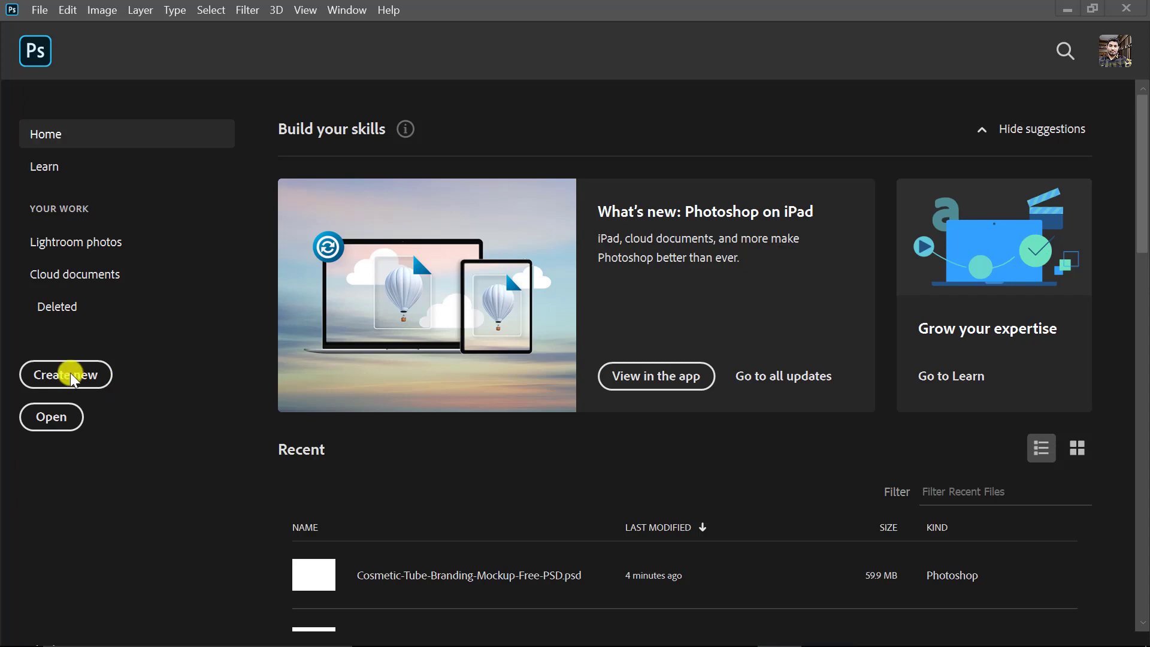
Step: Create a 576 × 1224 px, 300 ppi document named 'Facewash Tube Design'
click(73, 378)
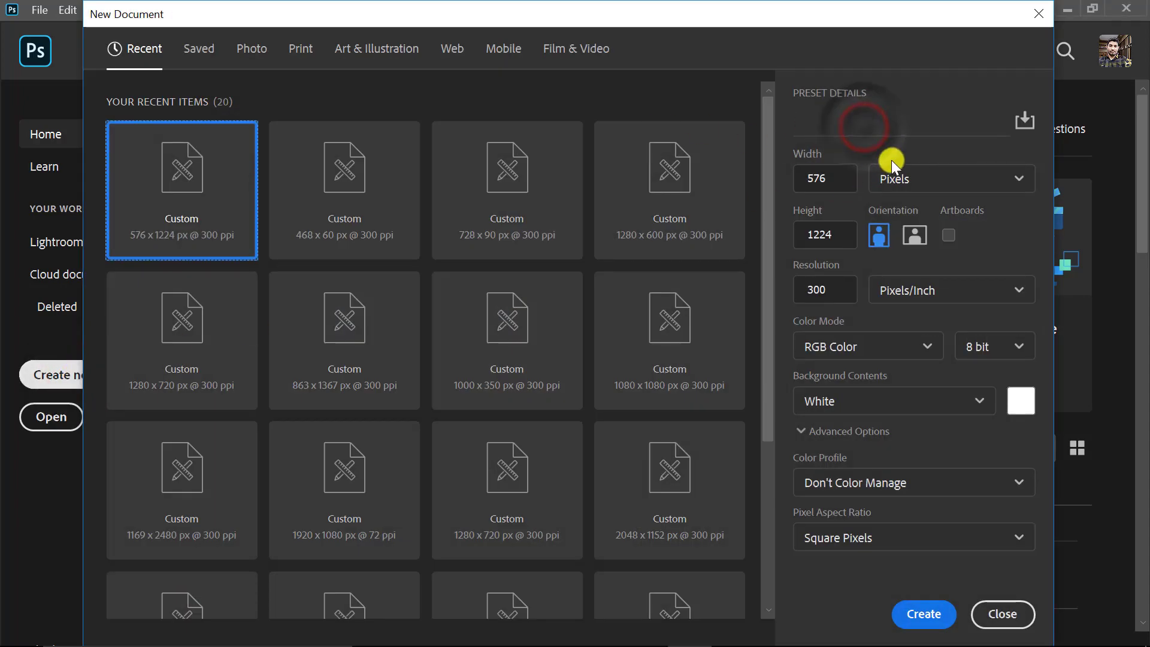
text(Facewash Tube )
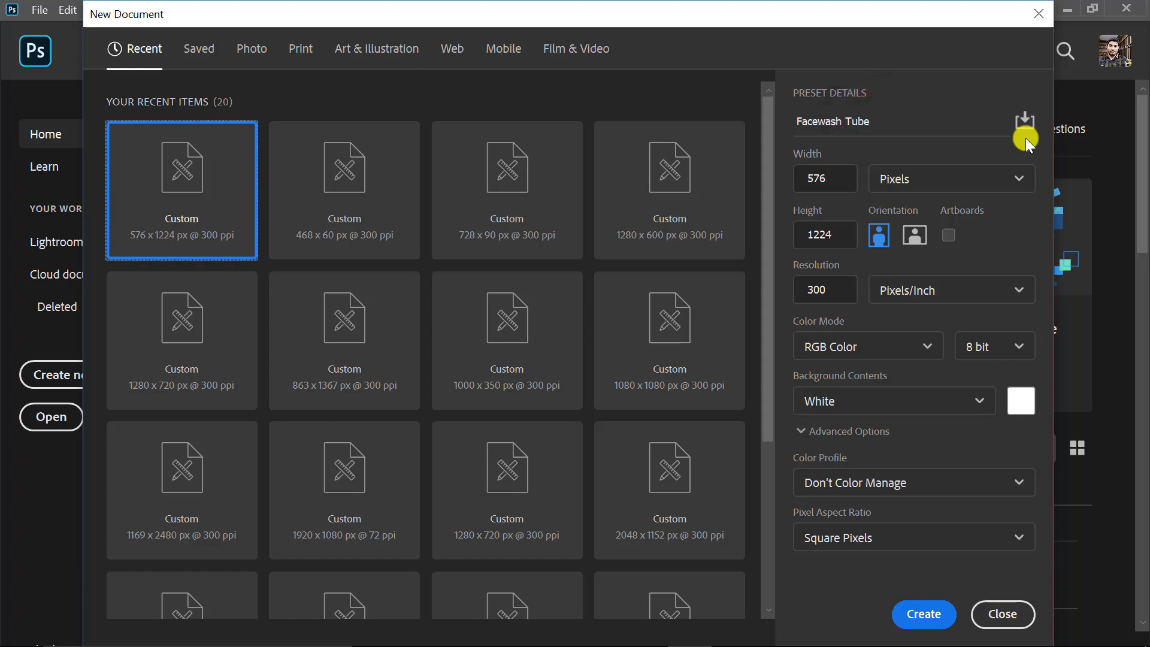
text(Design)
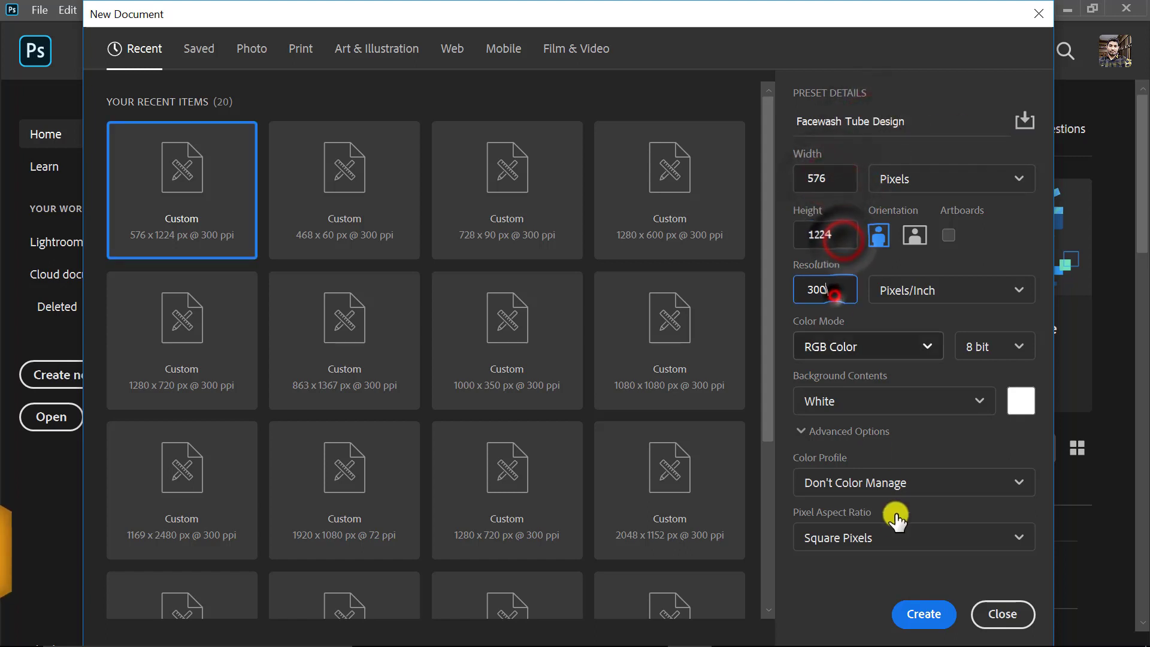
click(923, 614)
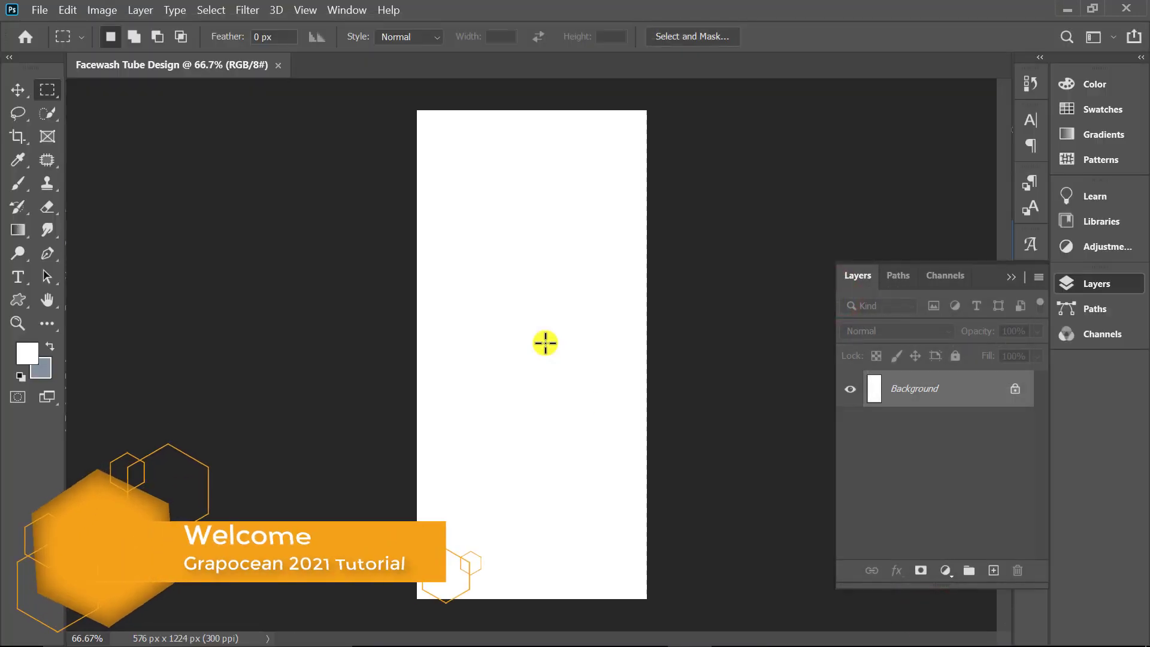
Step: Open the pink flower and leaf images and copy the flower into the Facewash Tube Design document
click(40, 10)
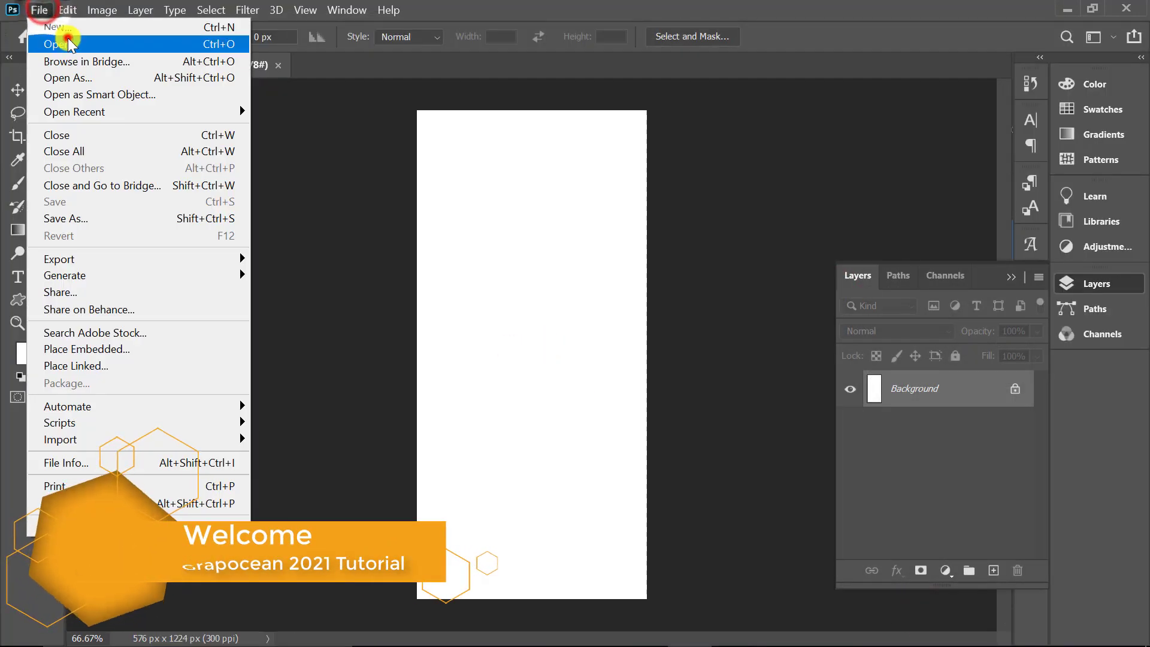
click(63, 42)
click(434, 135)
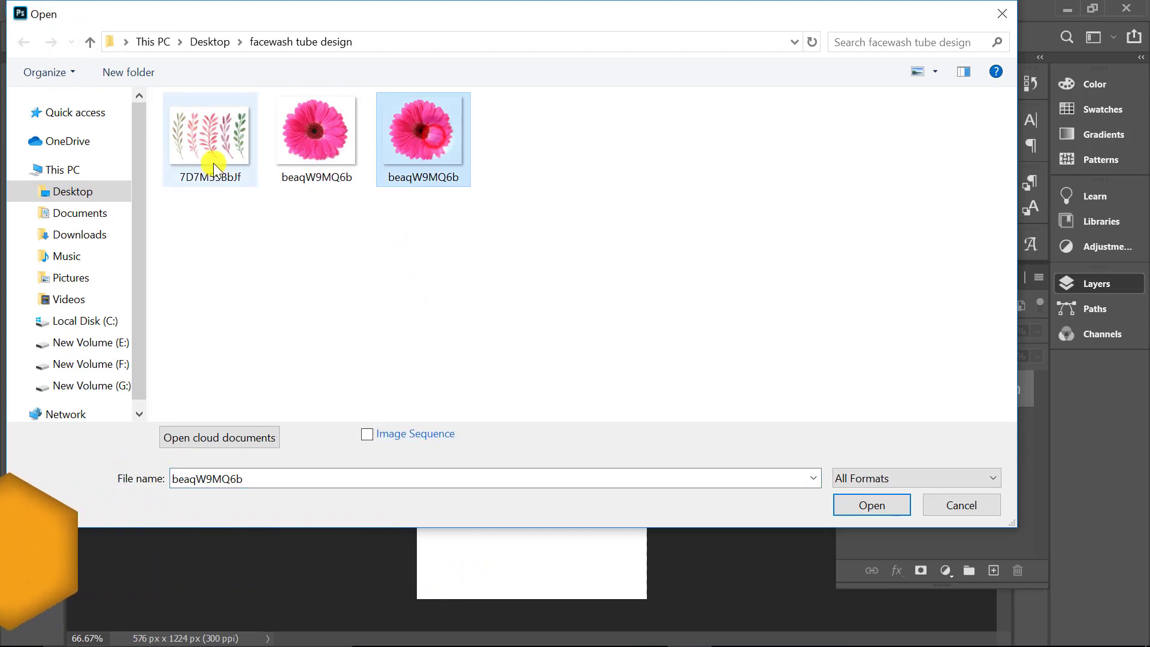
ctrl+click(213, 163)
click(881, 505)
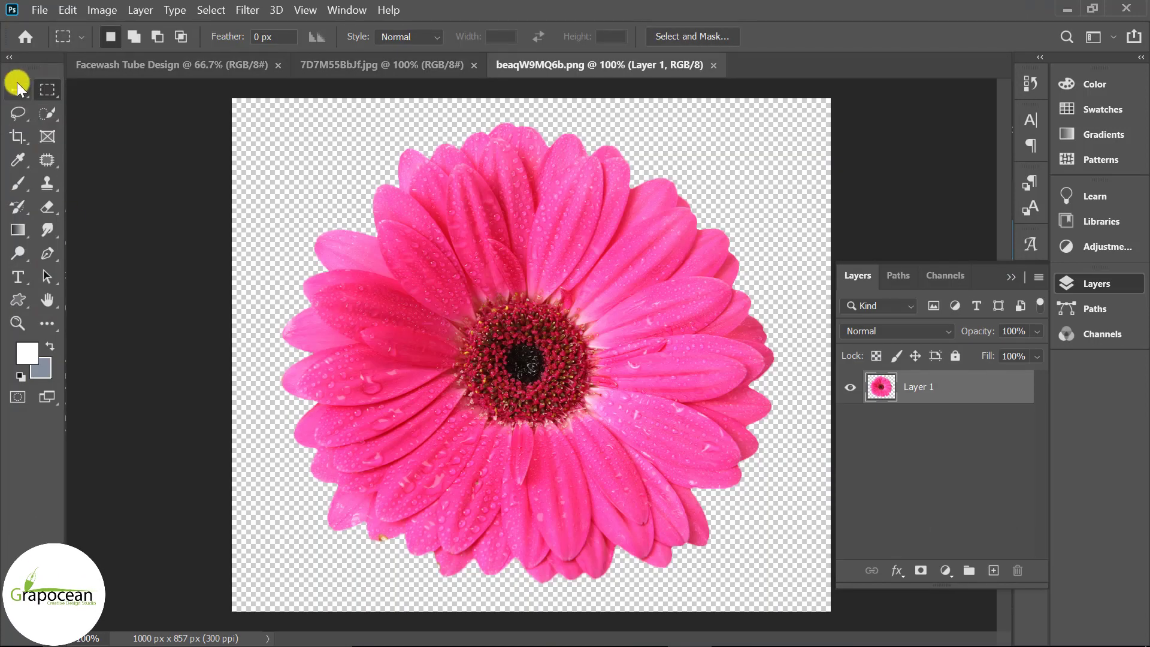
click(17, 88)
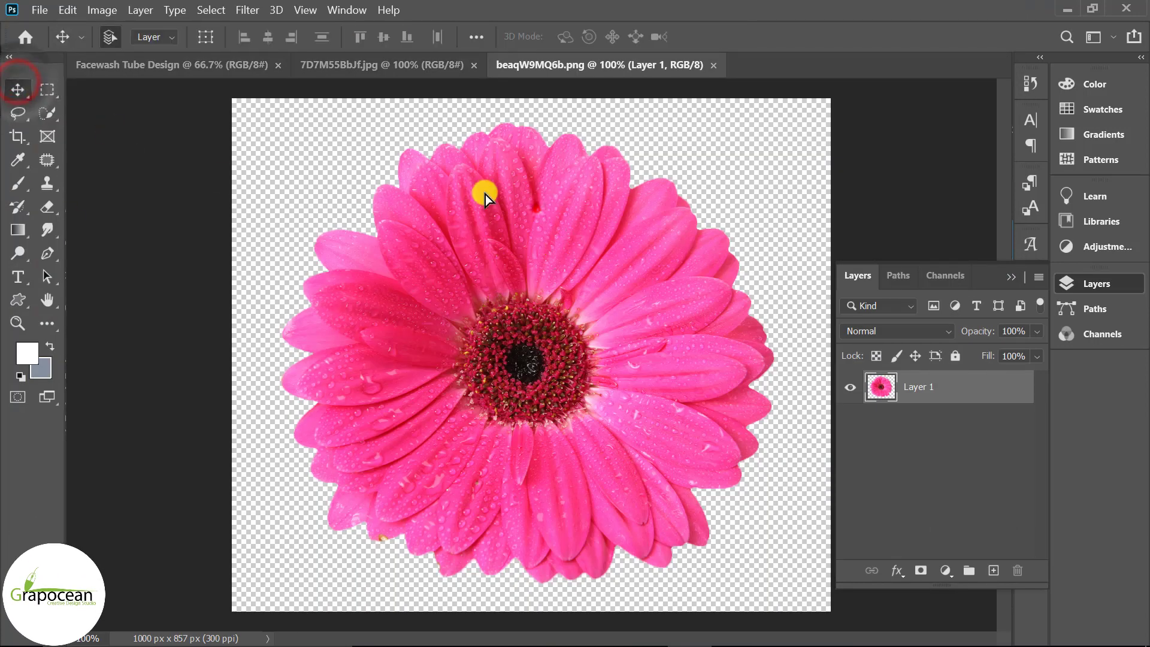
mouse_move(485, 194)
mouse_down()
mouse_move(493, 458)
mouse_move(555, 457)
mouse_up()
Step: Scale the flower to about 54.5% and centre it in the lower half of the canvas
key(ctrl+t)
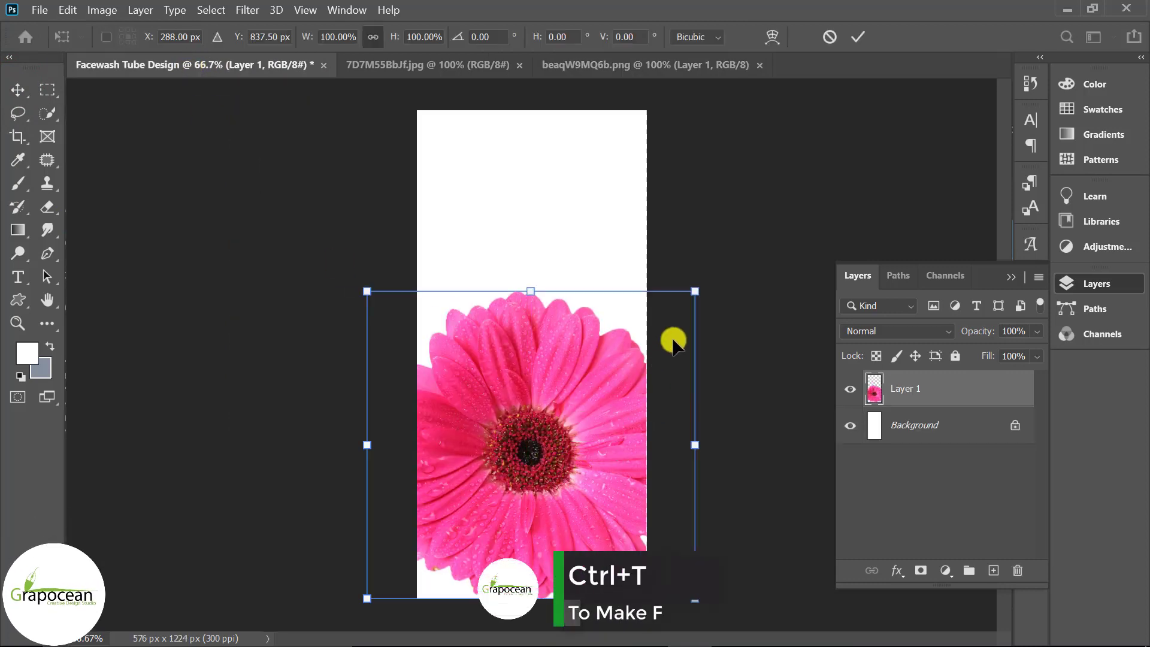
drag(695, 292, 646, 355)
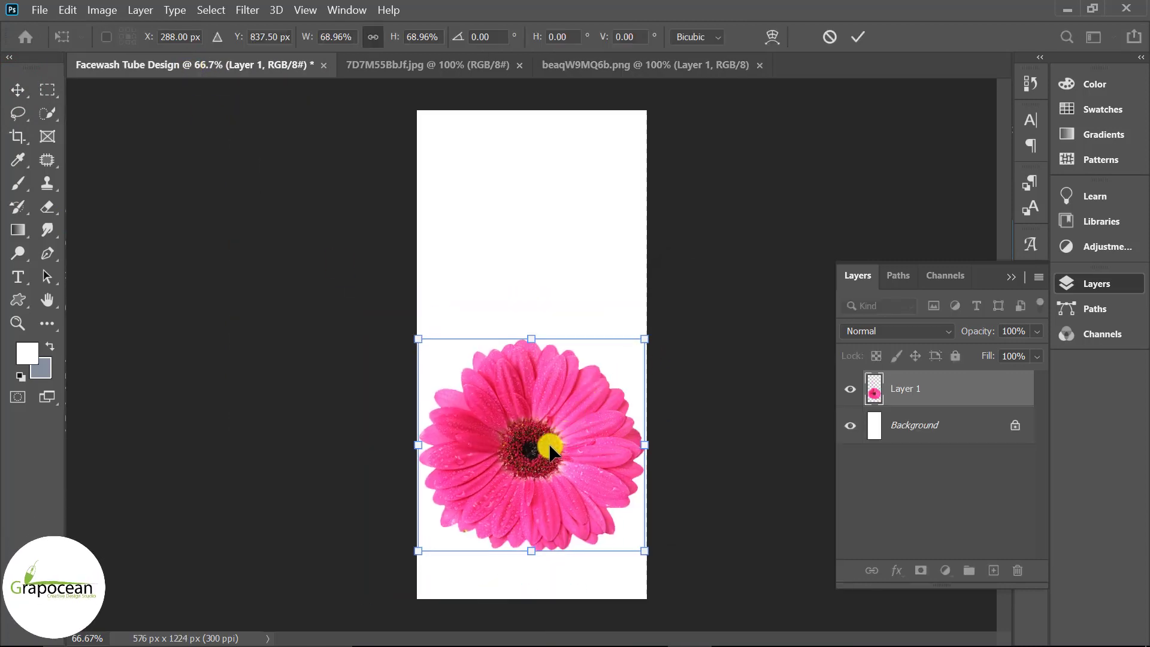
drag(548, 444, 537, 434)
drag(643, 330, 620, 352)
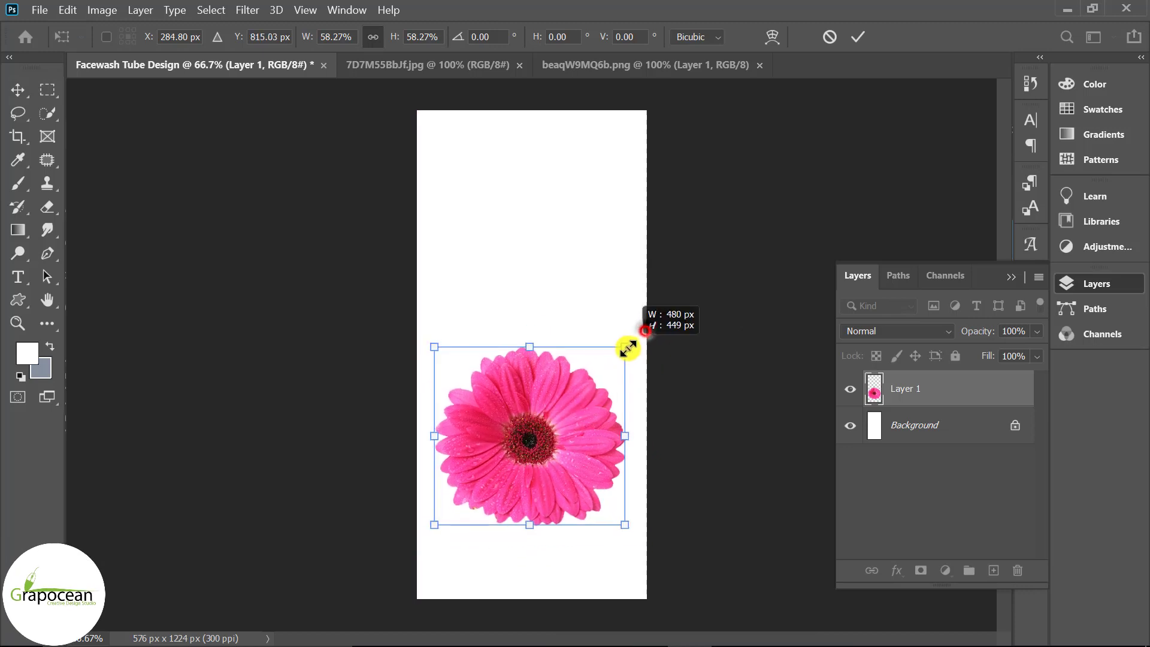
drag(545, 441, 546, 444)
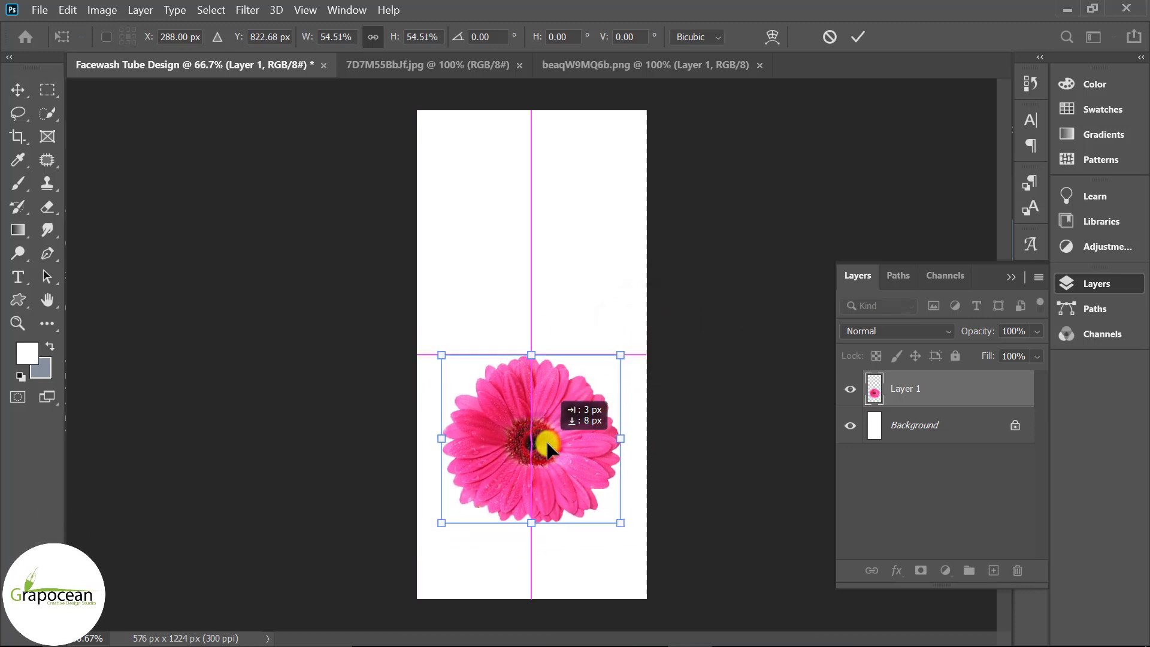
click(864, 37)
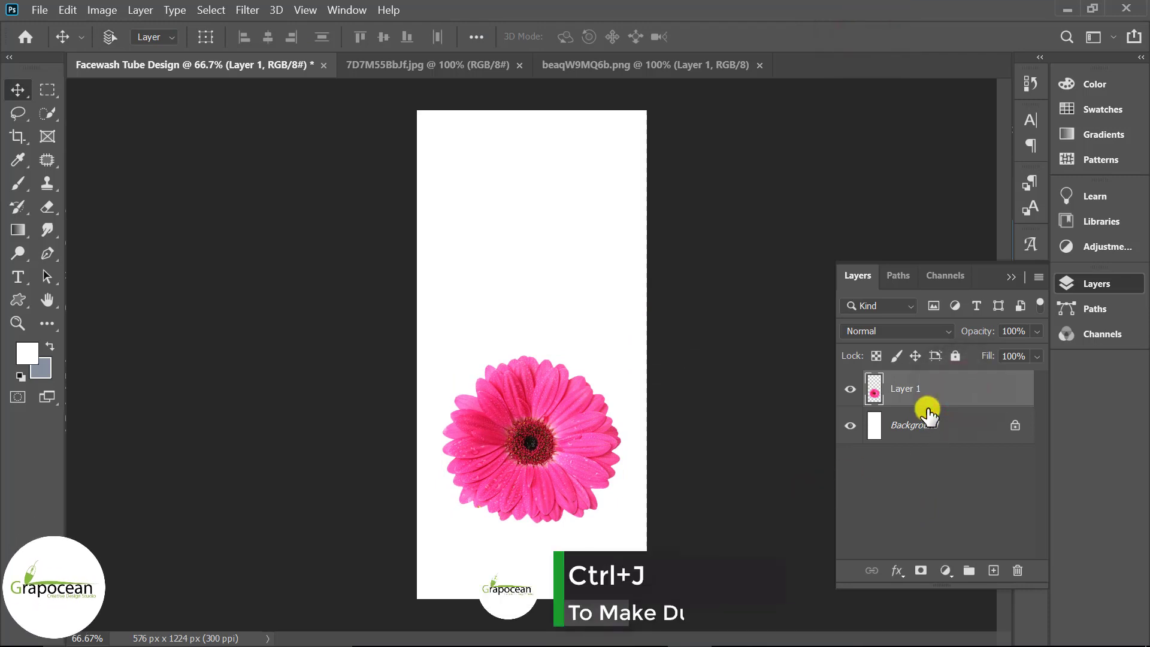
Step: Duplicate the flower layer and apply Crystallize with cell size 21 to the copy
key(ctrl+j)
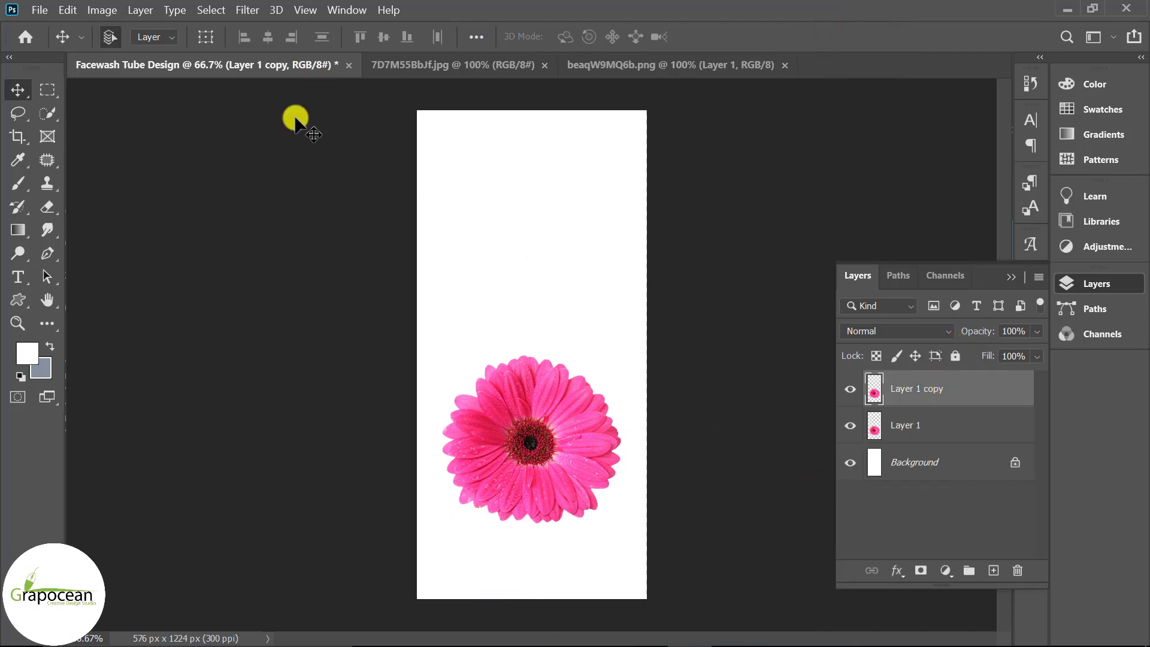
click(245, 10)
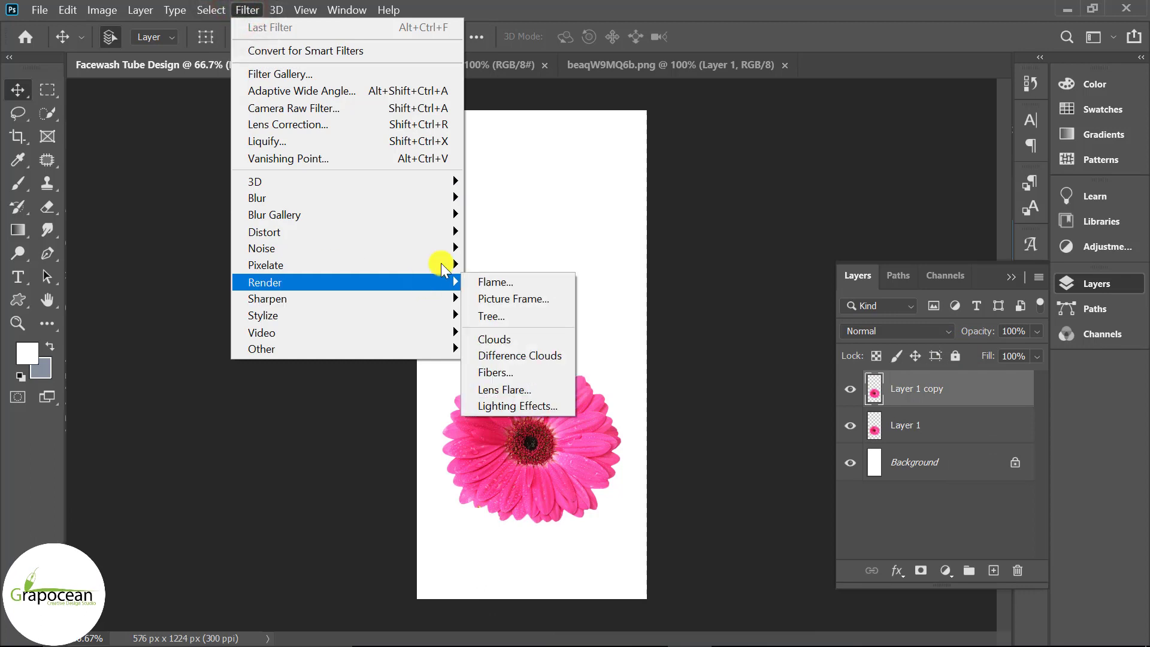
mouse_move(266, 265)
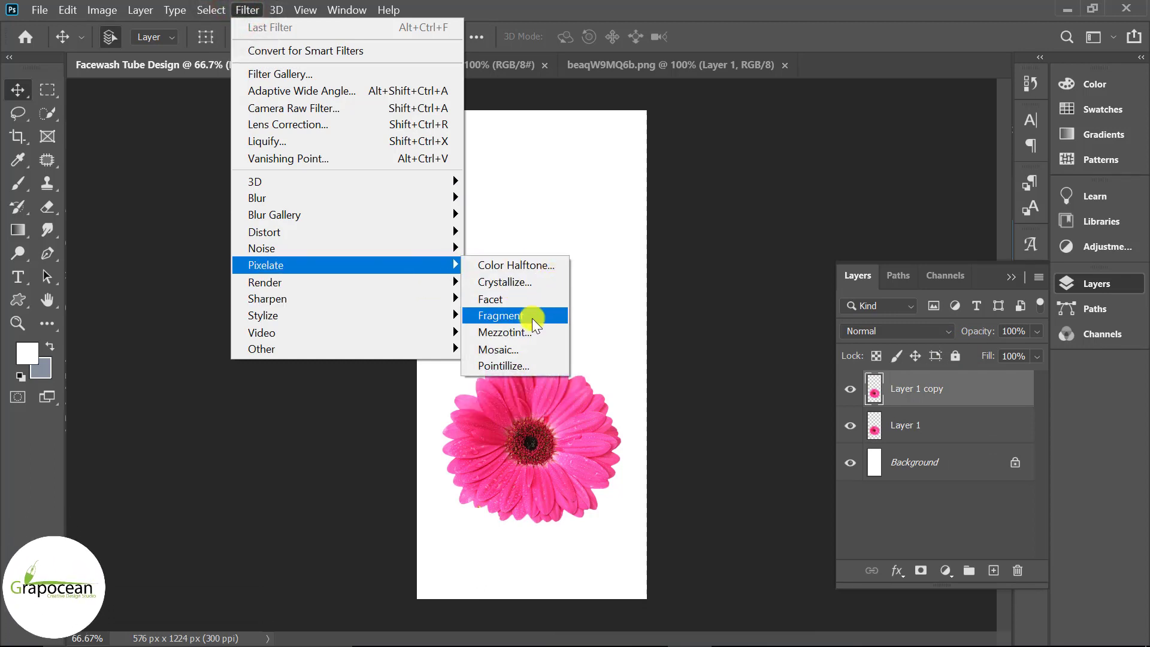
click(530, 281)
drag(637, 413, 537, 417)
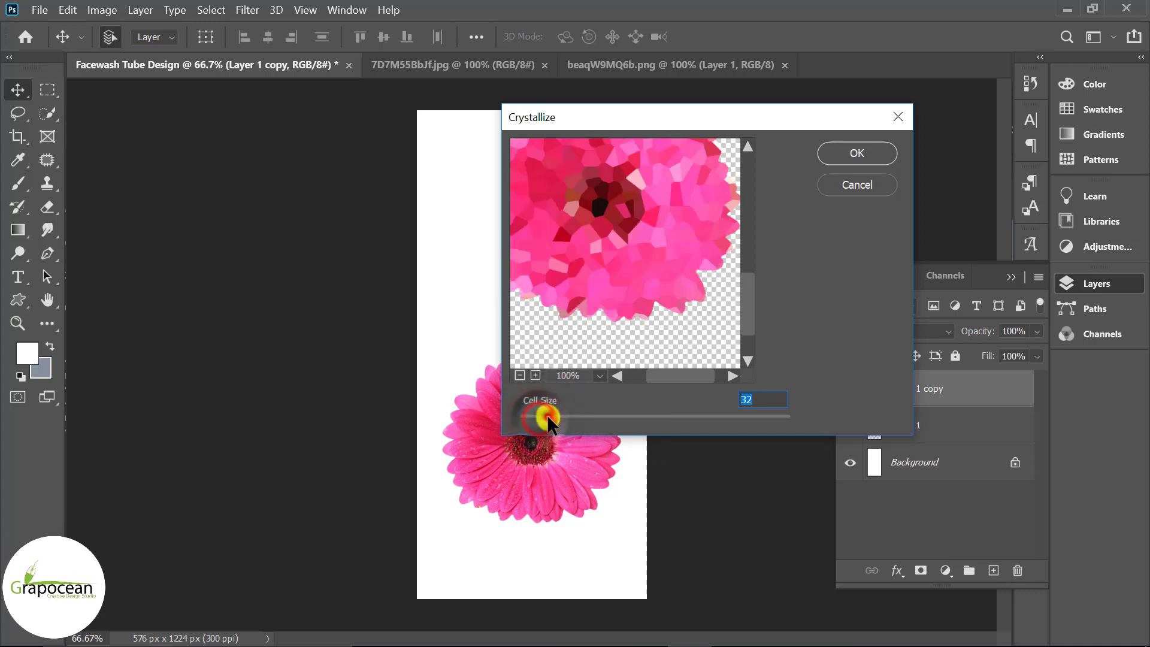
click(859, 154)
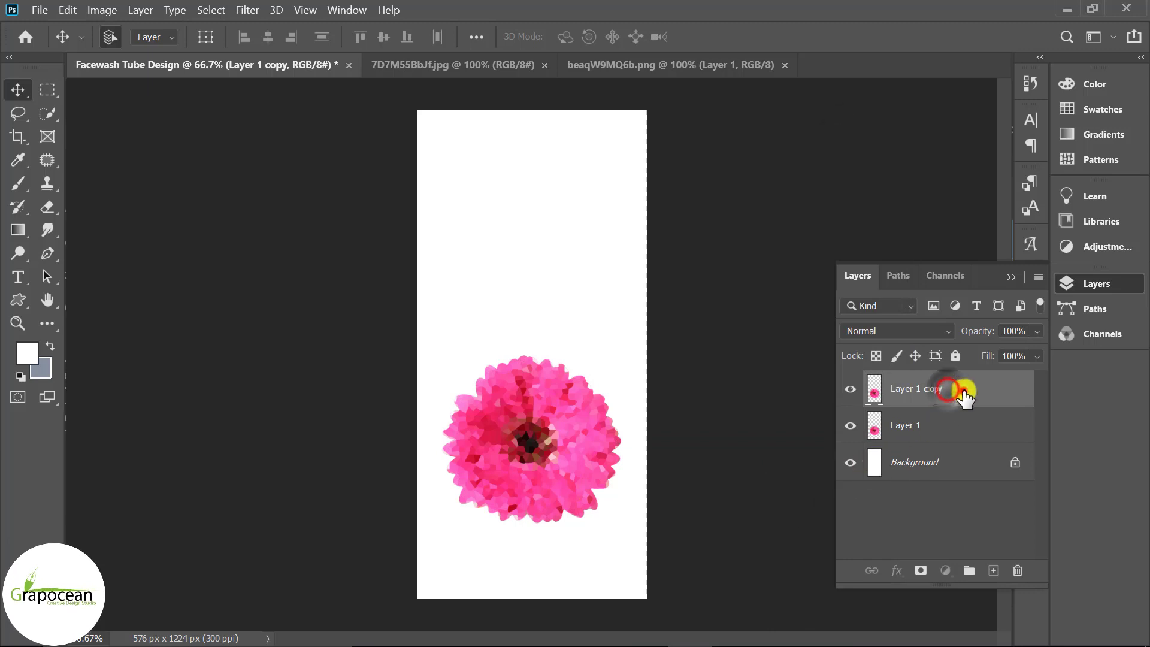
Step: Move Layer 1 copy below Layer 1 and enlarge it to about 206% across the lower canvas
drag(963, 395, 945, 446)
key(ctrl+t)
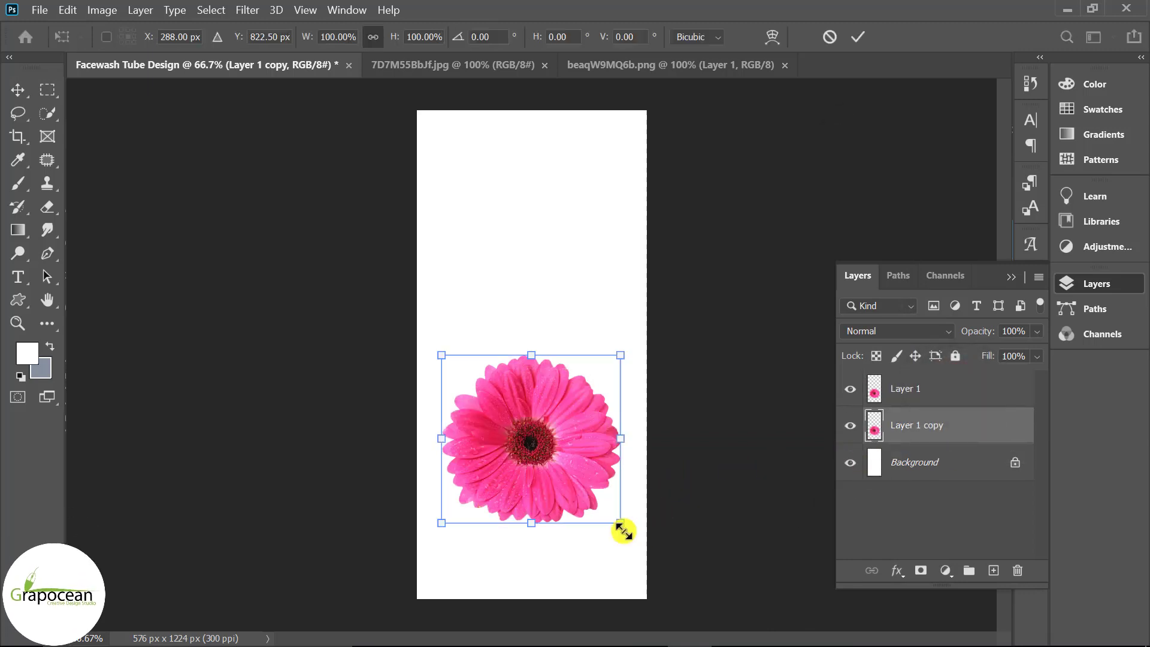
drag(622, 531, 765, 623)
scroll(790, 634, down, 2)
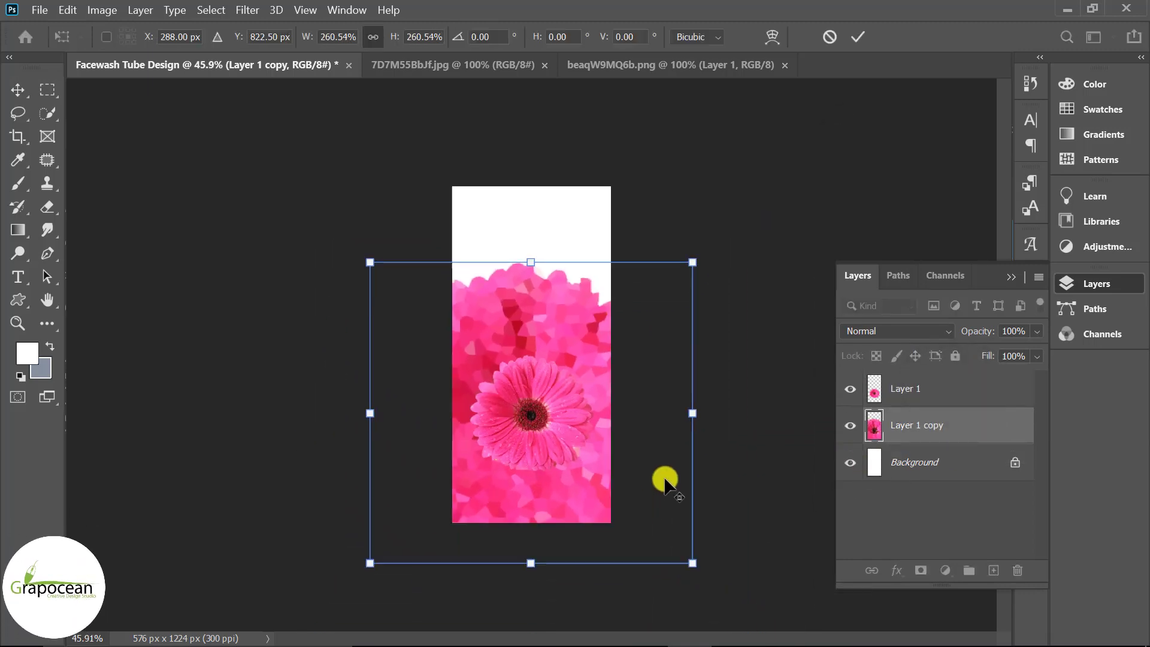
drag(557, 308, 562, 339)
drag(688, 291, 662, 335)
drag(587, 477, 588, 465)
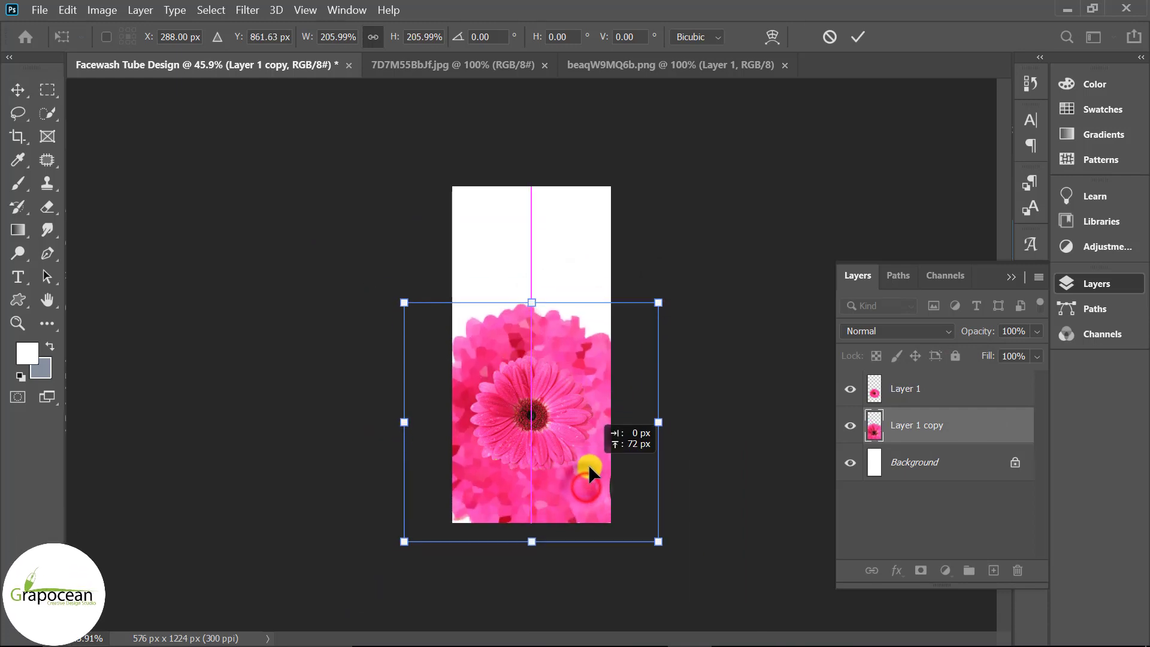
click(858, 37)
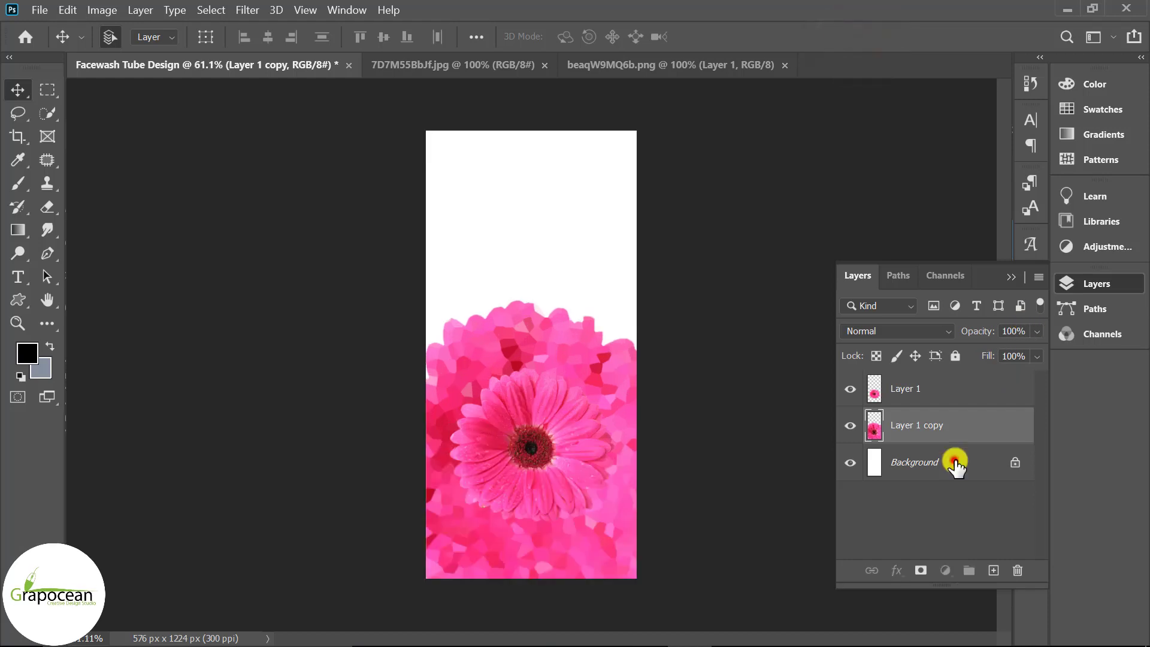
click(955, 461)
Step: Add a new layer above Layer 1 copy and set a brush to 97% opacity, 32% hardness
click(954, 422)
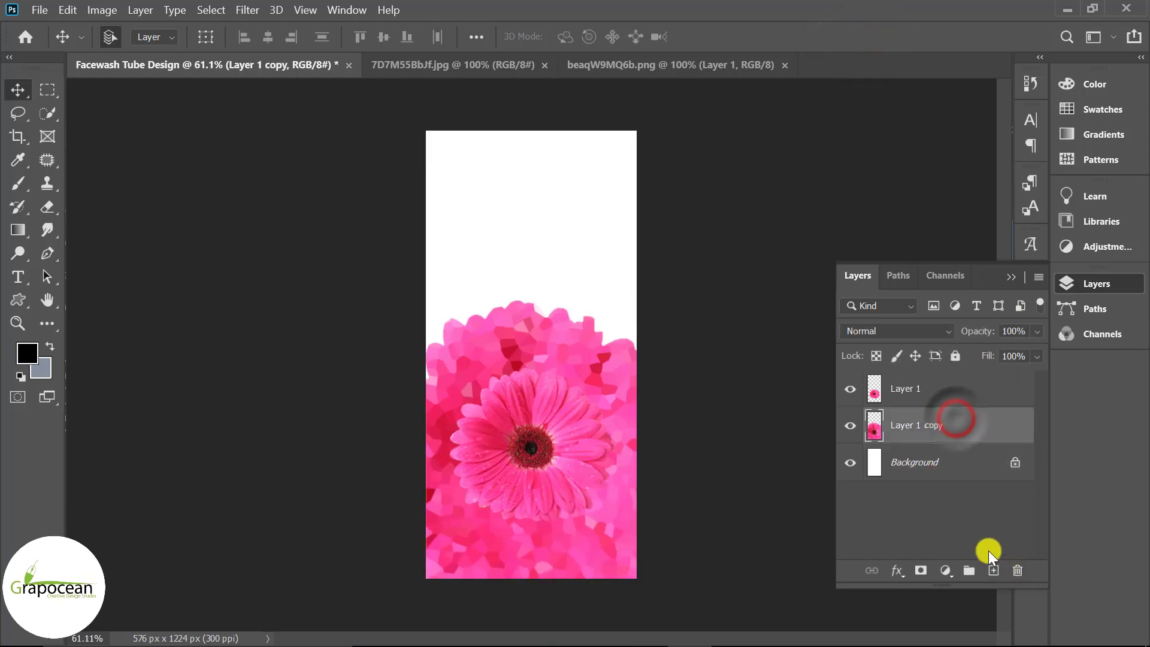
click(992, 570)
right_click(18, 191)
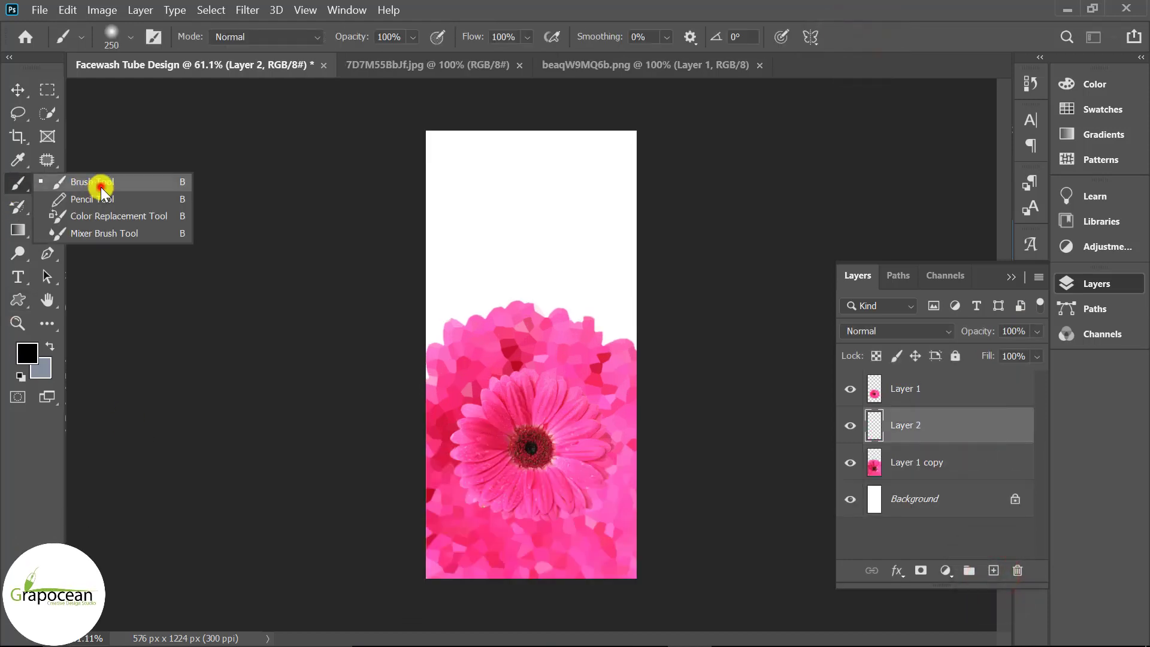
click(99, 185)
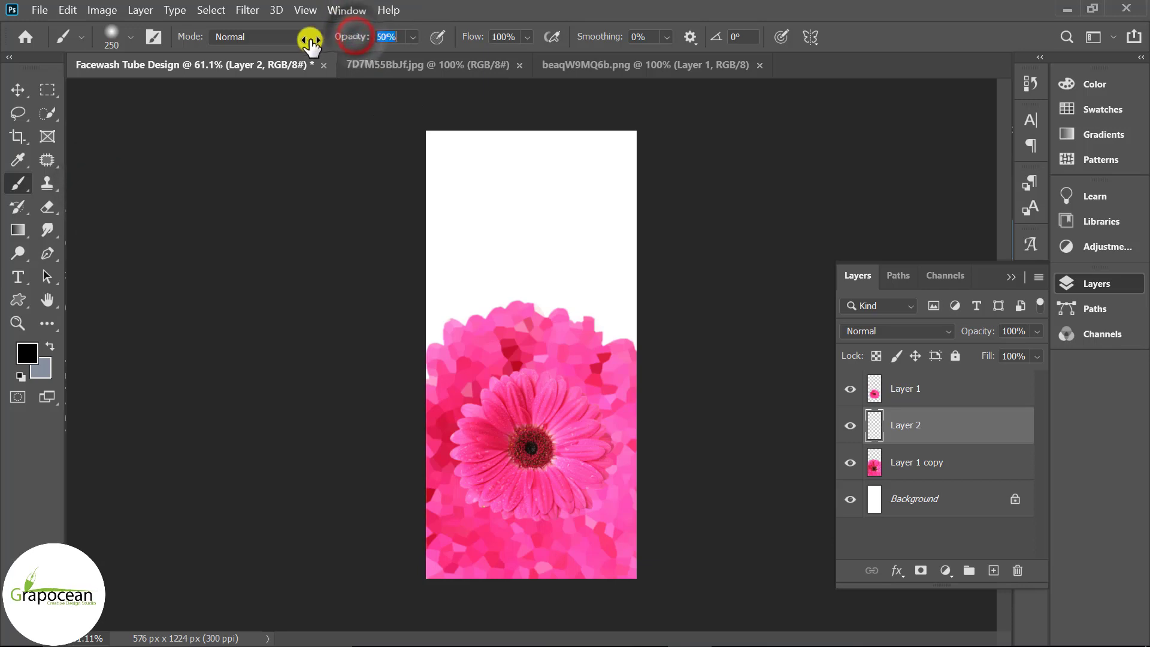
click(501, 482)
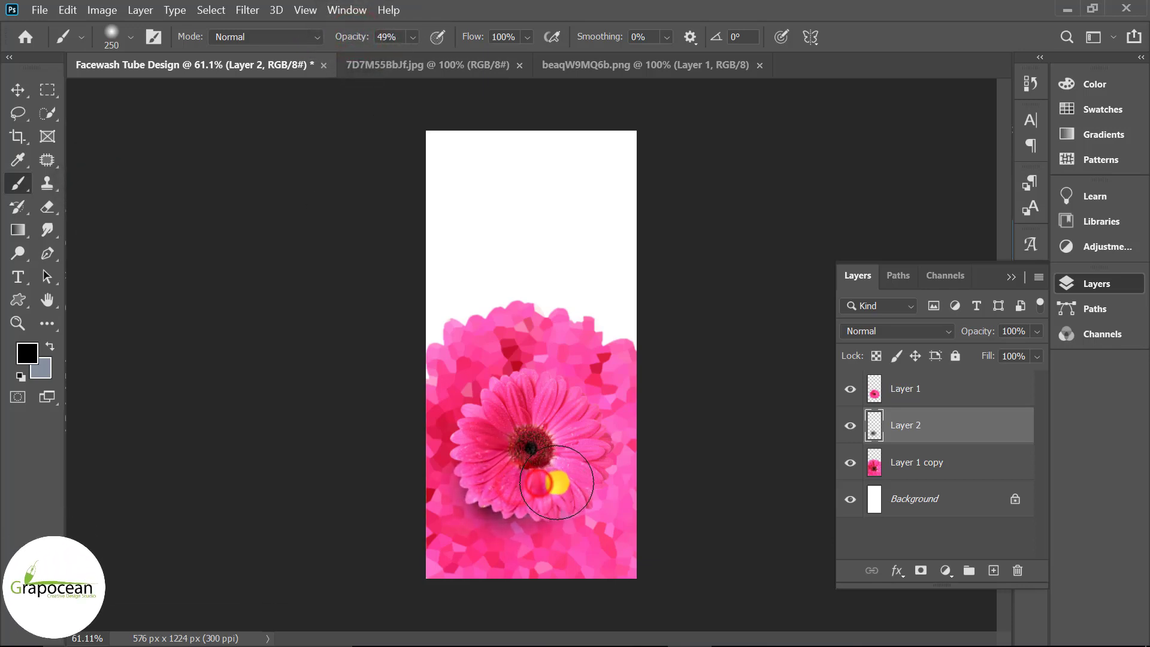
scroll(549, 501, up, 8)
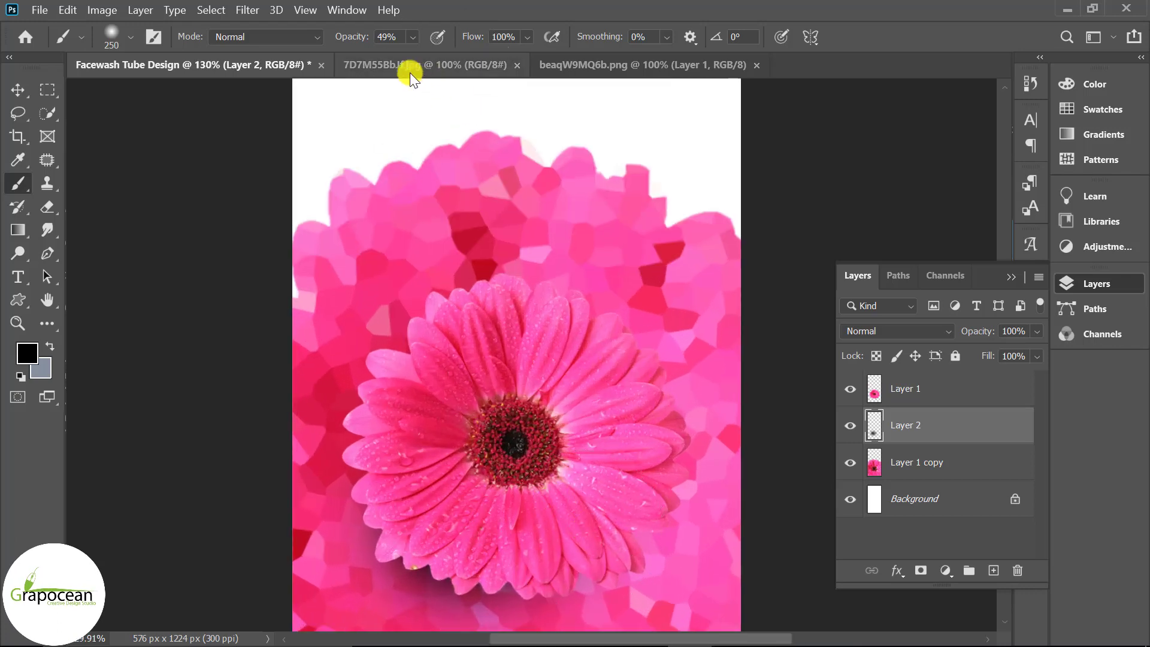
drag(352, 37, 375, 36)
alt+right_click(581, 472)
mouse_move(581, 471)
mouse_down()
mouse_move(576, 526)
mouse_move(568, 519)
mouse_up()
Step: Paint a dark shadow under the flower's lower right and set that layer to 68% opacity
scroll(599, 530, down, 3)
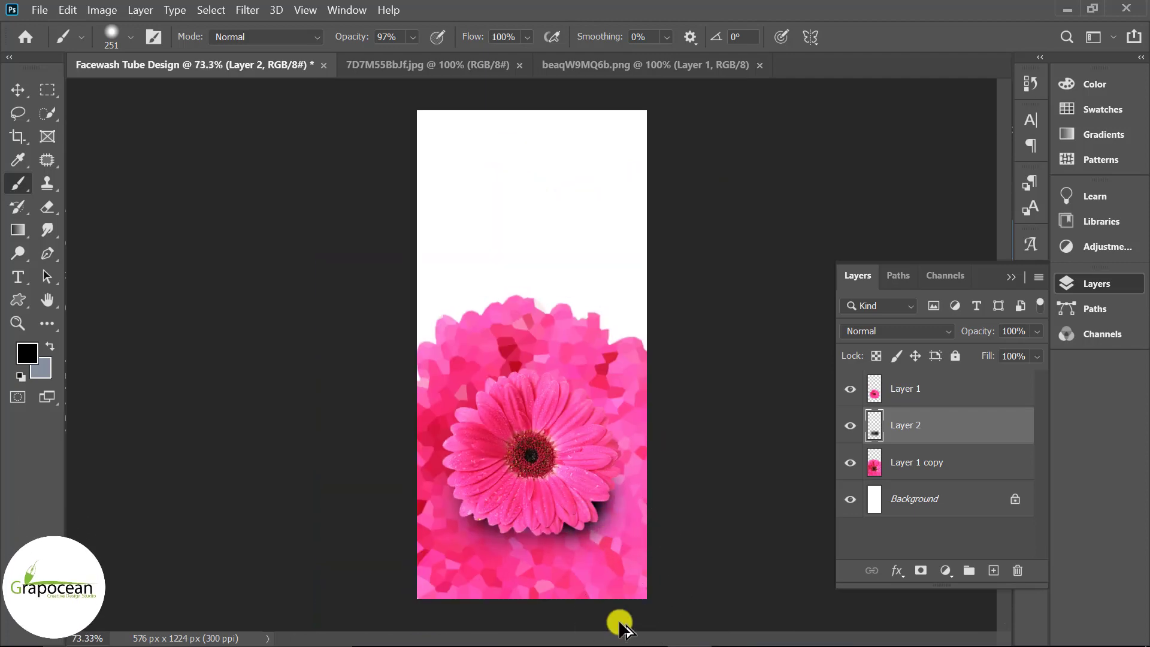
scroll(617, 620, up, 2)
key(ctrl+z)
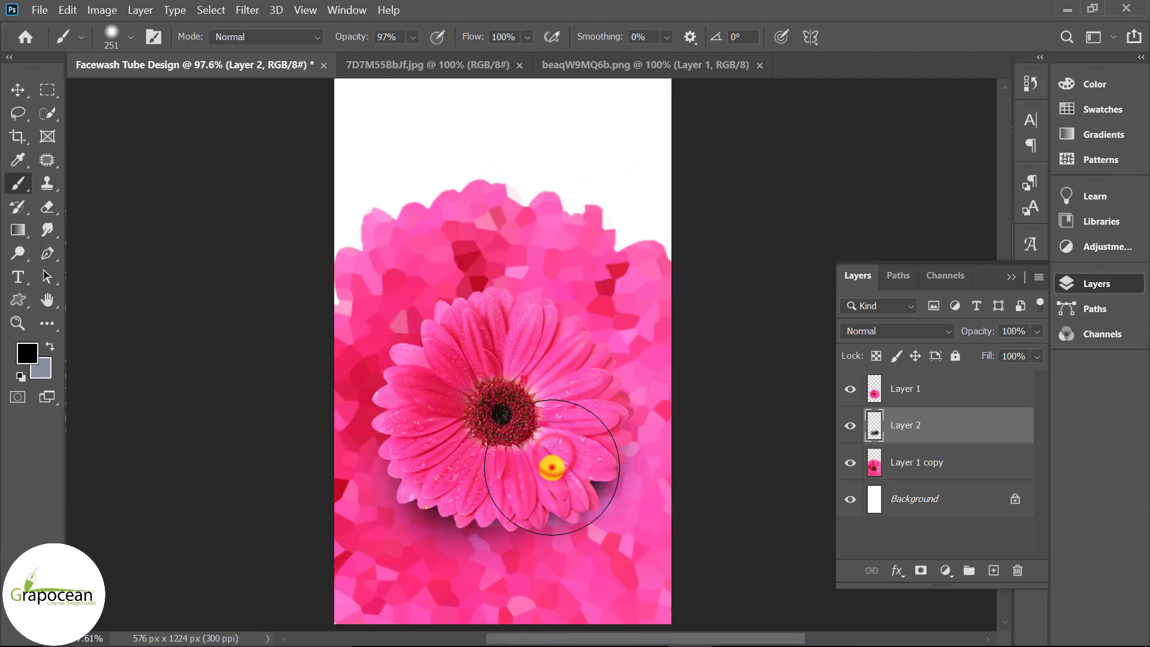
drag(551, 467, 563, 482)
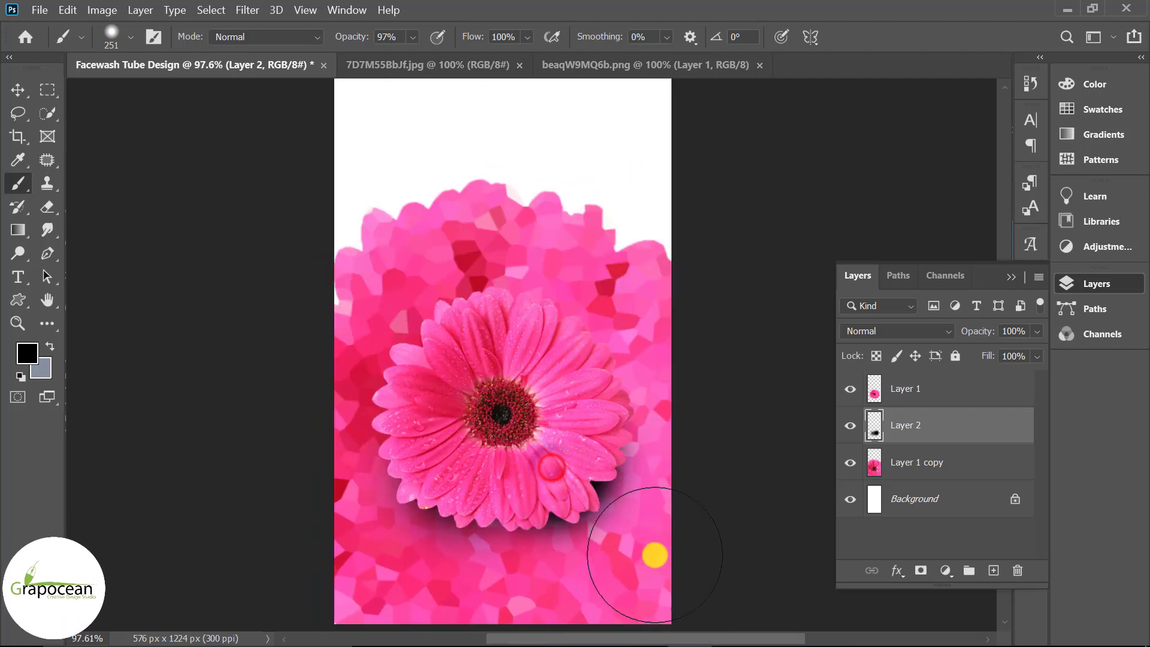
click(1036, 331)
drag(1033, 349, 1008, 350)
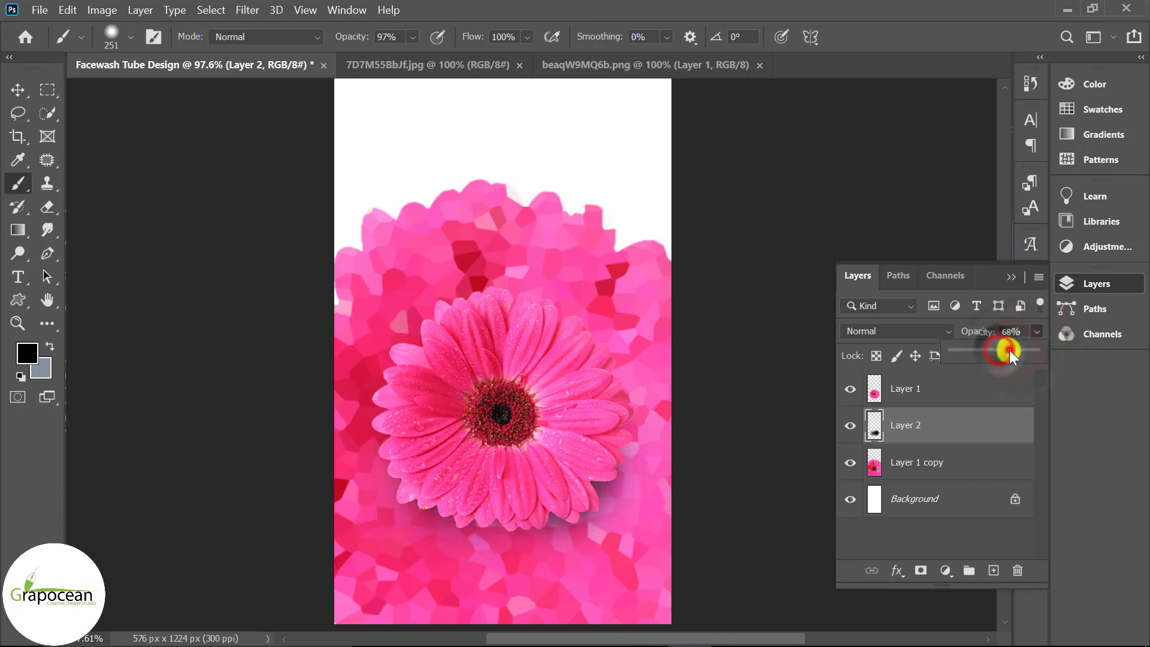
scroll(519, 539, down, 3)
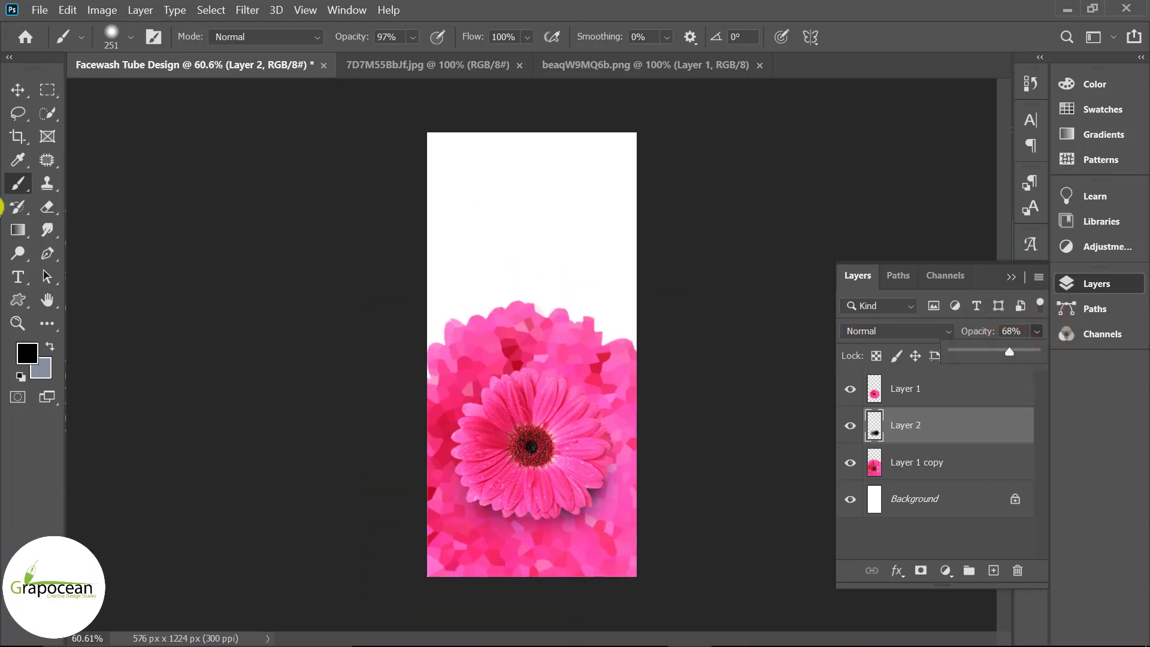
Step: Move Layer 1 and Layer 2 together about 56 px lower on the label
click(23, 89)
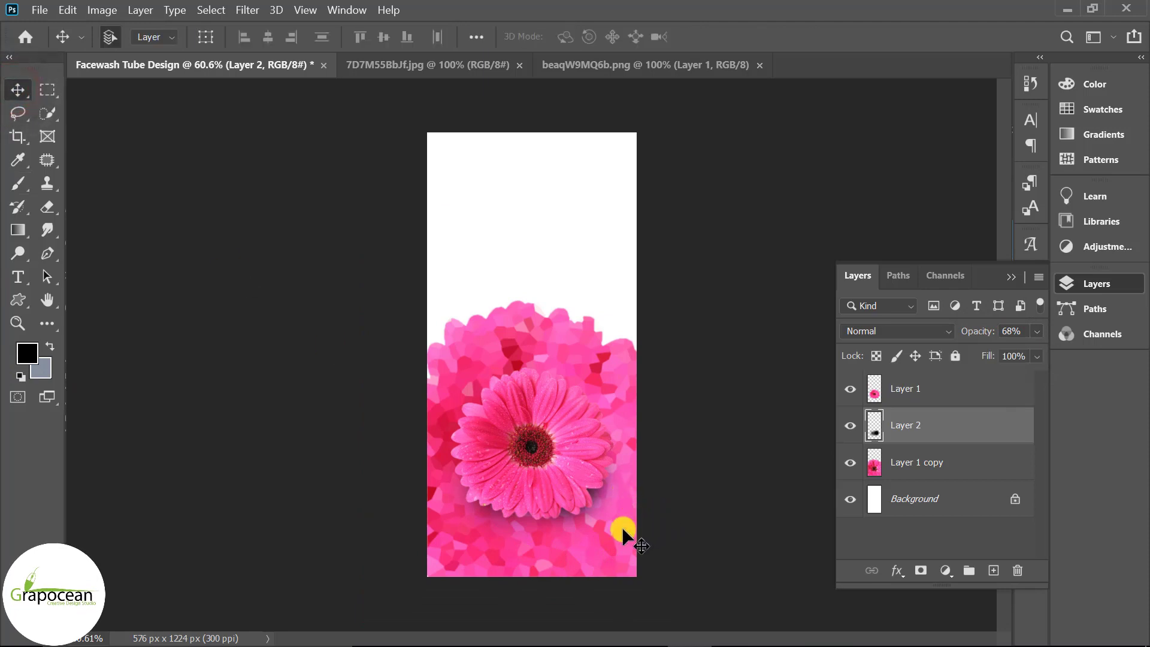
key(ctrl+plus)
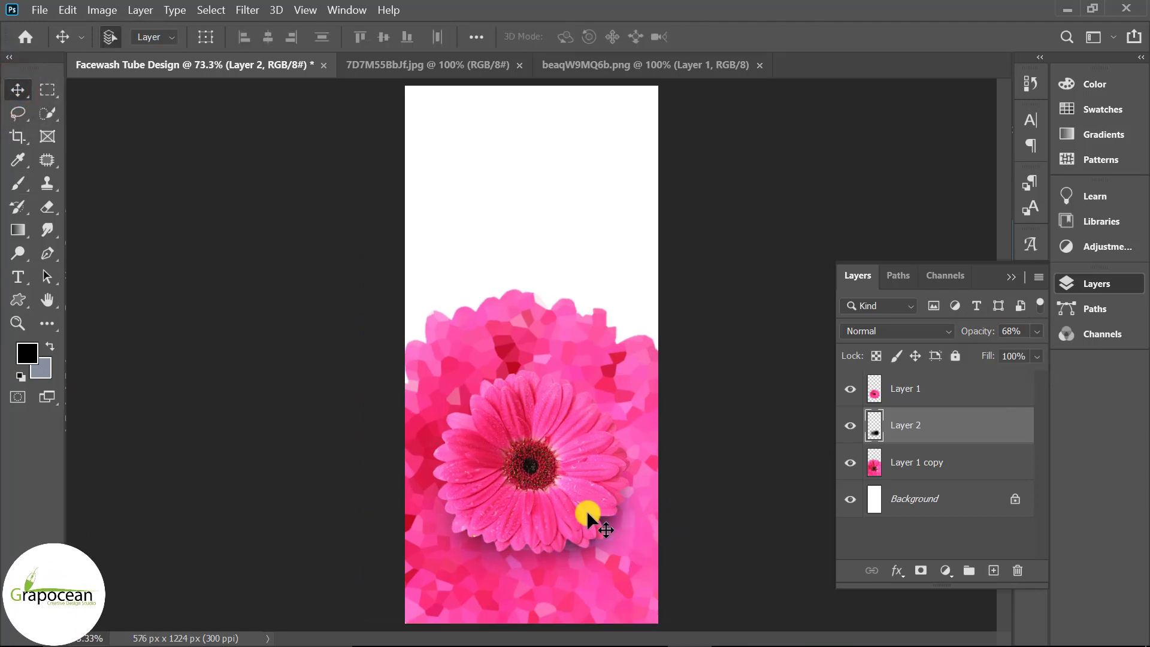
shift+click(931, 389)
drag(561, 455, 561, 479)
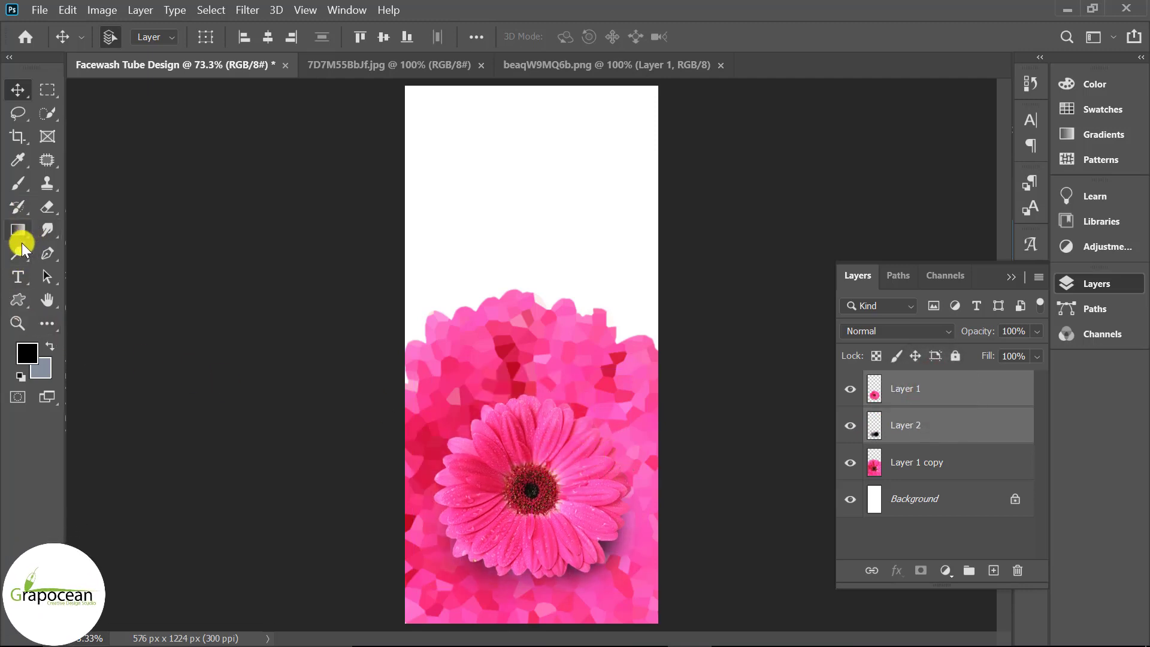
Step: Draw a black rectangle band across the middle of the label
click(18, 301)
click(90, 298)
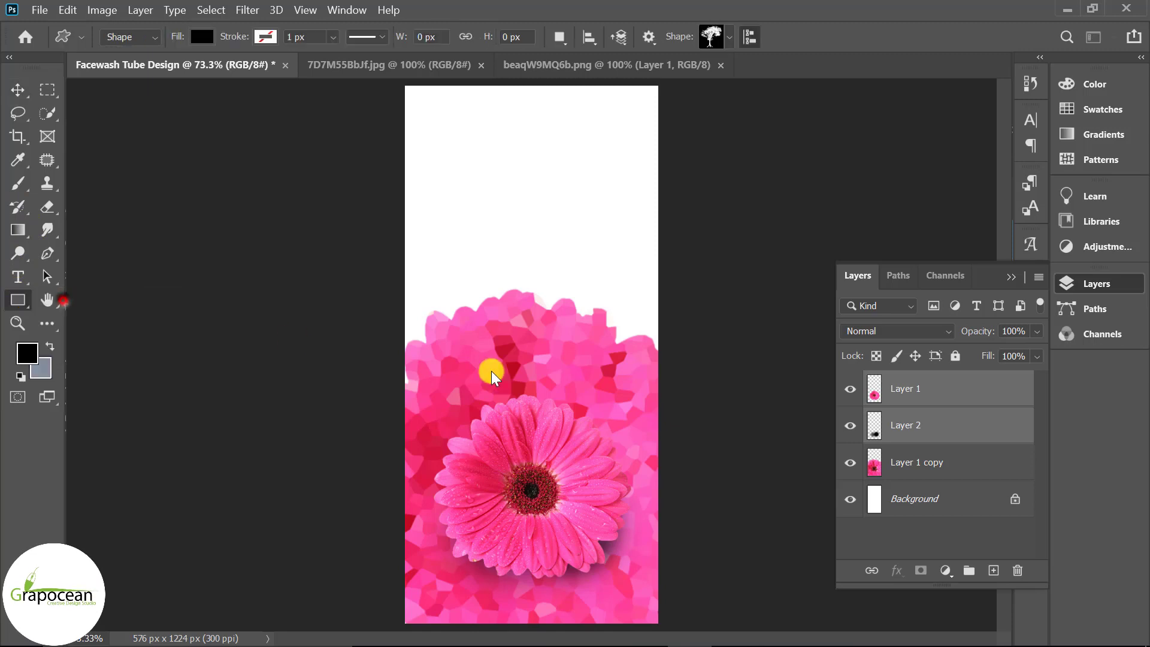
mouse_move(396, 322)
mouse_down()
mouse_move(645, 357)
mouse_move(709, 353)
mouse_up()
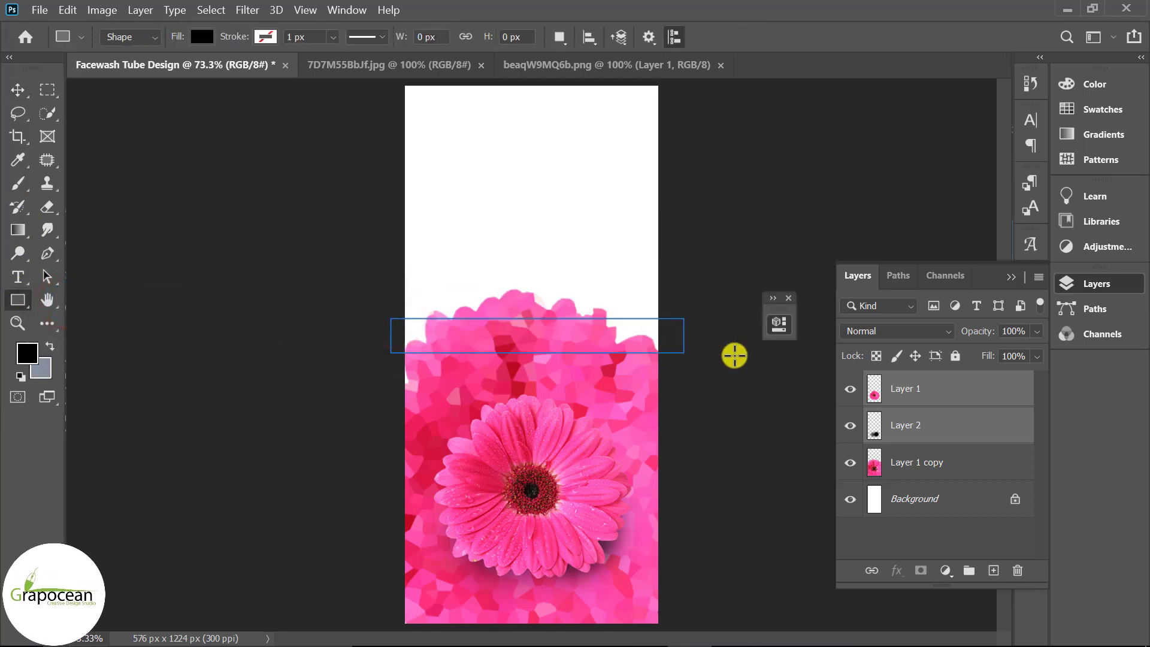
click(724, 316)
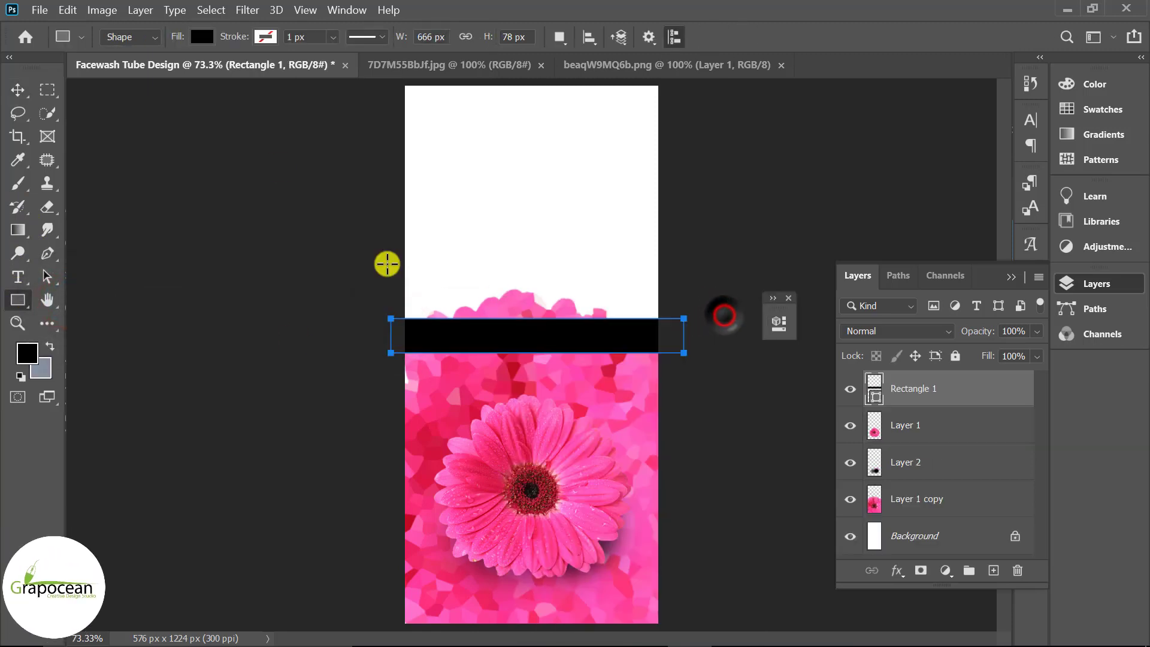
click(18, 90)
drag(590, 333, 588, 333)
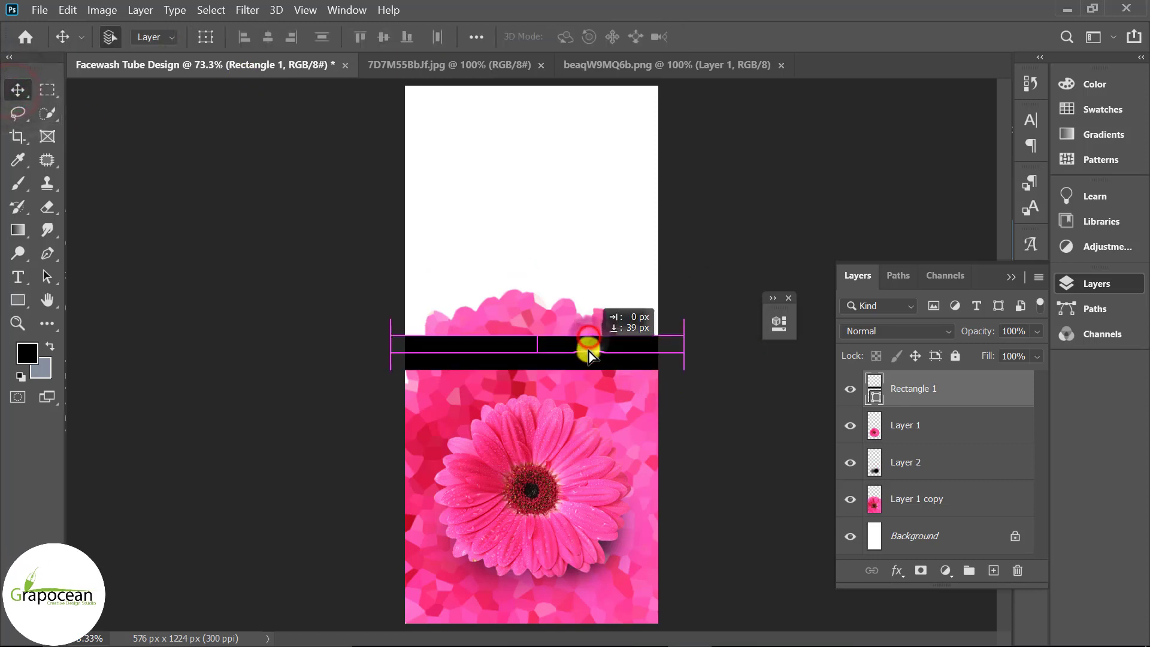
Step: Mask Layer 1 copy so the pink mosaic shows only below the band
click(901, 501)
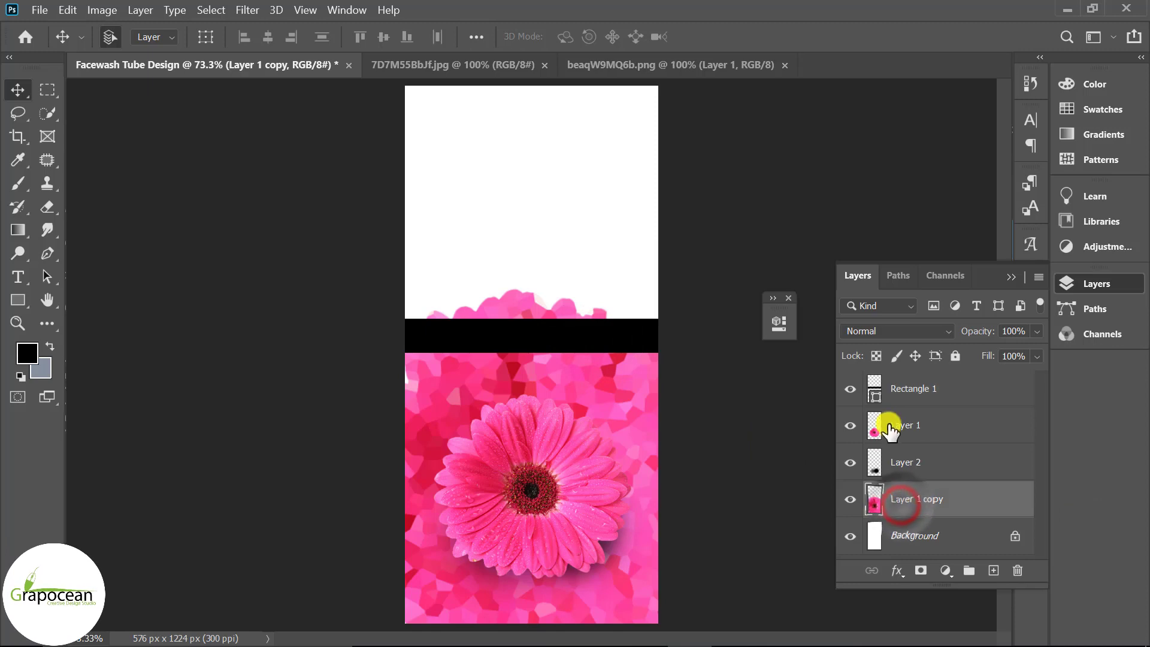
click(47, 89)
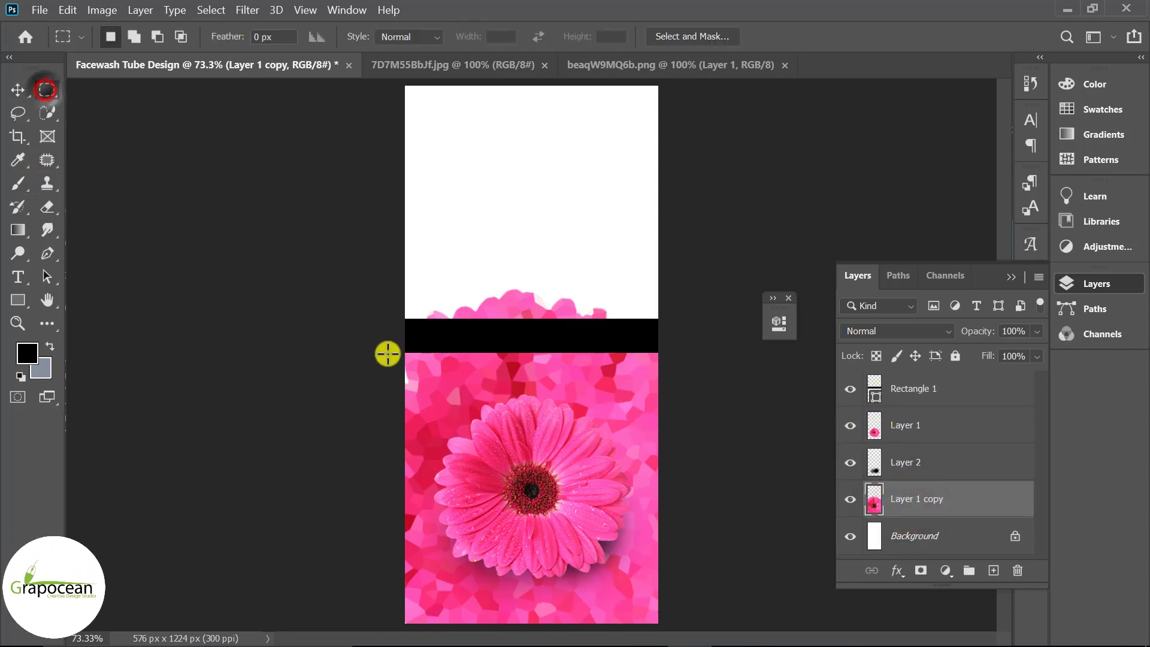
drag(398, 351, 676, 624)
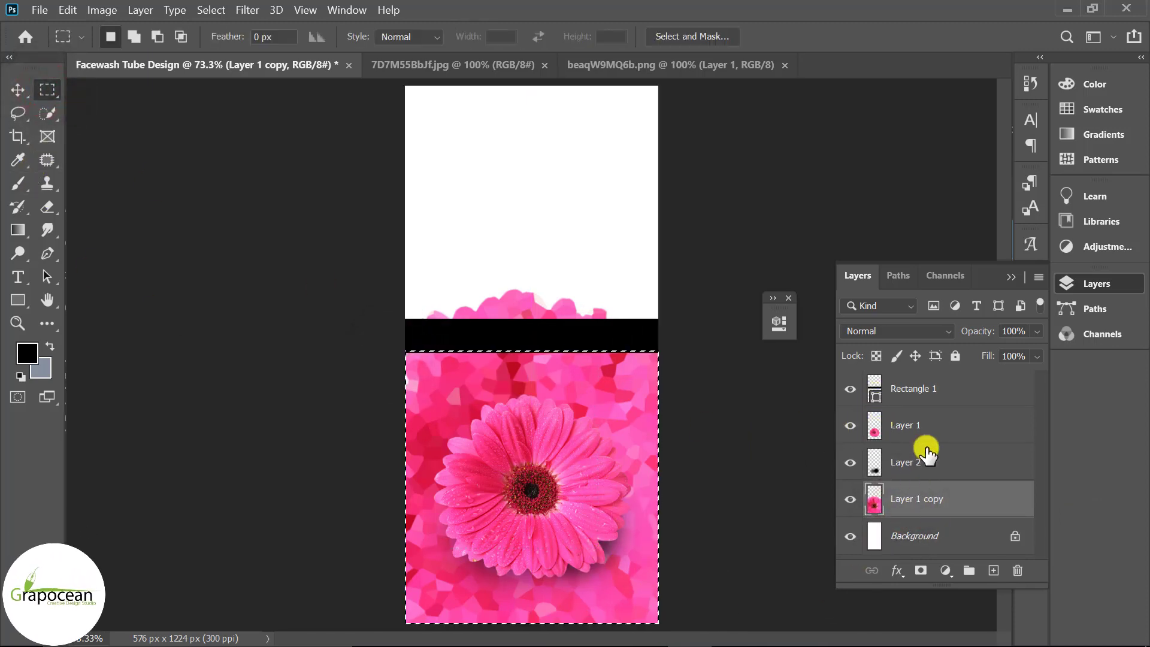
click(914, 570)
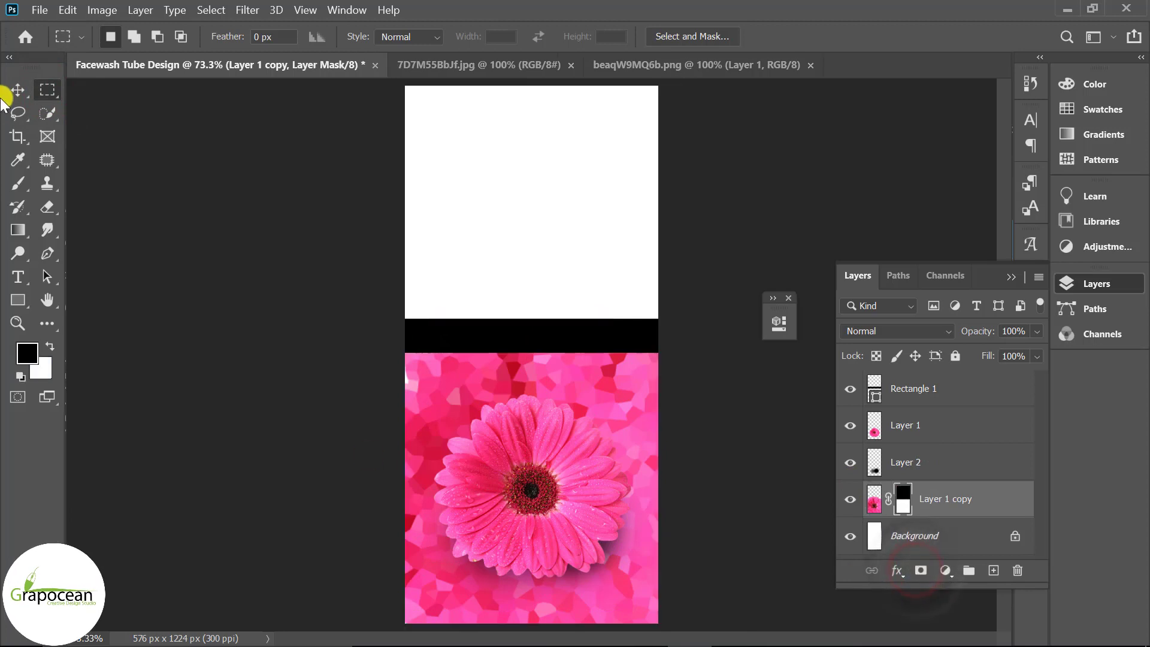
click(18, 88)
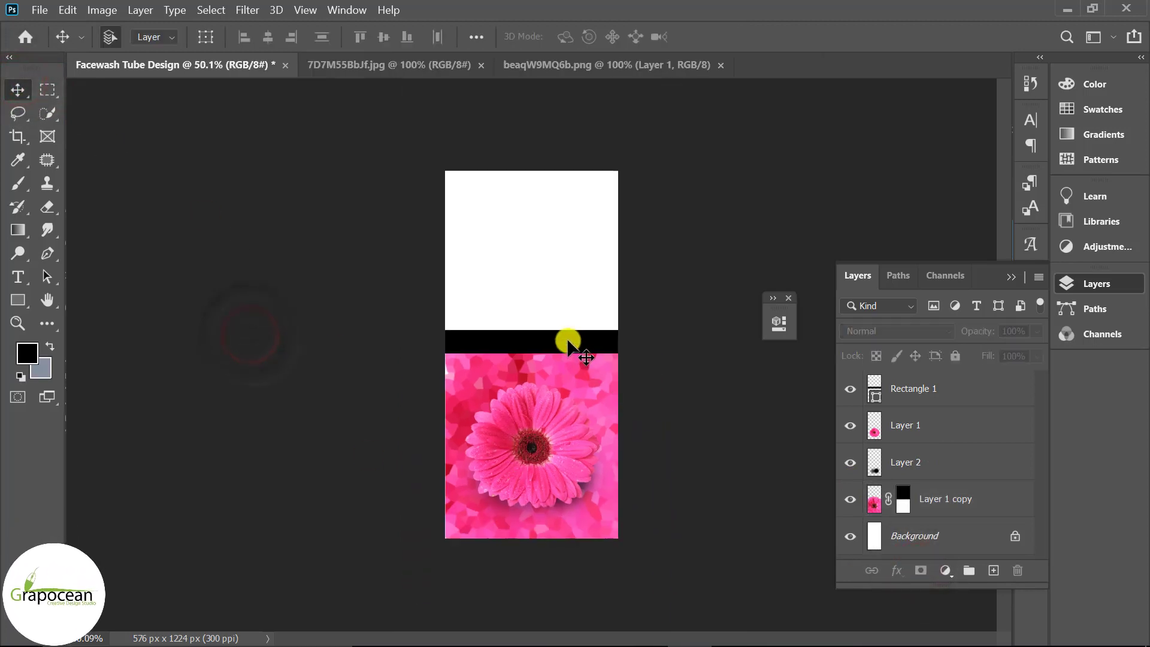
click(566, 340)
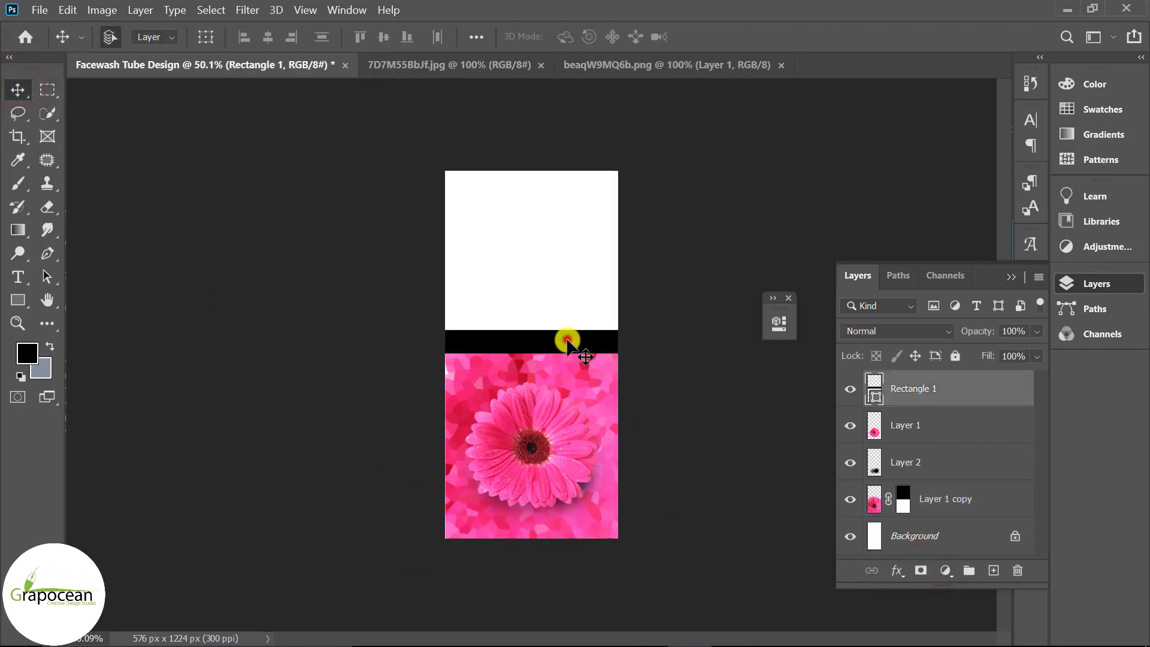
right_click(954, 391)
Step: Replace Rectangle 1's black fill with a left-to-right silver chrome gradient
click(792, 33)
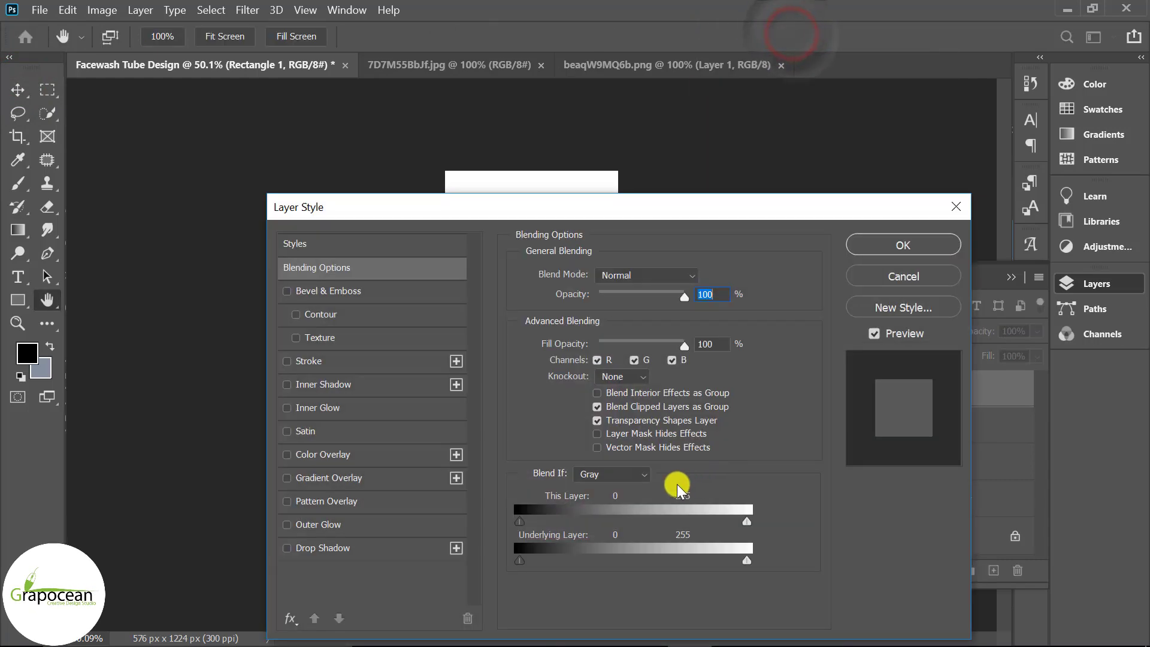
click(351, 478)
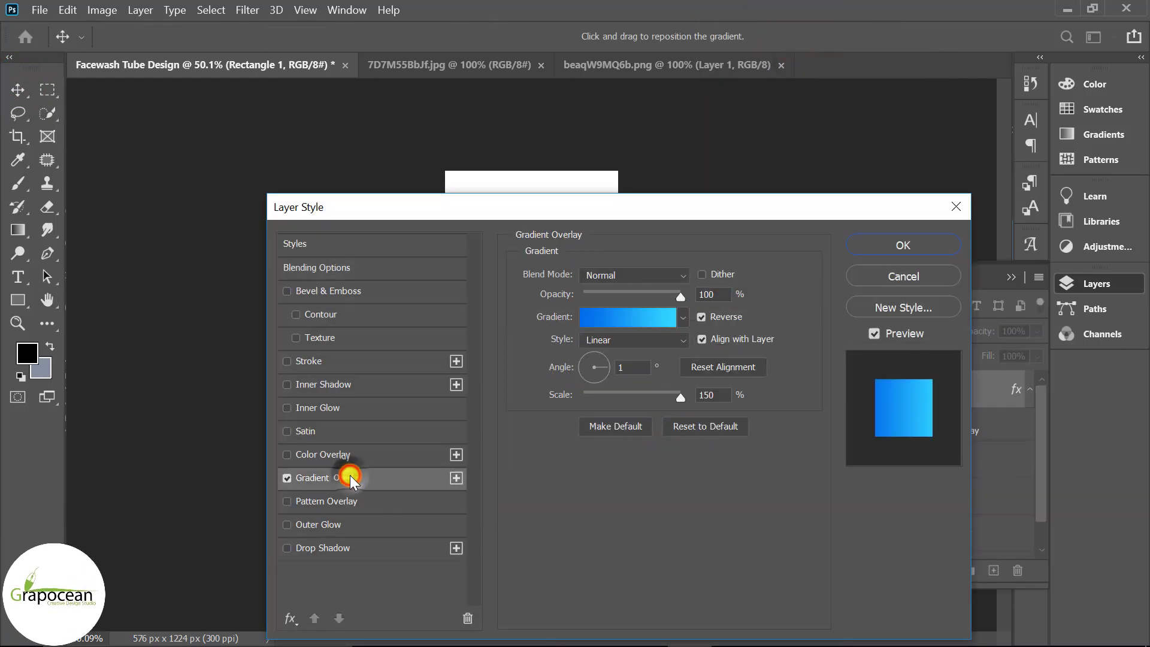
click(945, 284)
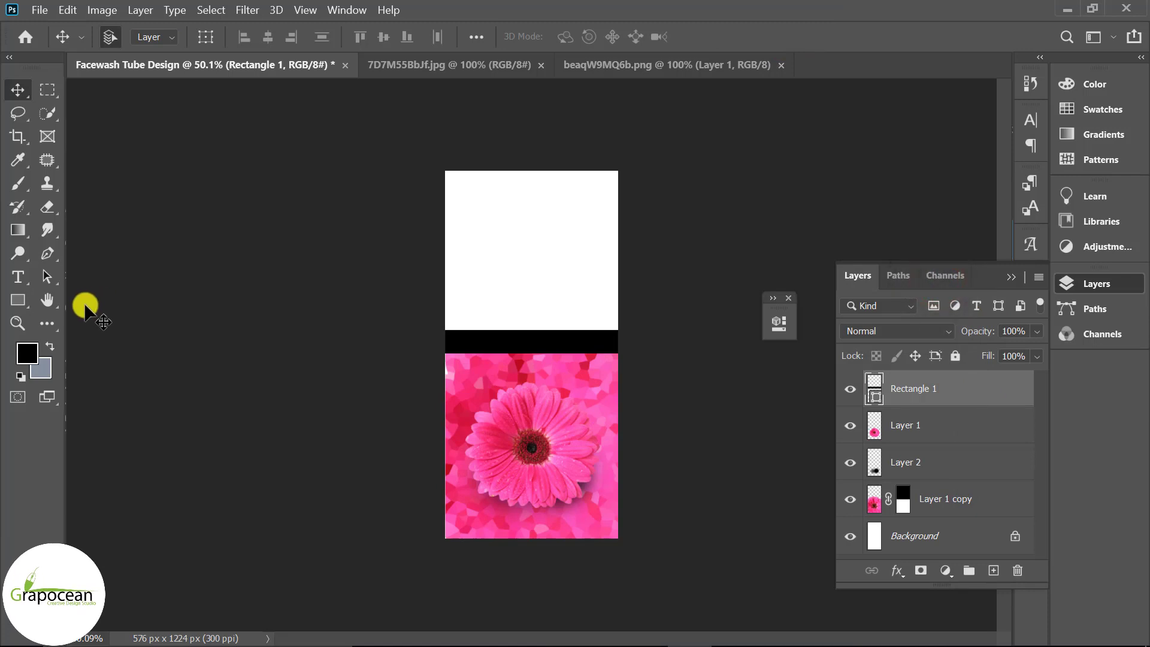
click(18, 299)
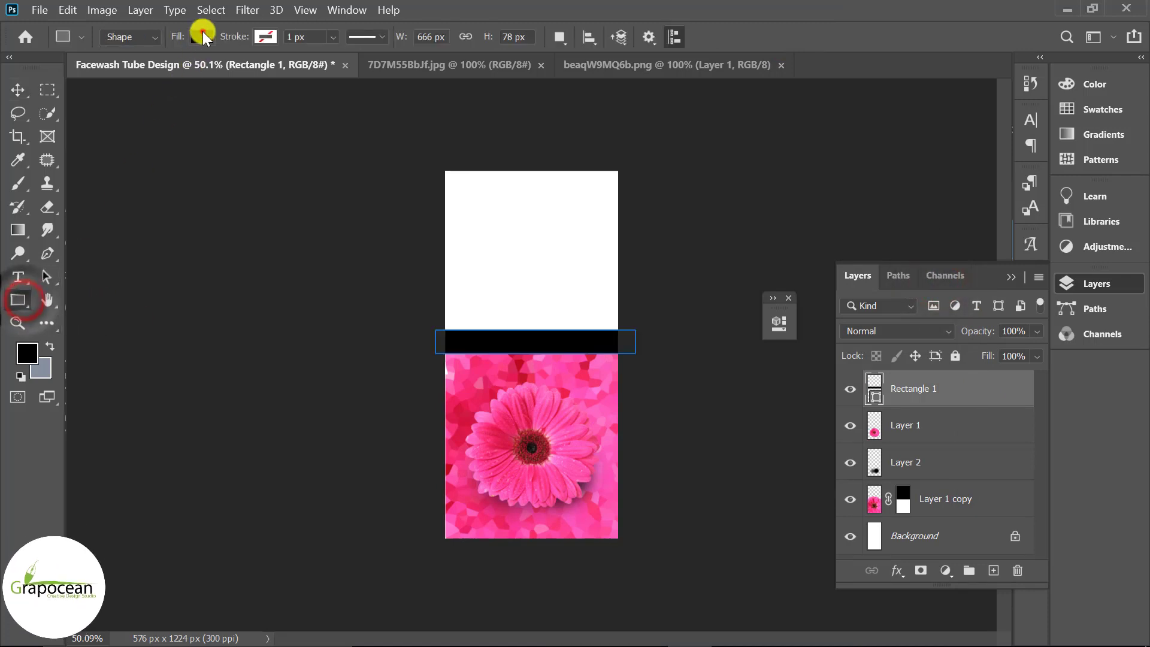
click(202, 36)
click(126, 70)
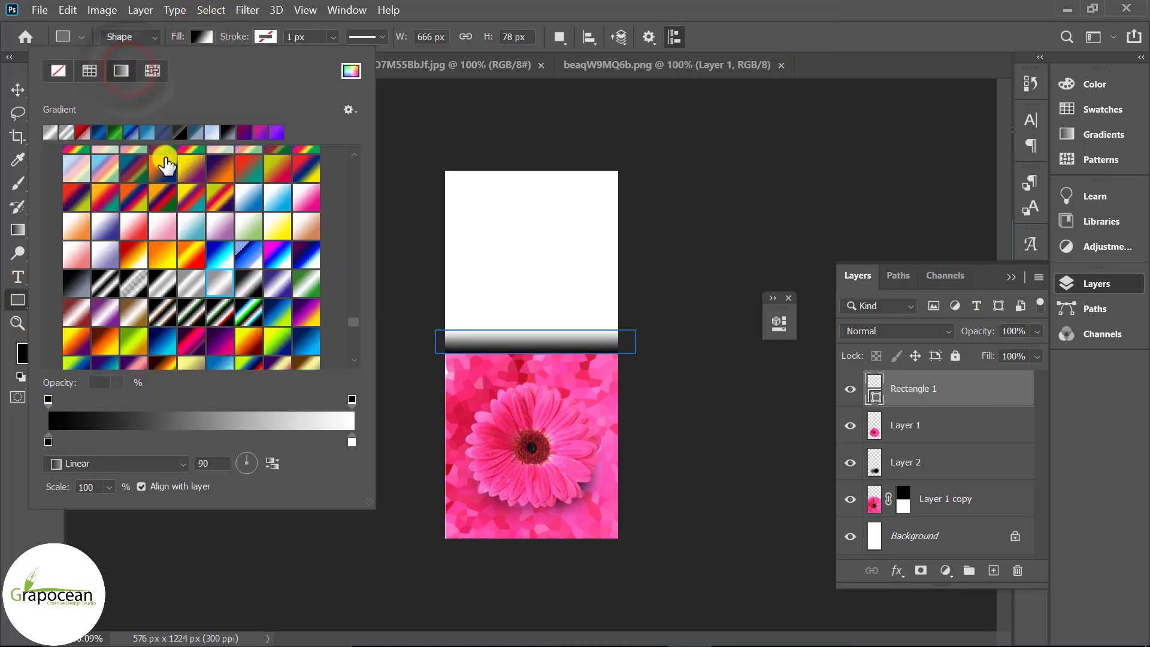
click(203, 287)
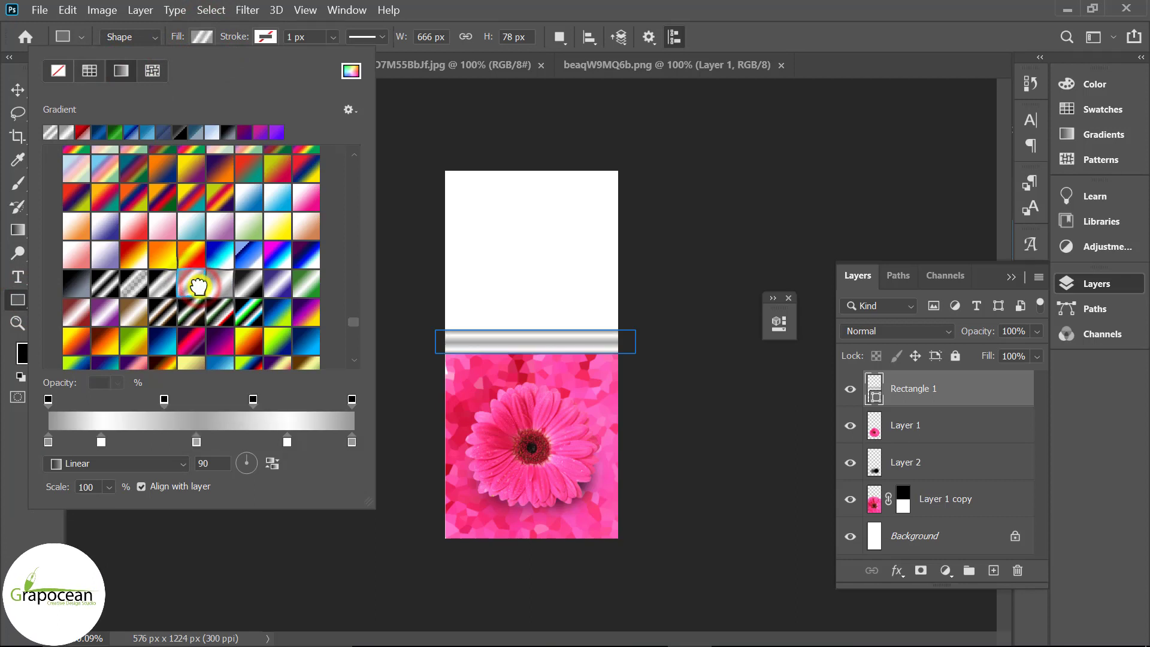
click(261, 464)
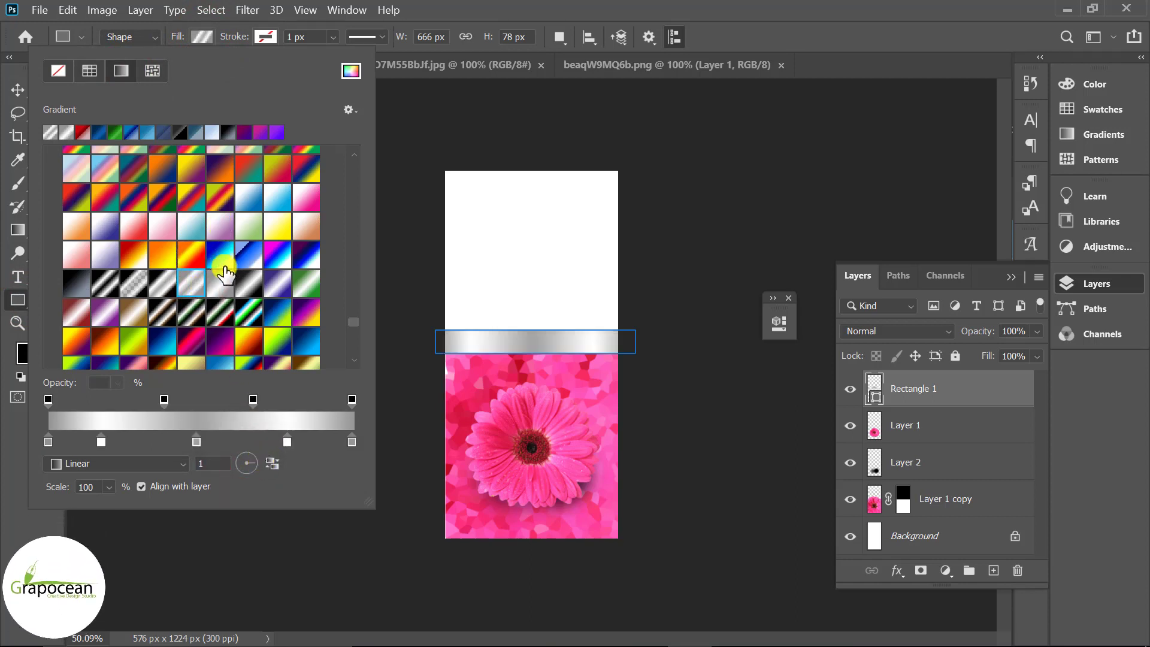
click(223, 284)
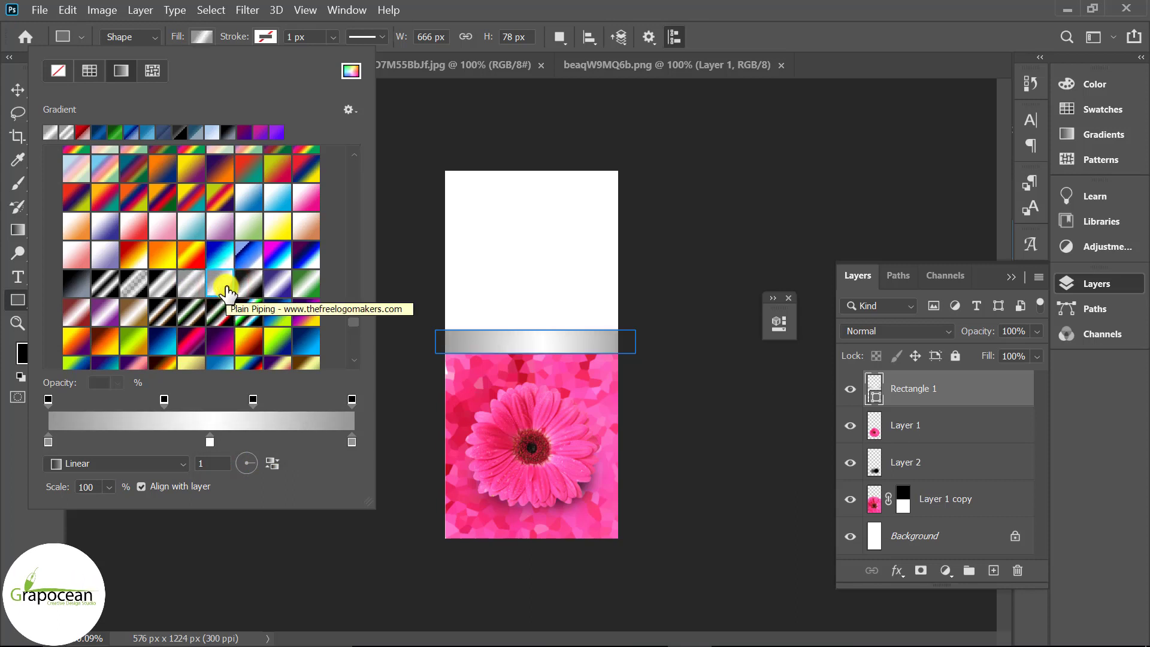
click(18, 90)
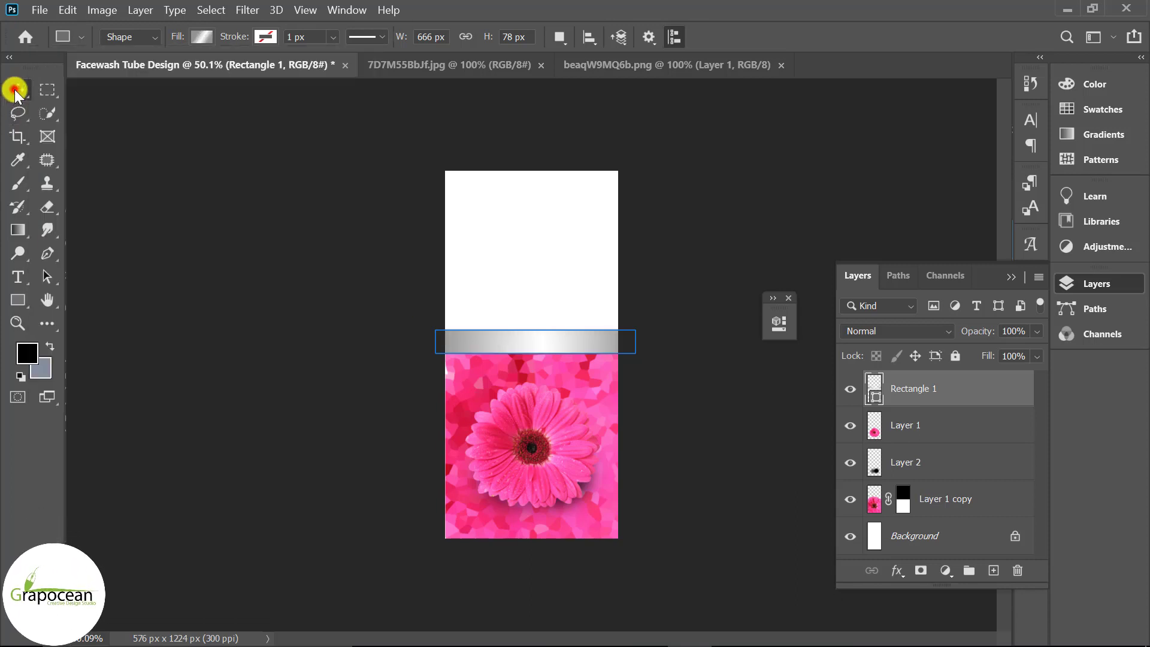
scroll(695, 421, up, 1)
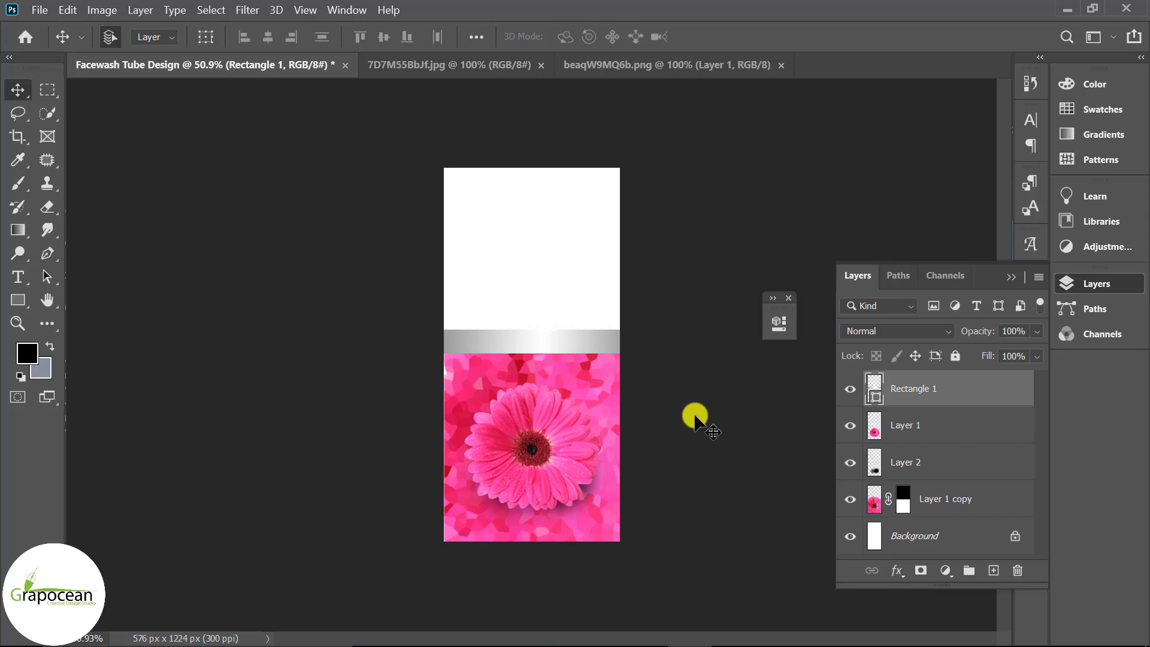
Step: In the leaves image, start a Color Range selection, sample a colour and set low fuzziness
click(645, 60)
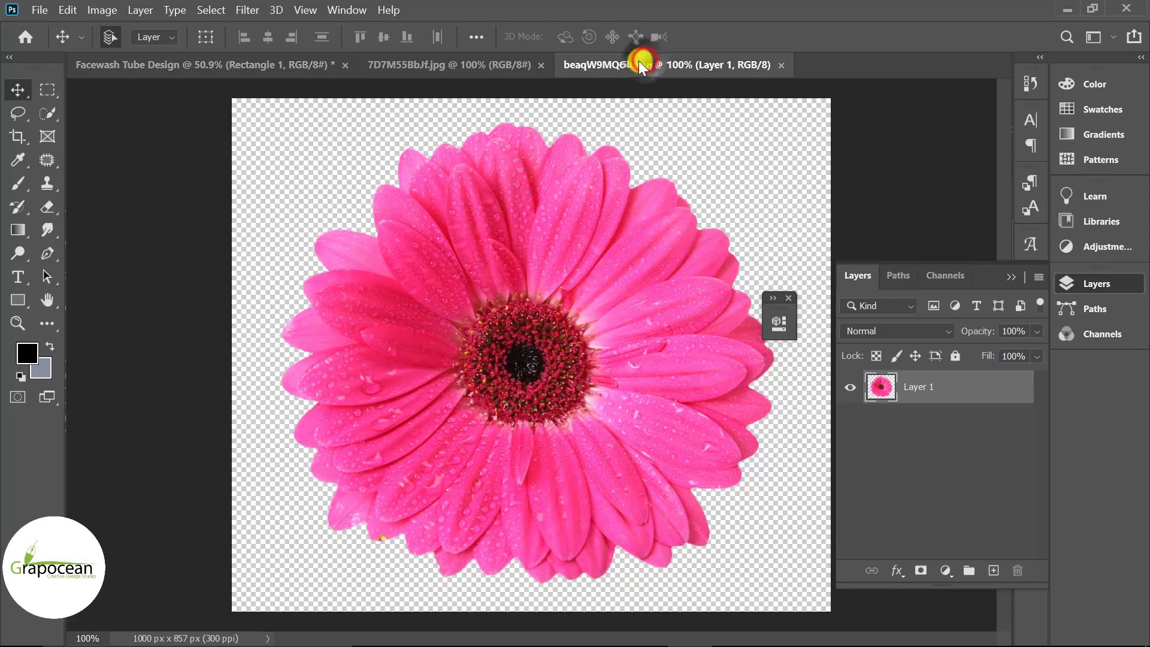
click(467, 63)
key(w)
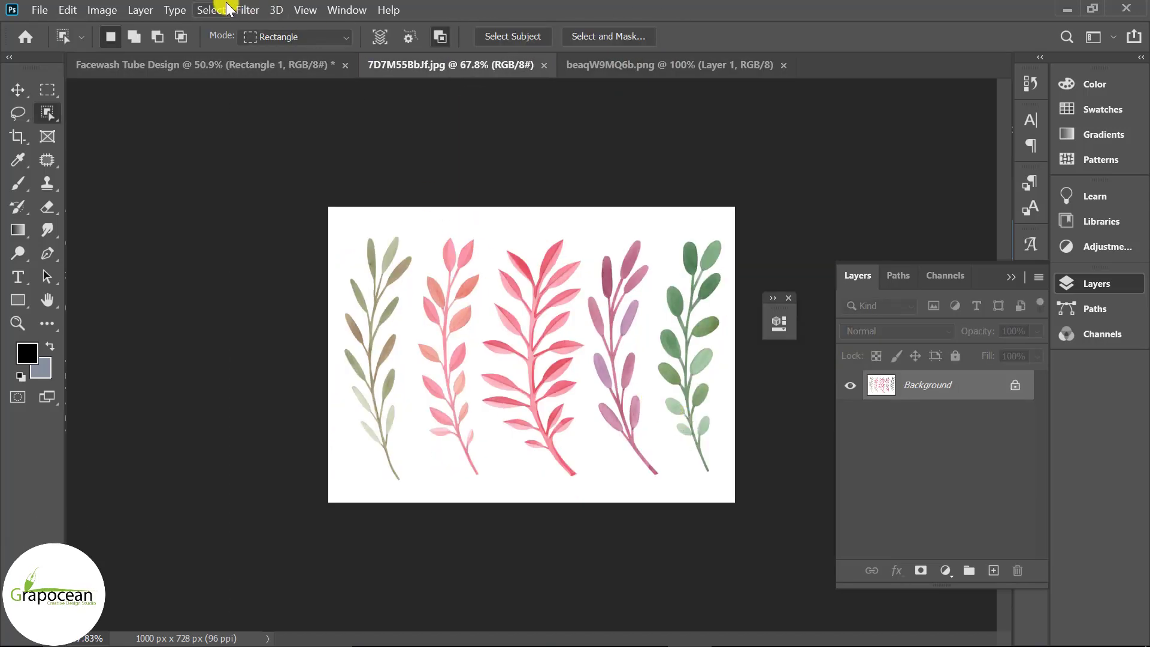
click(216, 10)
click(276, 174)
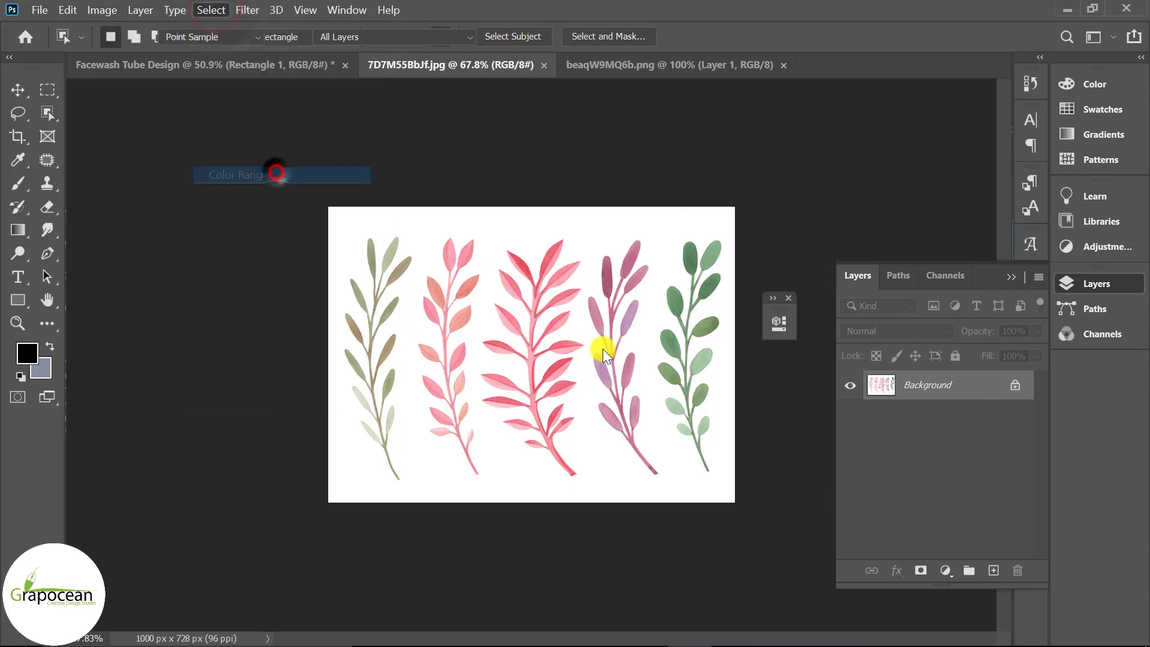
click(519, 476)
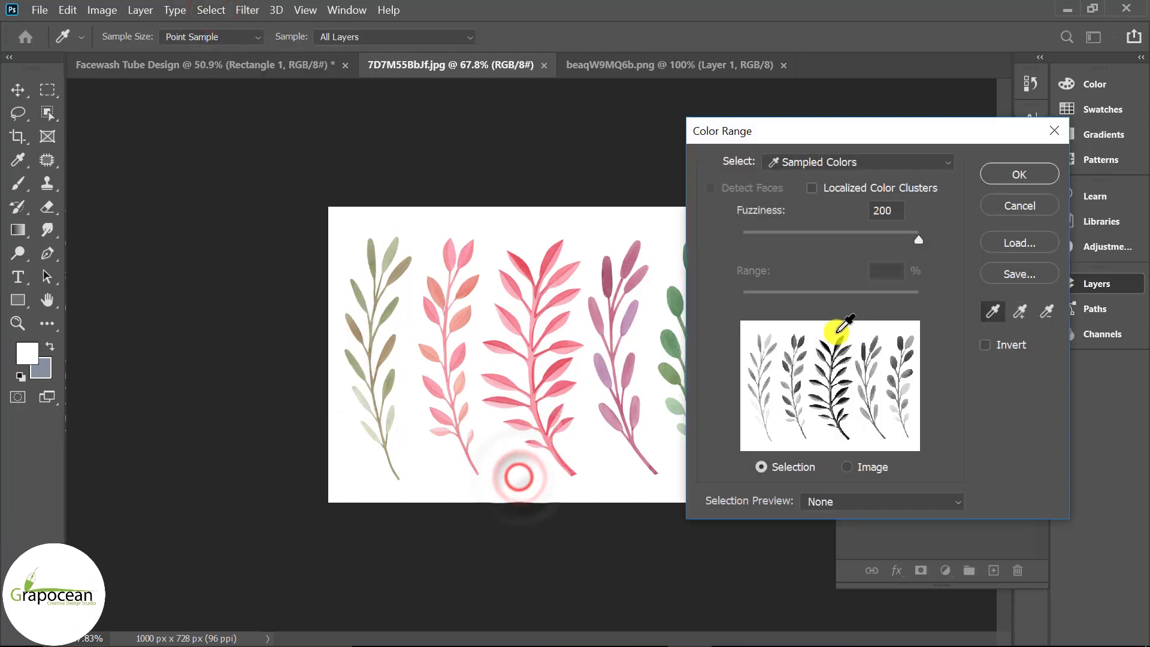
drag(919, 240, 680, 232)
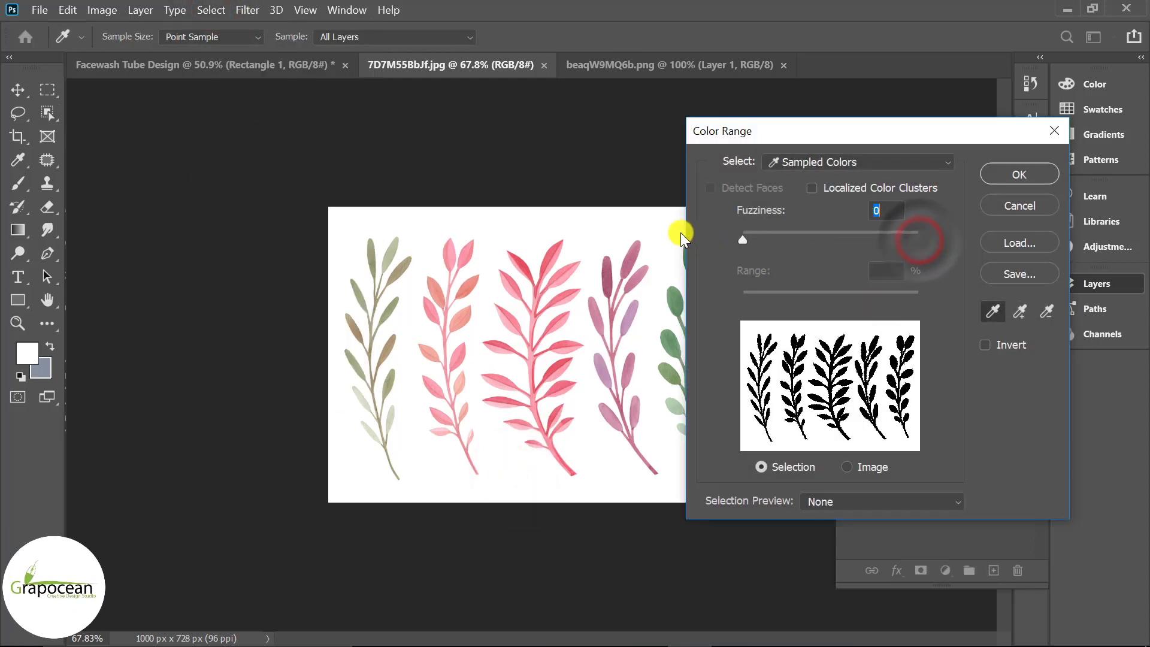
mouse_move(774, 228)
mouse_down()
mouse_move(849, 229)
mouse_move(748, 232)
mouse_up()
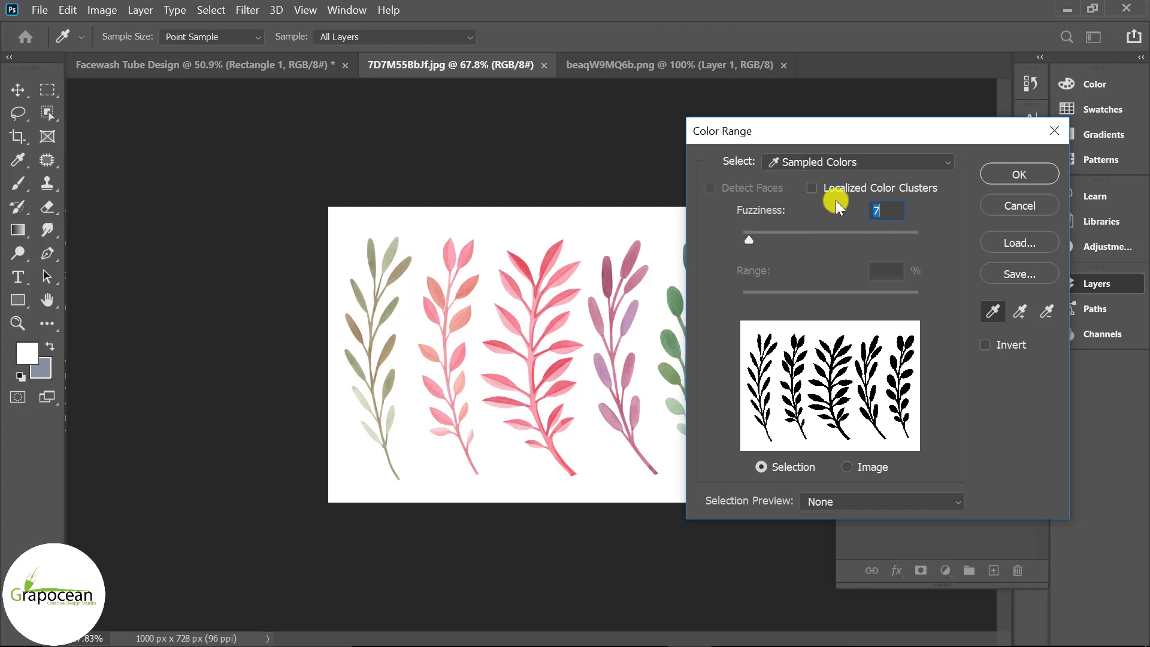
Step: Preview the Color Range in grayscale, tune fuzziness to 34 and confirm the selection
click(812, 188)
click(812, 188)
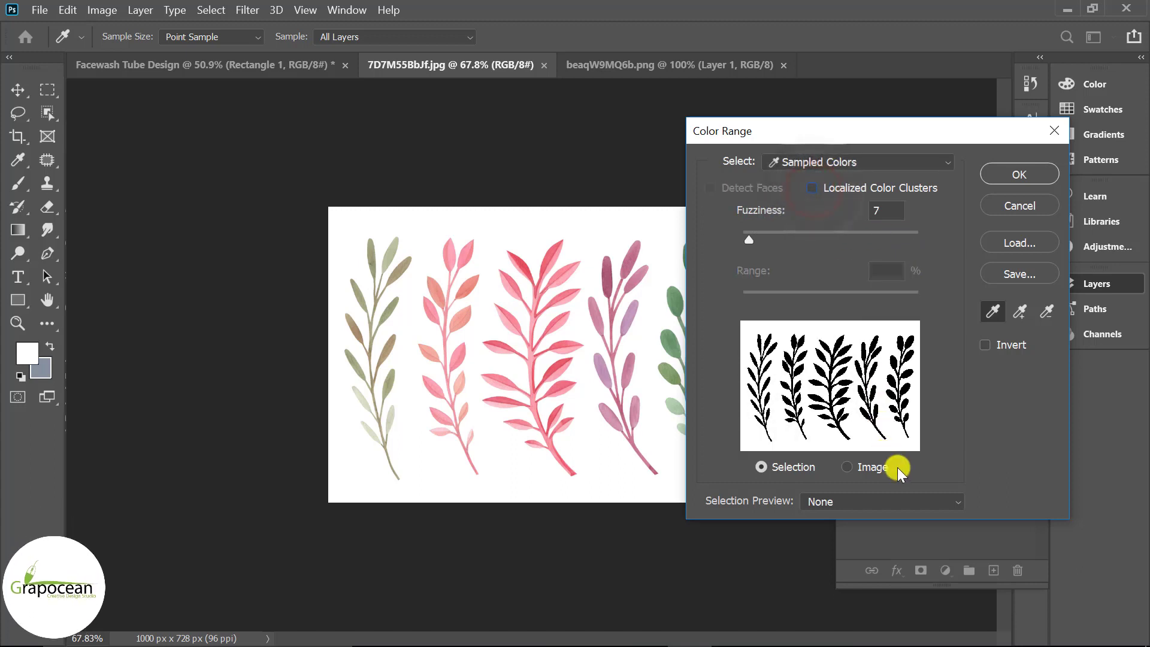
click(860, 500)
click(857, 547)
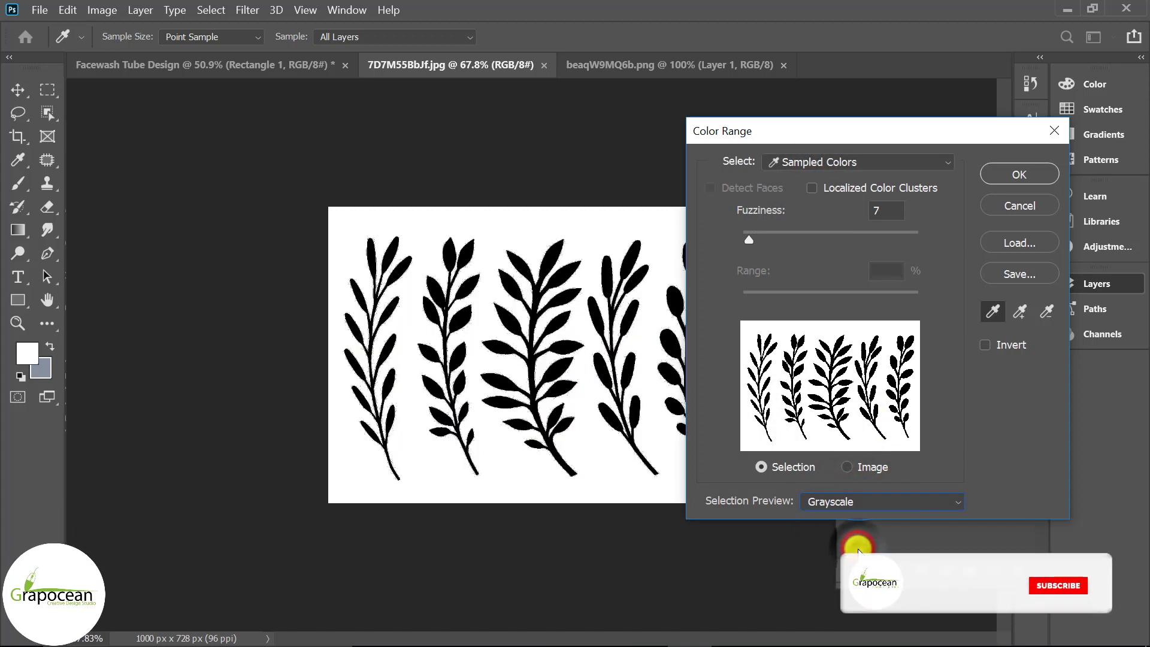
mouse_move(750, 240)
mouse_down()
mouse_move(800, 243)
mouse_move(740, 241)
mouse_move(788, 242)
mouse_up()
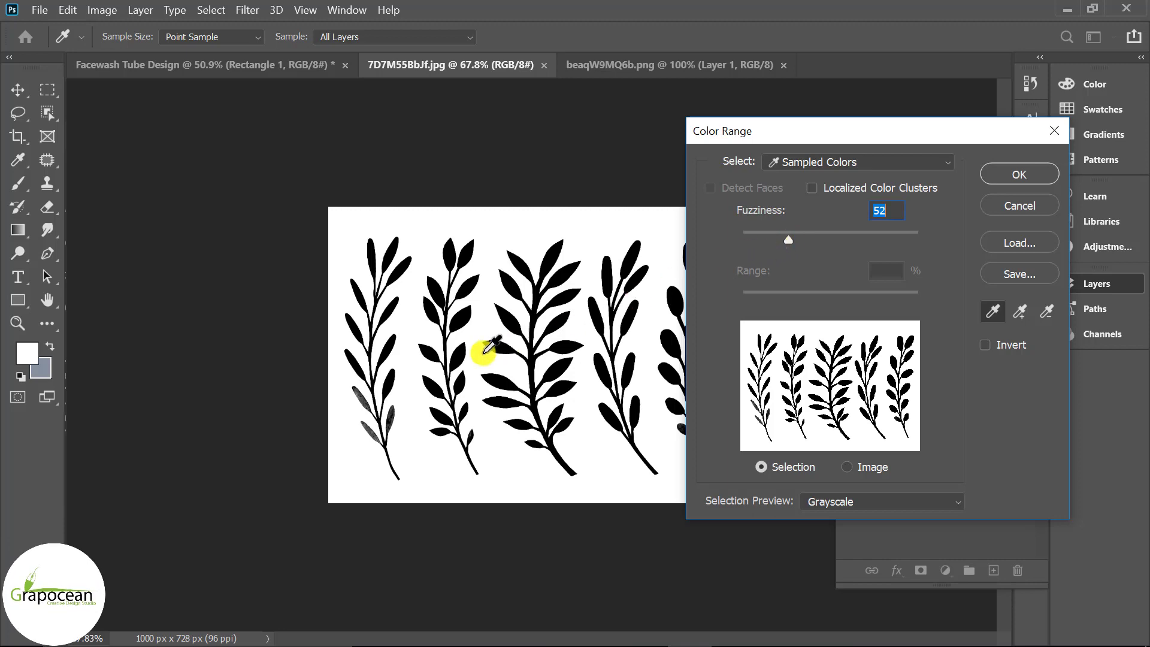
ctrl+click(452, 338)
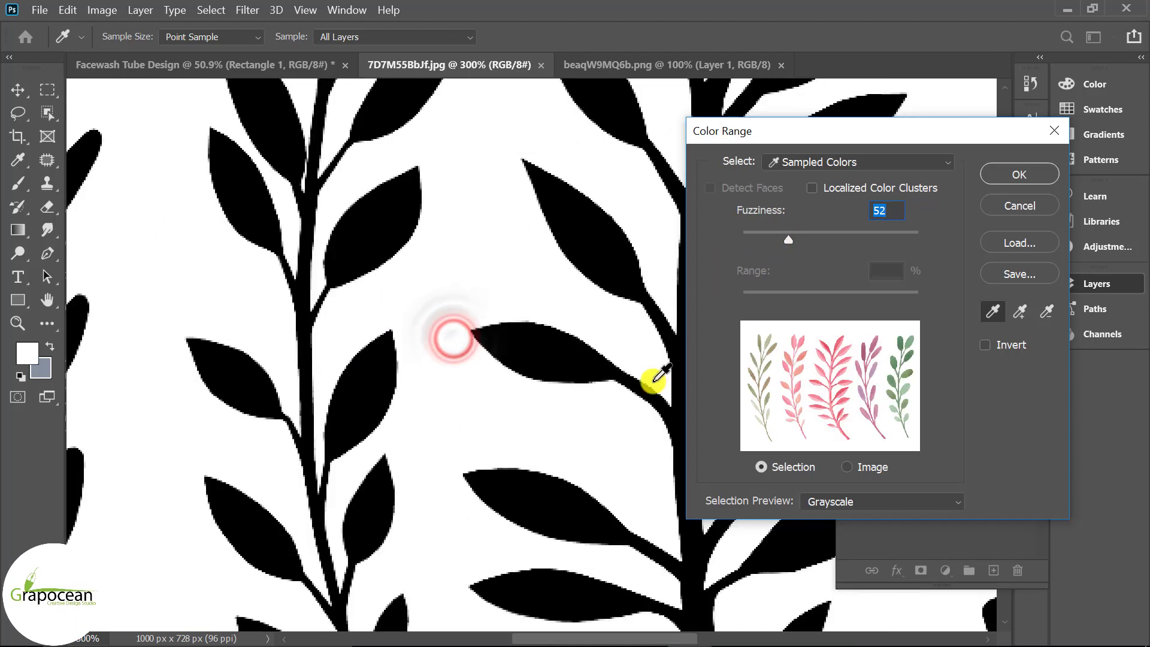
mouse_move(786, 239)
mouse_down()
mouse_move(822, 239)
mouse_move(749, 233)
mouse_move(772, 233)
mouse_up()
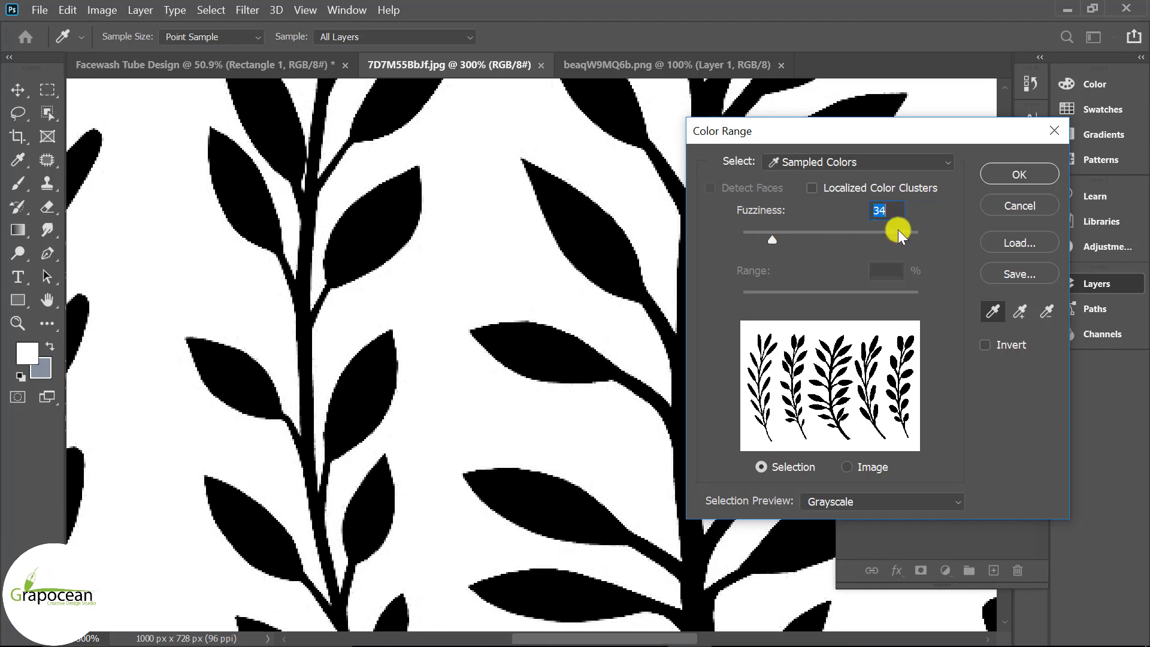
click(1021, 174)
scroll(359, 300, up, 3)
Step: Invert the selection and add a layer mask hiding the white background around the leaves
scroll(349, 274, up, 3)
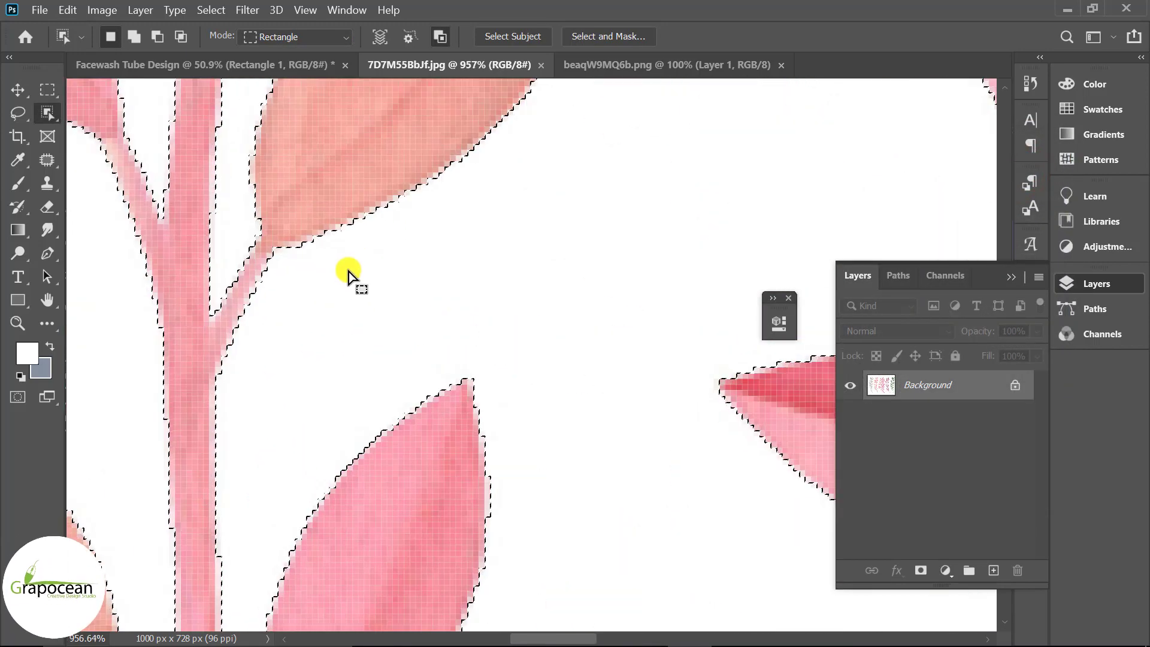
scroll(349, 274, down, 3)
scroll(472, 393, down, 3)
scroll(485, 431, down, 3)
scroll(488, 475, down, 2)
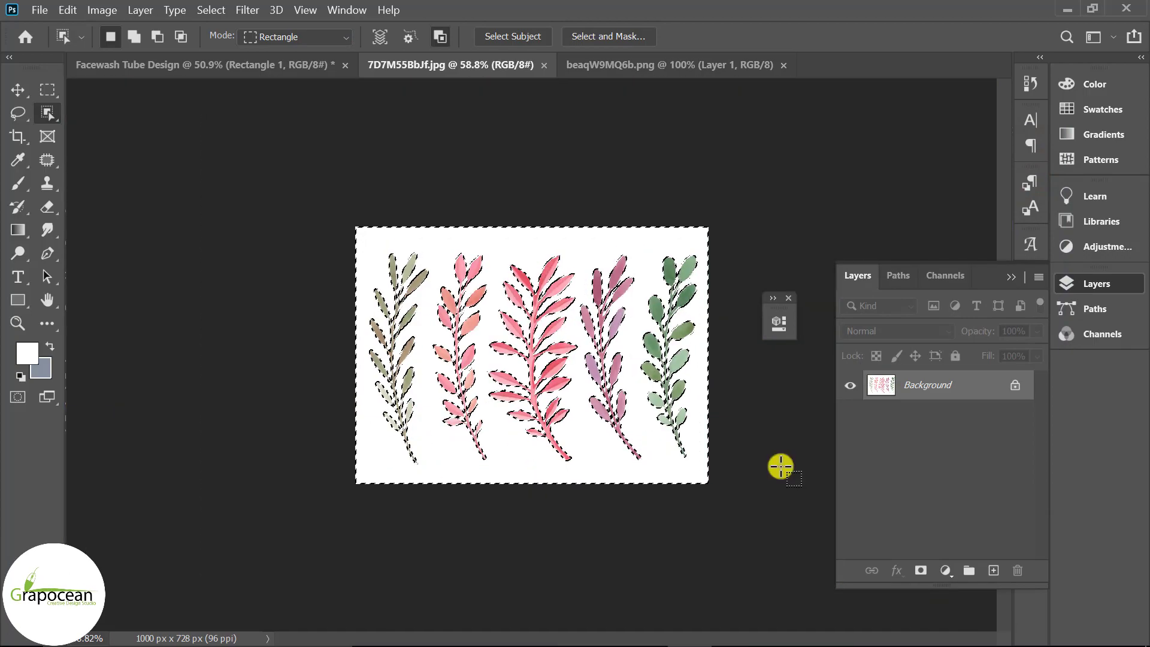
key(ctrl+shift+i)
click(919, 570)
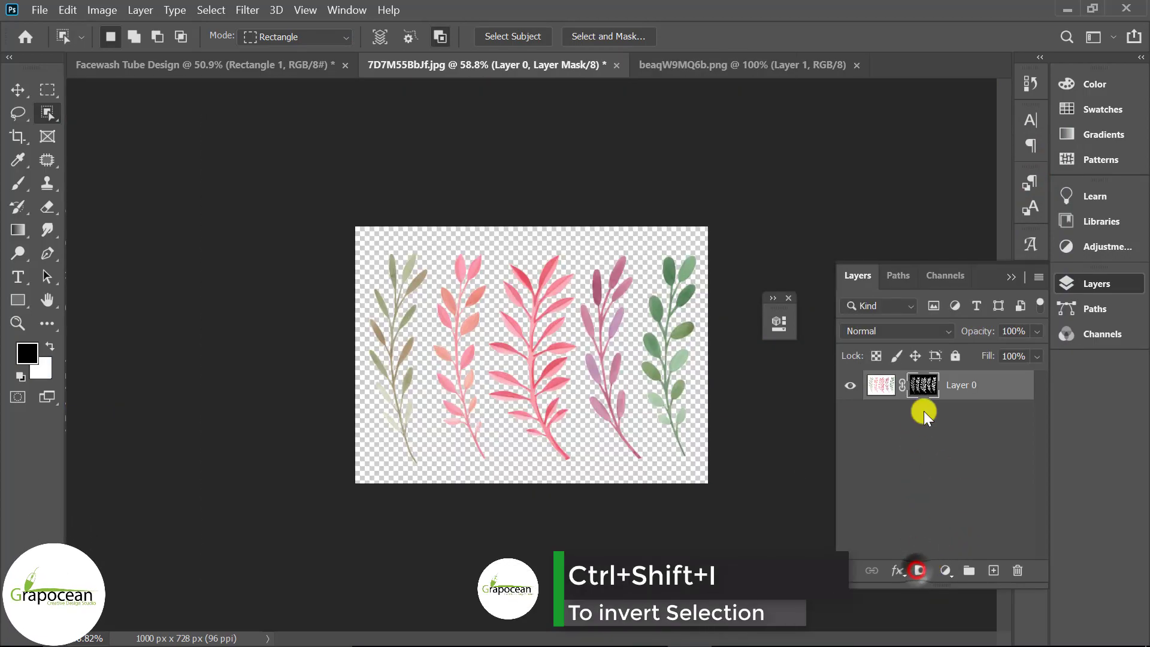
Step: Add a dark grey #262626 solid colour fill layer beneath the leaves layer
click(946, 571)
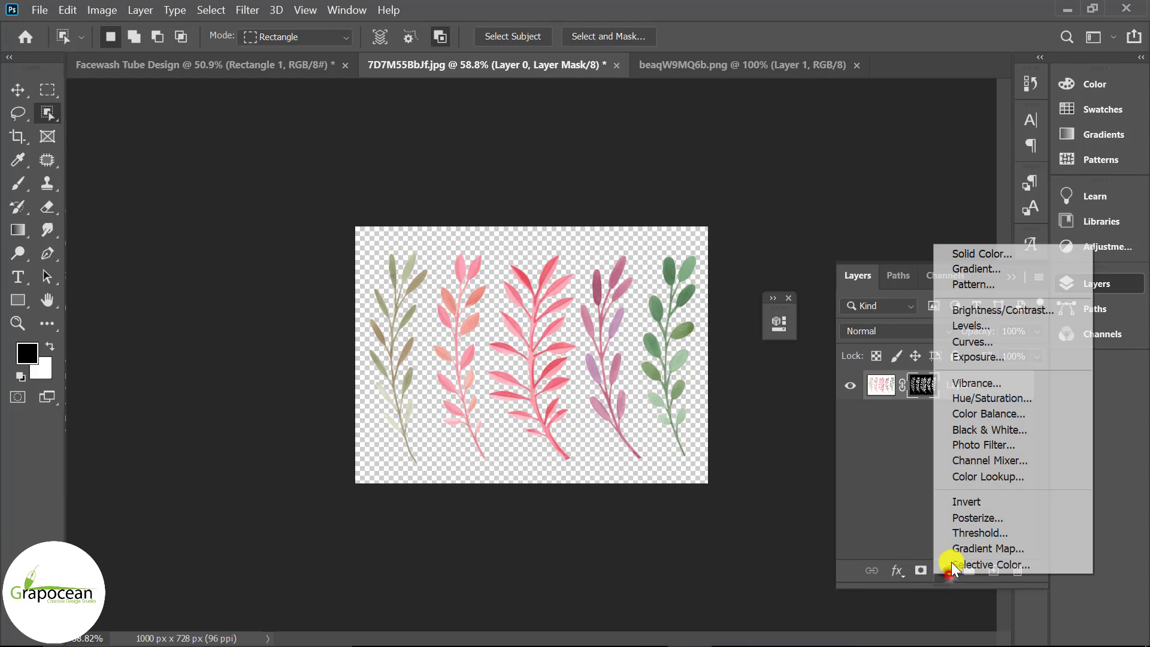
click(996, 254)
drag(726, 475, 631, 531)
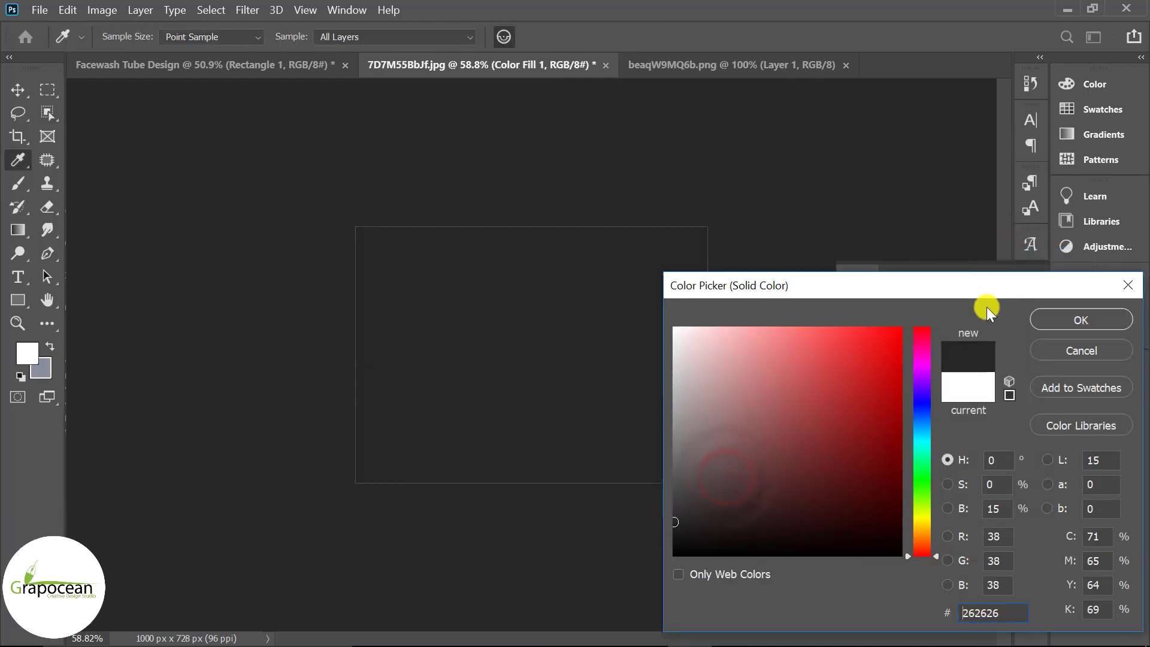
click(1057, 318)
drag(970, 385, 958, 440)
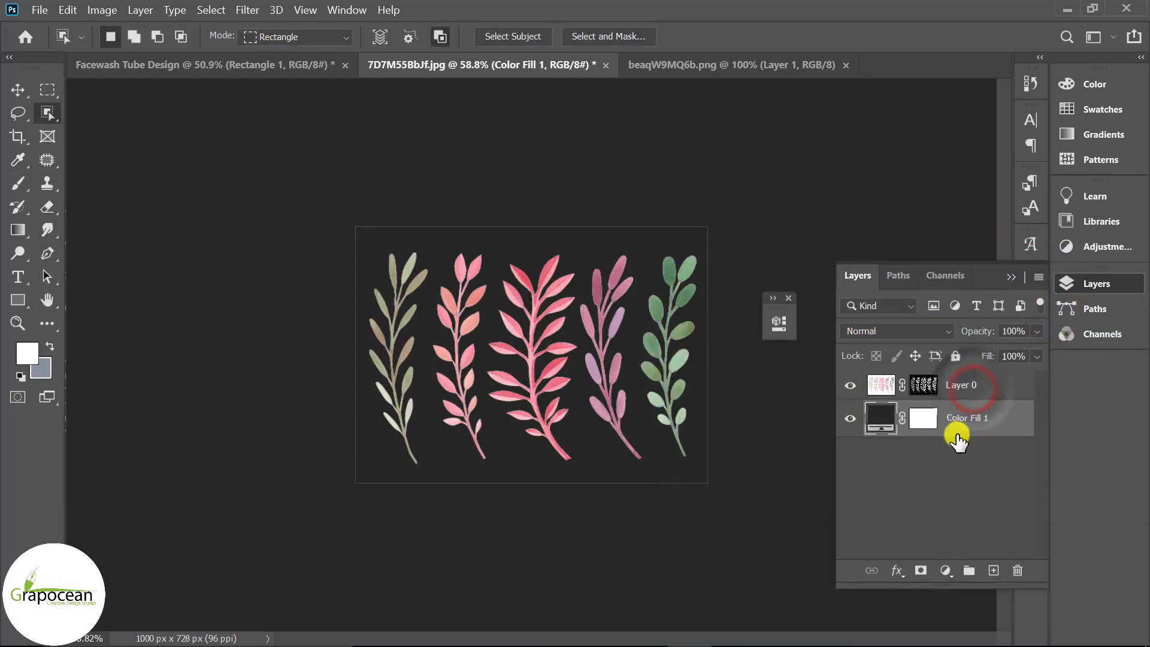
Step: Load Layer 0's mask as a selection and contract it
scroll(431, 397, up, 3)
scroll(431, 397, up, 1)
scroll(431, 397, up, 1)
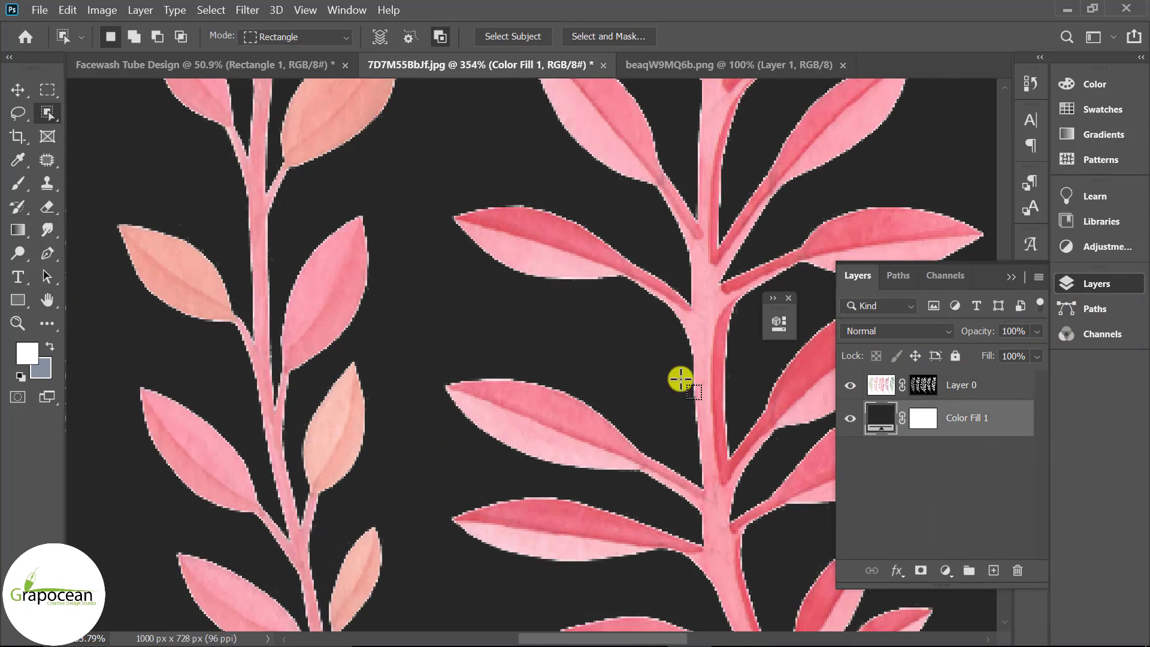
ctrl+click(922, 386)
scroll(228, 311, up, 2)
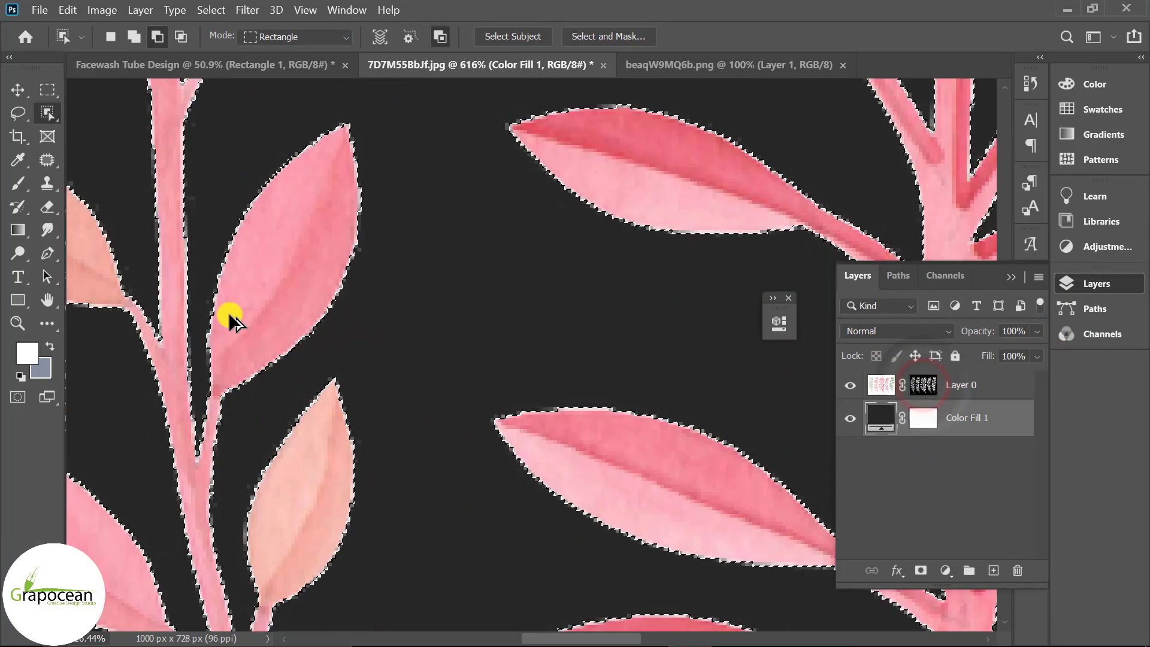
scroll(394, 293, up, 2)
click(211, 10)
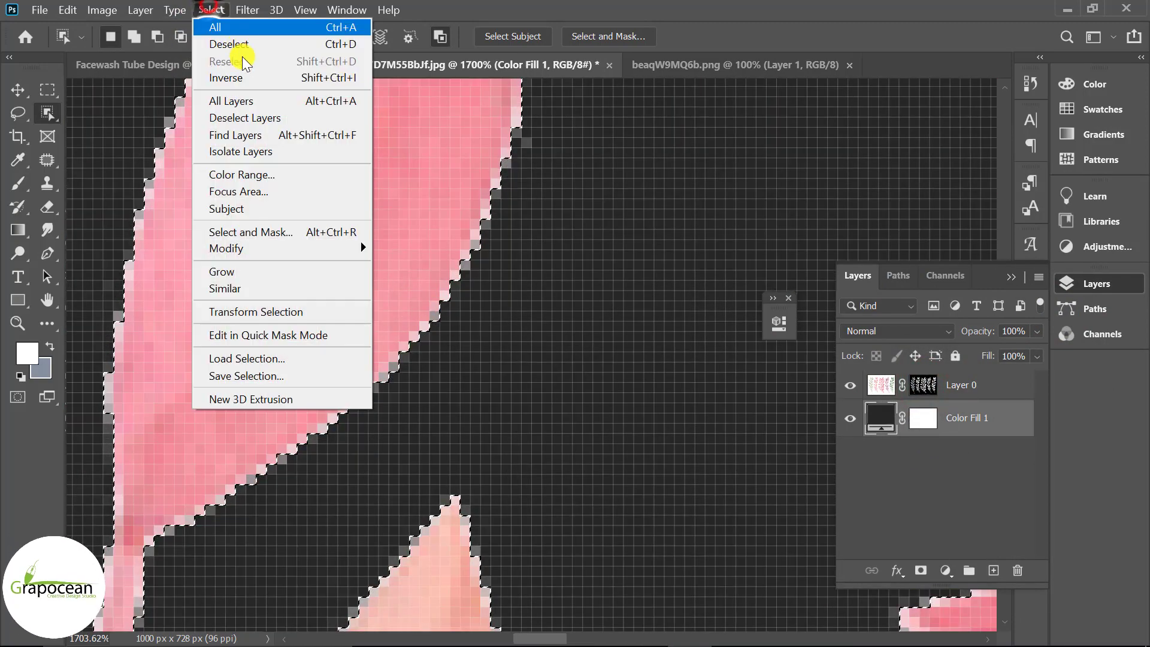
mouse_move(282, 247)
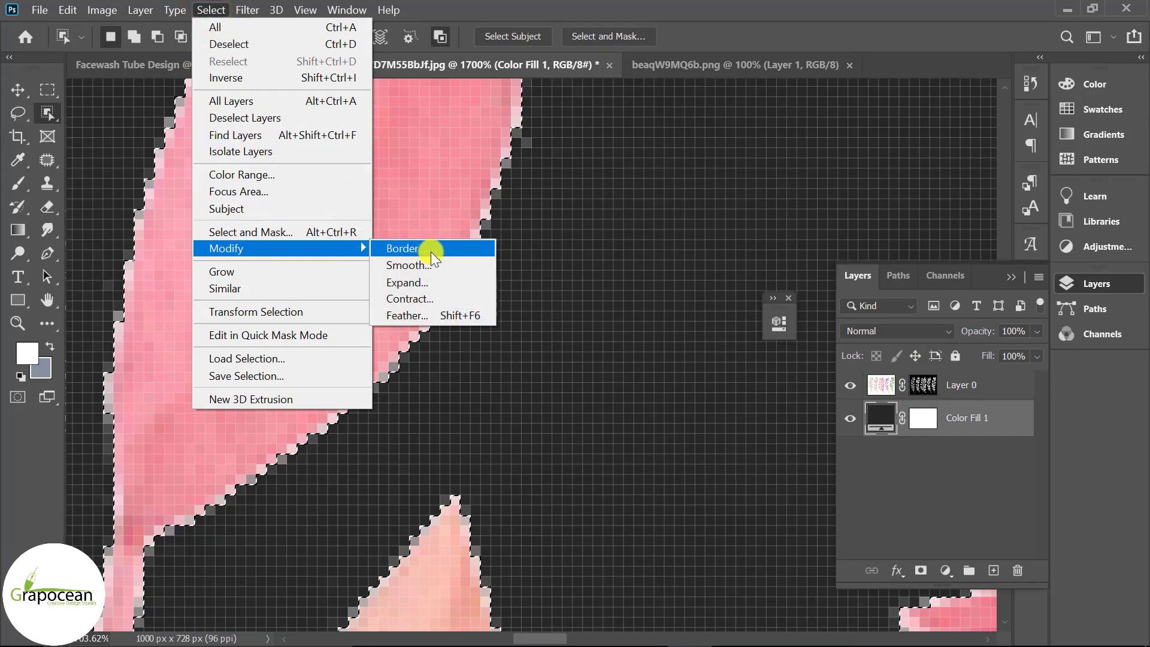
click(454, 298)
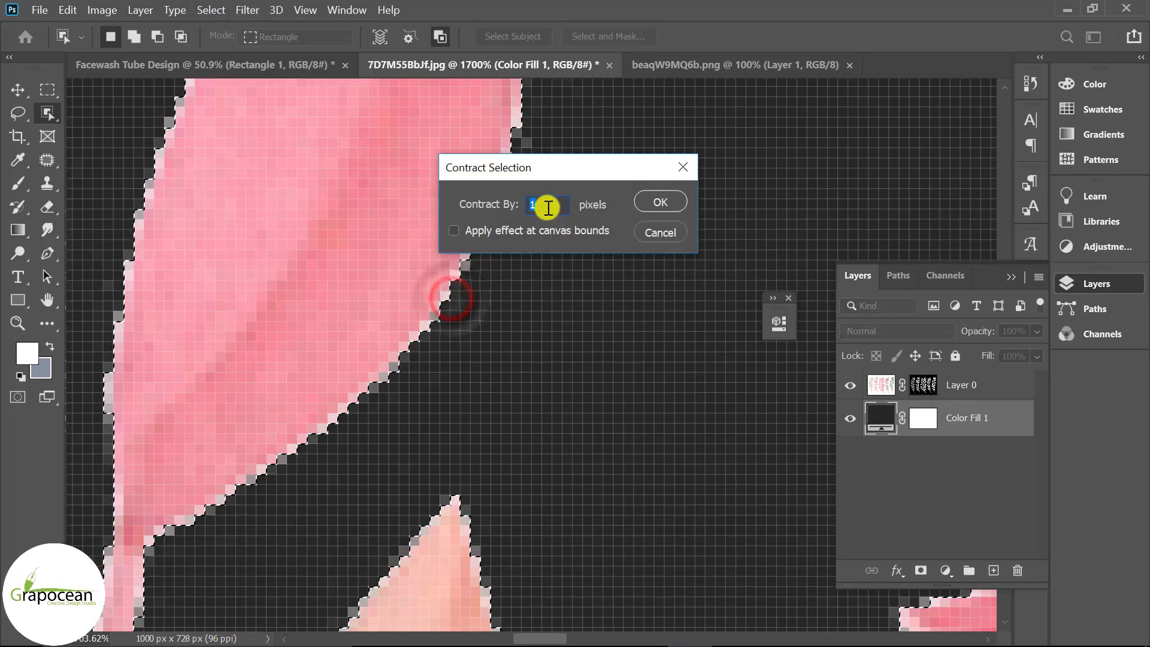
key(Return)
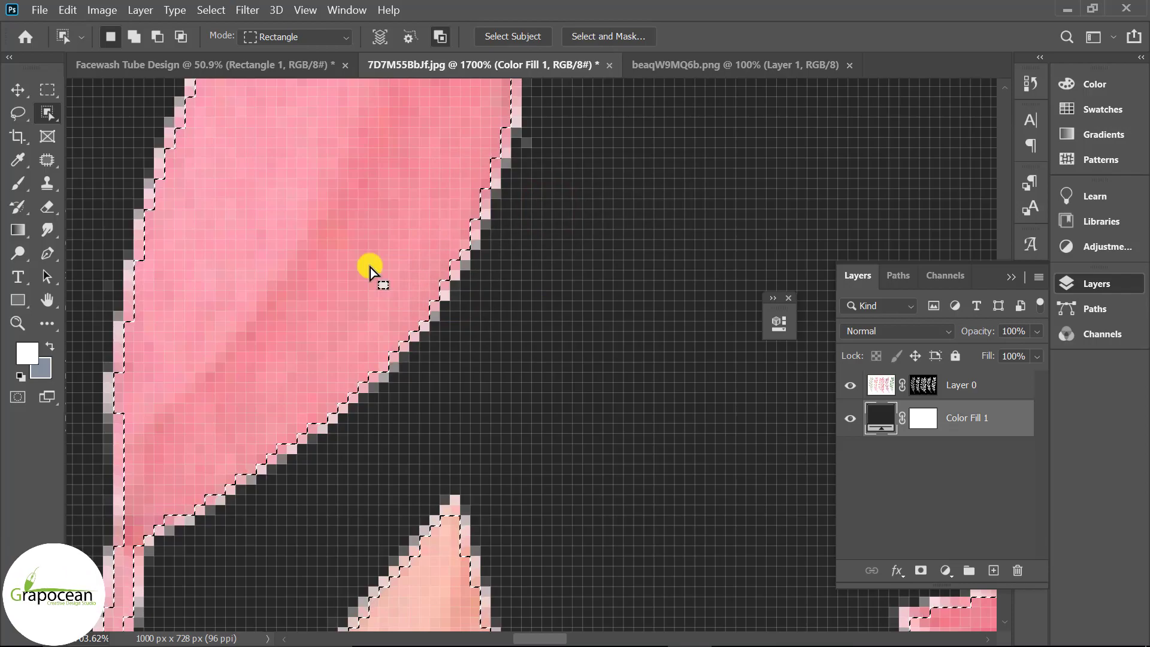
Step: With the Brush, paint out mask fringes on a pink leaf and the branch tips
scroll(344, 460, down, 3)
scroll(344, 460, down, 5)
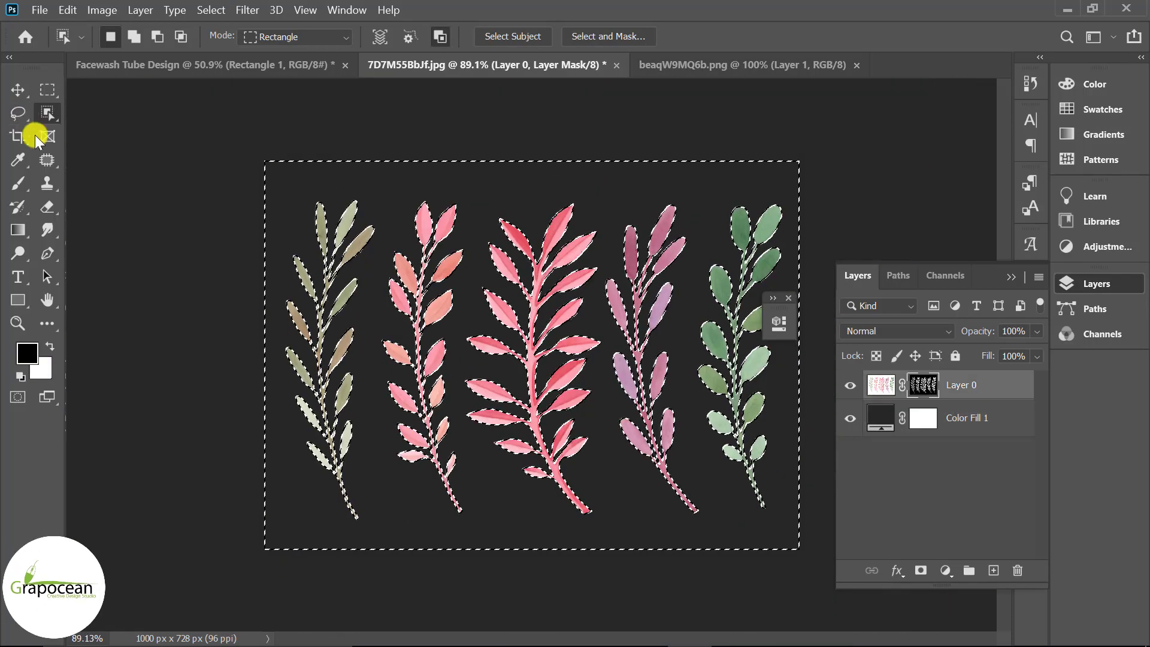
right_click(18, 182)
click(83, 186)
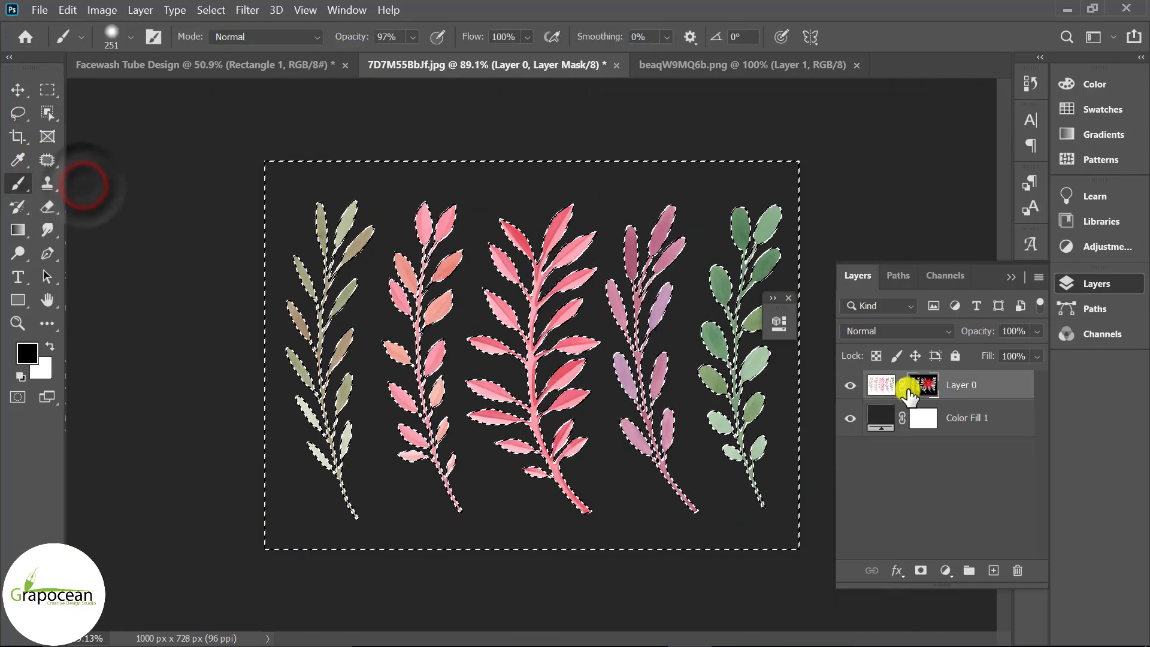
drag(449, 284, 453, 298)
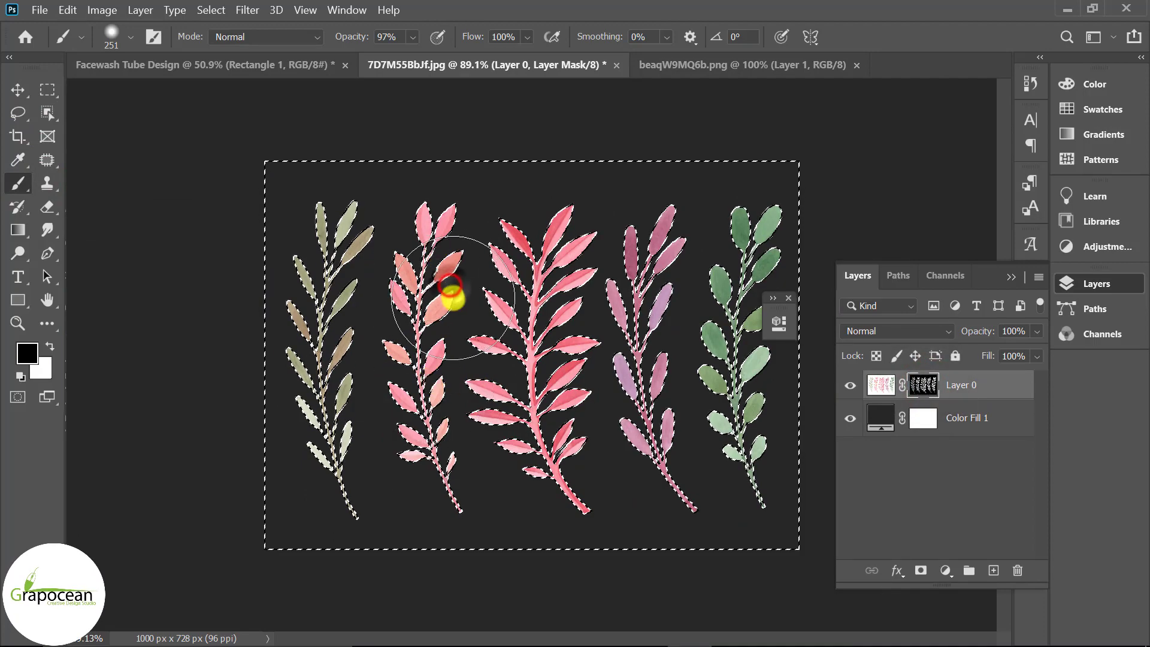
click(442, 193)
click(358, 243)
click(323, 205)
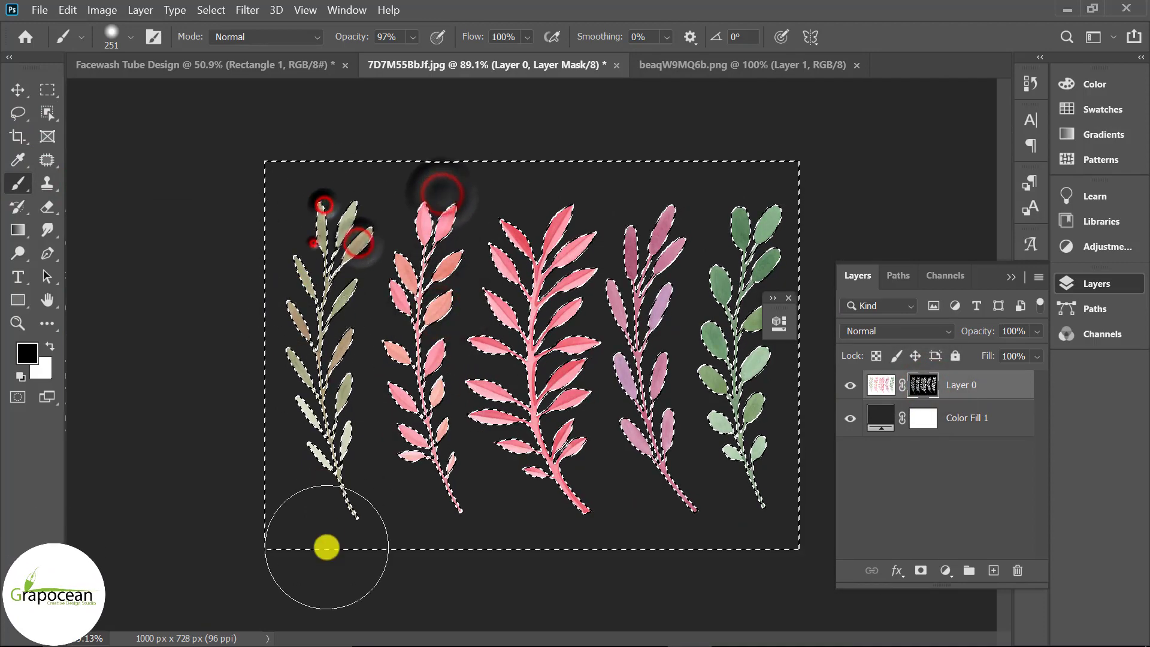
Step: At 100% brush opacity, mask out fringes around the central pink, green and second pink branches
click(346, 28)
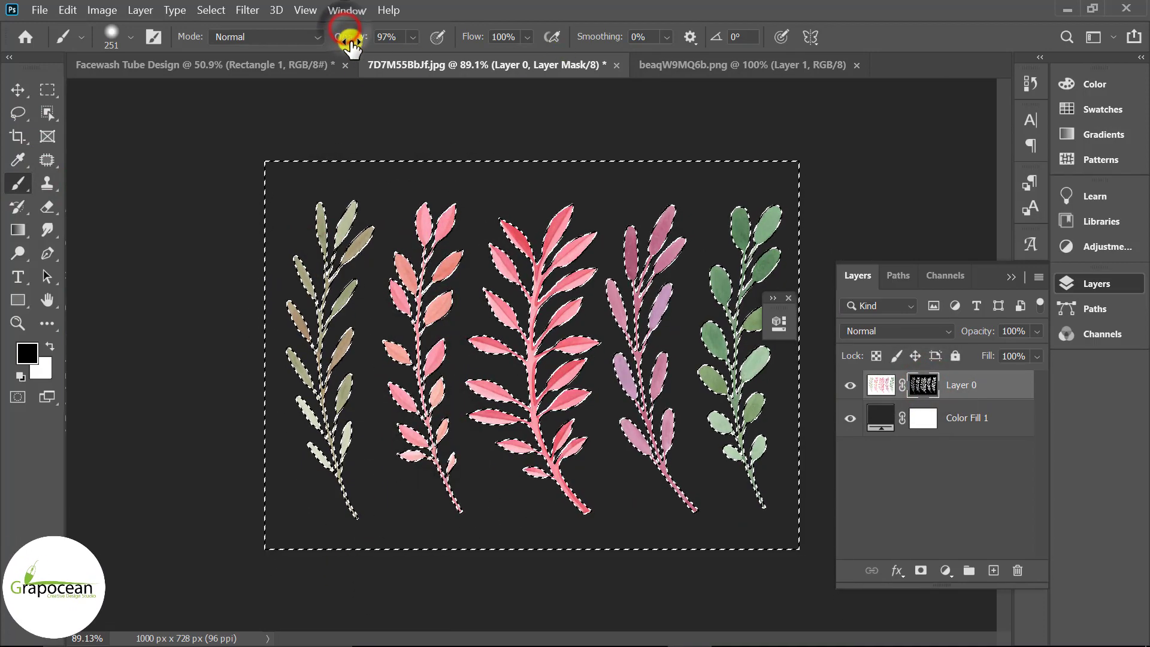
drag(351, 43, 449, 77)
click(509, 263)
click(494, 314)
click(597, 394)
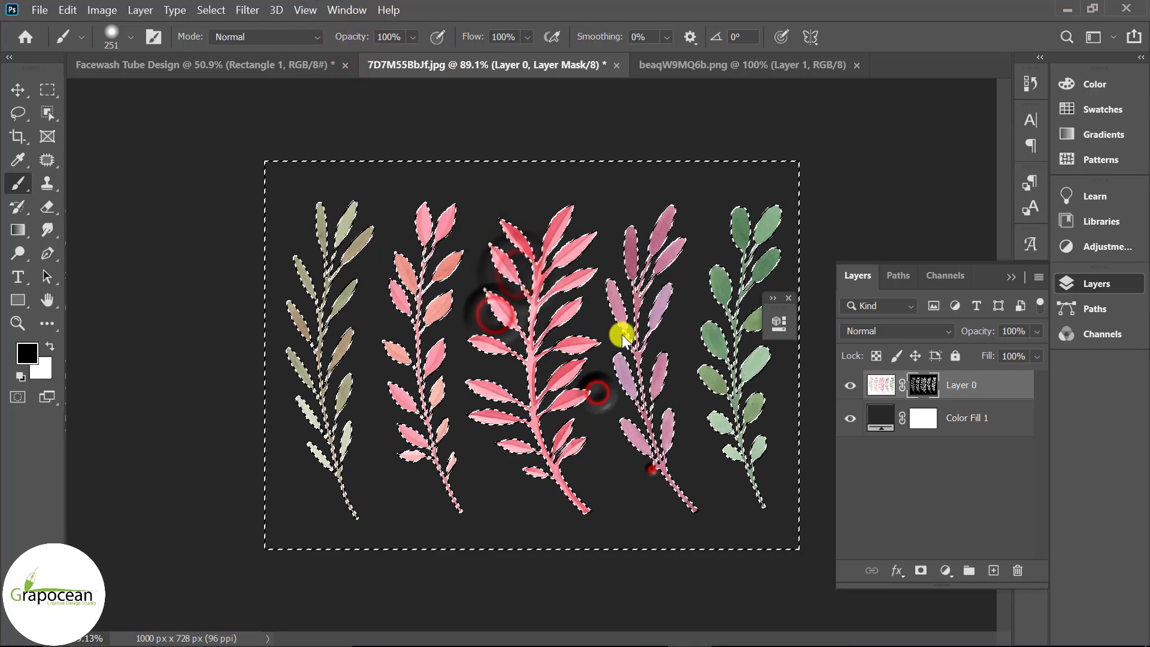
click(721, 277)
click(735, 413)
click(444, 270)
click(413, 316)
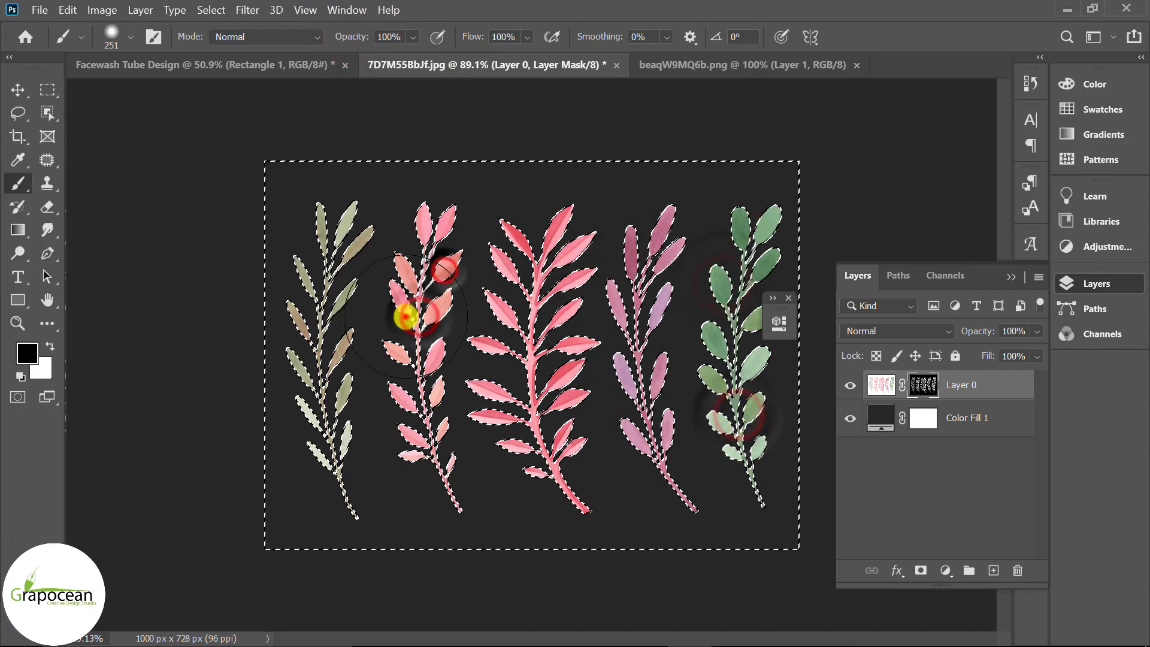
Step: Clear the selection and check the cleaned sprigs
click(47, 90)
click(149, 253)
key(ctrl+plus)
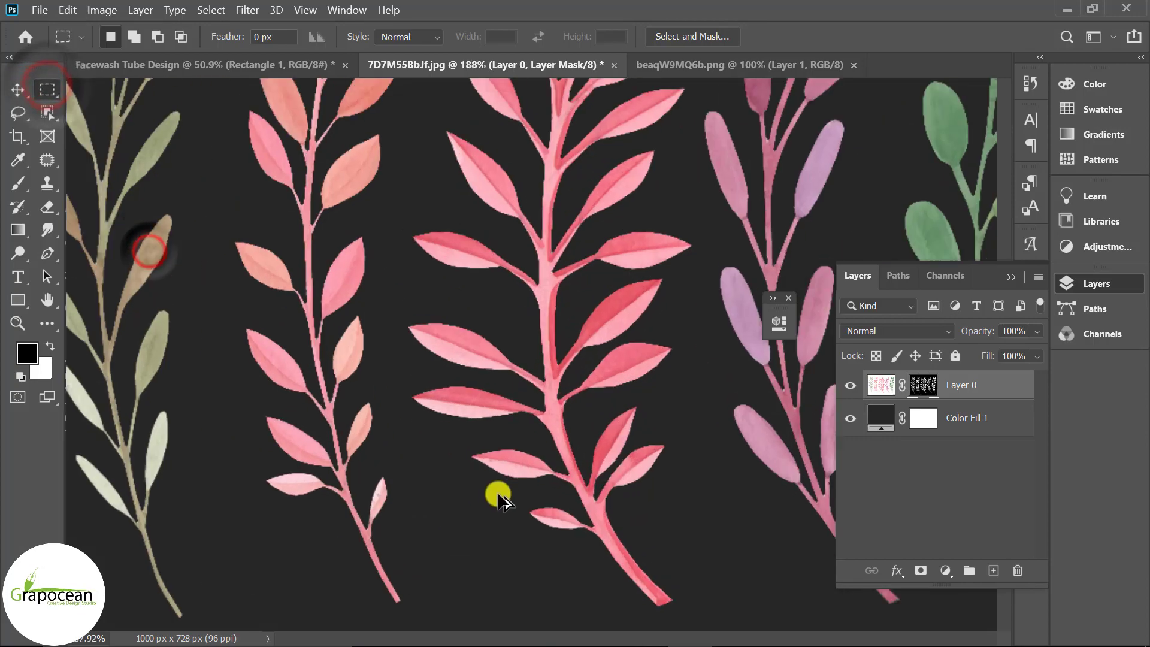
scroll(341, 469, up, 2)
scroll(359, 469, up, 2)
scroll(415, 469, down, 2)
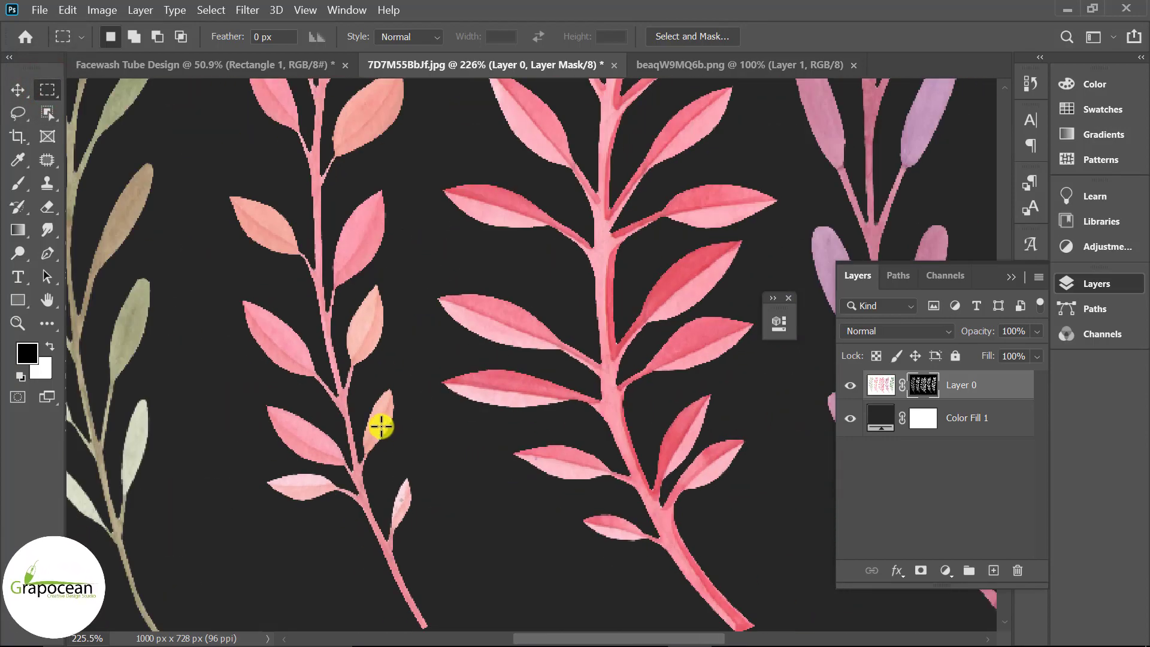
scroll(372, 419, down, 2)
scroll(361, 413, down, 2)
scroll(365, 416, down, 2)
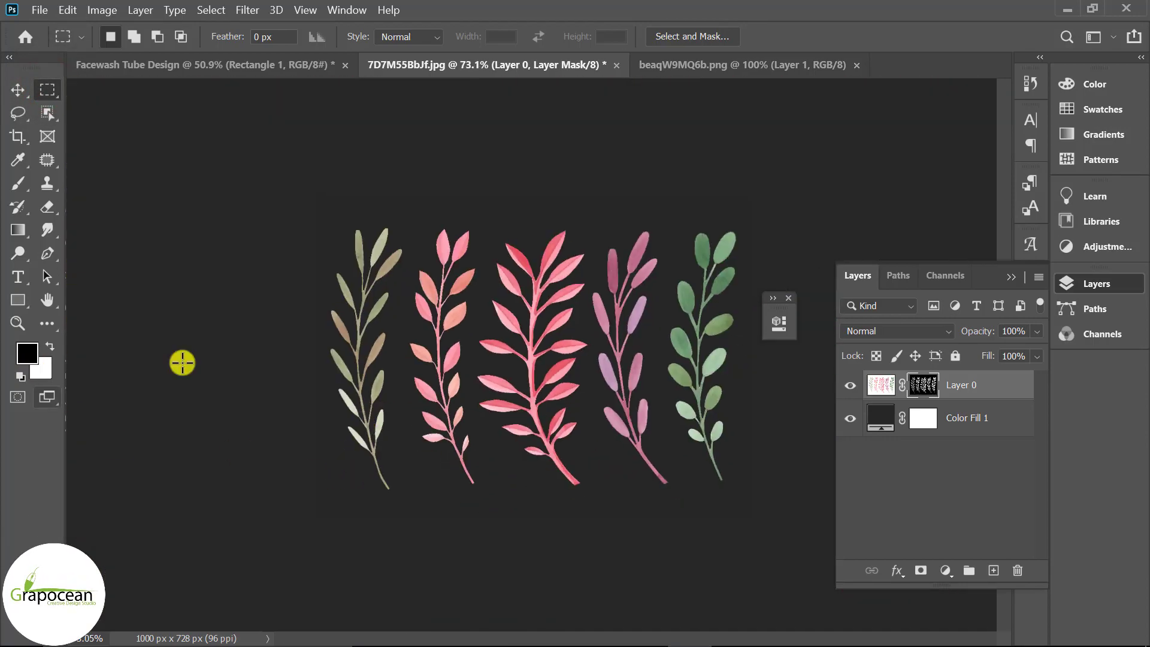
scroll(462, 464, down, 2)
scroll(488, 470, up, 3)
scroll(488, 470, down, 1)
key(ctrl+2)
Step: Draw a closed Pen path around the central pink sprig and load it as a selection
key(v)
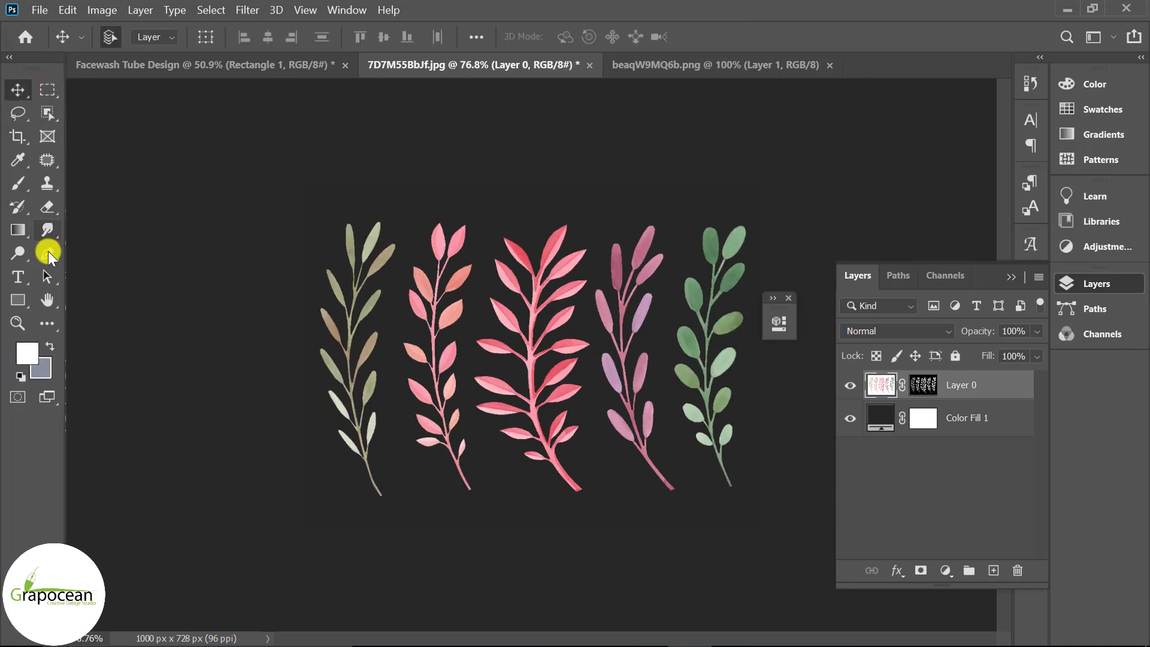
click(48, 251)
click(137, 37)
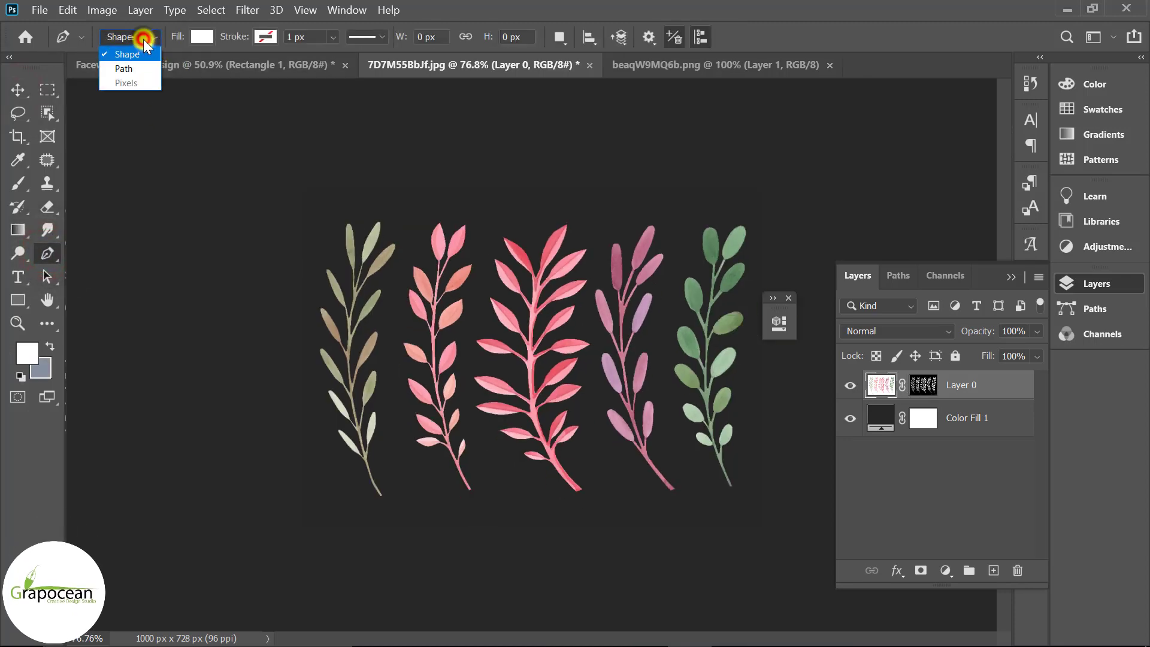
click(129, 67)
click(597, 228)
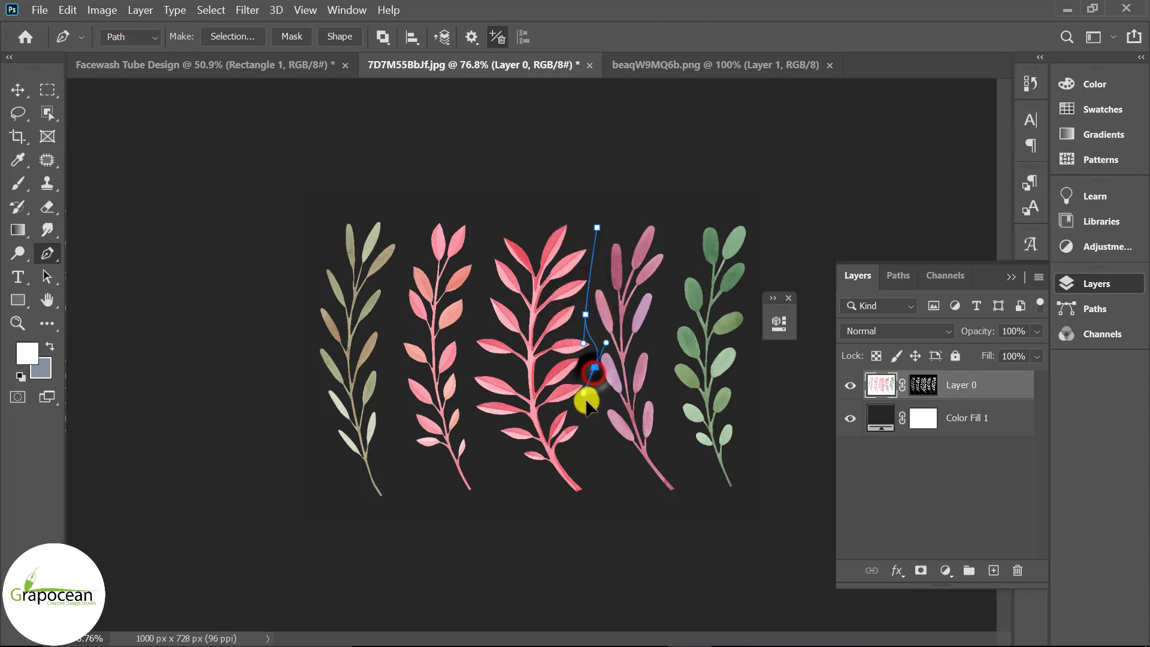
drag(587, 404, 587, 404)
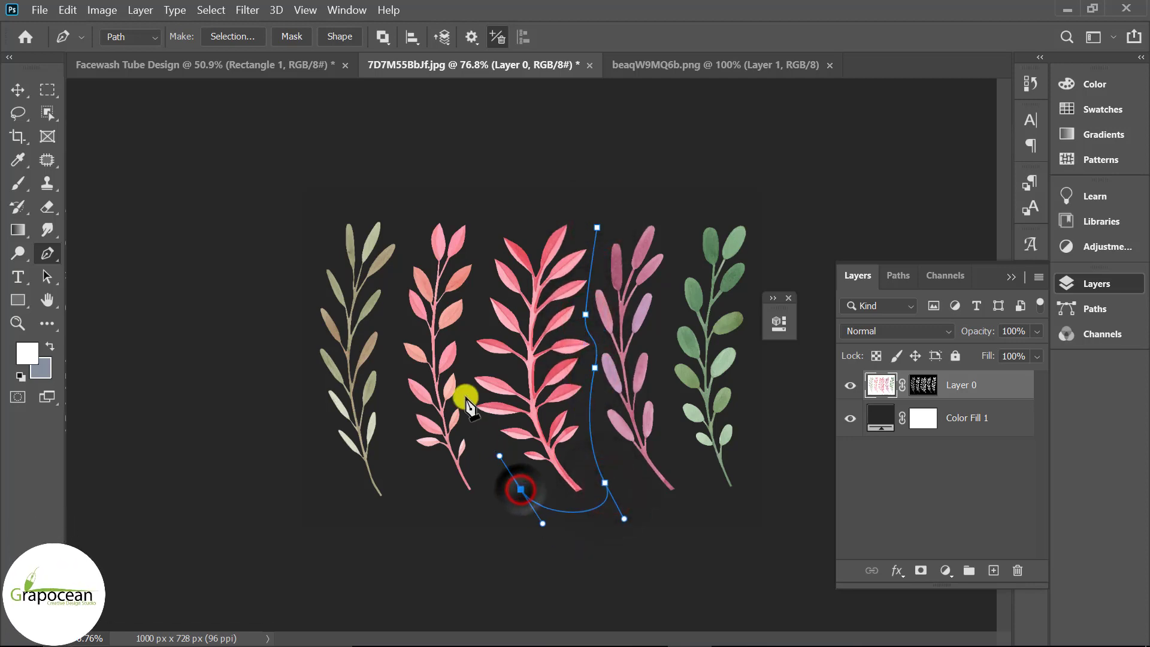
drag(485, 270, 486, 246)
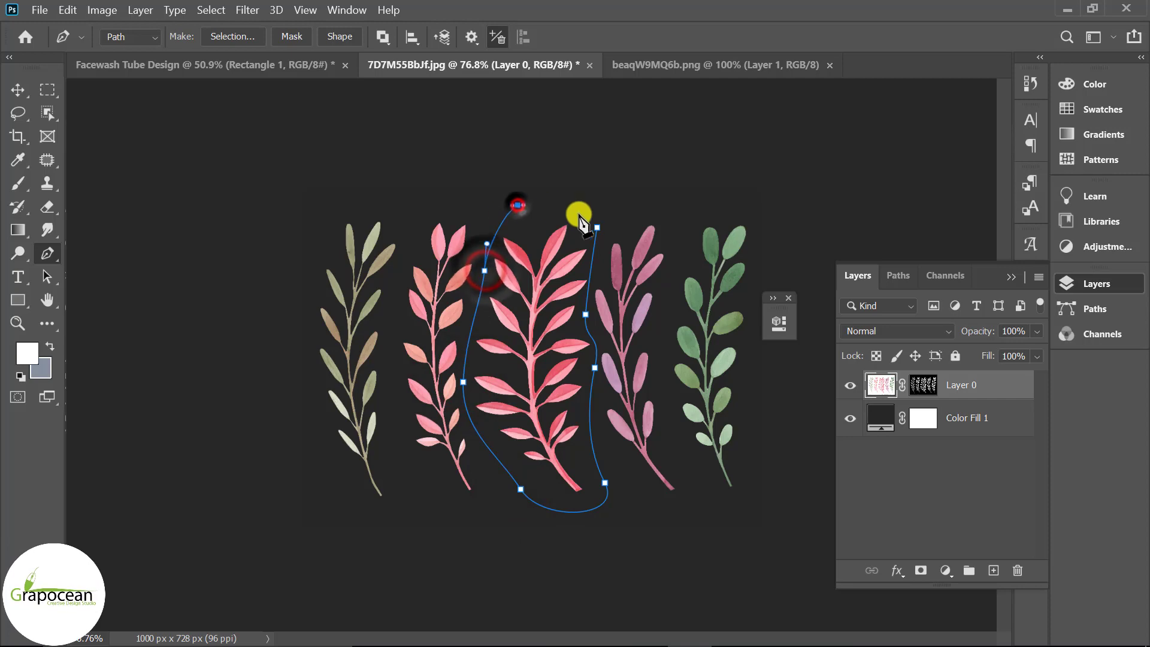
key(ctrl+Return)
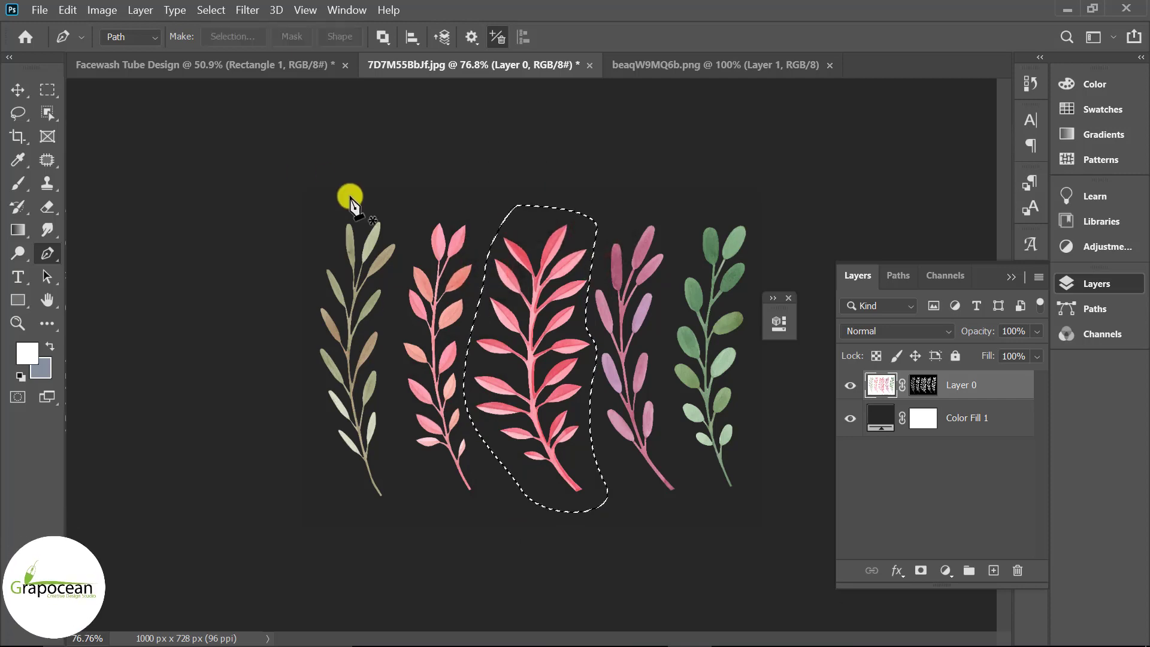
Step: Zoom out and bring the Facewash Tube Design document to the front
scroll(641, 440, up, 2)
scroll(641, 438, up, 2)
scroll(641, 437, down, 3)
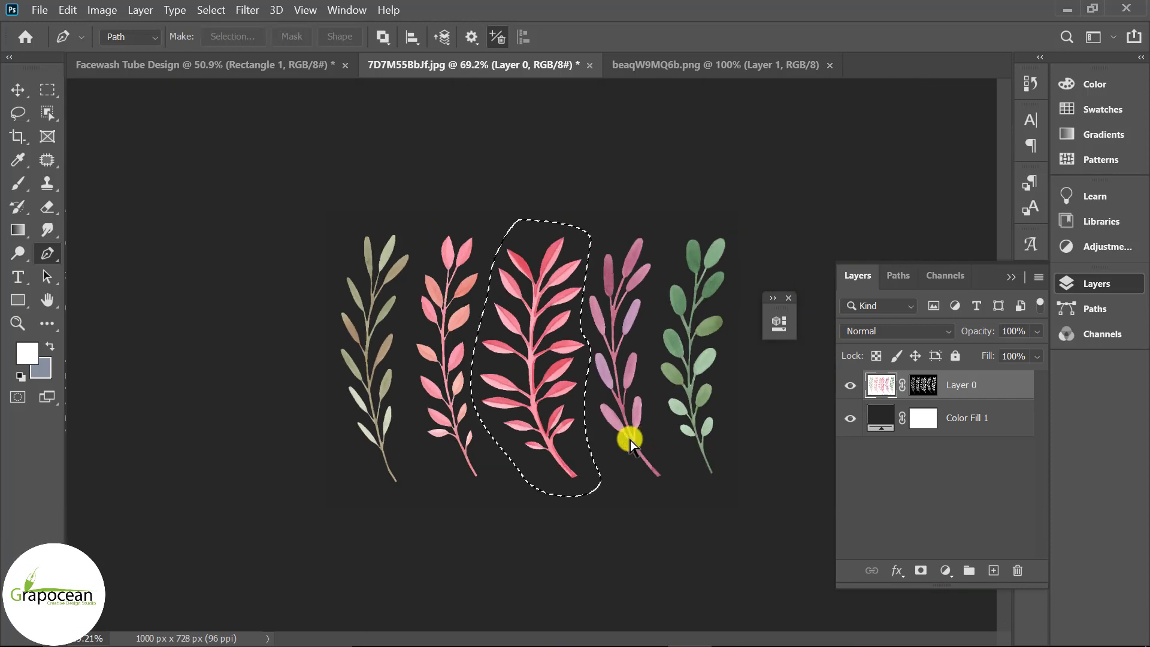
click(285, 65)
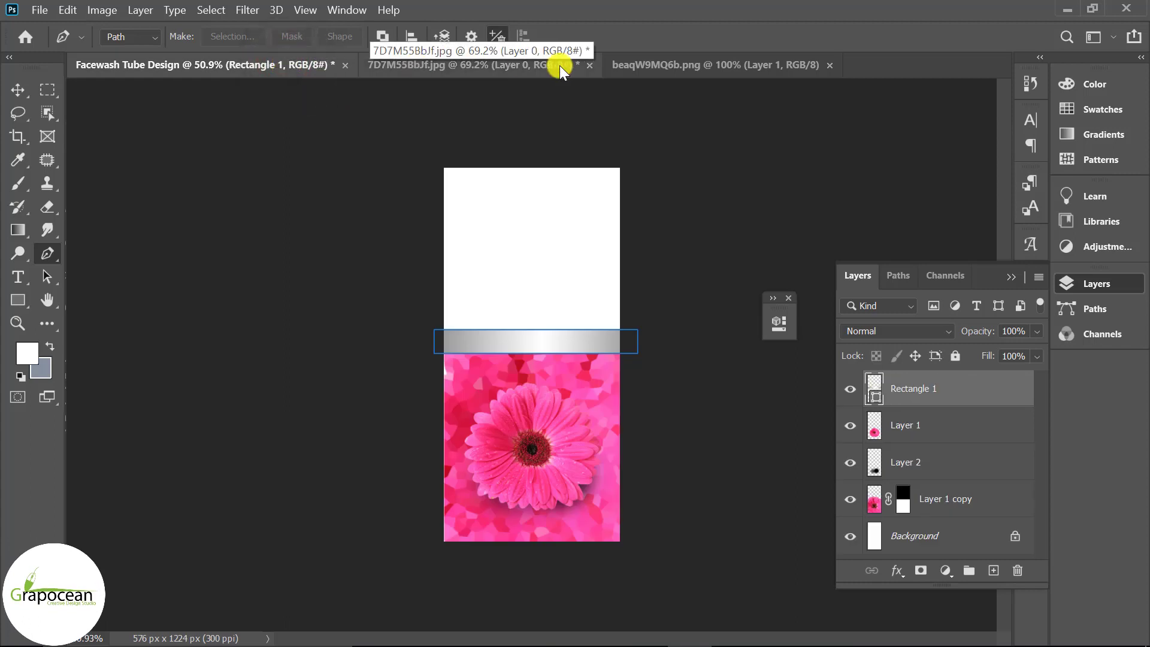
Step: Apply Layer 0's mask and drag the cut-out leaf into the tube design's white area
click(495, 65)
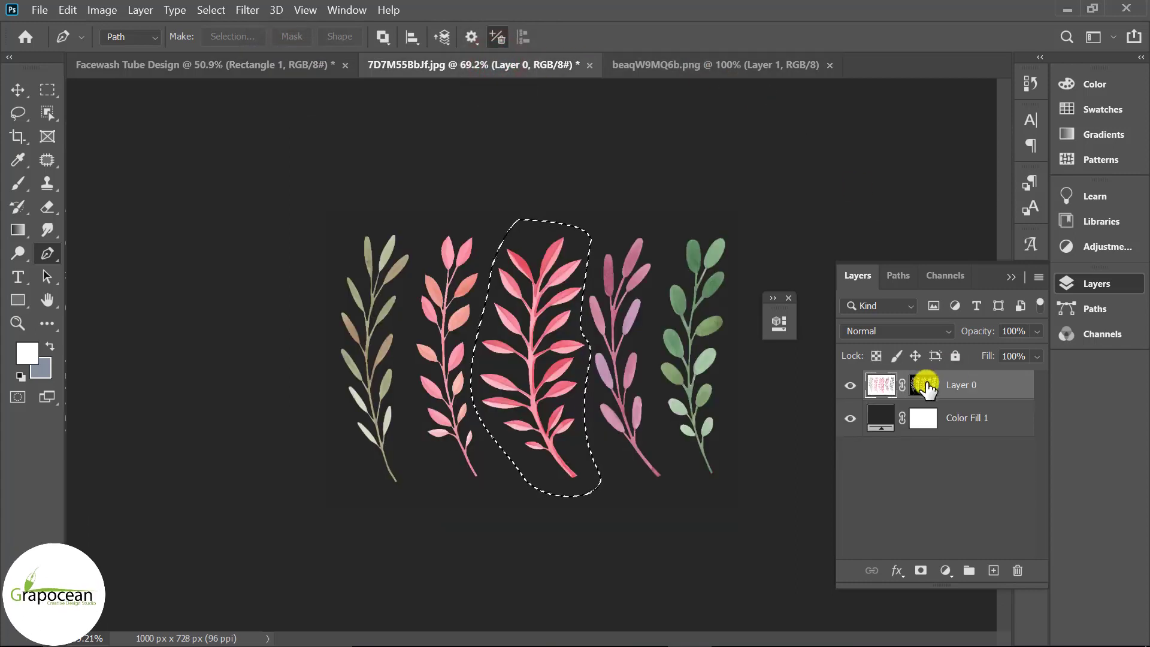
right_click(909, 390)
click(950, 445)
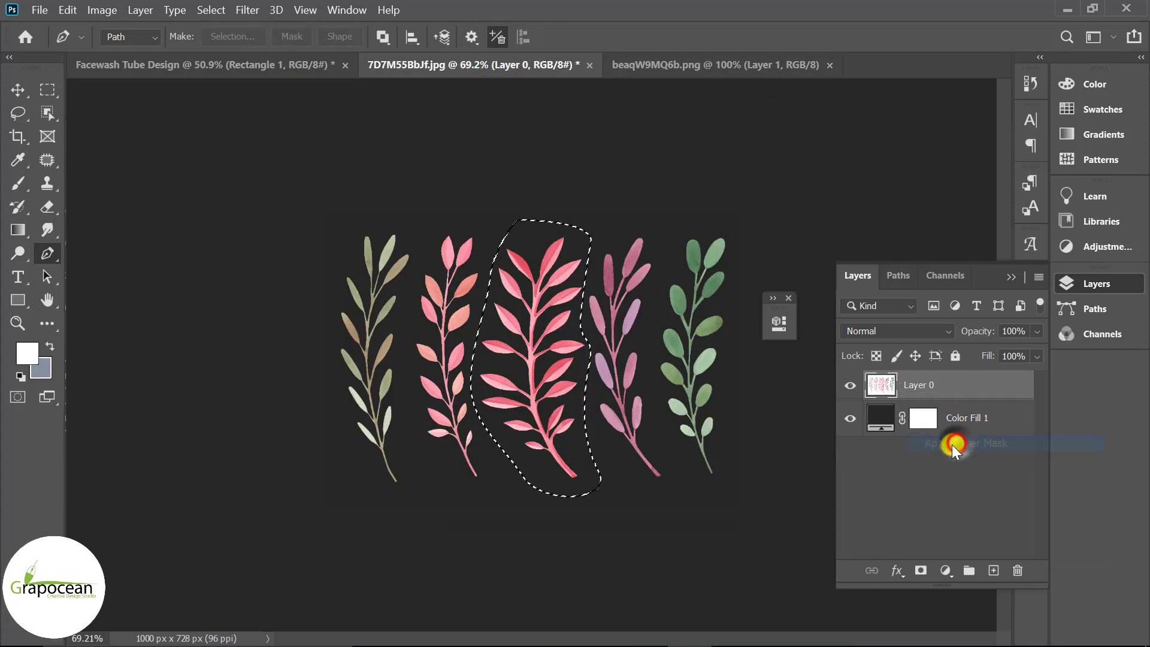
click(233, 70)
drag(478, 331, 547, 355)
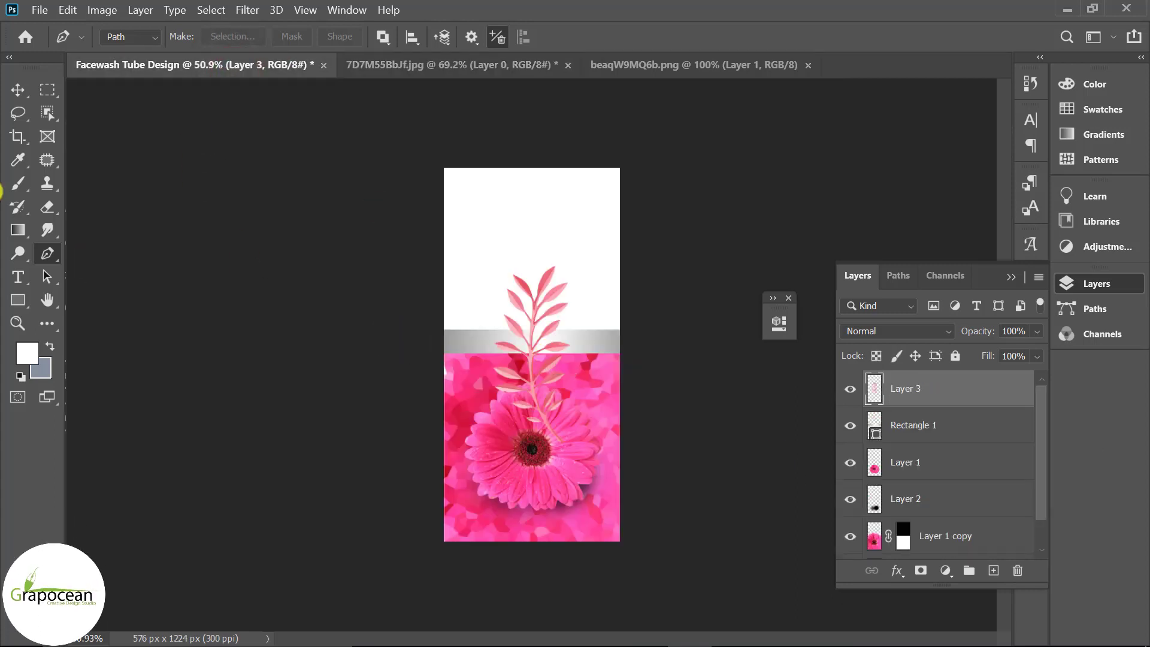
click(18, 89)
click(534, 381)
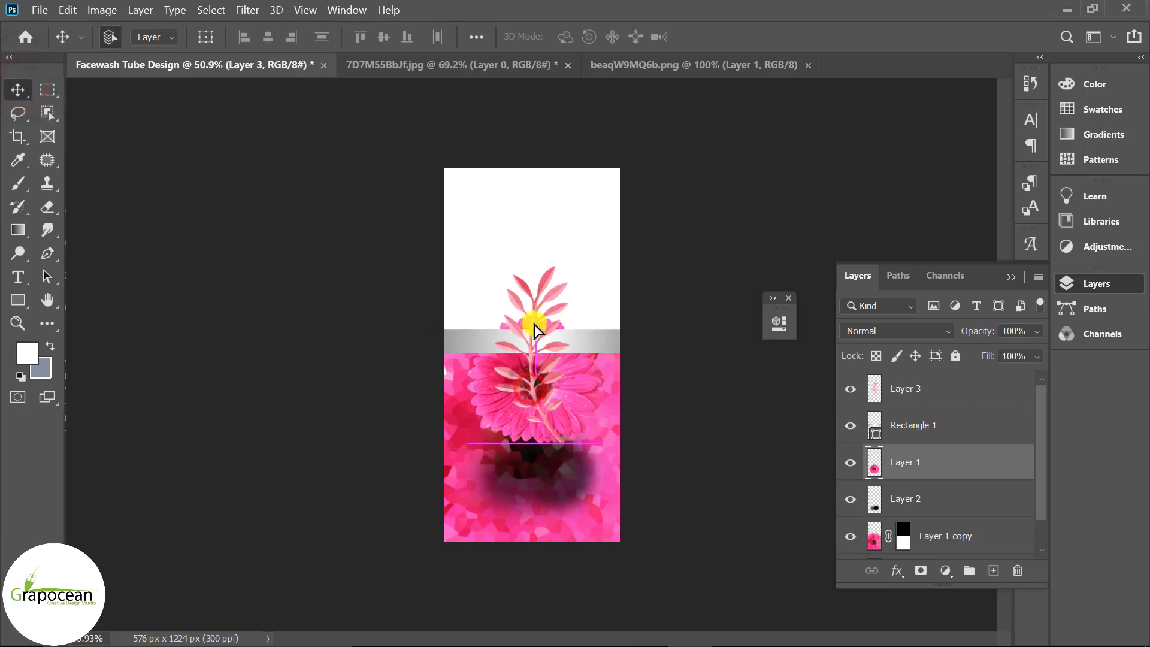
drag(537, 308, 536, 222)
Step: Rotate the leaf -135°, scale it to about 78% at top-right, and fade it to 49% opacity
key(ctrl+t)
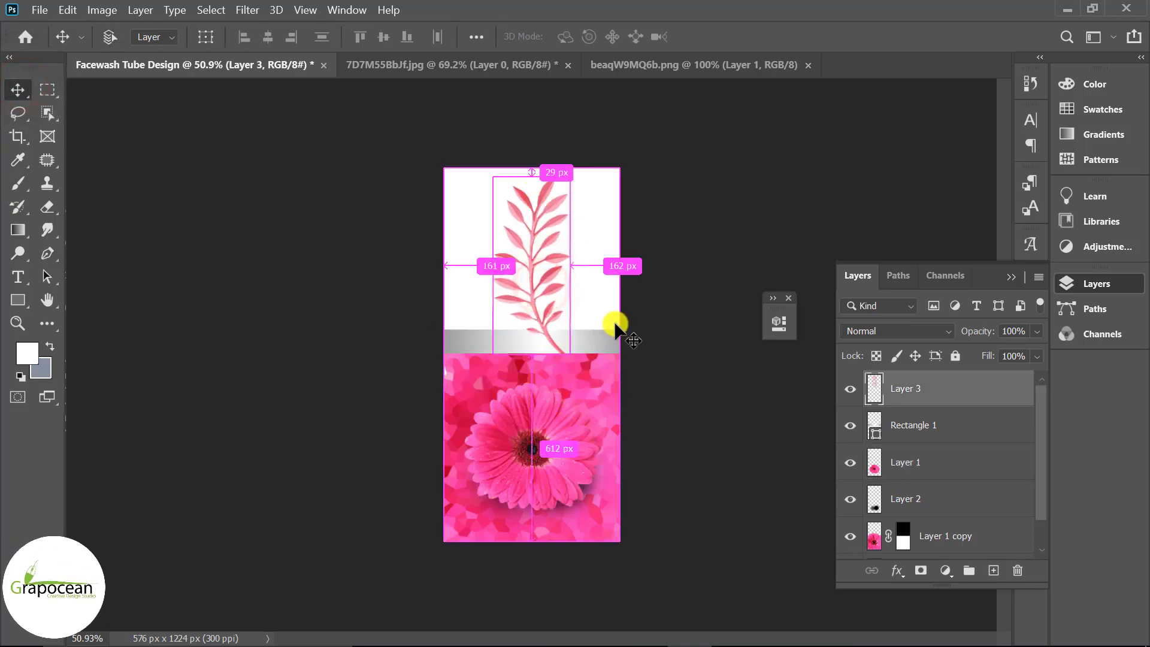
mouse_move(631, 418)
mouse_down()
mouse_move(657, 170)
mouse_move(558, 124)
mouse_up()
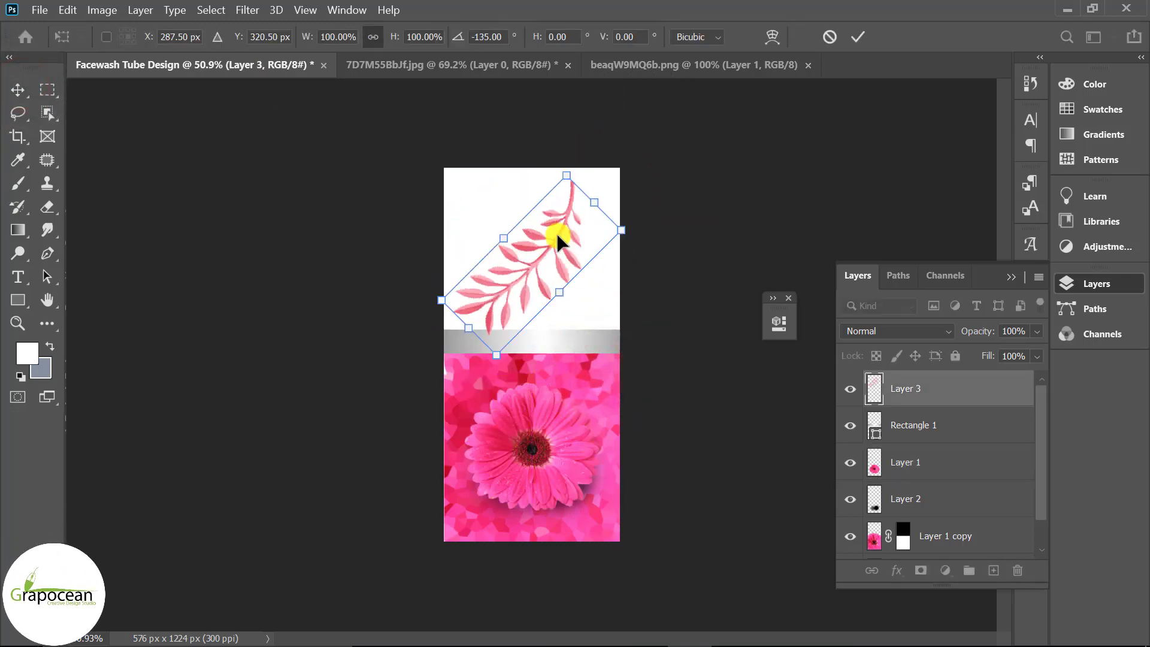
drag(557, 240, 590, 192)
mouse_move(666, 193)
mouse_down()
mouse_move(640, 190)
mouse_move(610, 211)
mouse_up()
click(857, 37)
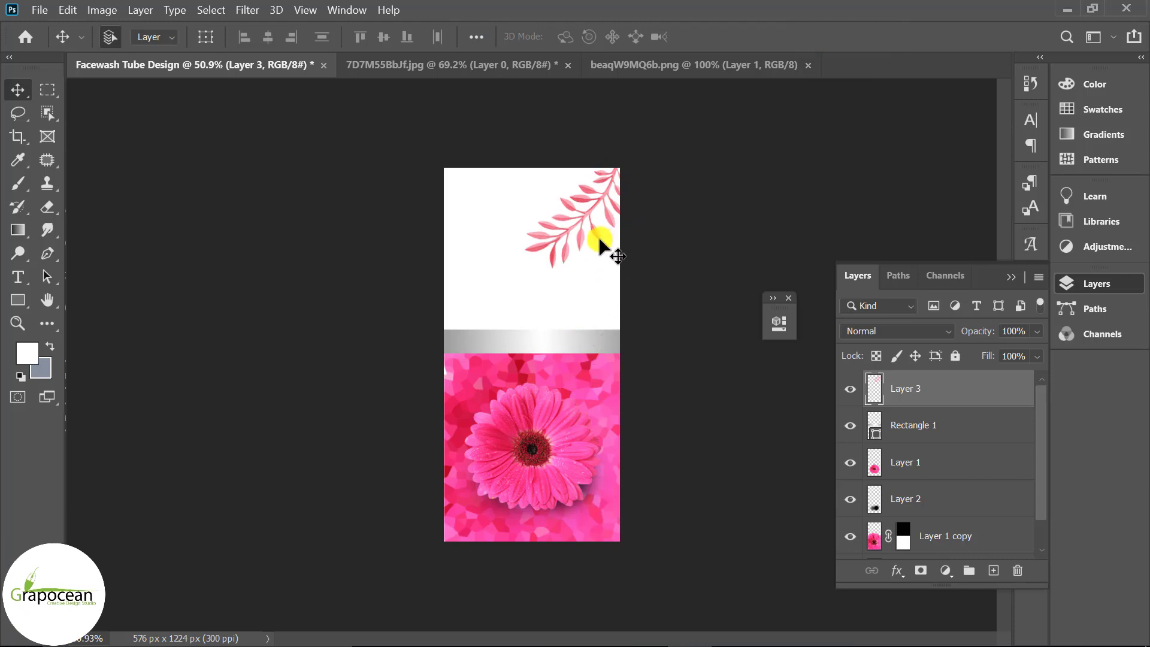
drag(1024, 338, 988, 351)
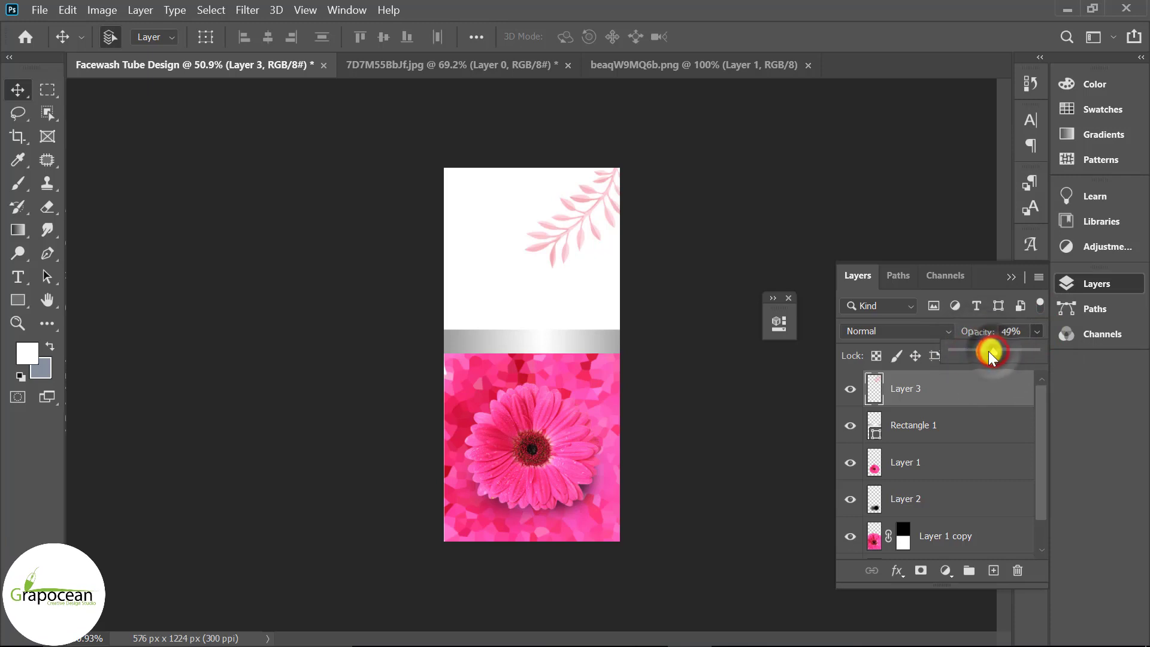
click(601, 512)
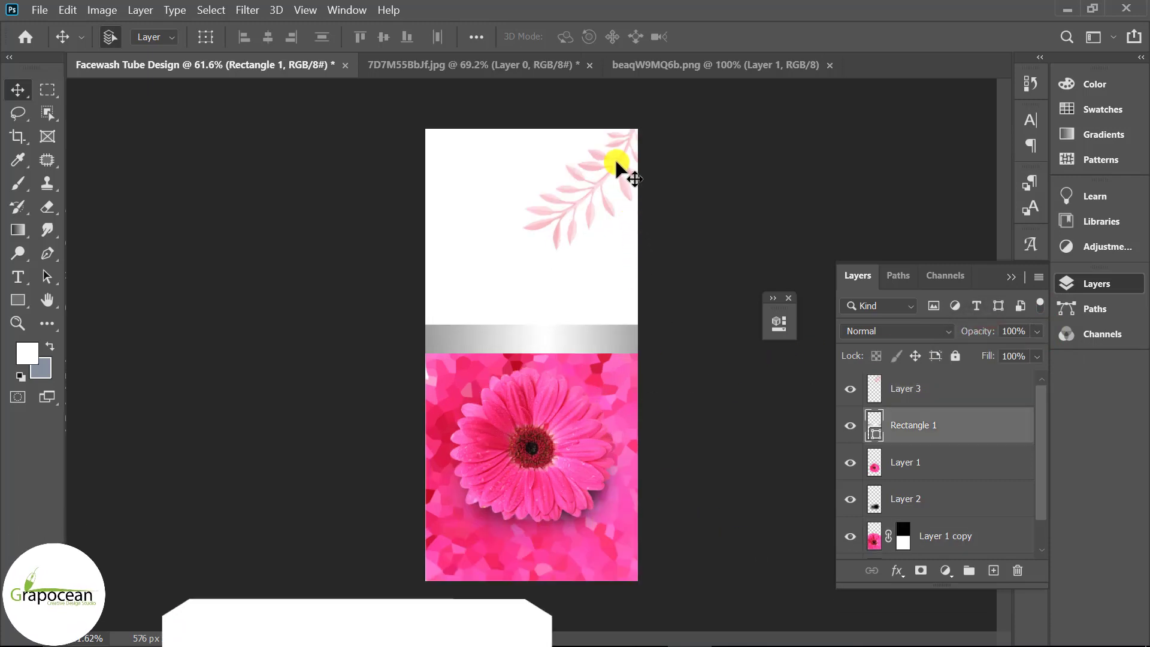
Step: Return to the leaves image and clear the old selection around the middle leaf
click(685, 64)
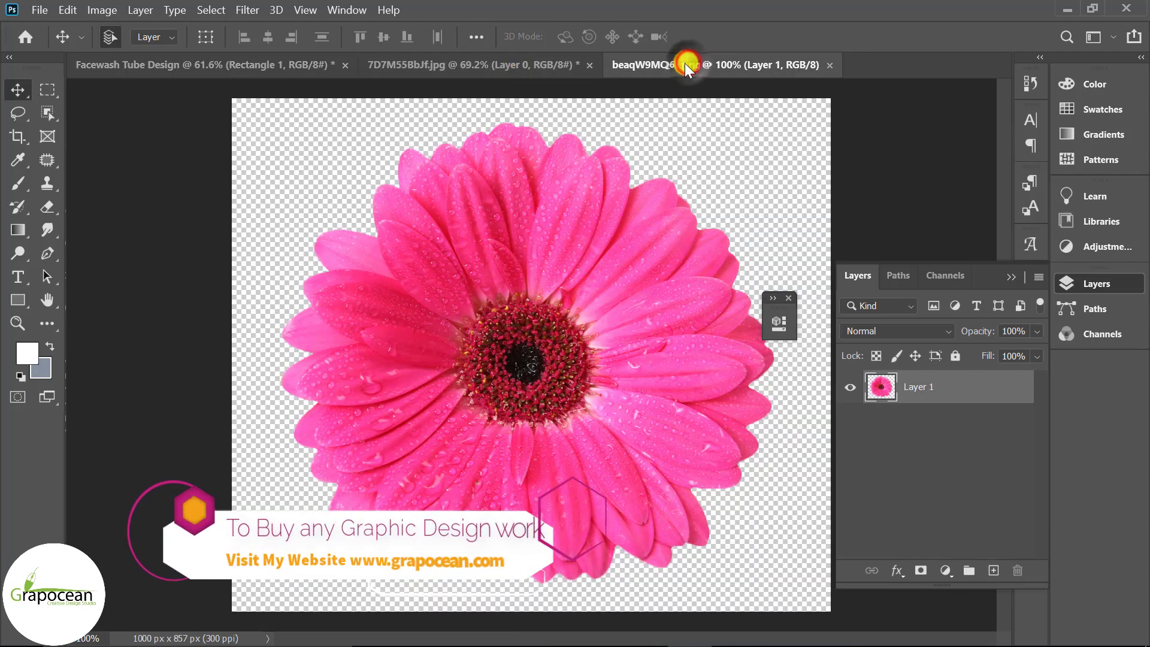
click(495, 64)
click(46, 89)
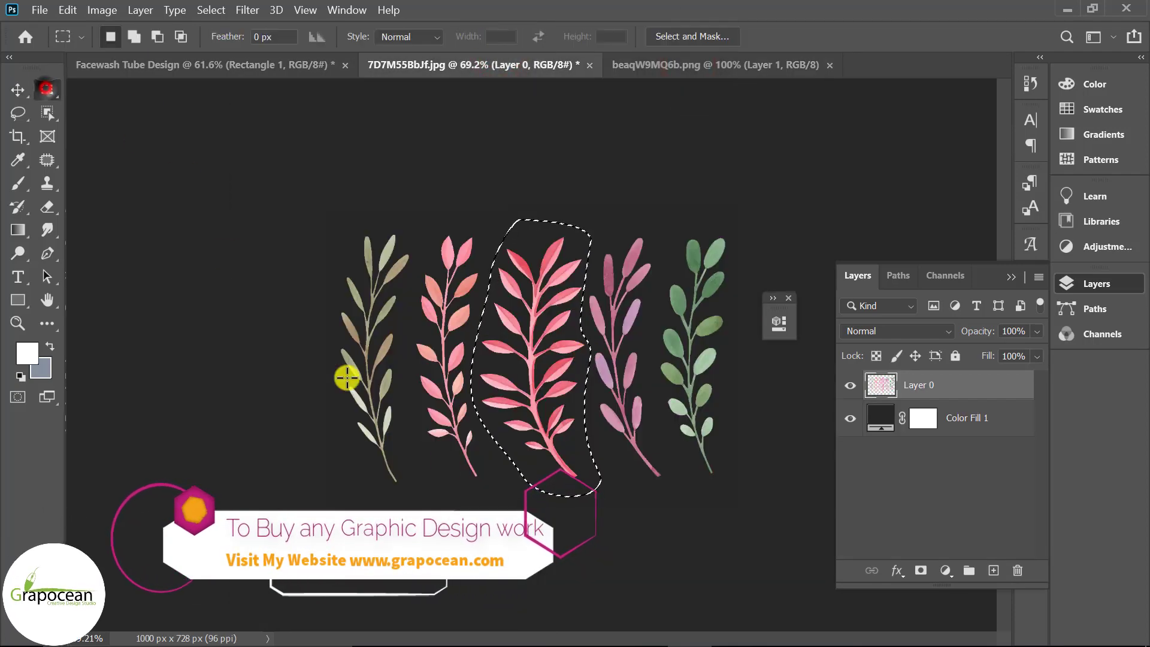
click(585, 468)
Step: Pen-outline the mauve sprig, load it as a selection, and paste it into the tube design
click(47, 253)
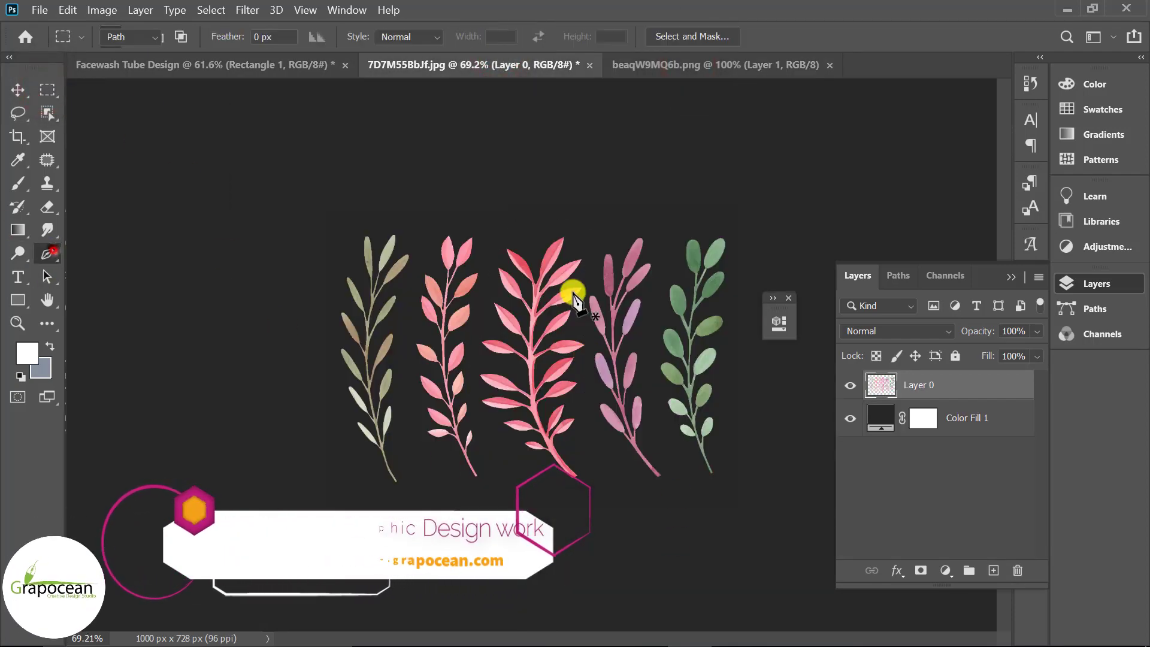
click(667, 239)
drag(651, 312, 649, 333)
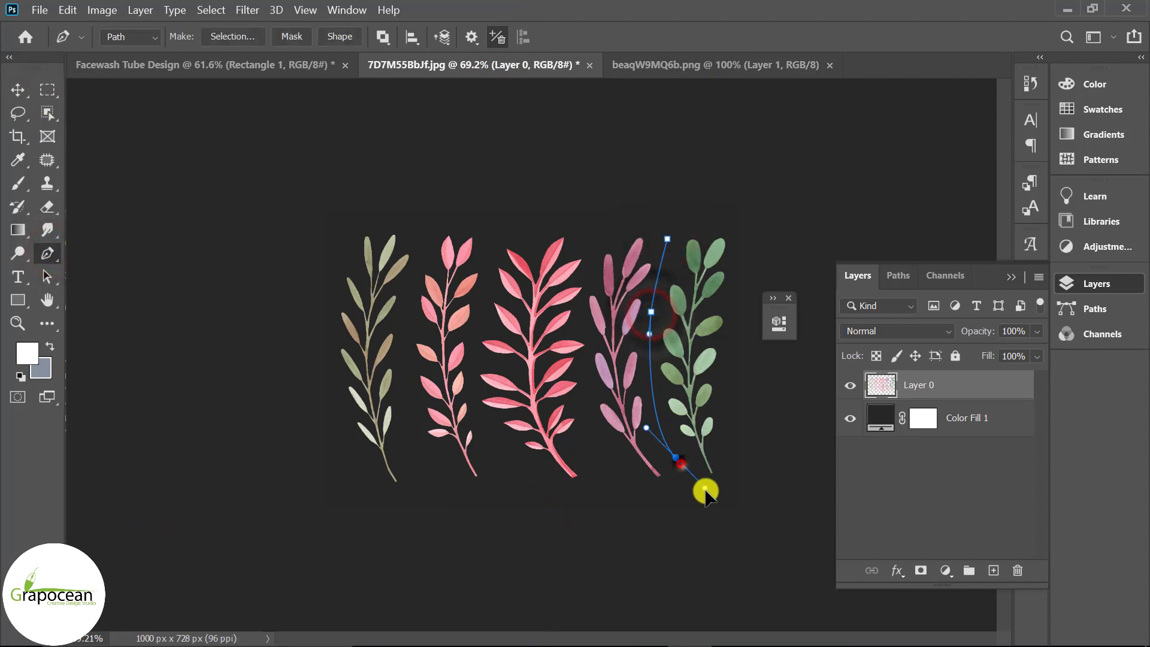
mouse_move(661, 506)
mouse_down()
mouse_move(616, 469)
mouse_move(585, 380)
mouse_move(589, 336)
mouse_up()
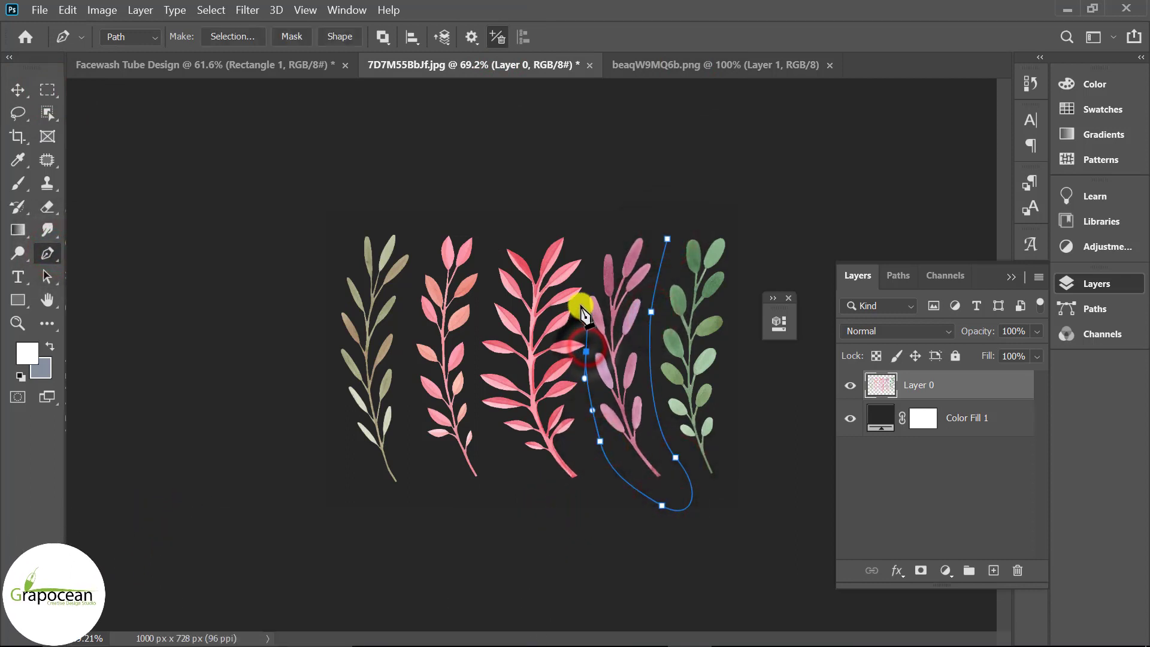
drag(603, 221, 622, 203)
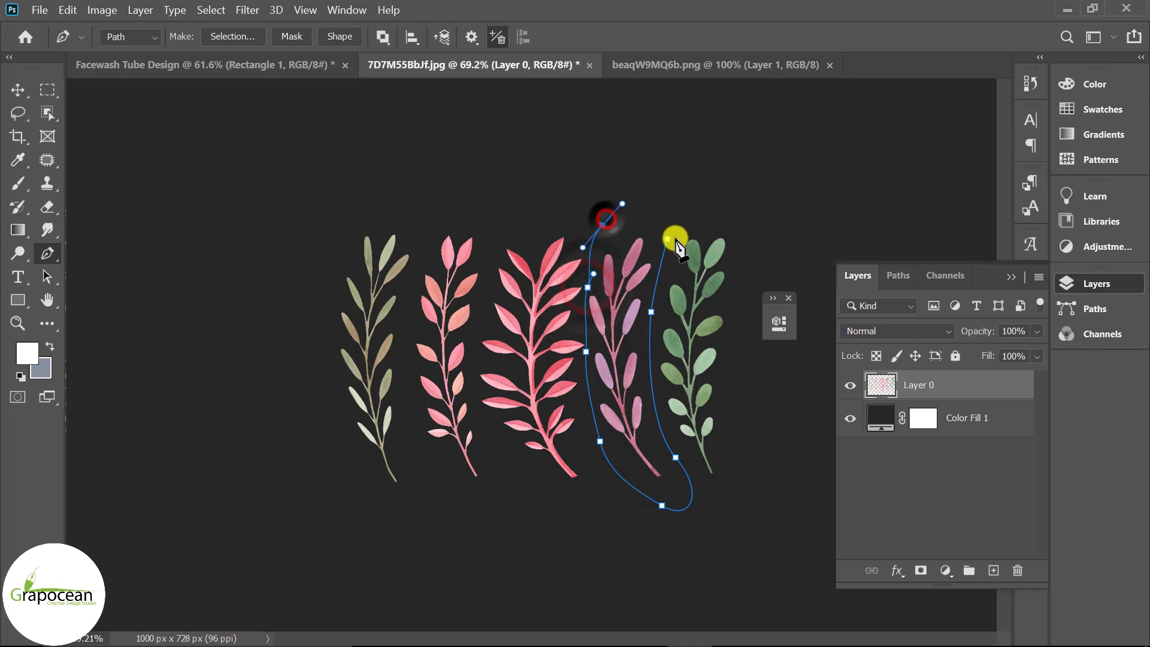
key(ctrl+Return)
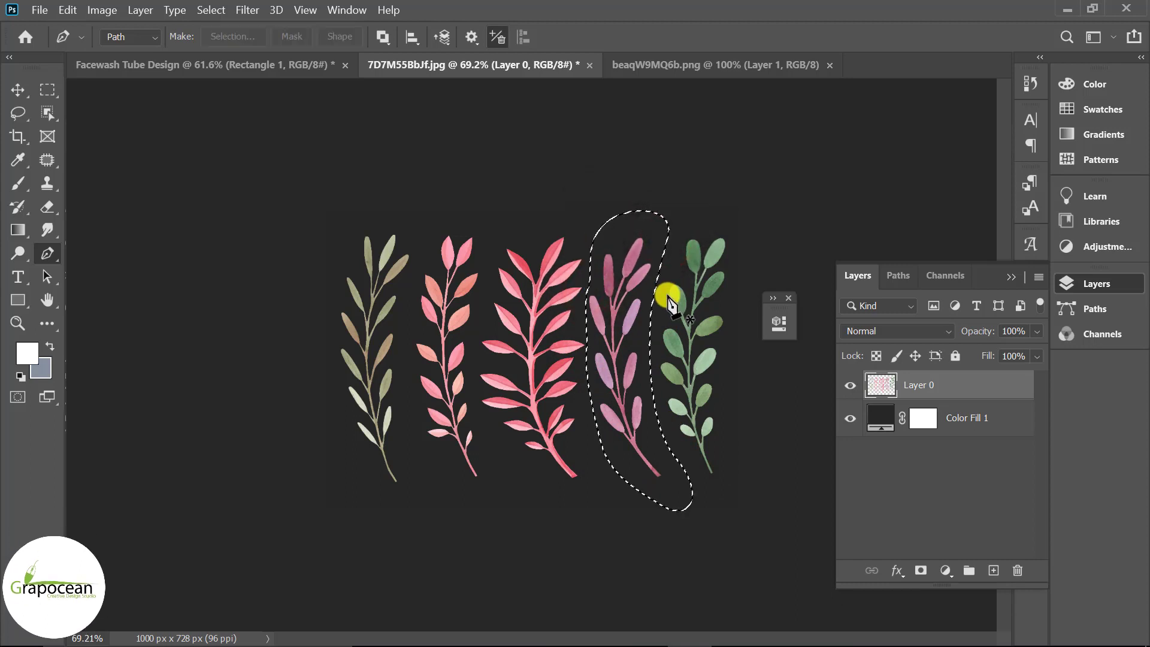
click(225, 63)
key(ctrl+v)
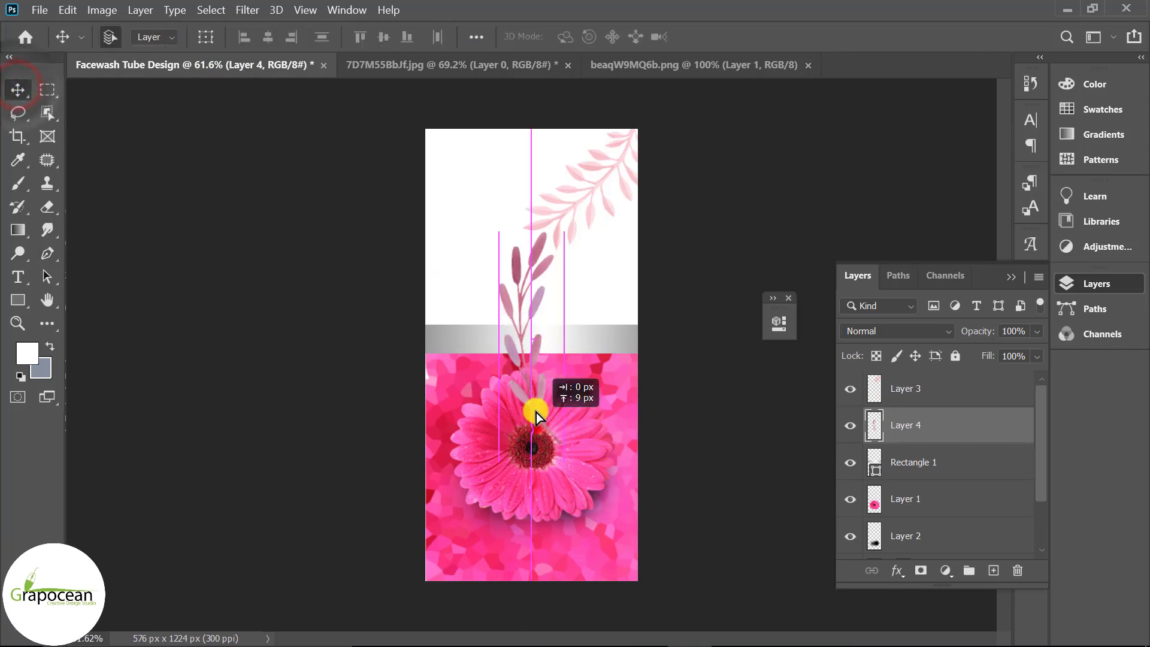
Step: Move Layer 4 up-left, rotate it about -15°, place it below Rectangle 1, and set 27% opacity
drag(555, 419, 490, 327)
key(ctrl+t)
drag(558, 382, 600, 337)
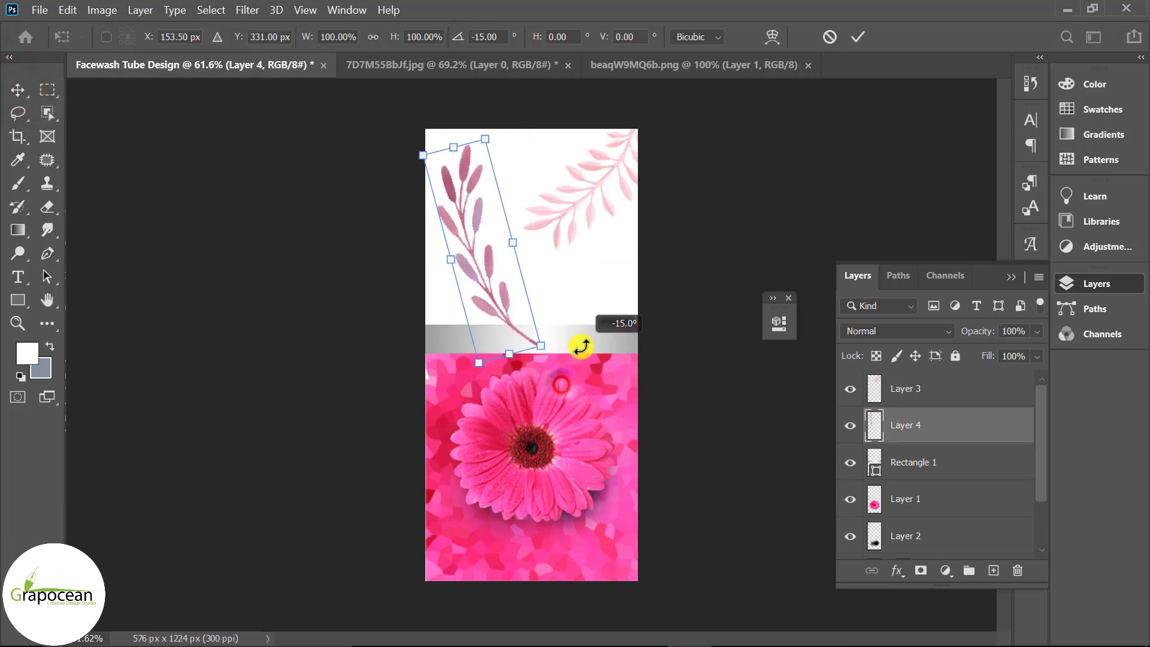
click(857, 36)
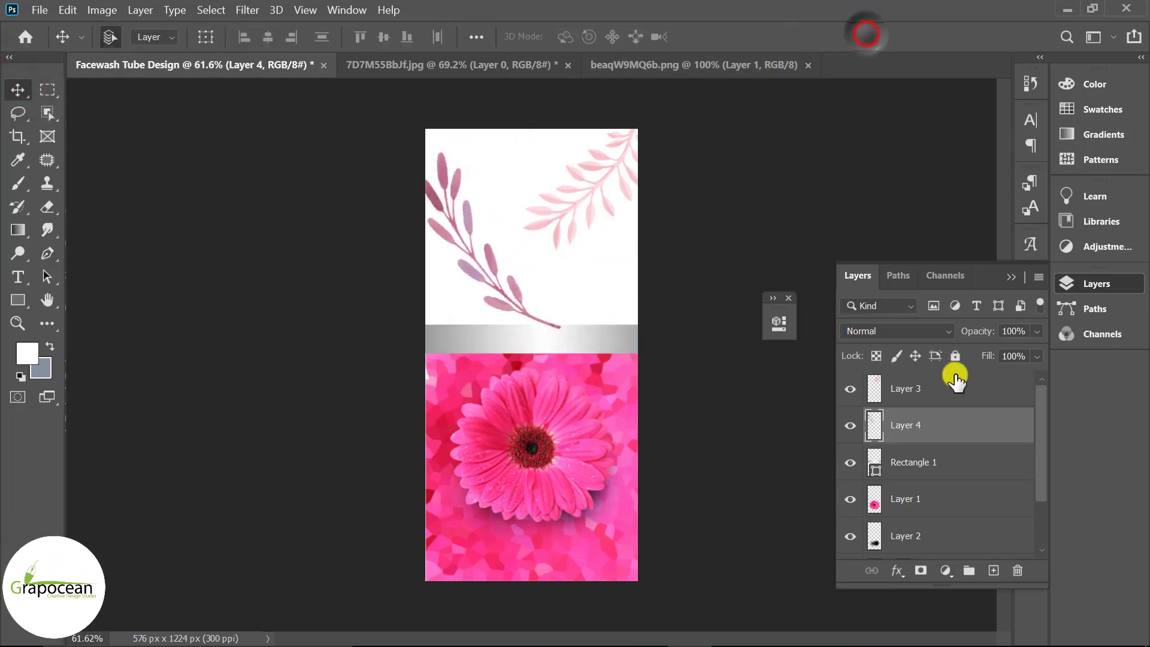
drag(946, 424, 940, 474)
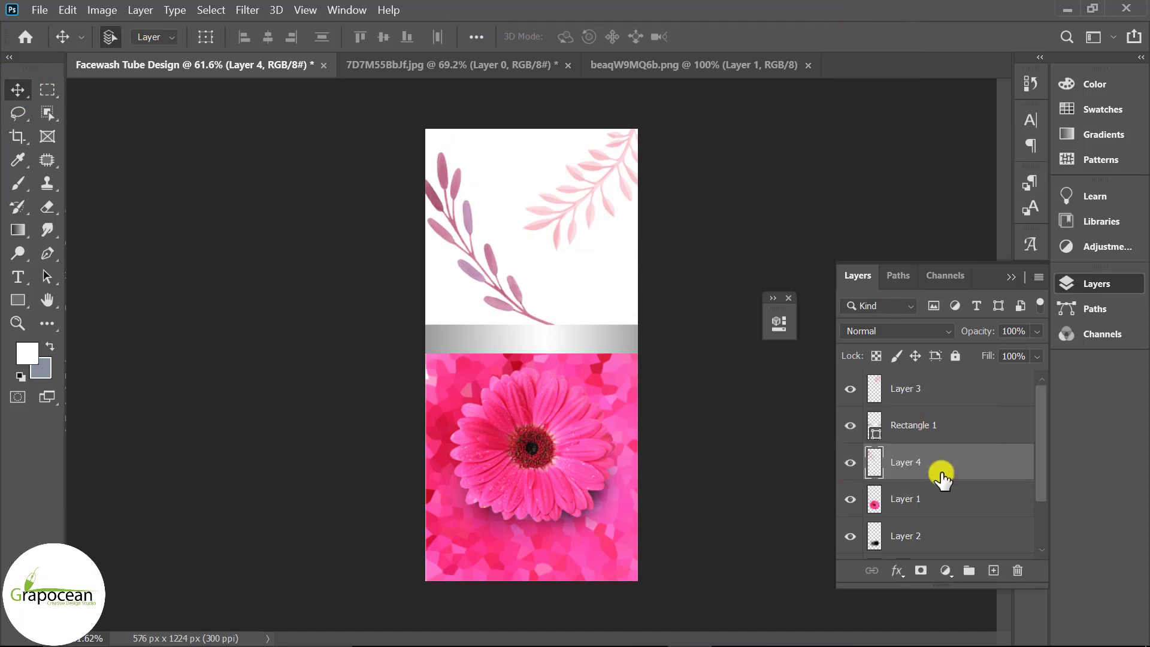
drag(993, 352, 974, 352)
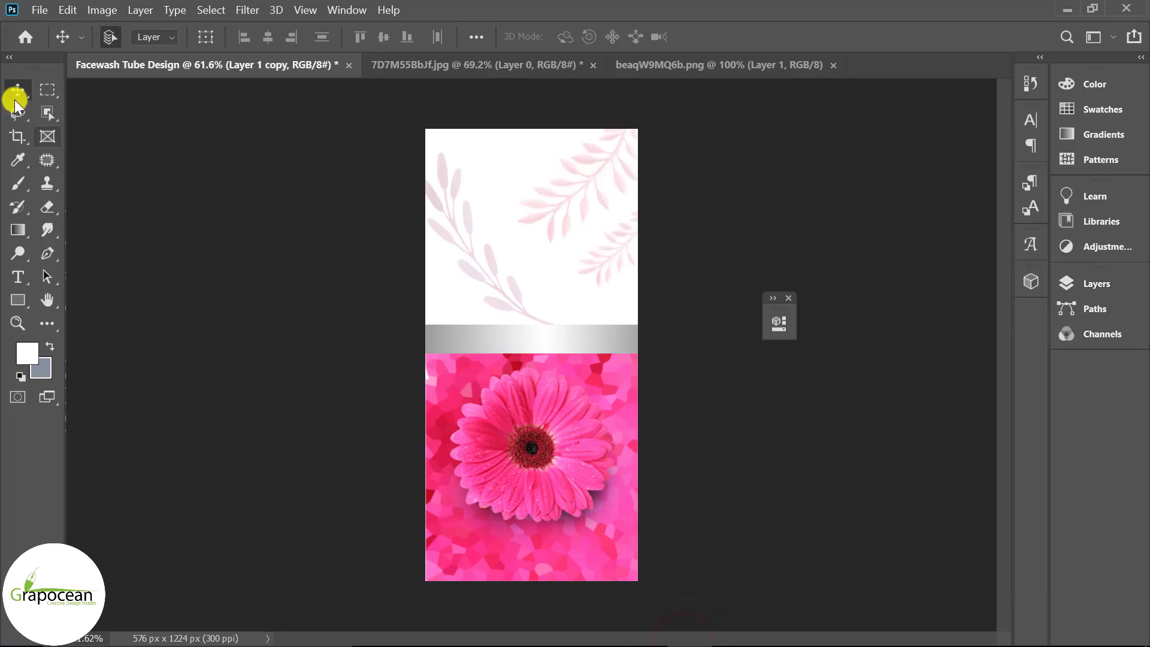
Step: Give the Gerbera heading text a dark maroon colour and commit it
click(18, 276)
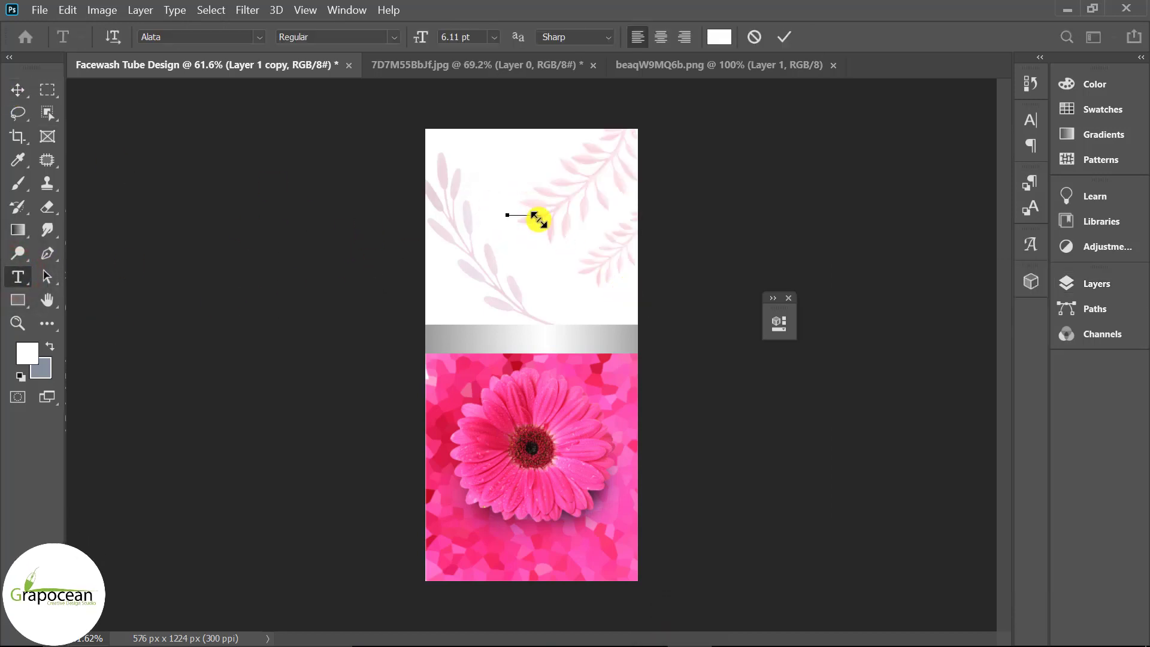
scroll(537, 218, up, 5)
click(722, 39)
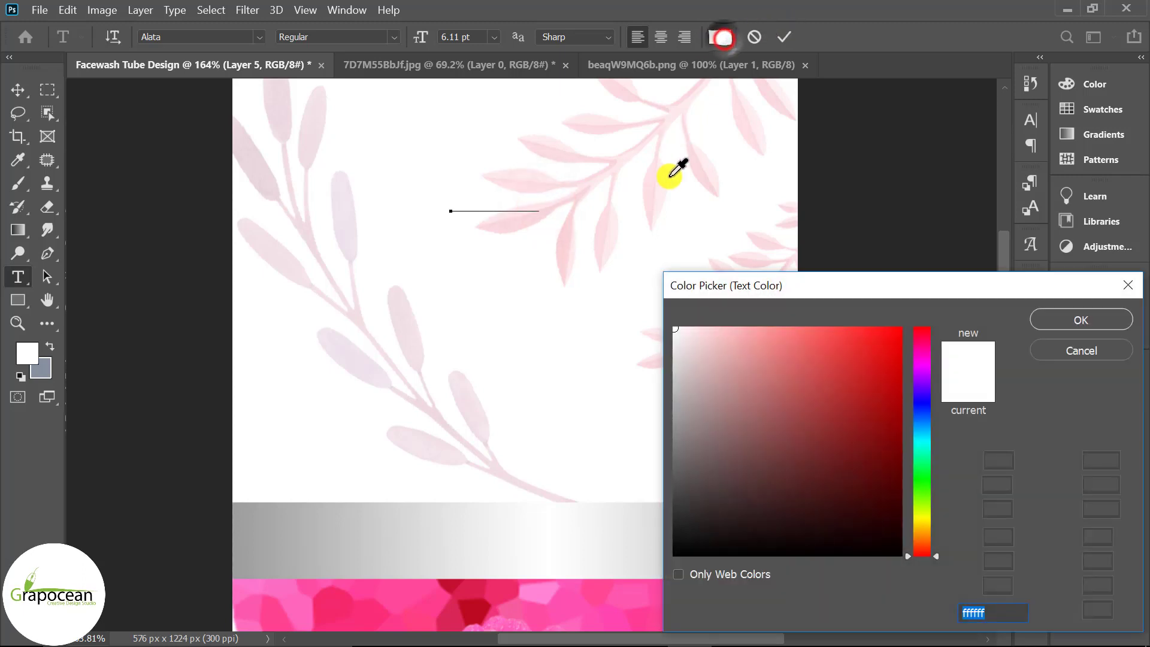
drag(734, 393, 757, 497)
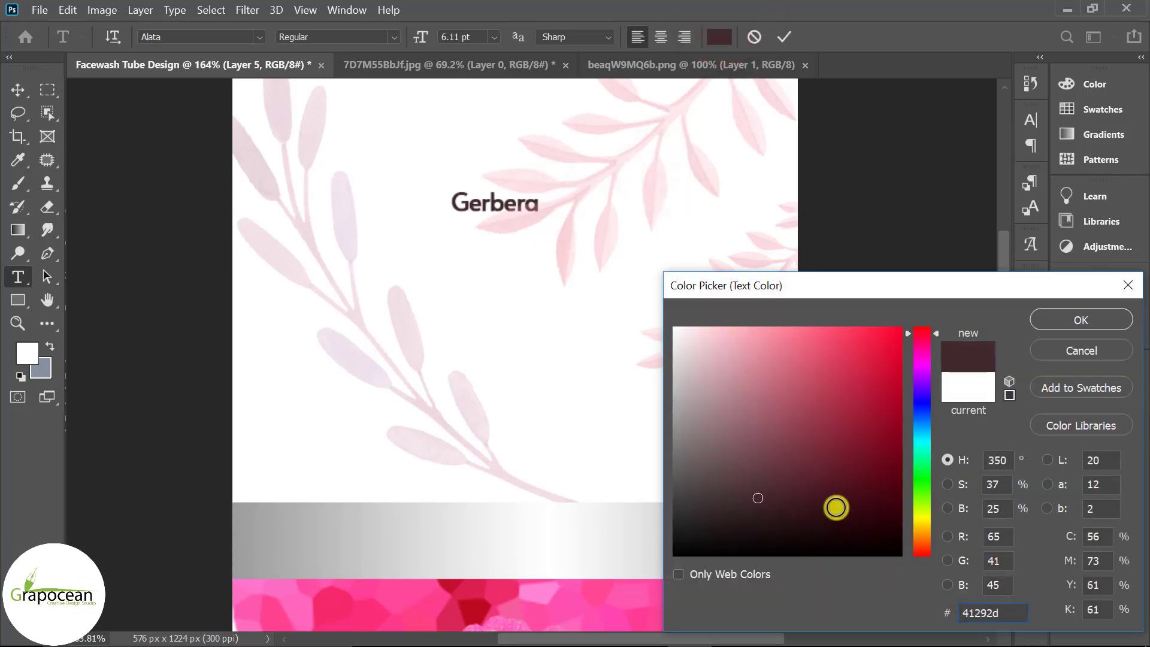
click(1081, 319)
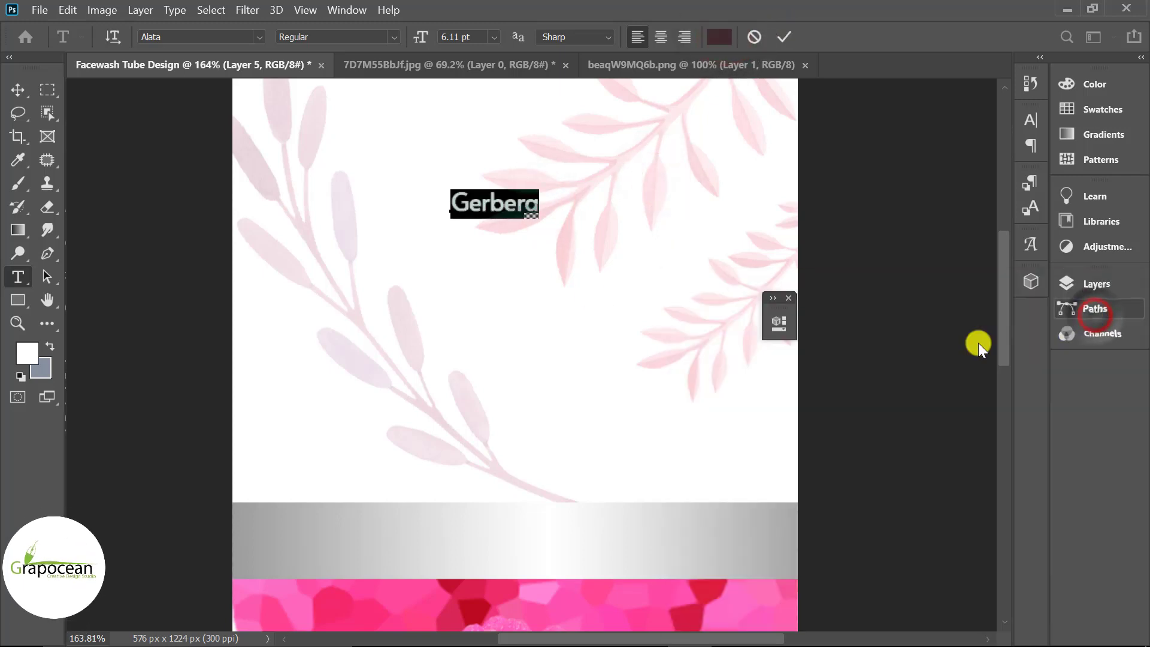
click(15, 90)
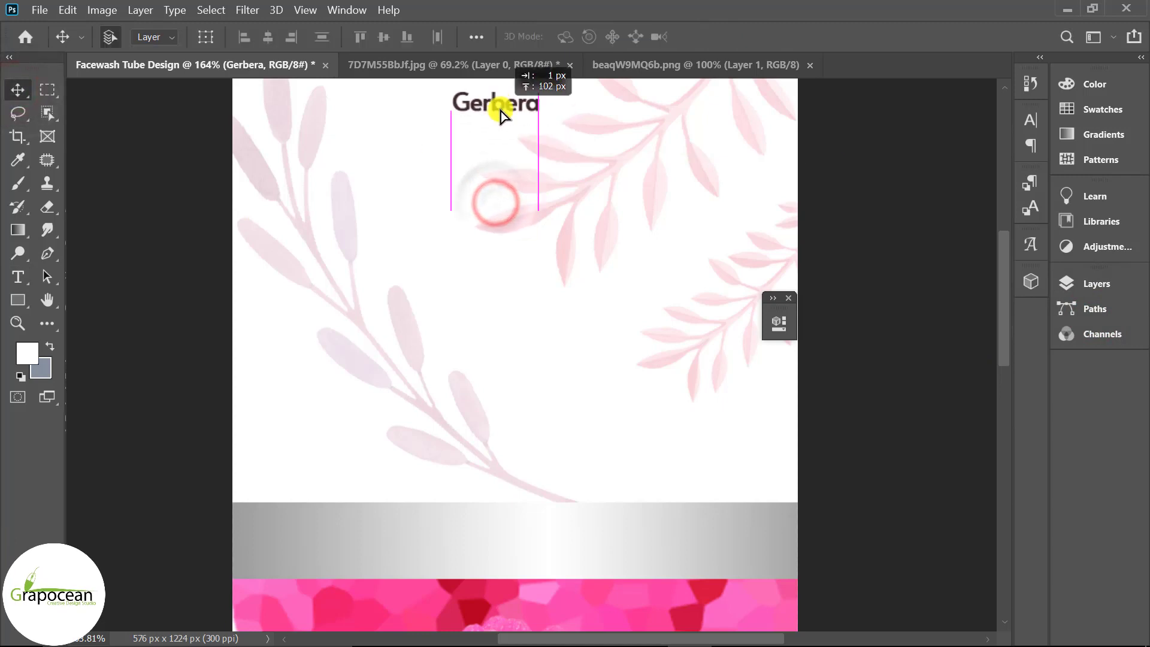
Step: Extend the heading text to read 'Gerbera facewash'
drag(509, 152, 504, 107)
scroll(539, 258, up, 5)
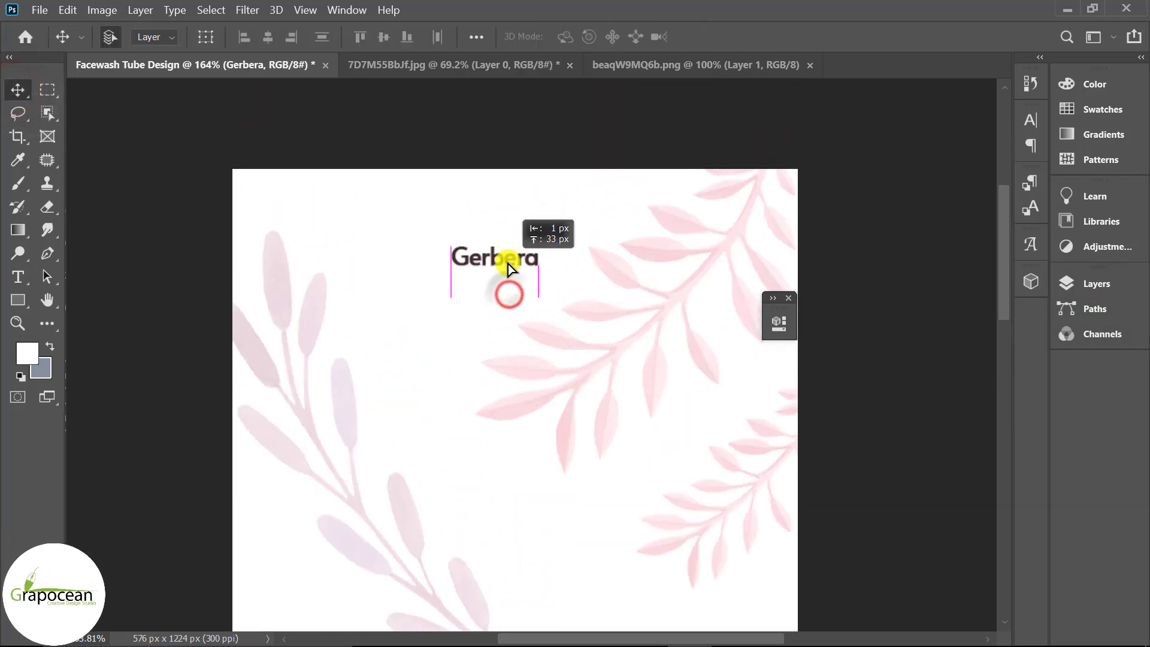
click(18, 280)
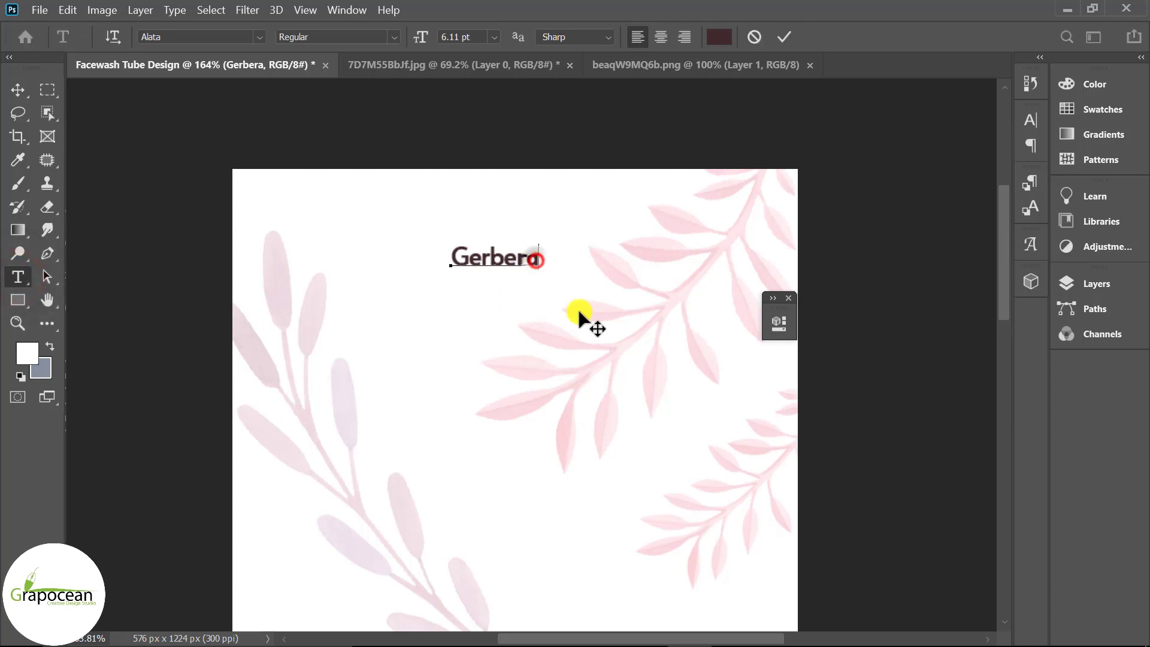
text( face)
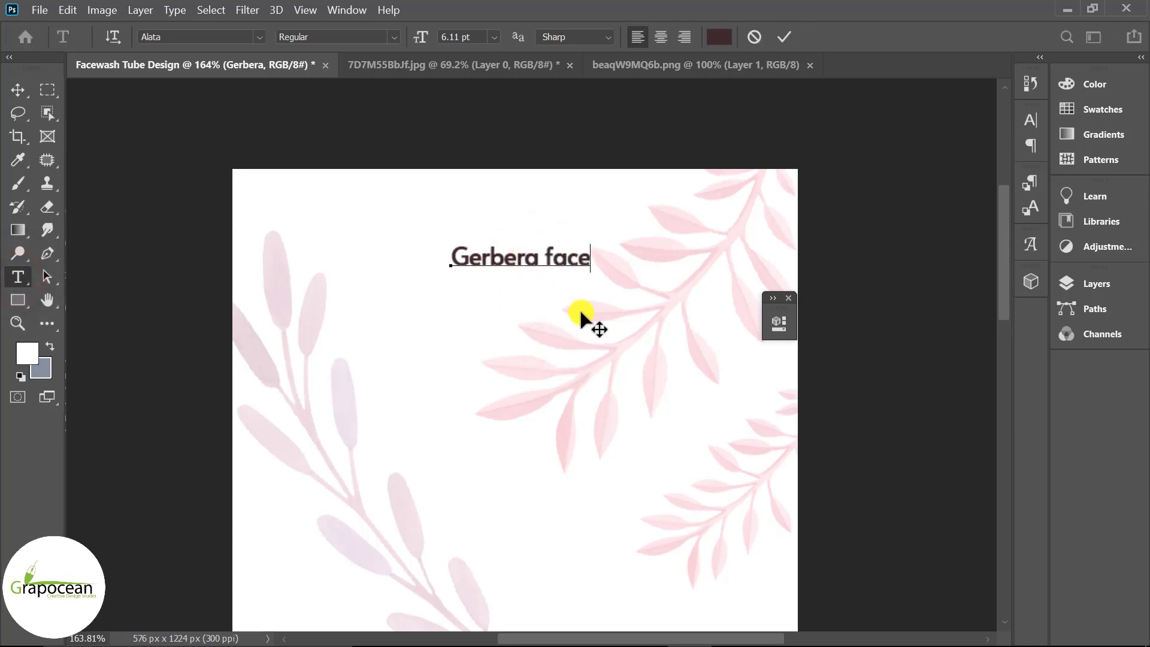
text(wash)
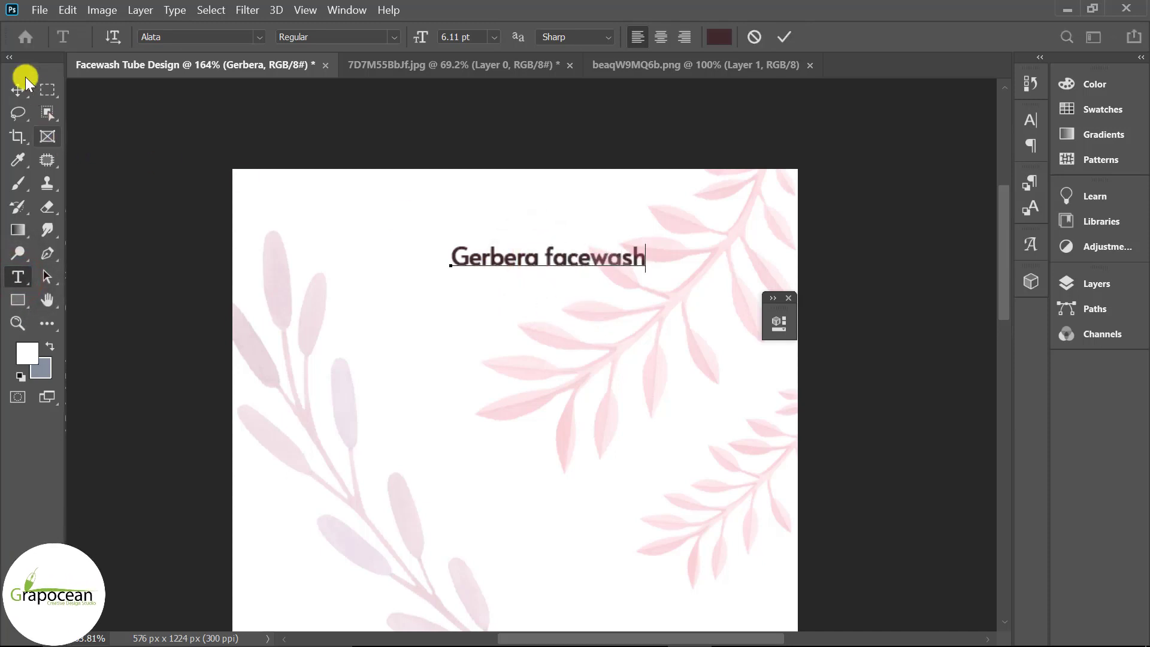
click(27, 81)
Step: Move the Gerbera facewash layer to the top of the stack and select its text
click(1093, 280)
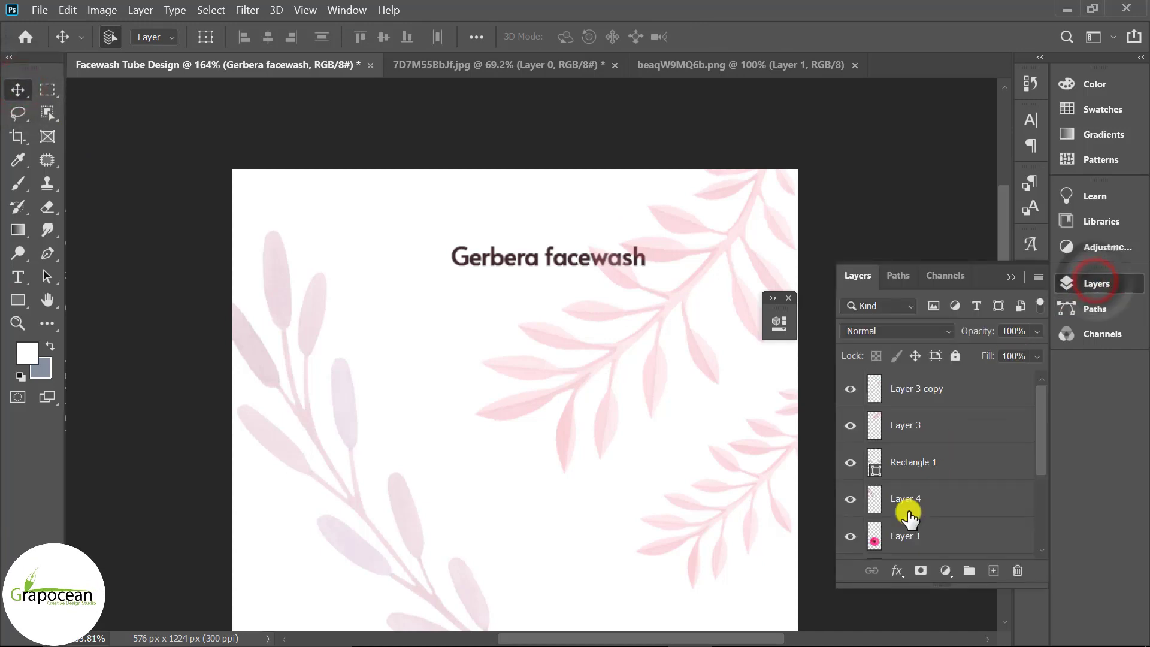
scroll(908, 514, down, 3)
drag(957, 469, 965, 302)
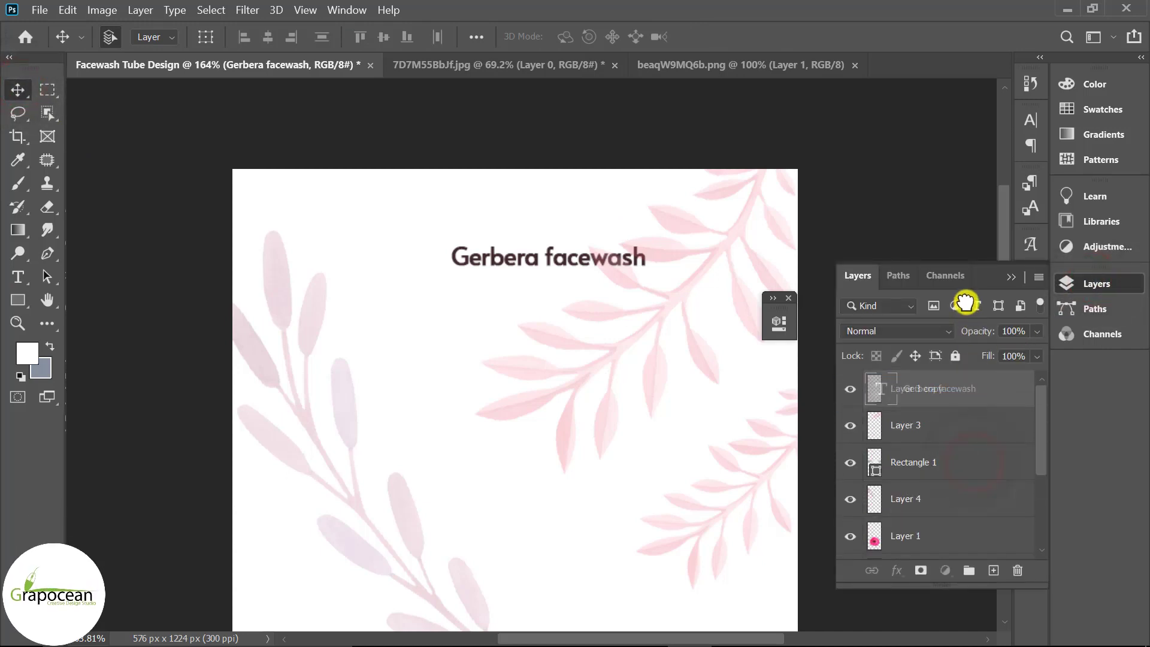
drag(947, 384, 947, 388)
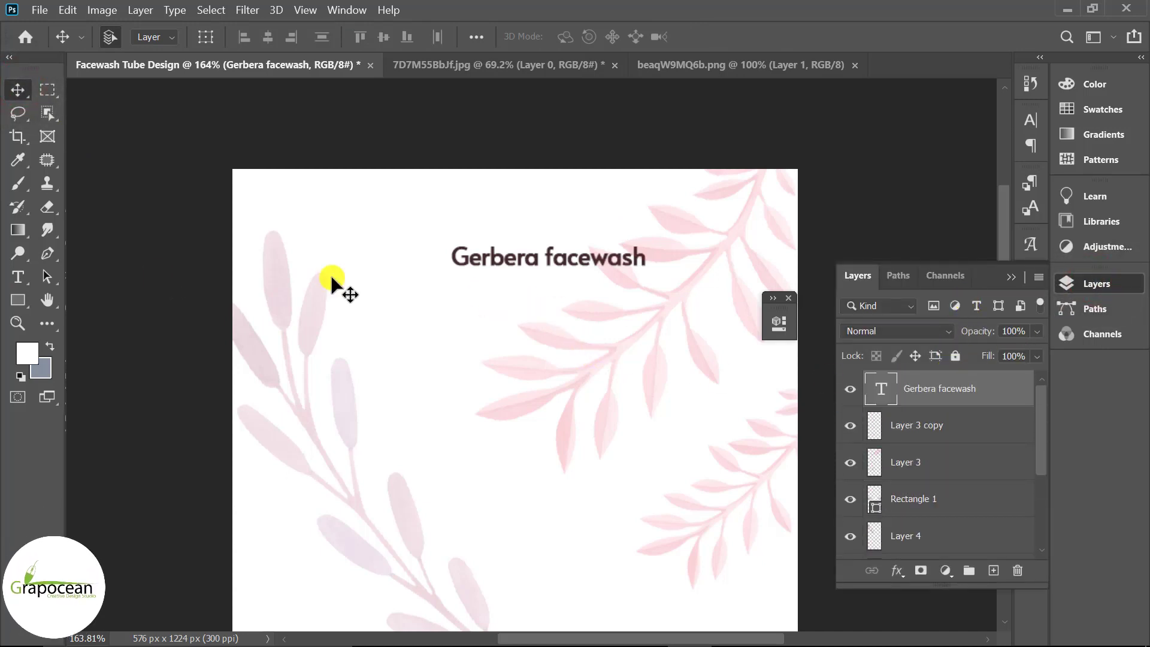
click(20, 278)
drag(456, 257, 653, 270)
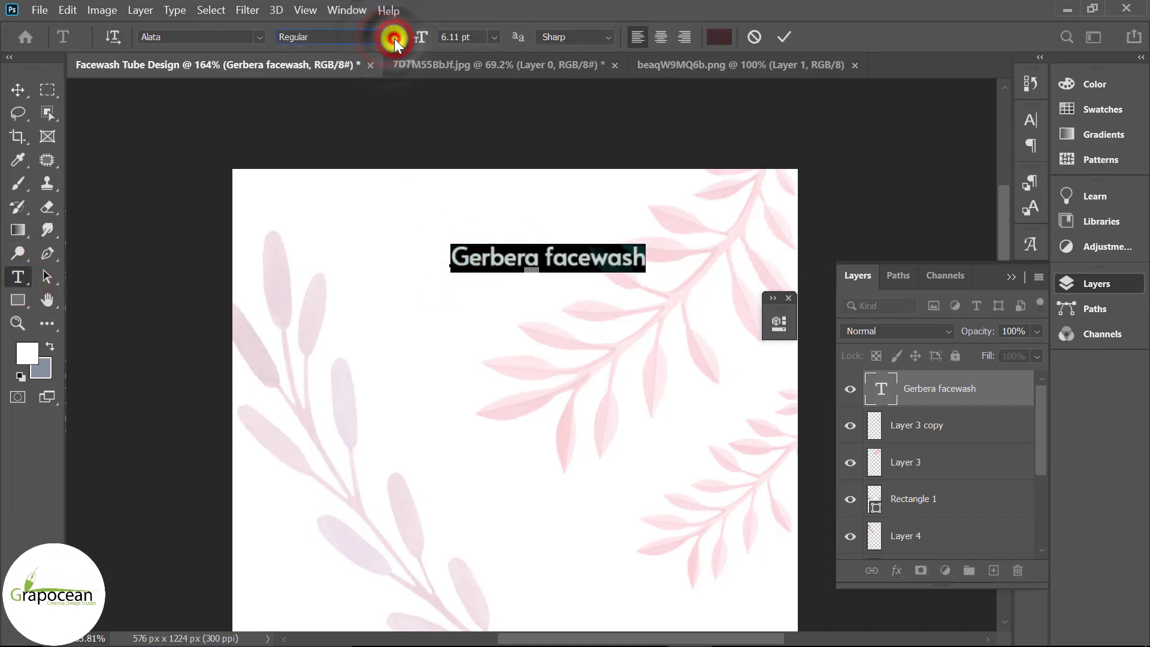
Step: Set the heading font to Arial and capitalise it to 'Gerbera Facewash'
click(260, 38)
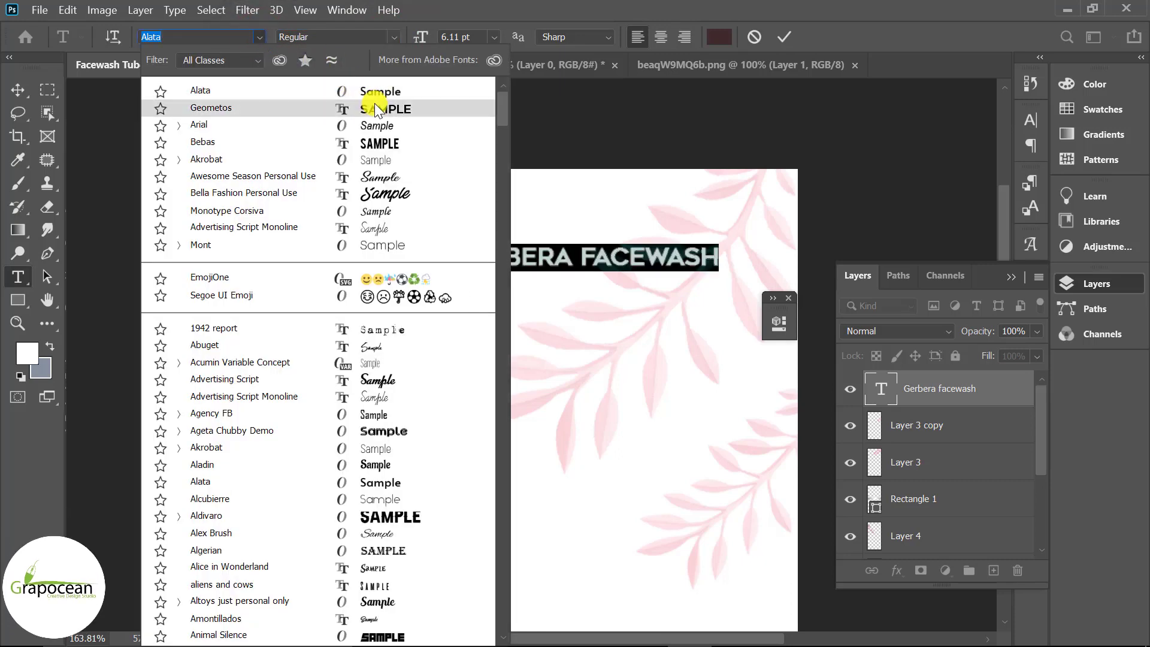
click(381, 126)
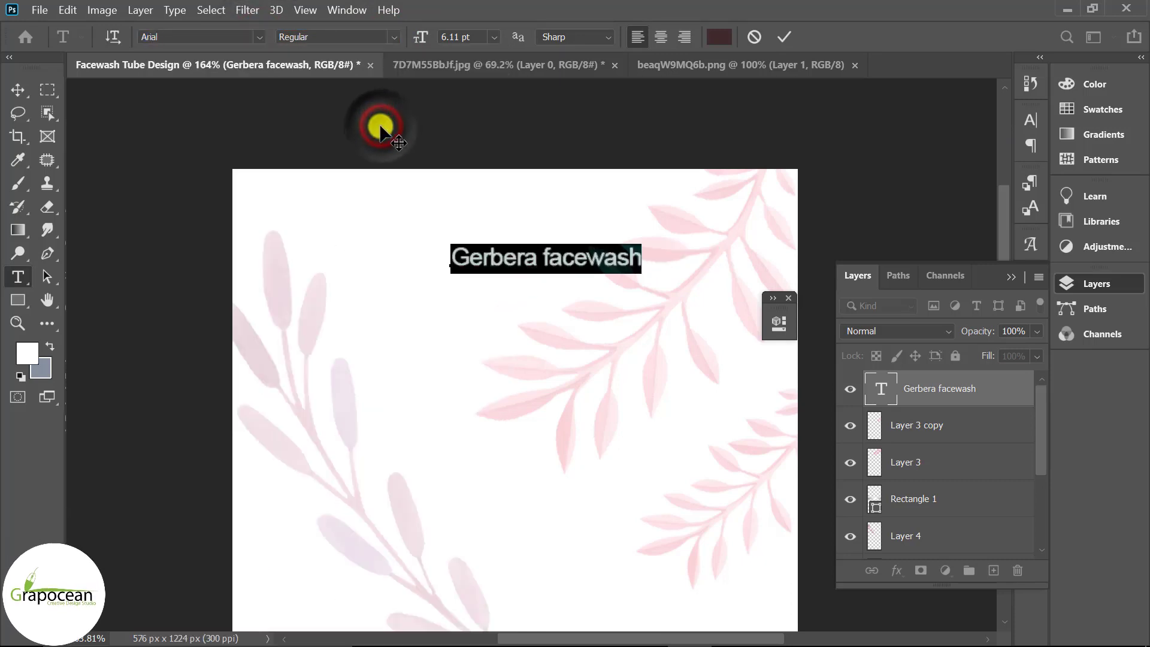
click(548, 264)
key(BackSpace)
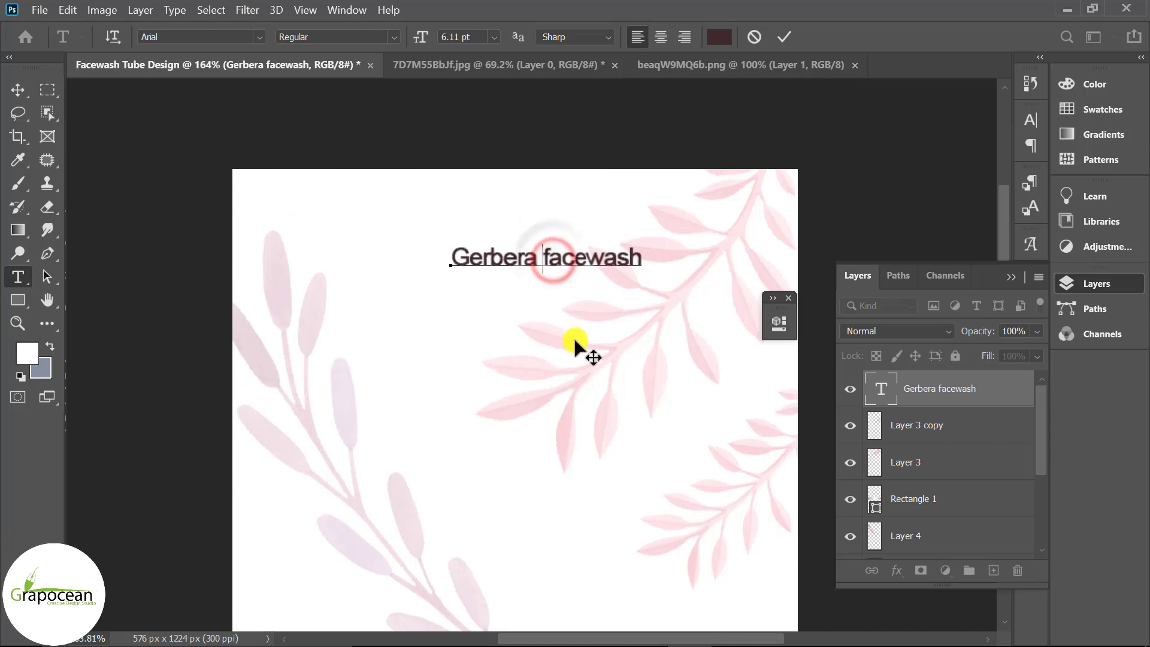
text(F)
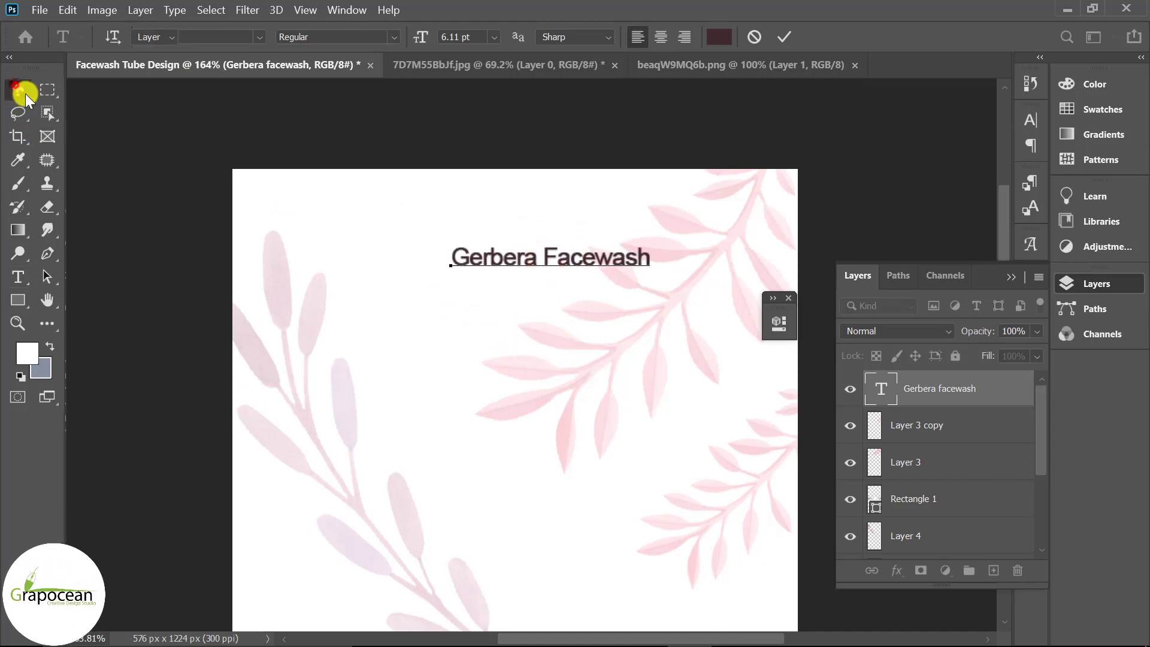
Step: Centre the heading horizontally against the Background layer and reposition it
click(22, 91)
drag(629, 258, 596, 254)
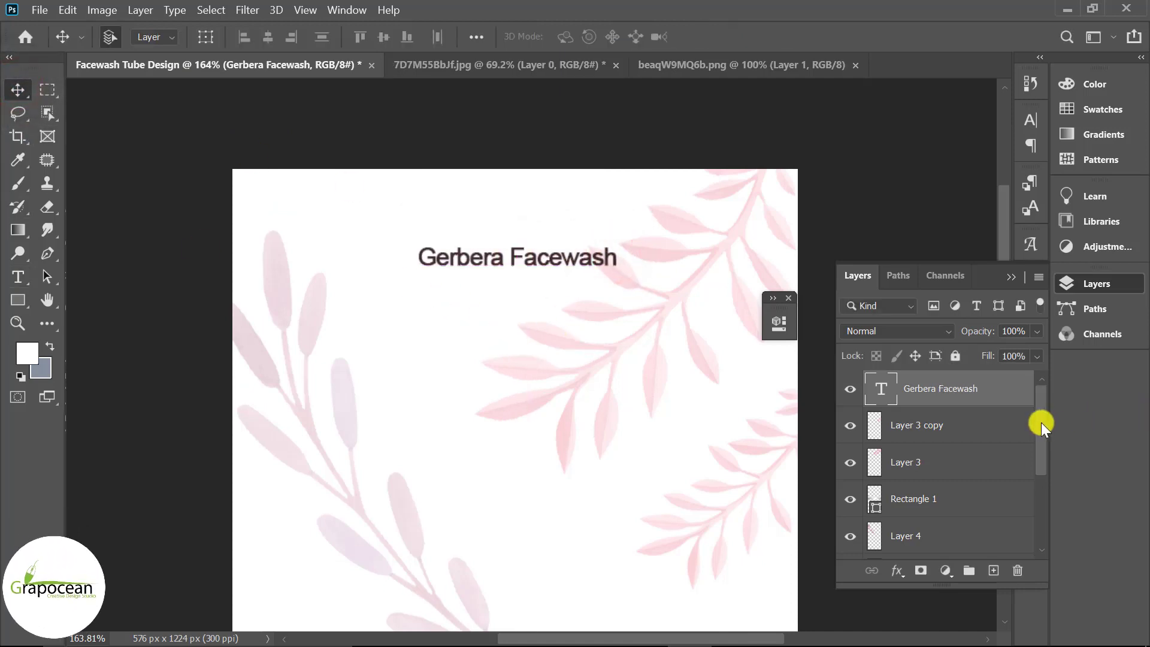
drag(1040, 423, 1044, 526)
click(950, 541)
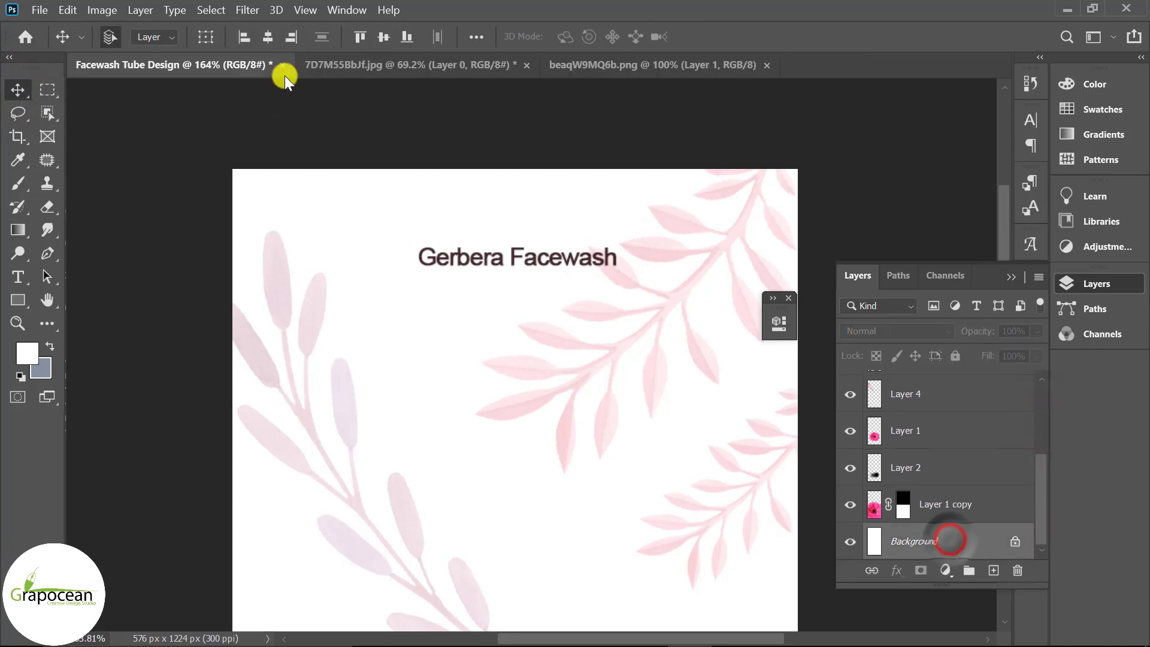
click(259, 39)
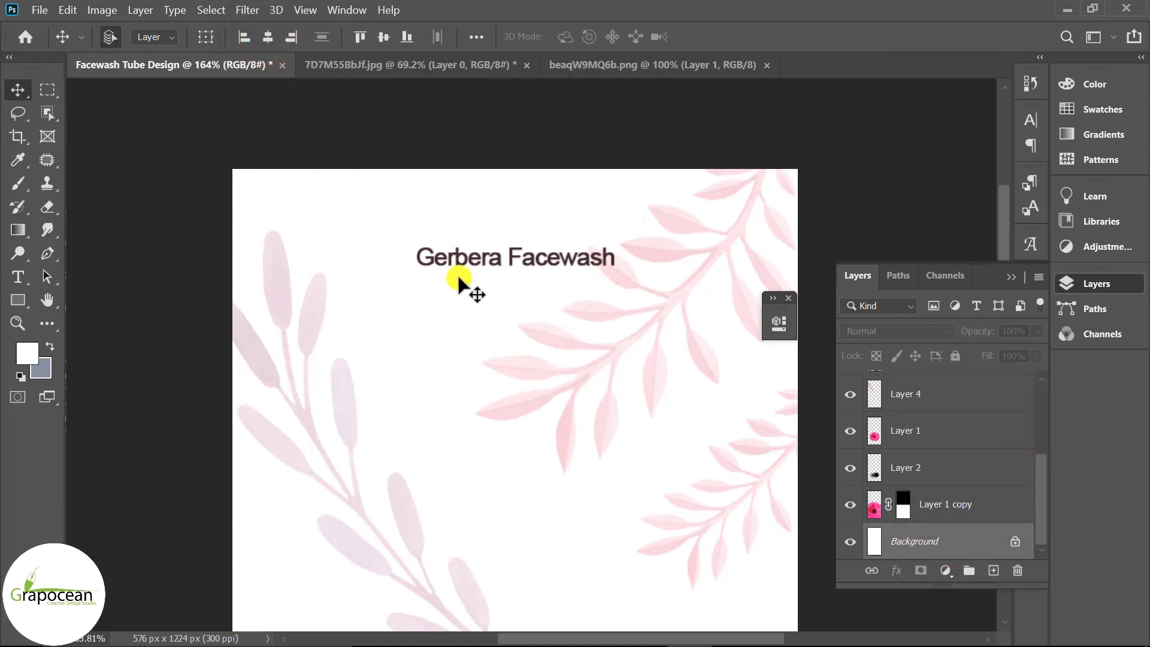
scroll(513, 259, up, 1)
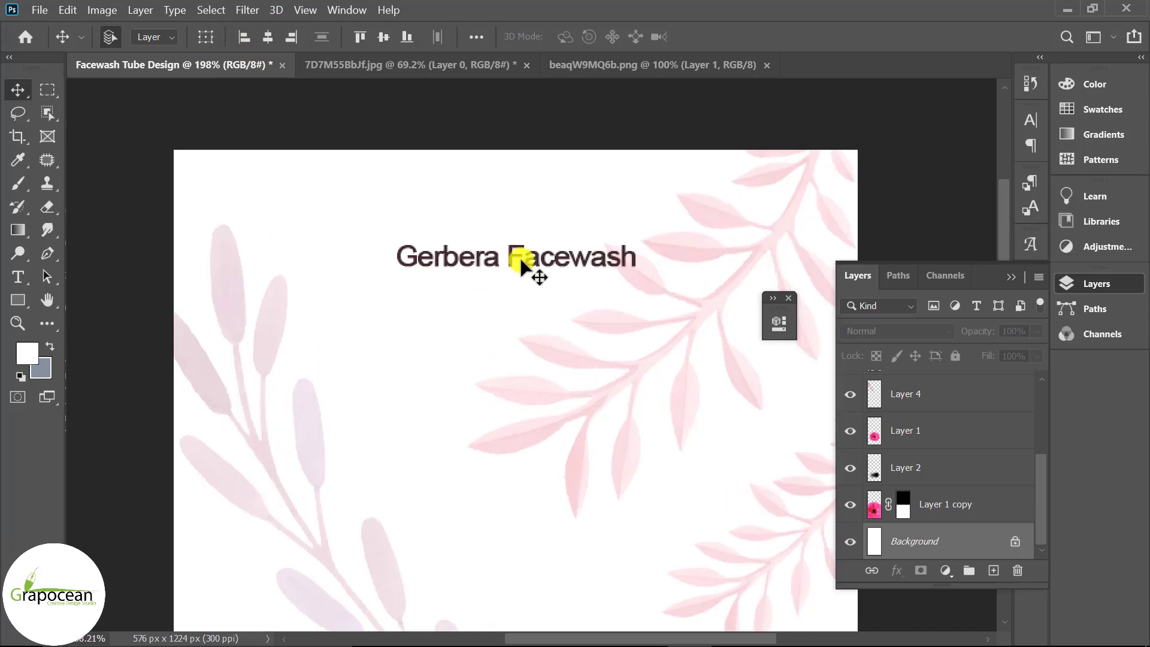
drag(525, 257, 515, 320)
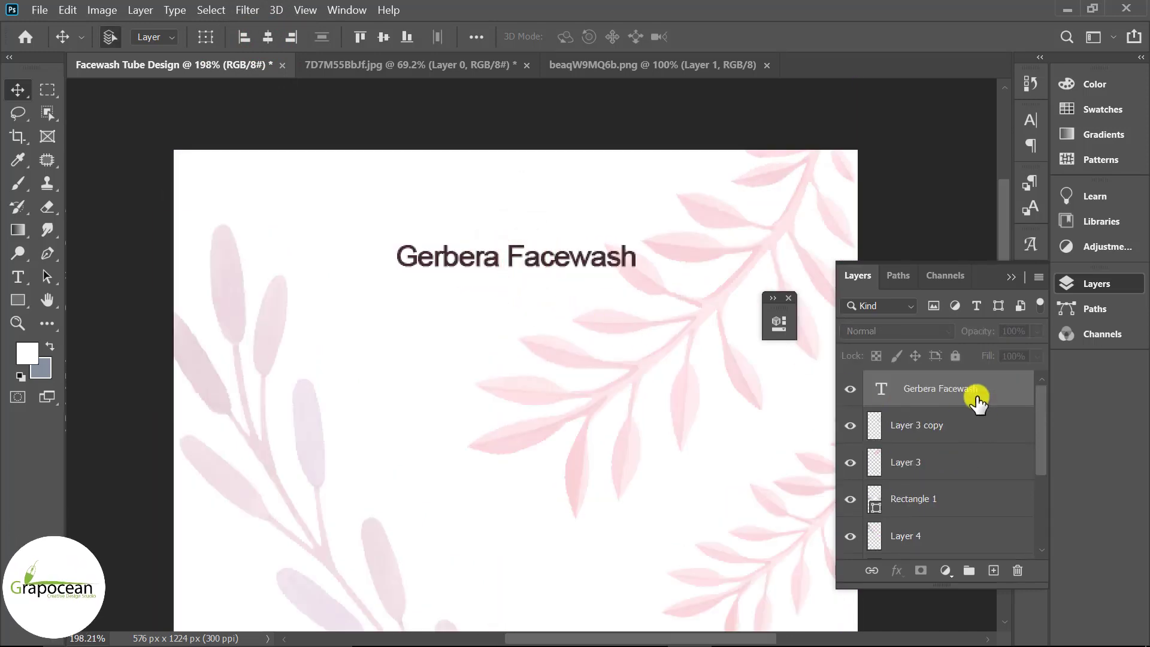
click(976, 395)
Step: Duplicate the heading below and retype the copy as 'Facewash Tube'
drag(540, 257, 537, 307)
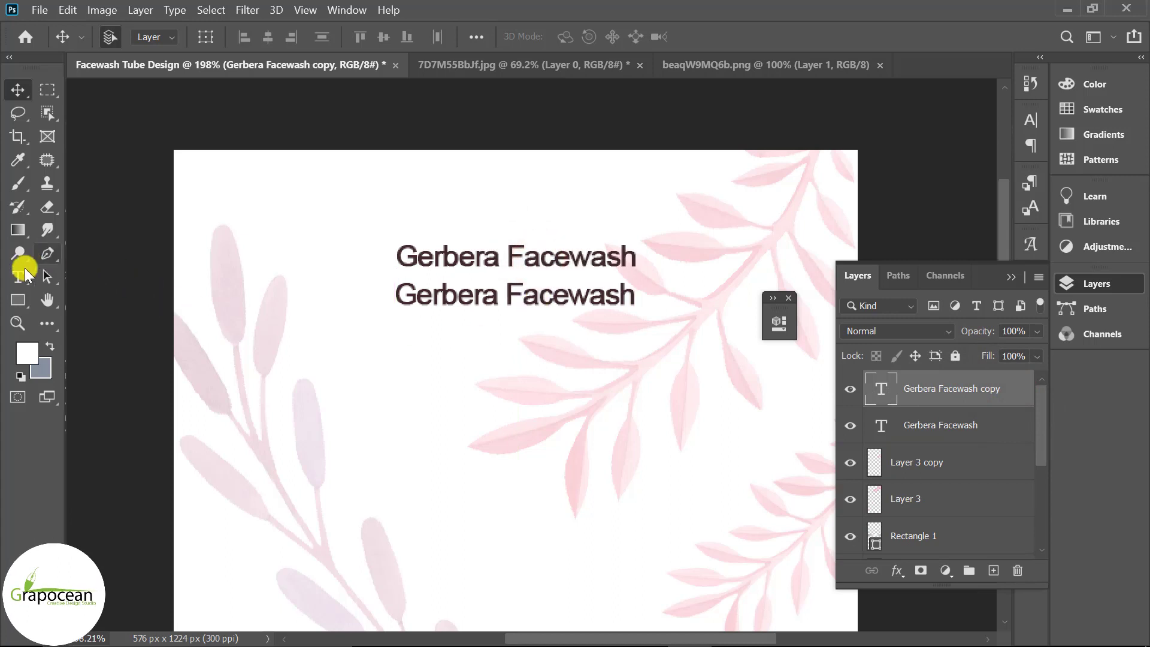
click(24, 275)
drag(396, 296, 802, 353)
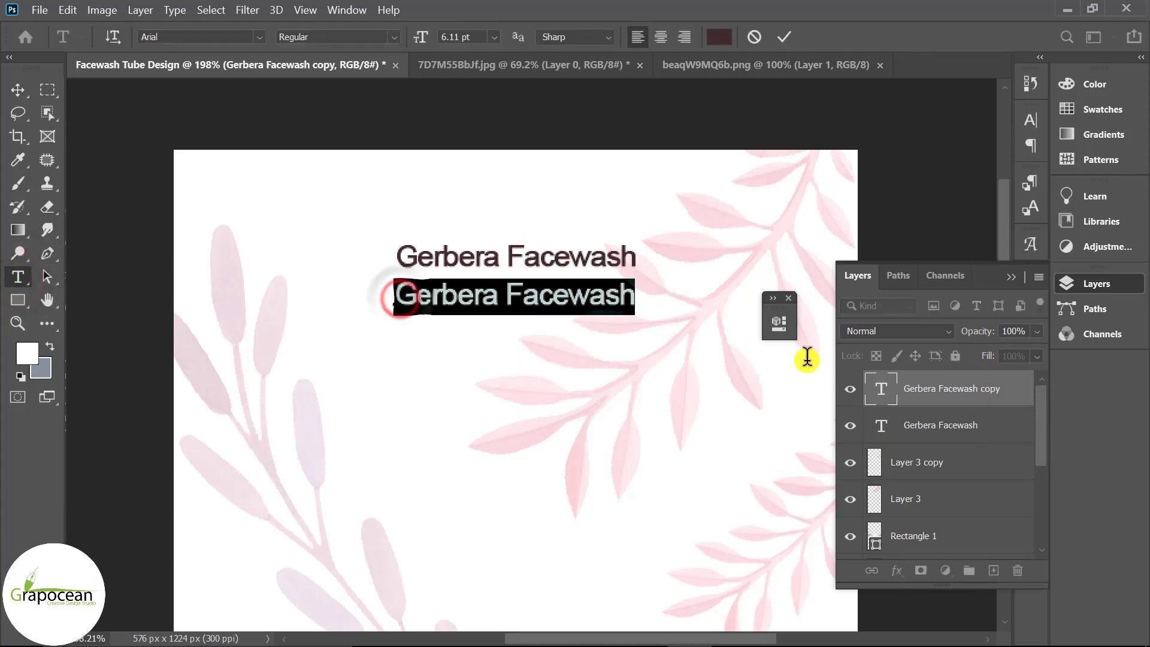
key(BackSpace)
text(Fa)
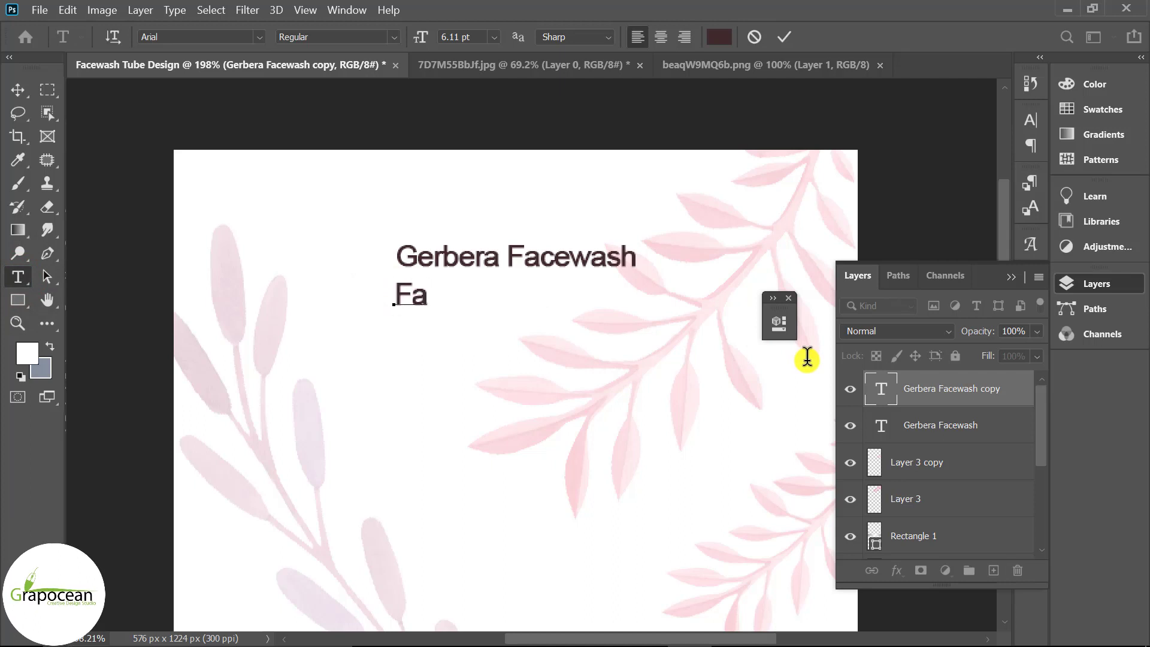
text(cewa)
text(sh Tube)
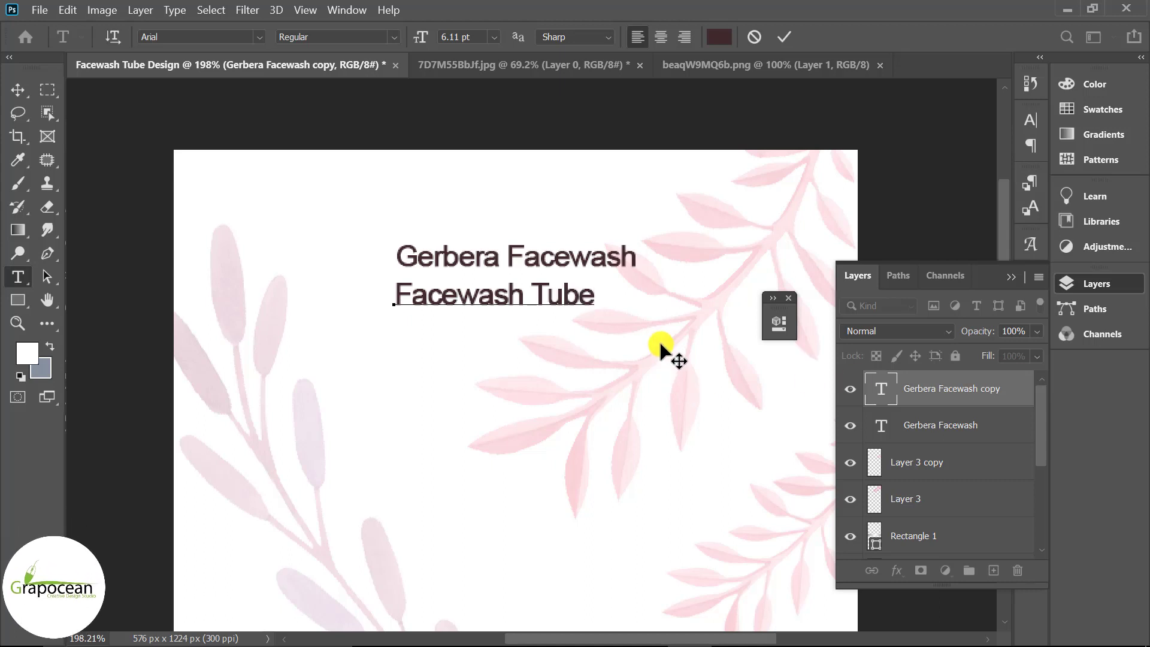
Step: Set 'Facewash Tube' to 9.89 pt and centre it beneath the heading
triple_click(603, 297)
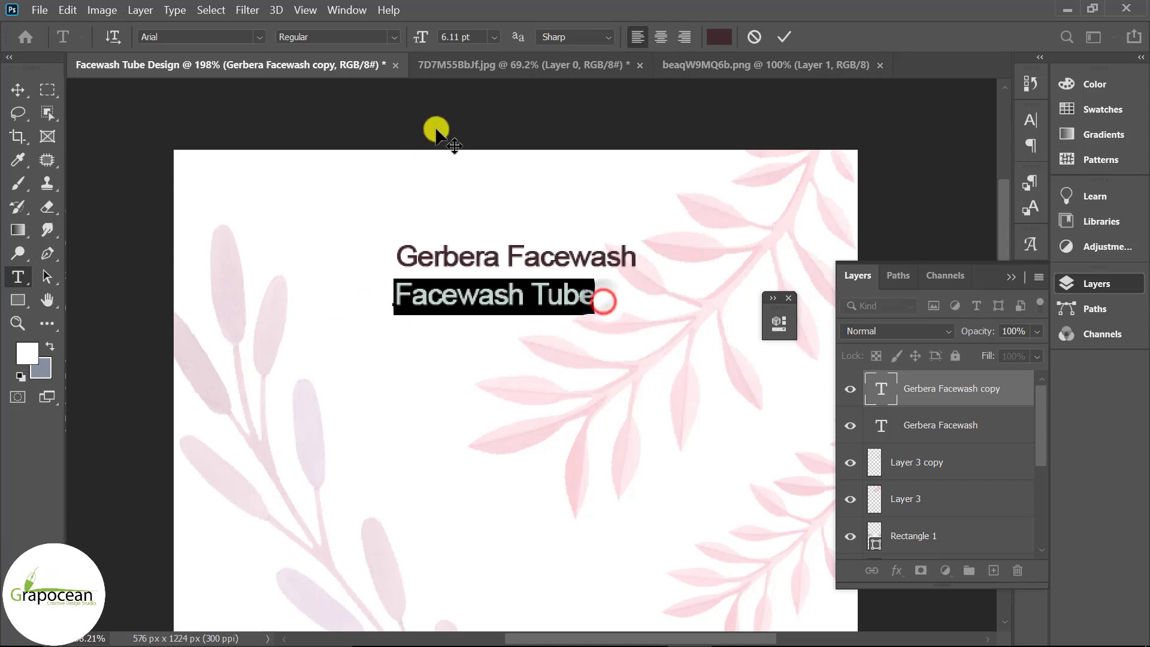
click(459, 37)
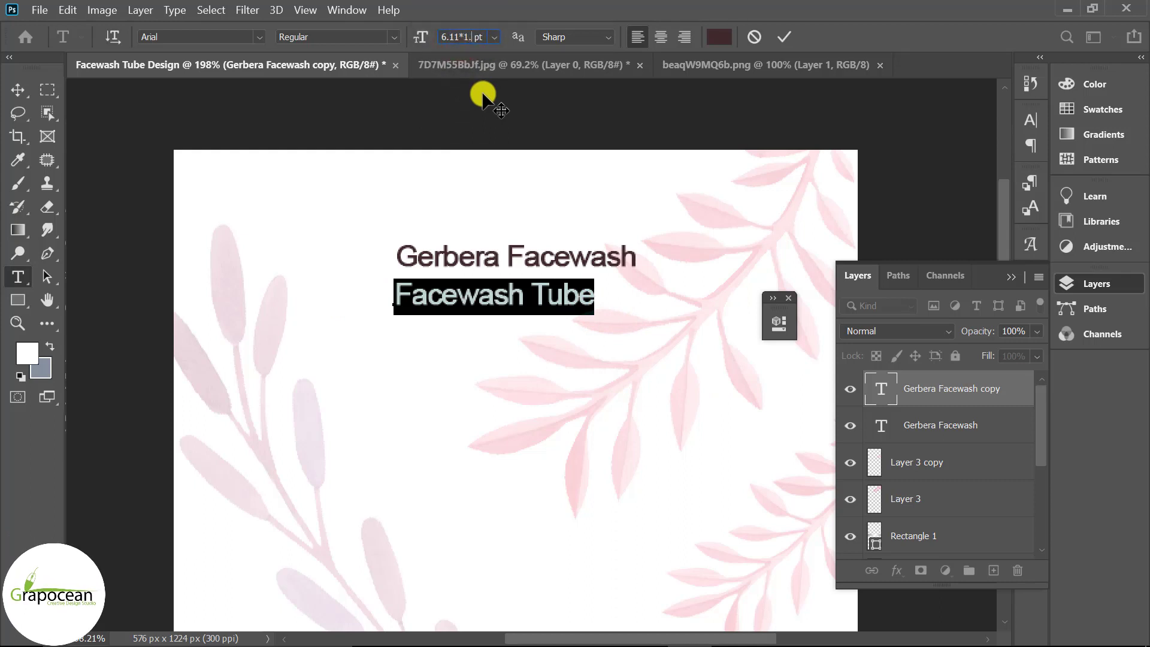
key(Return)
click(15, 87)
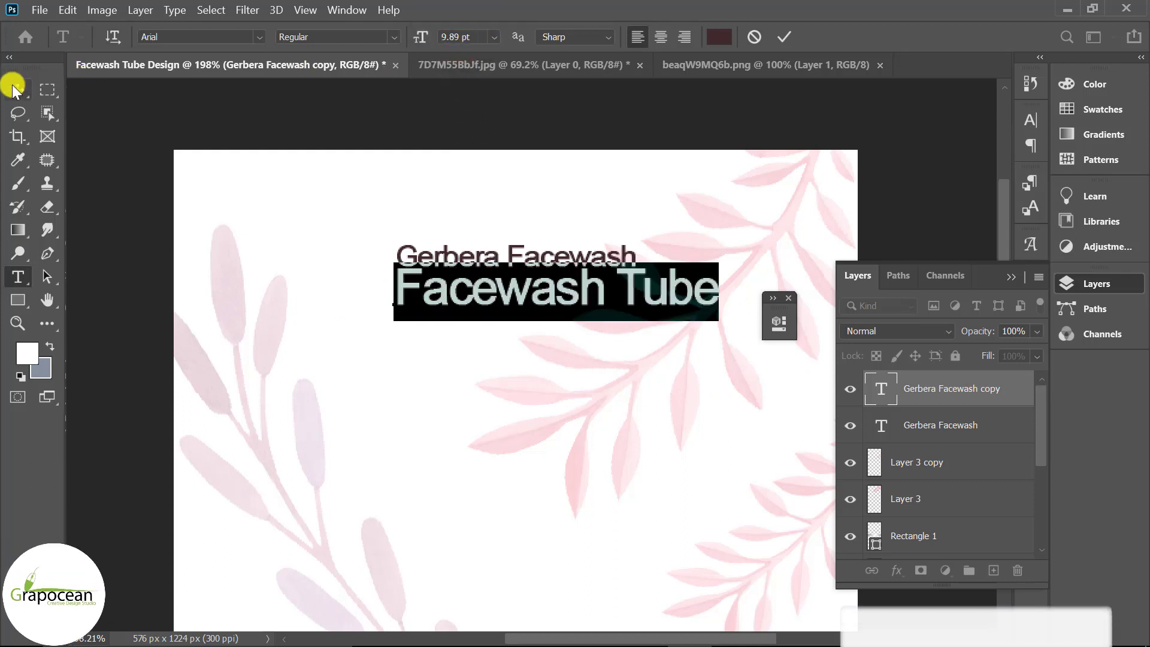
drag(548, 275, 498, 302)
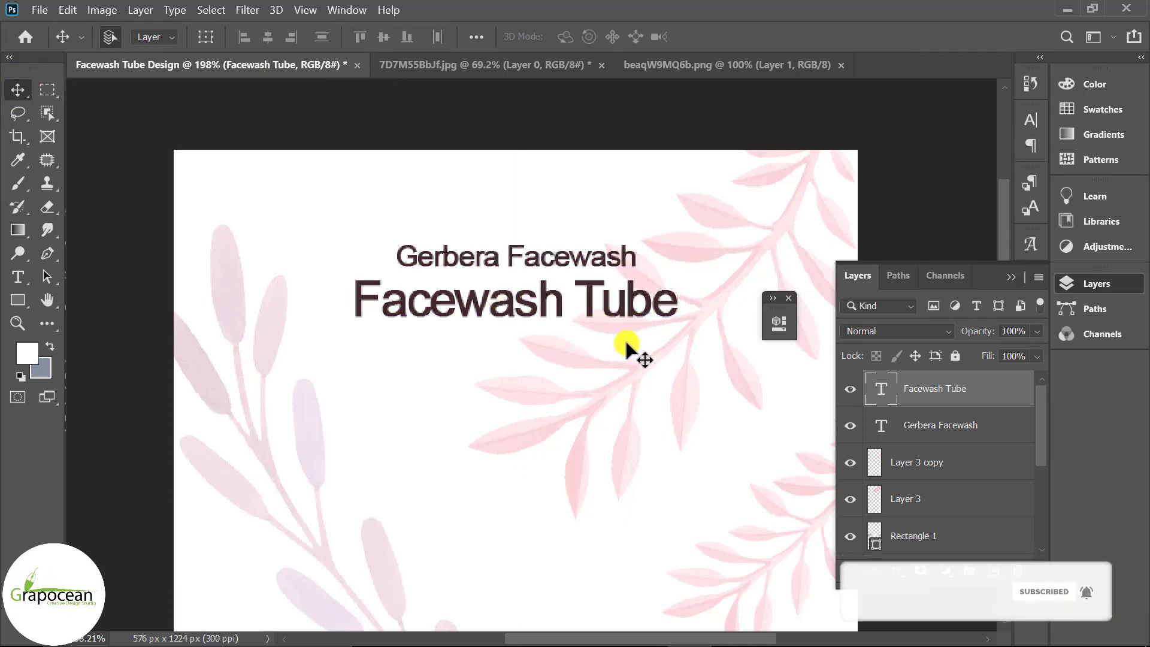
scroll(624, 339, down, 5)
scroll(523, 191, up, 4)
scroll(524, 192, up, 3)
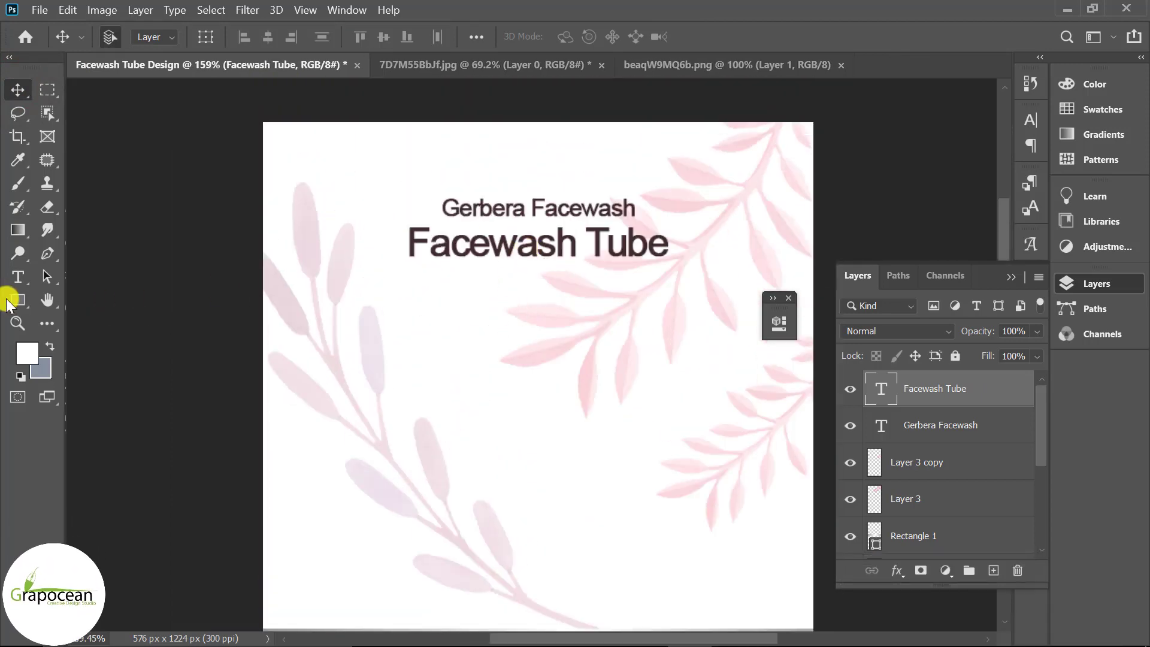
Step: Change the Facewash Tube line's font to Geometos
click(18, 278)
key(ctrl+a)
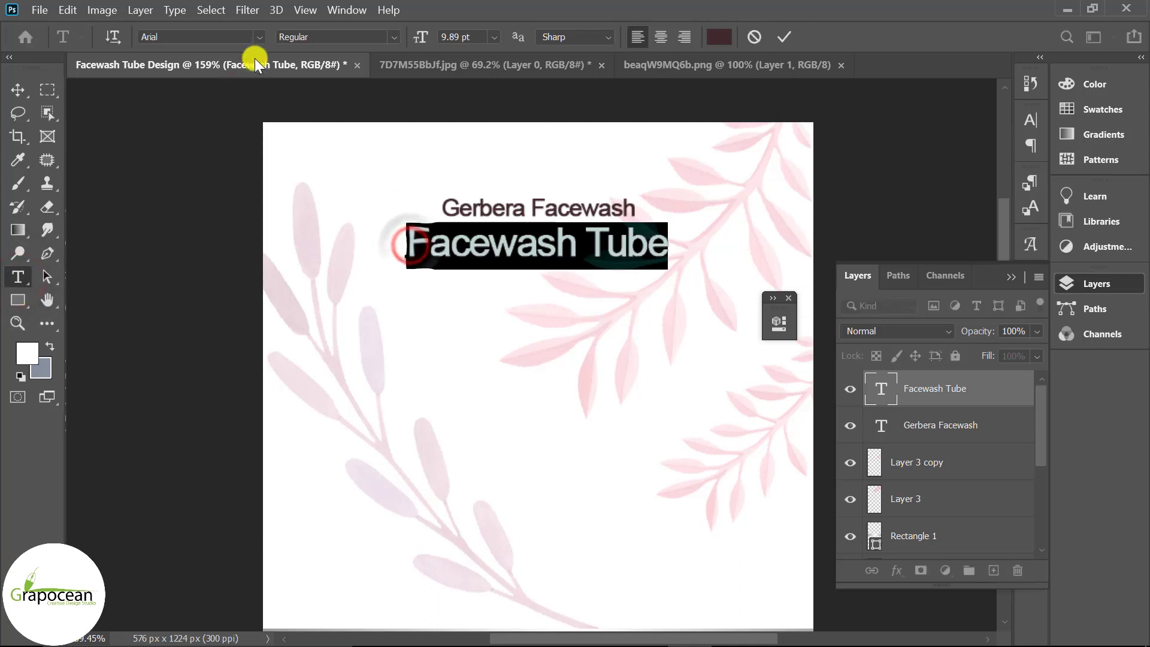
click(259, 36)
click(364, 126)
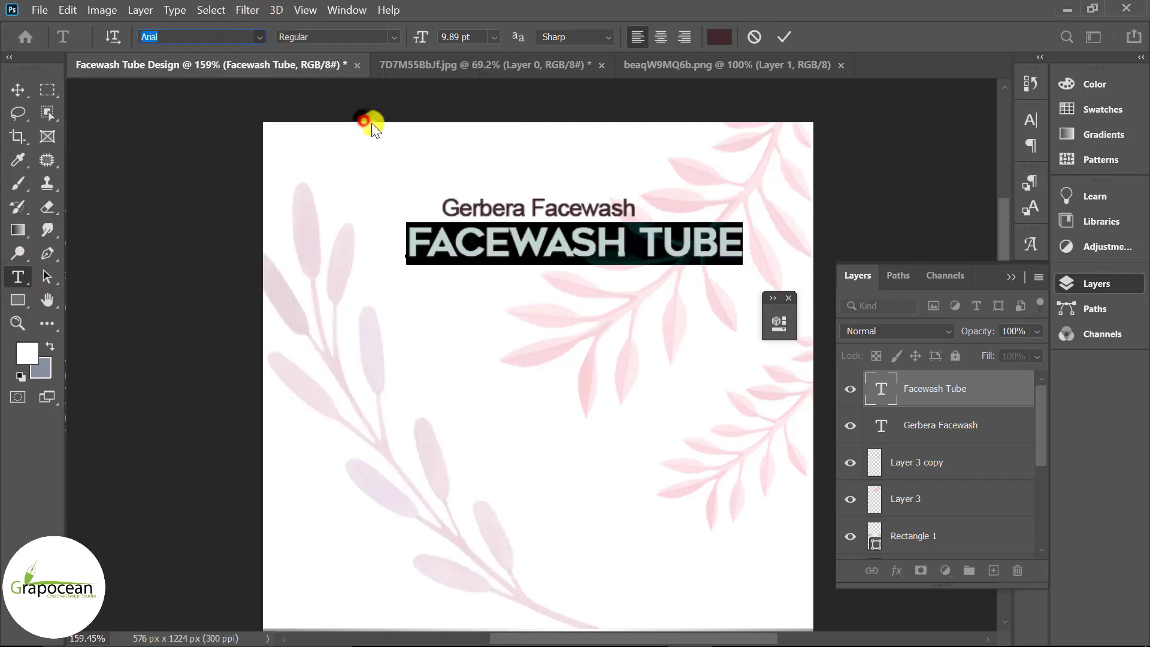
click(17, 89)
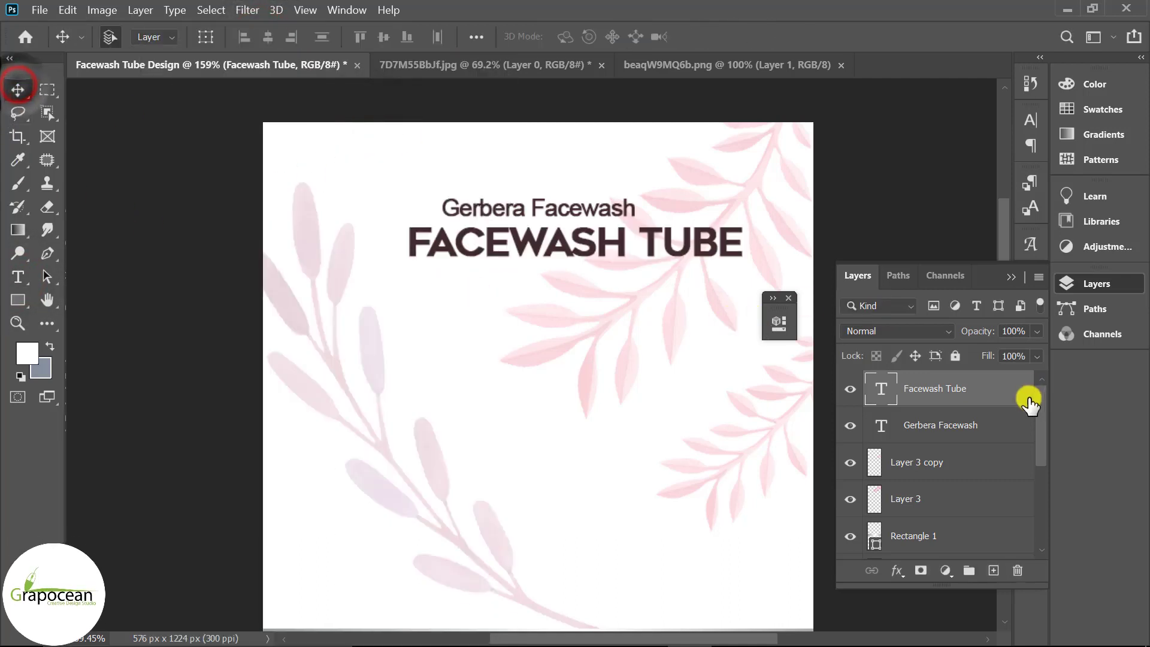
Step: Centre FACEWASH TUBE horizontally against the Background, then duplicate its layer
drag(1040, 411, 1041, 509)
click(967, 535)
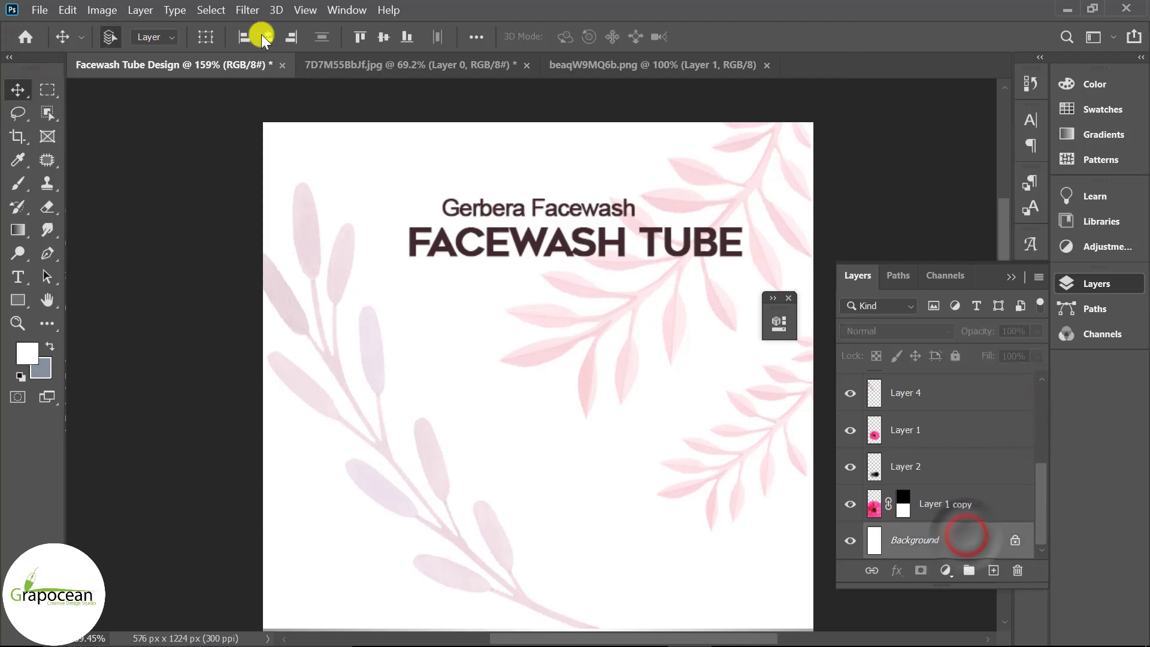
click(270, 37)
scroll(658, 422, down, 3)
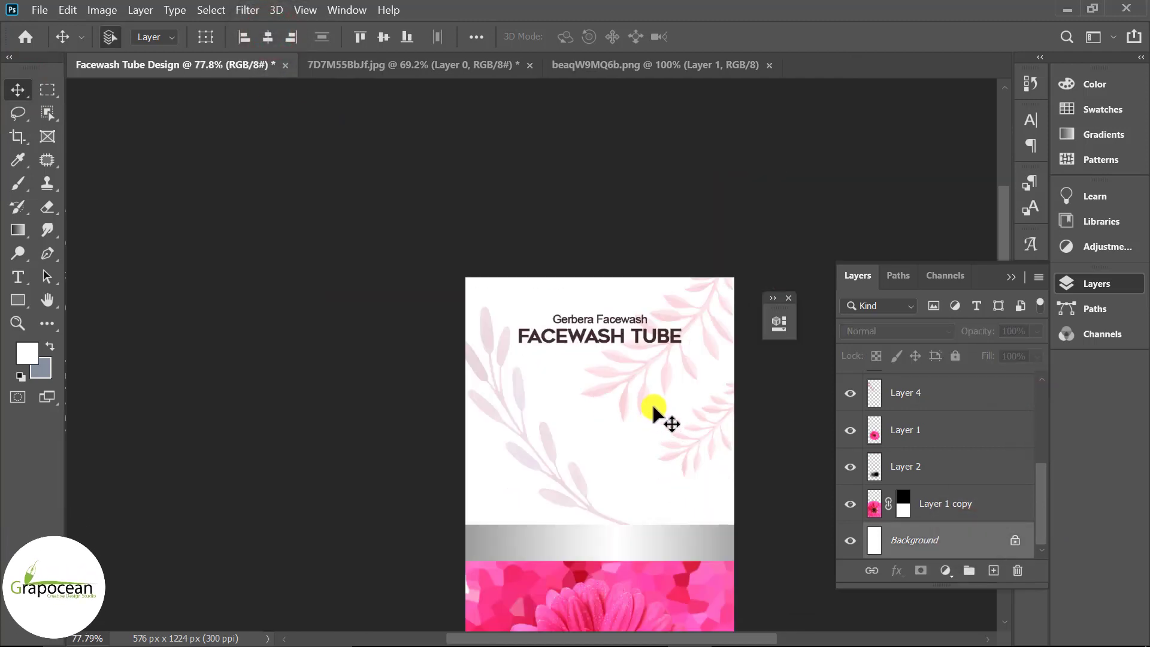
scroll(651, 402, up, 2)
scroll(595, 373, up, 2)
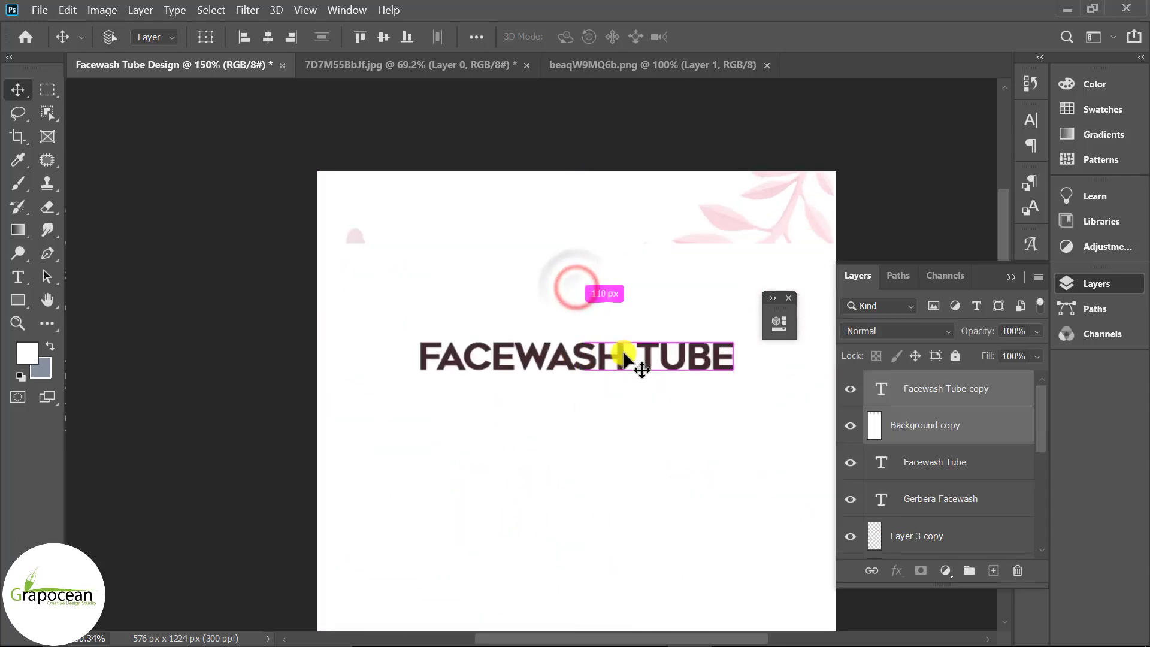
scroll(963, 467, down, 3)
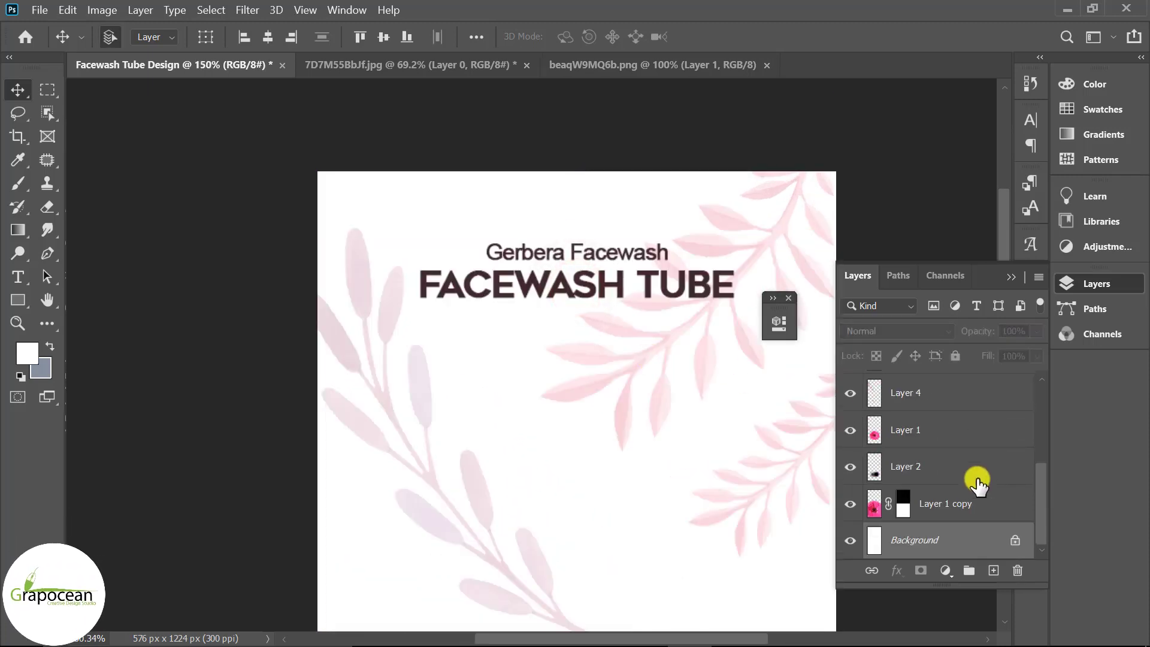
scroll(1006, 485, up, 5)
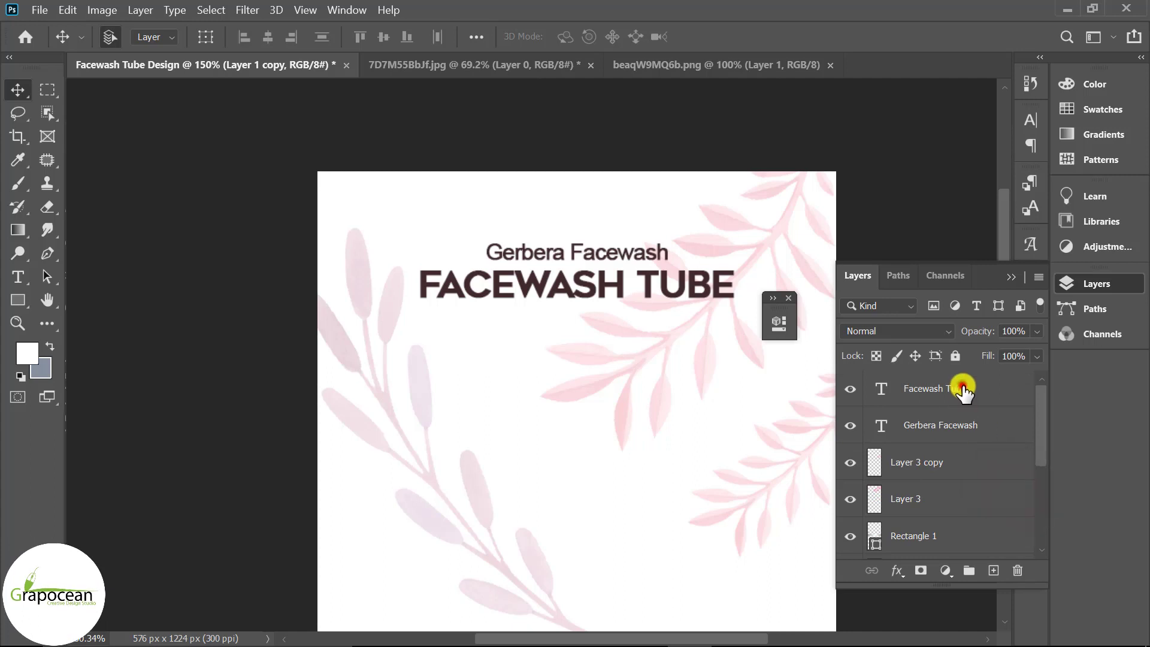
click(982, 392)
drag(982, 392, 992, 570)
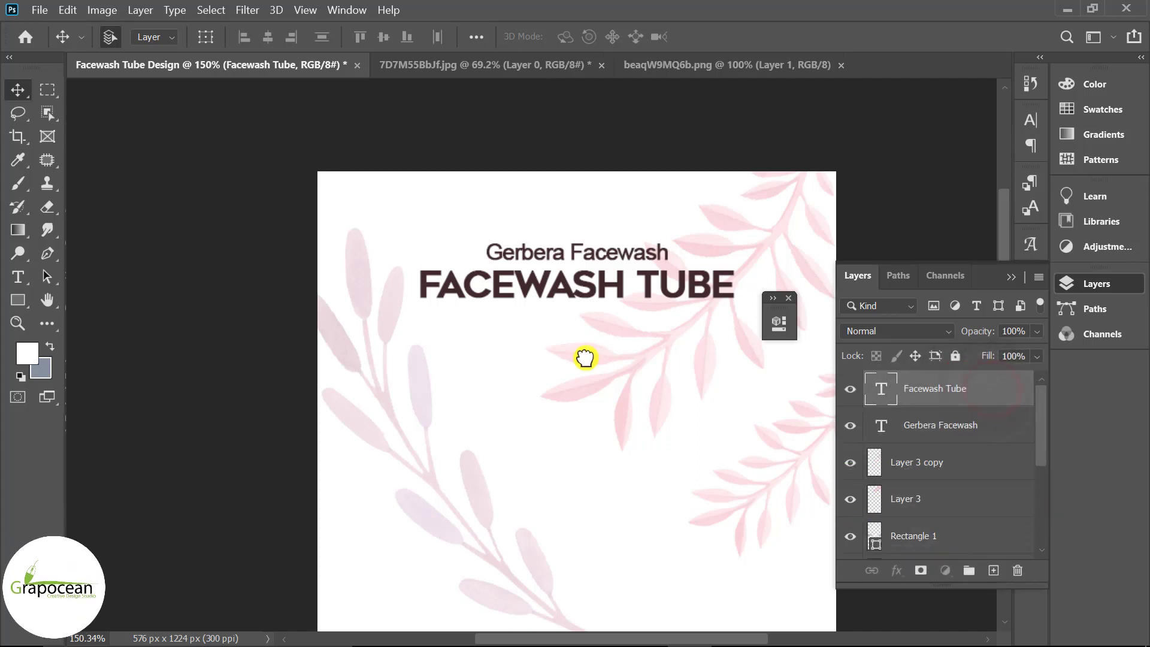
Step: Move the FACEWASH TUBE copy below the original, duplicate it, and set it to 16 pt
drag(594, 299, 569, 343)
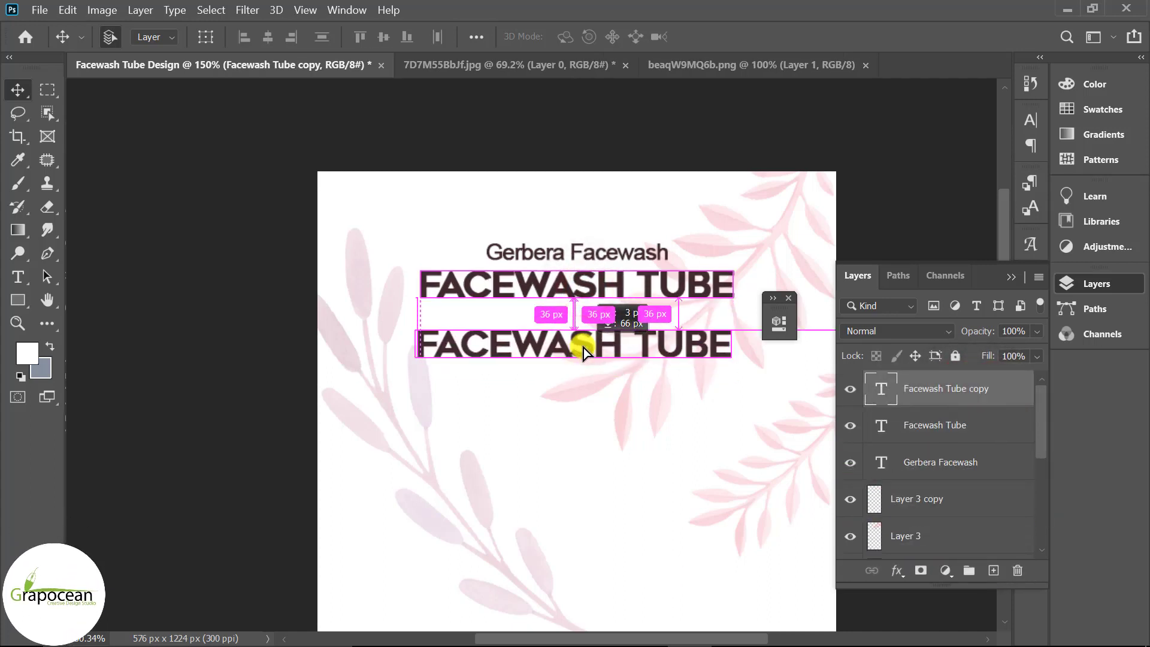
key(ctrl+j)
click(21, 277)
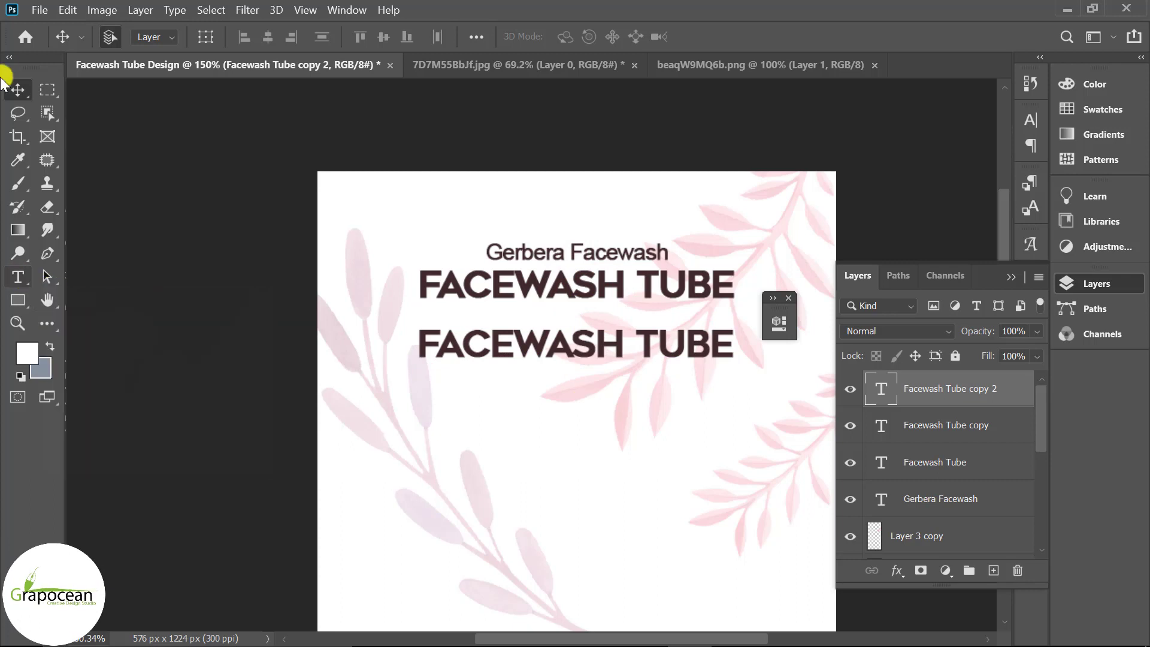
click(18, 277)
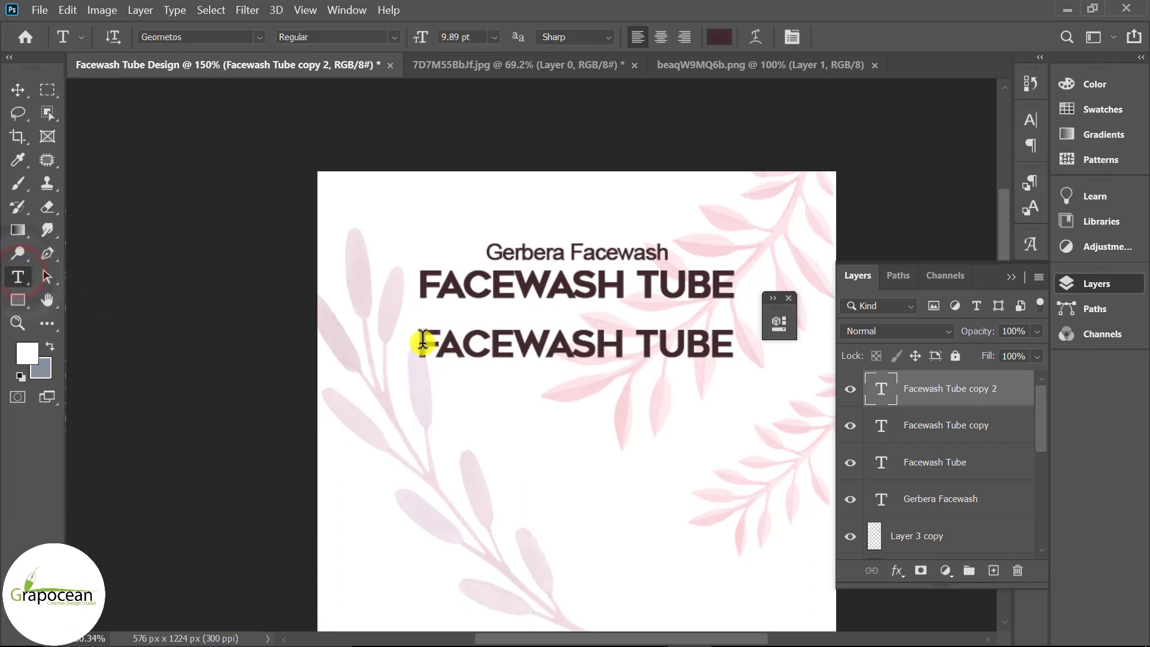
triple_click(423, 343)
click(457, 37)
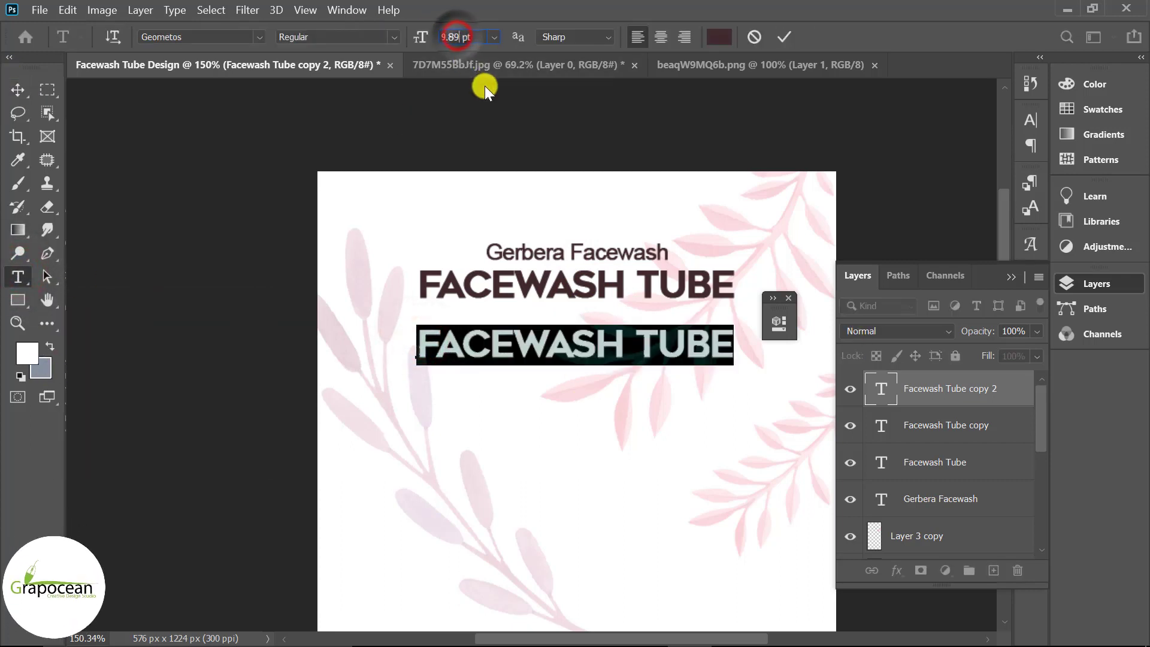
text(1.)
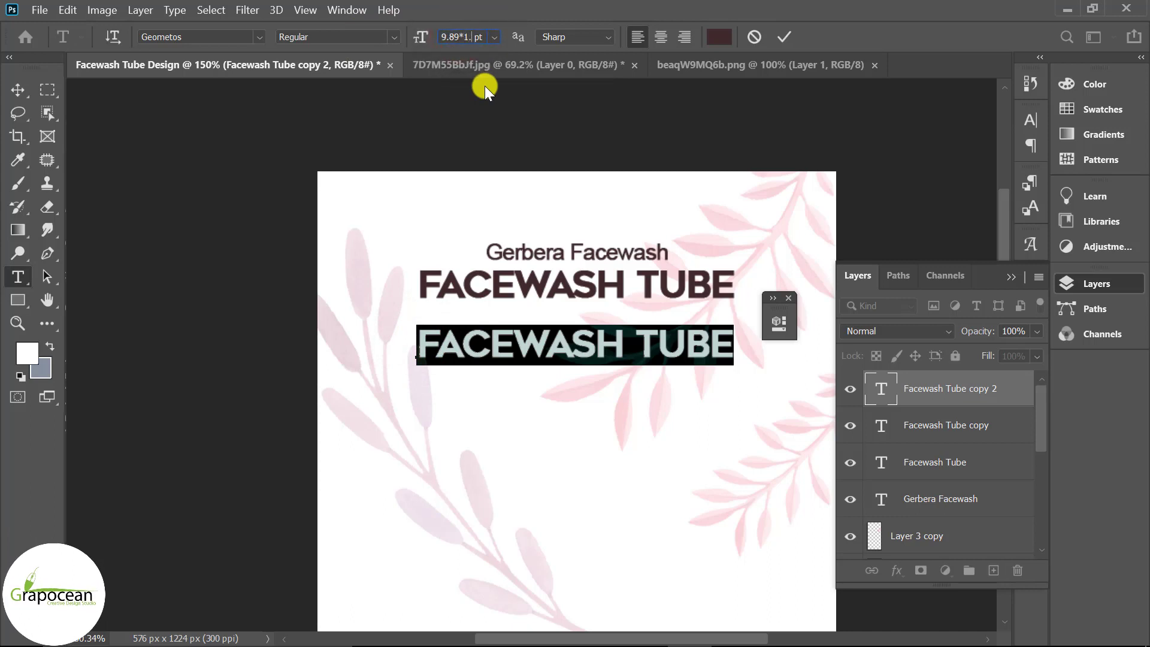
text(6)
key(Return)
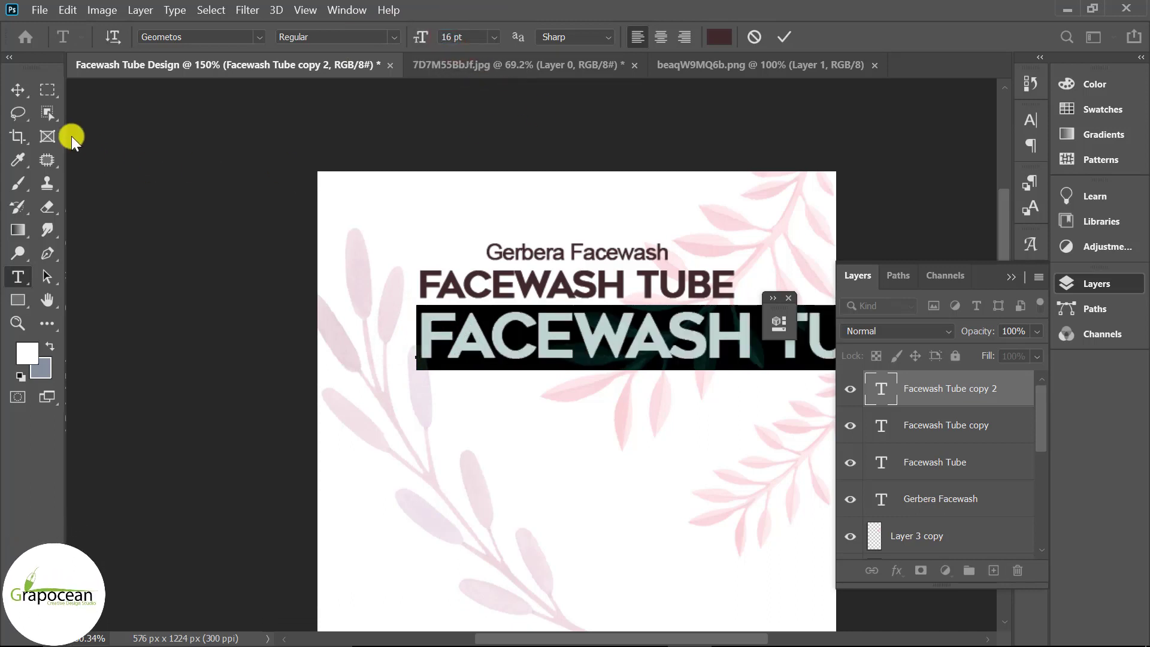
Step: Split the copy into two lines and retype it as PROFESSIONAL / SKIN DEFENCE
click(755, 344)
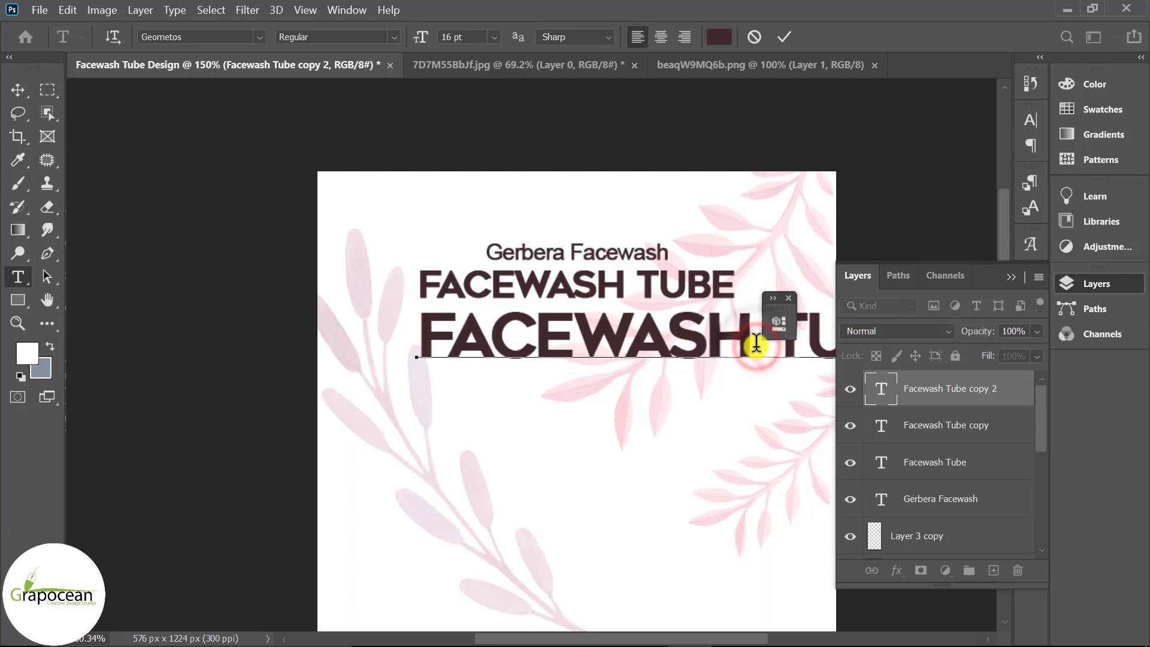
key(Return)
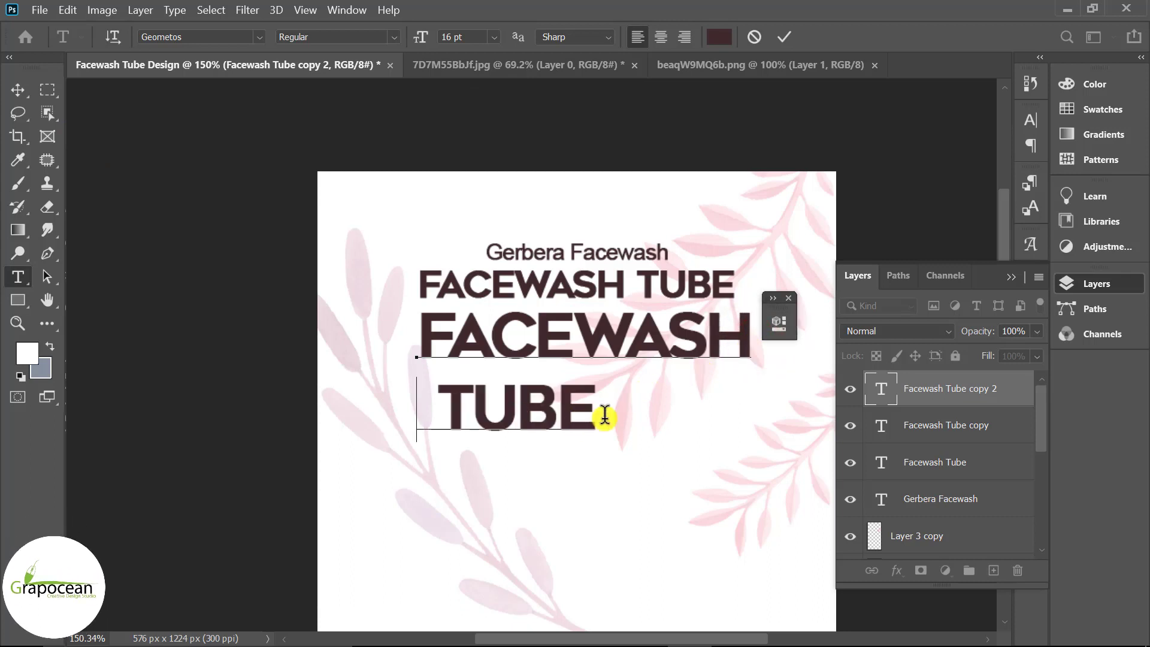
double_click(446, 335)
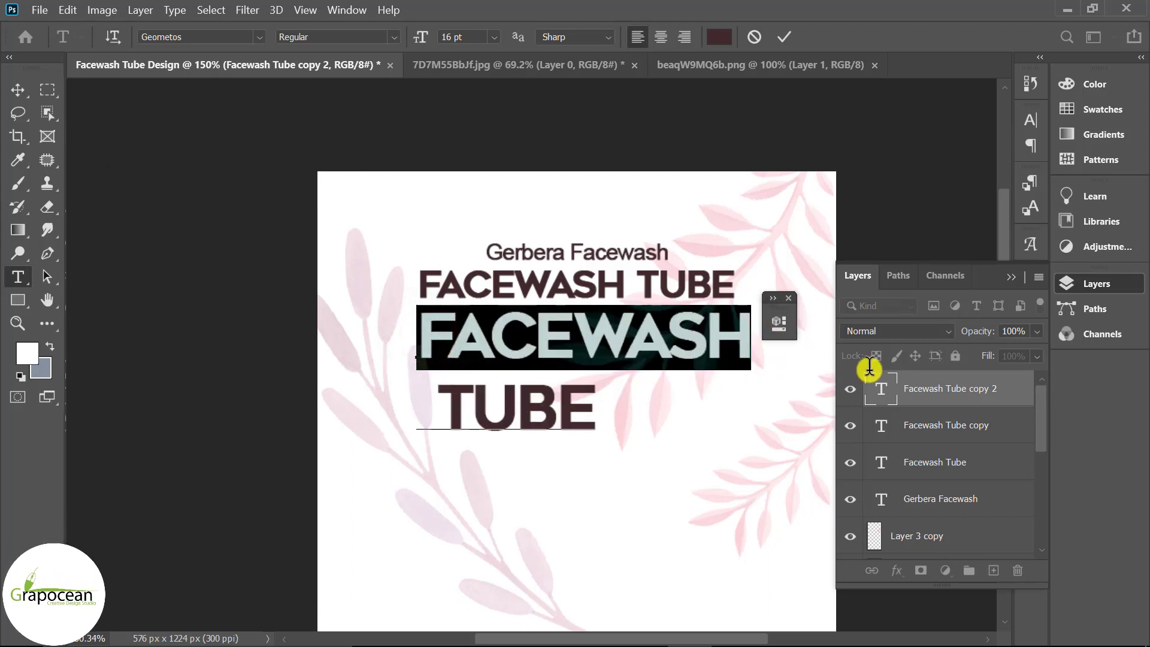
text(PROFESS)
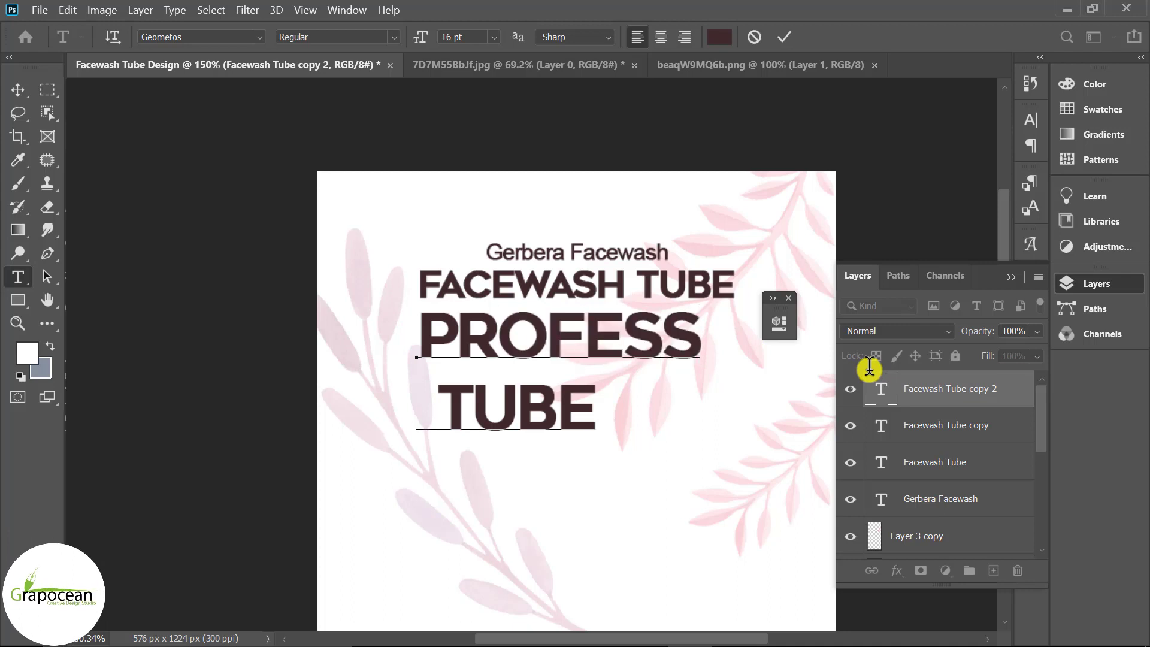
text(IONA)
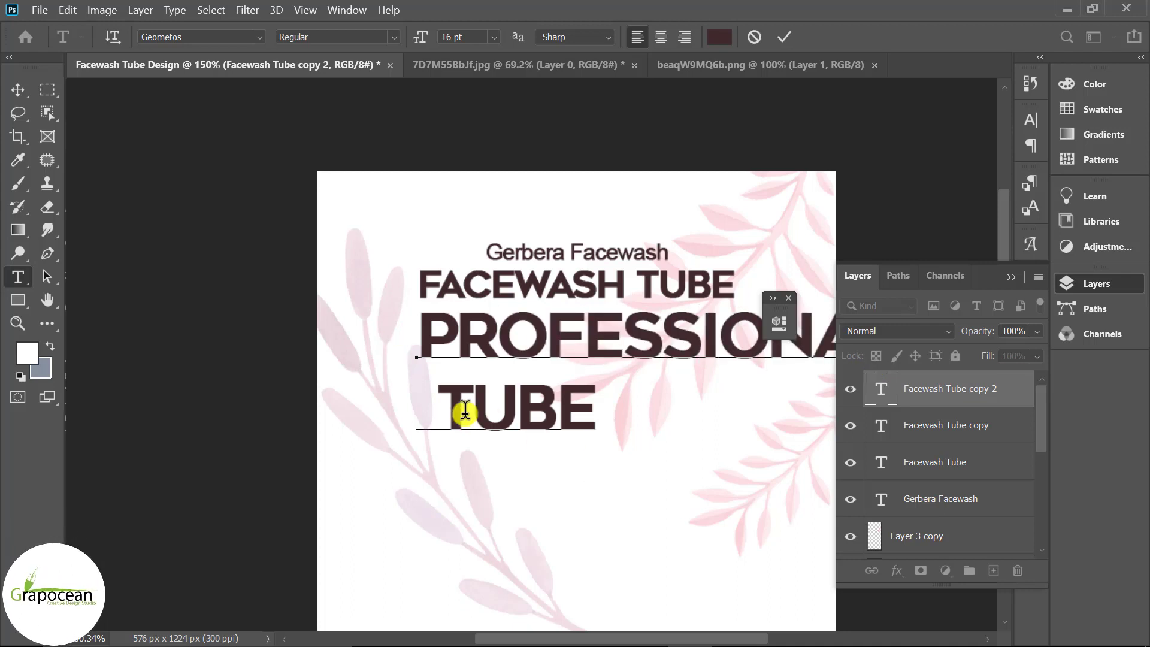
drag(465, 410, 674, 410)
key(BackSpace)
key(BackSpace)
text(SKIN)
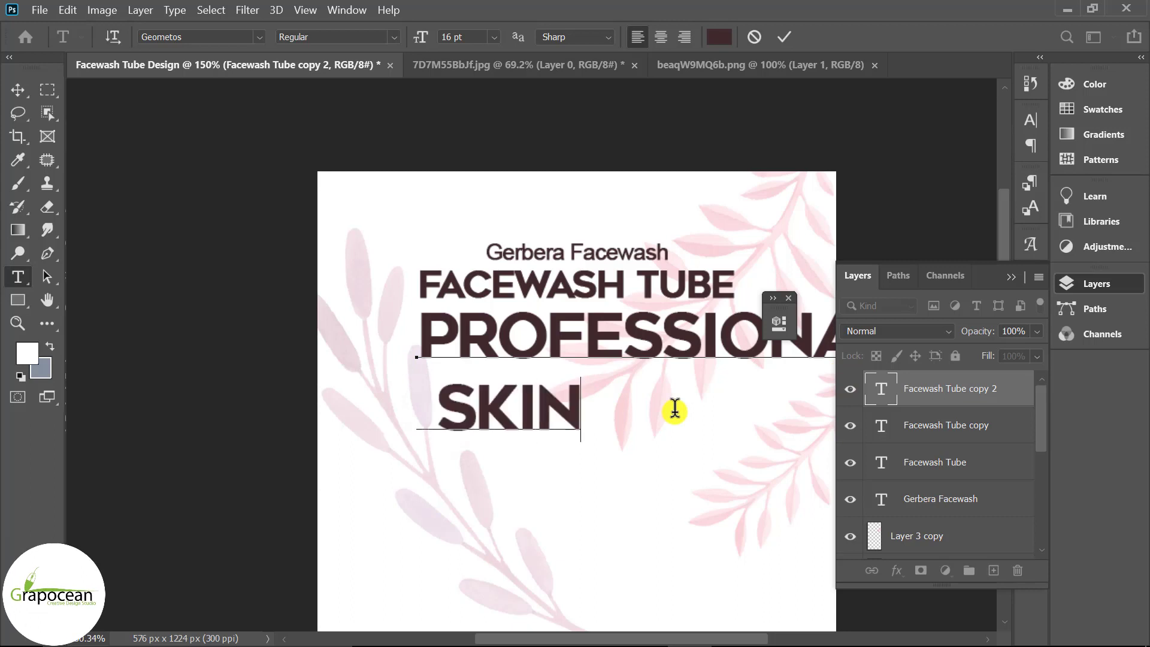
text( D)
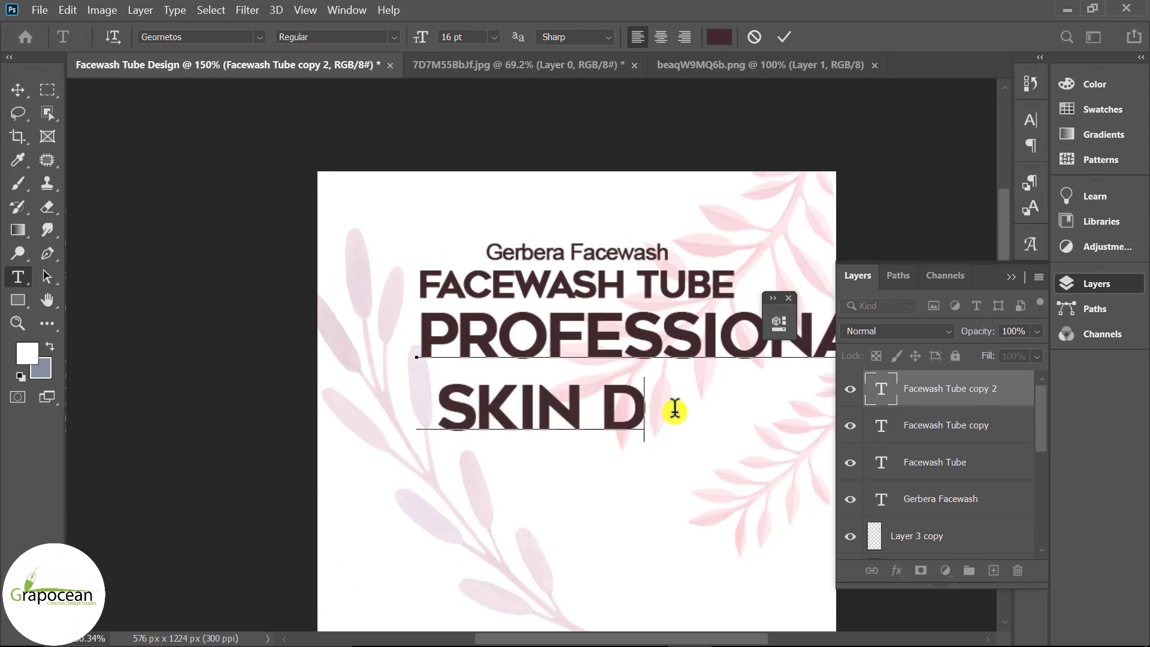
text(EFENC)
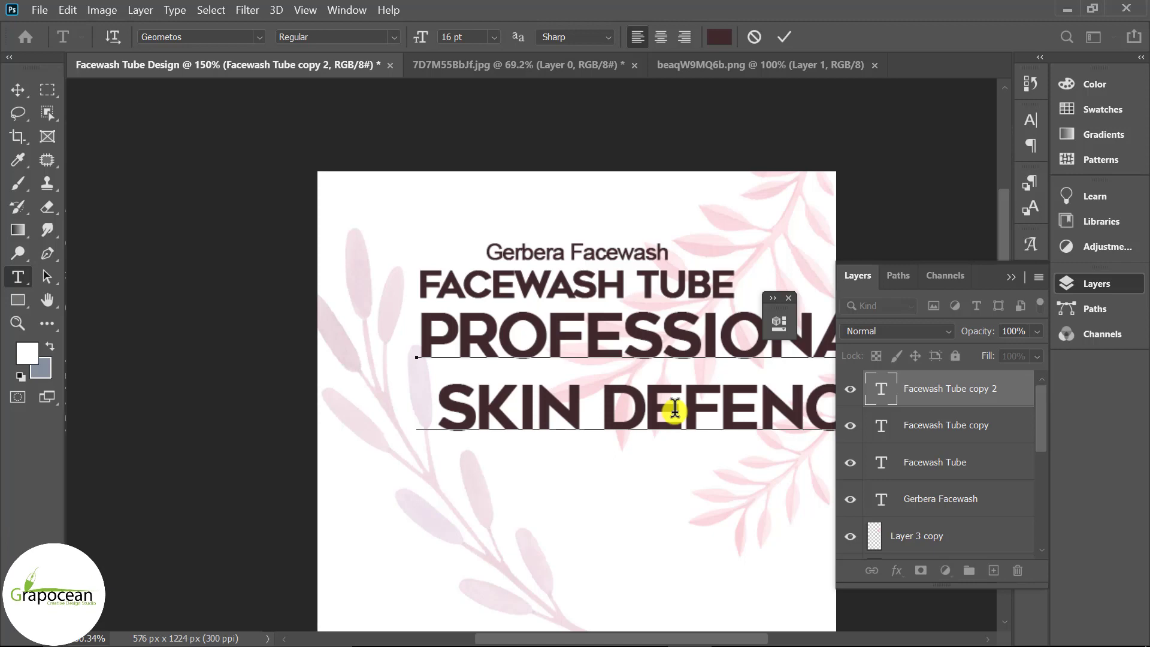
key(ctrl+0)
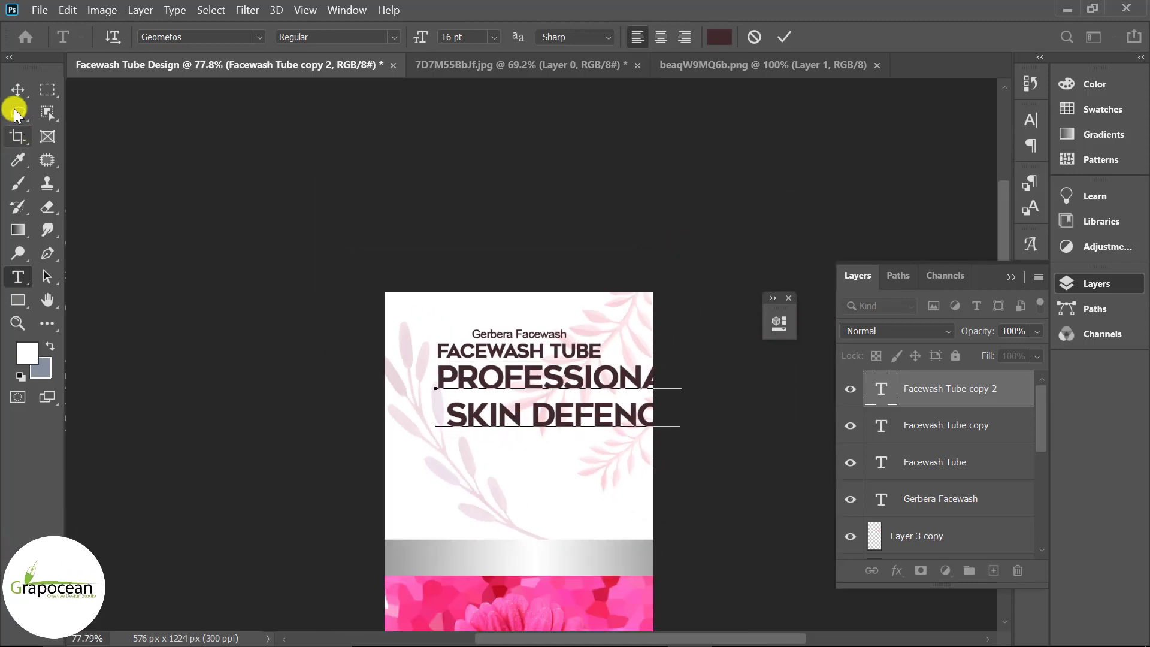
Step: Move the heading onto the label, centre-align its lines, and centre it horizontally
click(17, 89)
drag(533, 377, 491, 399)
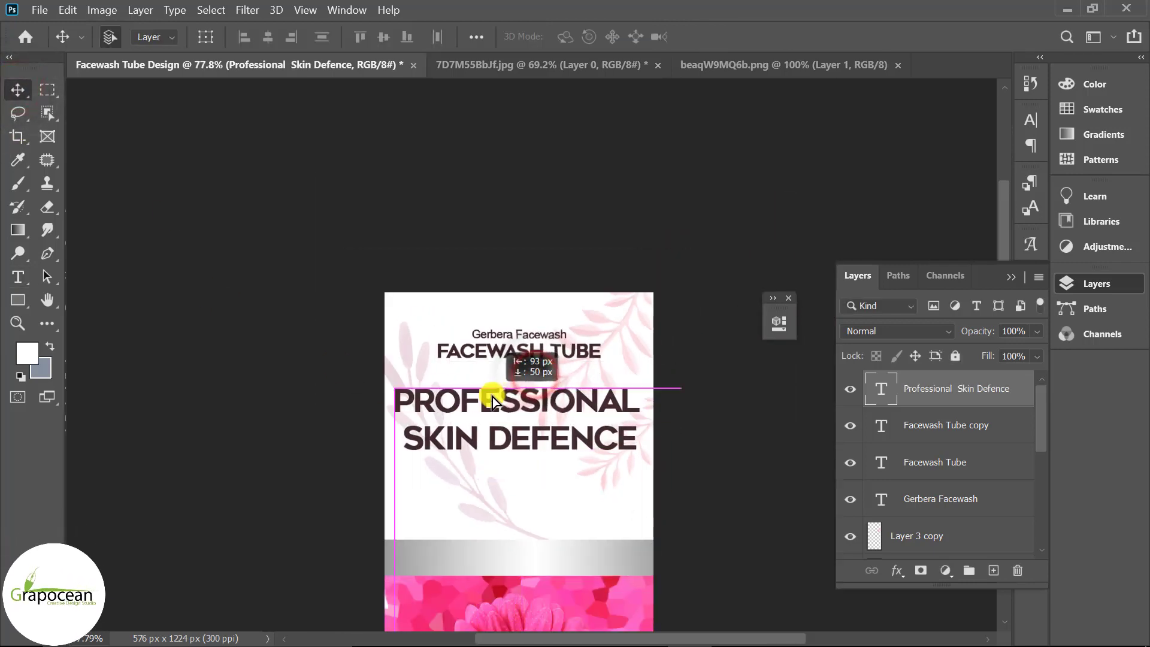
click(22, 276)
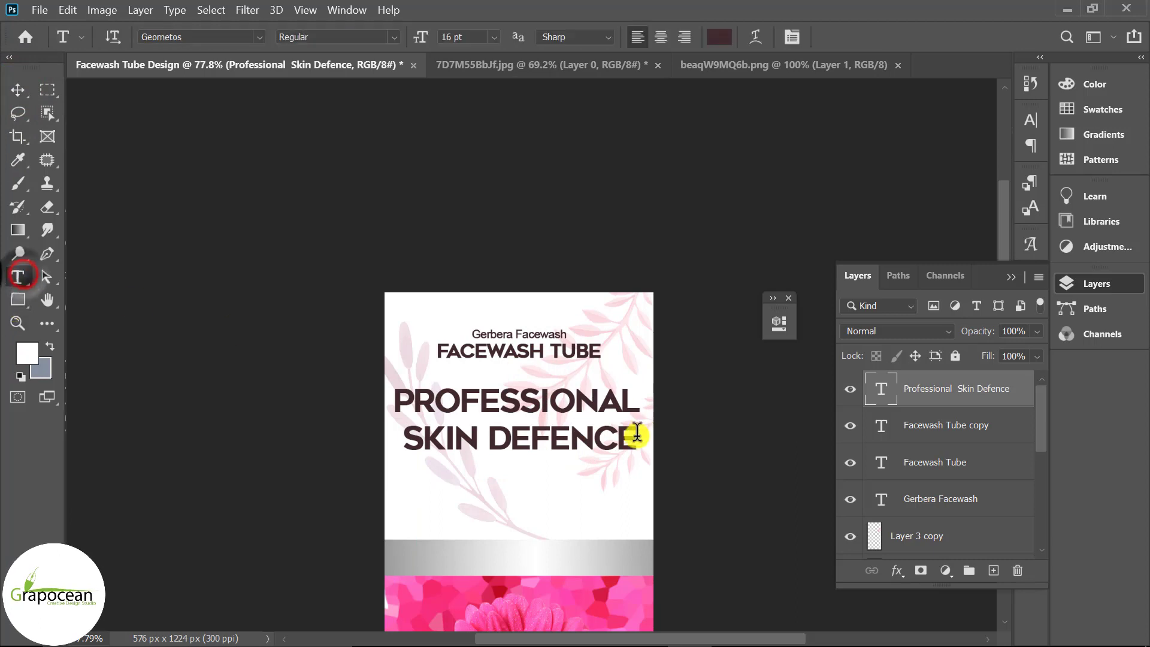
drag(628, 437, 501, 367)
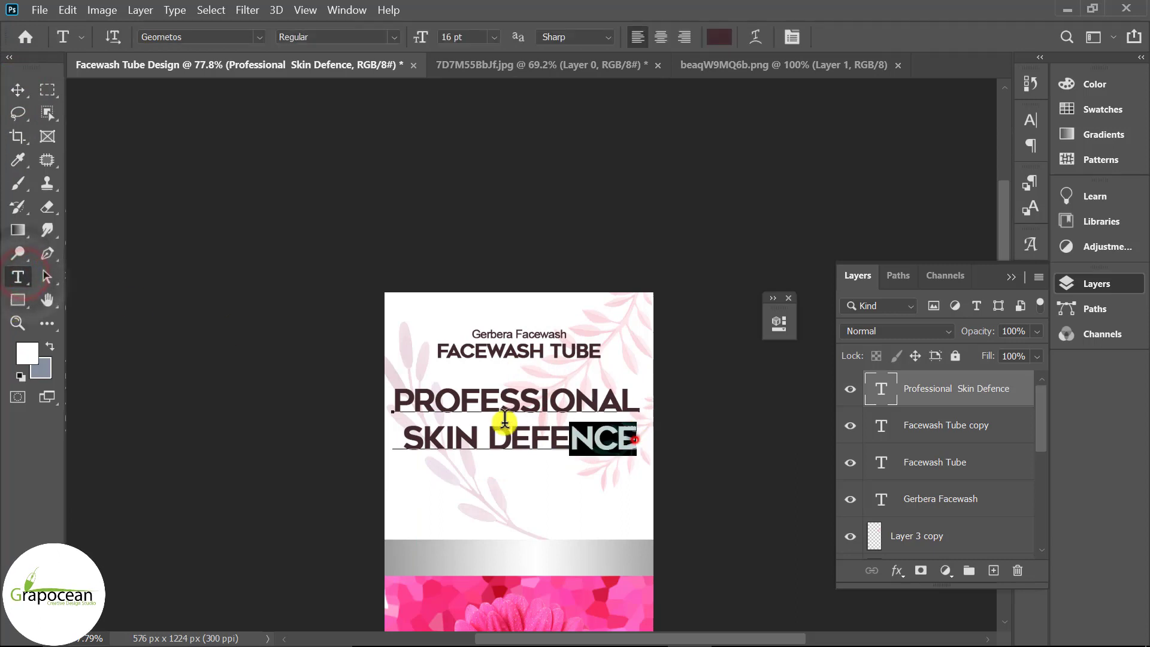
click(657, 39)
click(18, 89)
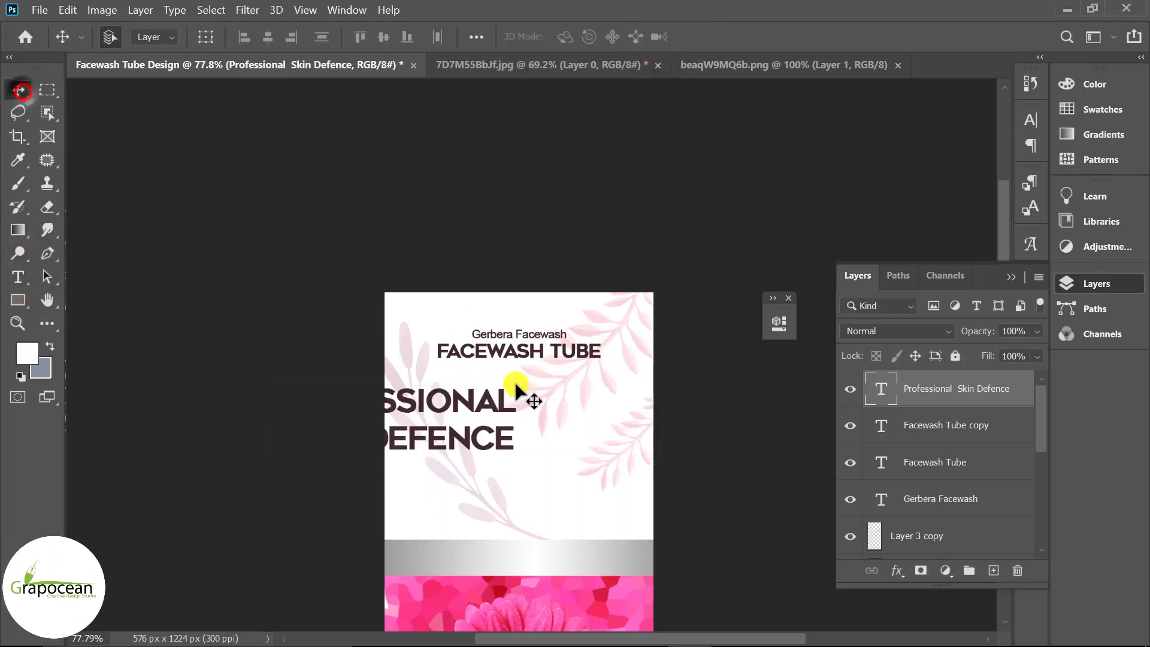
drag(443, 409, 590, 413)
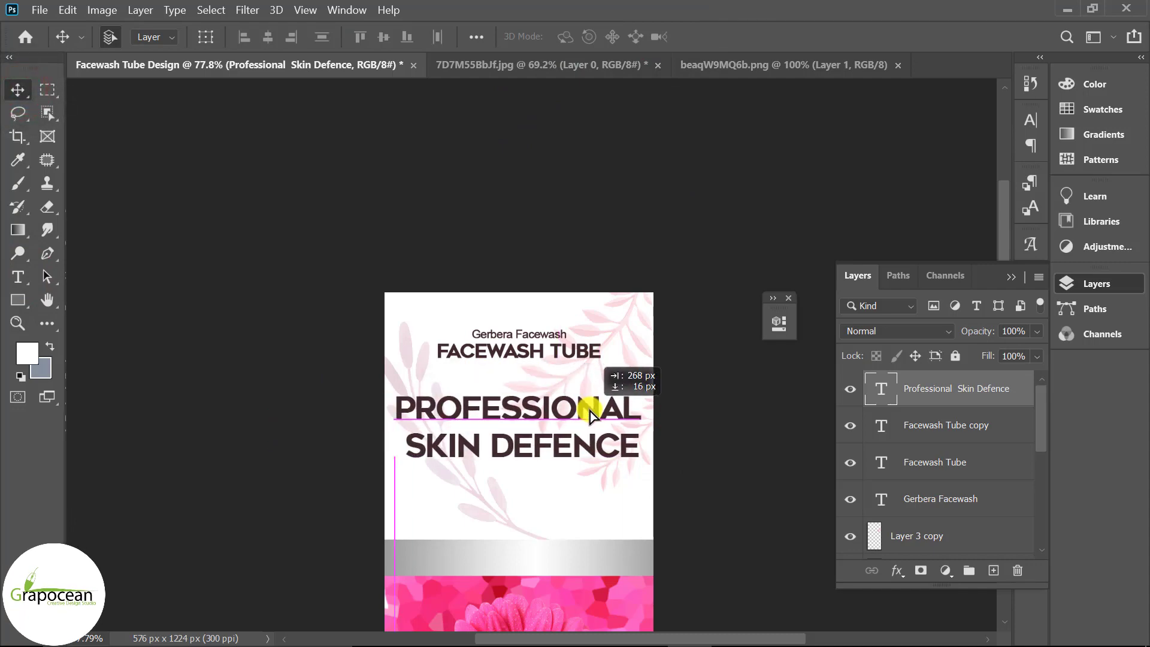
scroll(653, 471, down, 2)
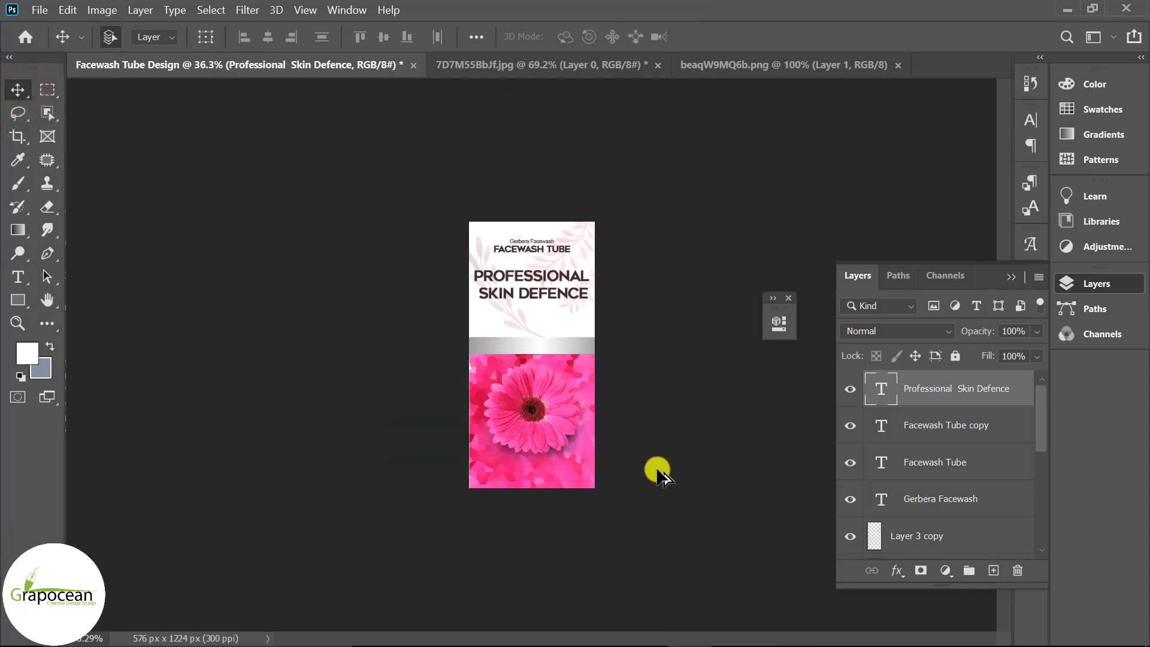
scroll(555, 278, up, 2)
scroll(567, 295, up, 2)
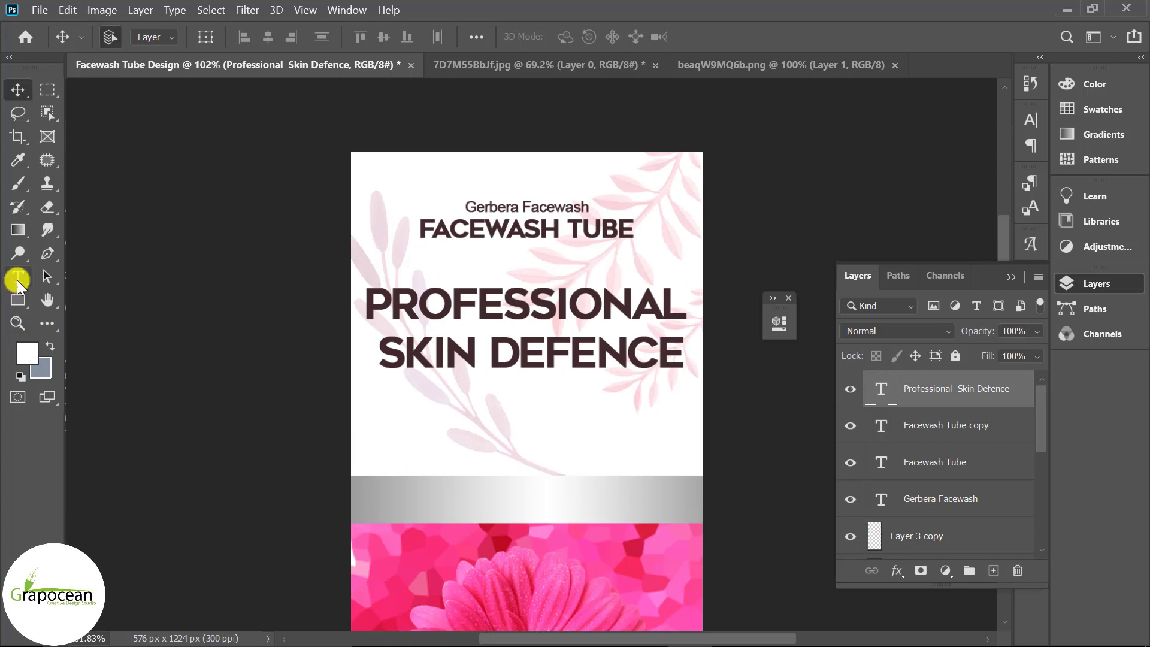
Step: Shrink SKIN DEFENCE to 9 pt and tighten its leading under PROFESSIONAL
click(17, 279)
click(484, 228)
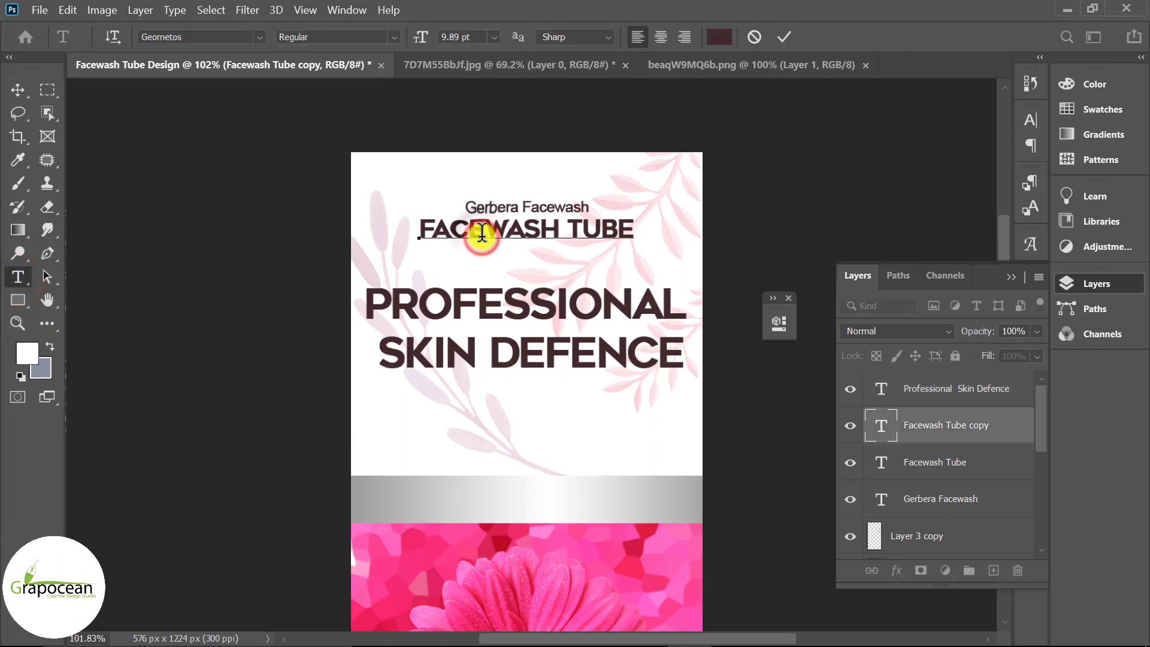
click(17, 89)
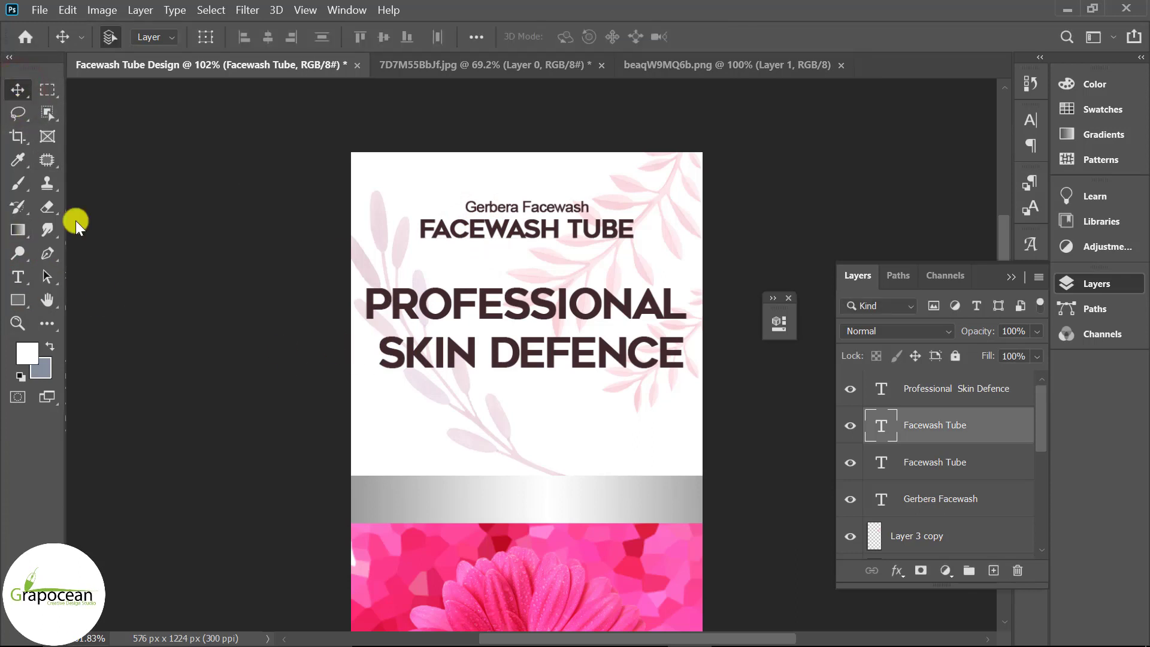
click(17, 277)
drag(374, 347, 744, 367)
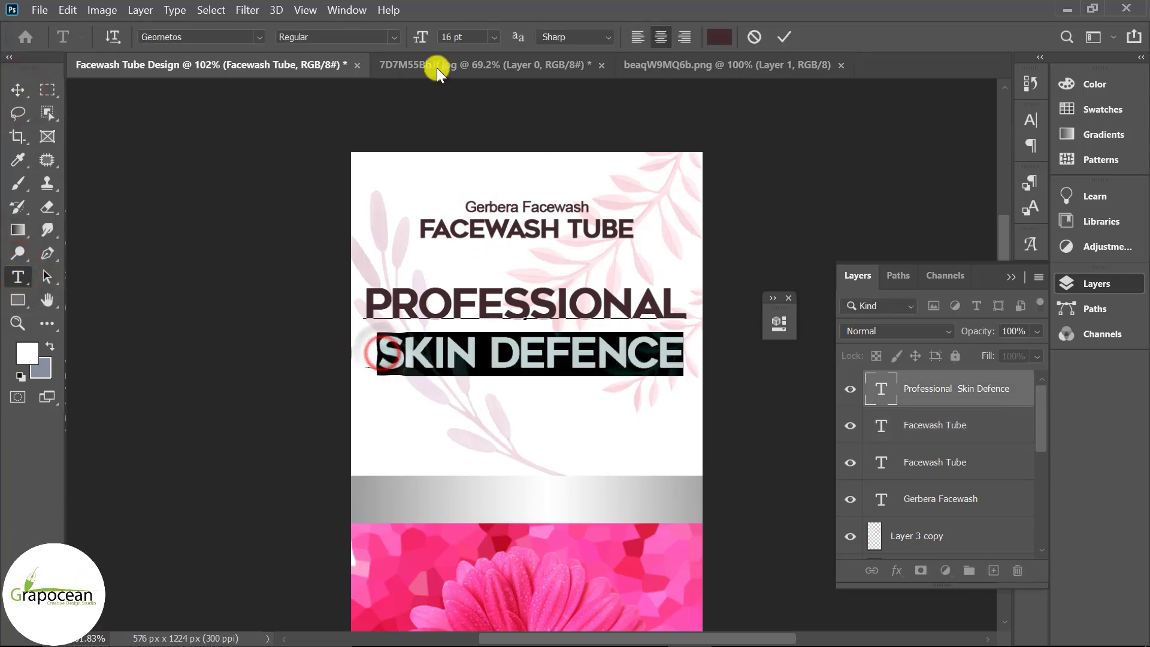
text(9.89)
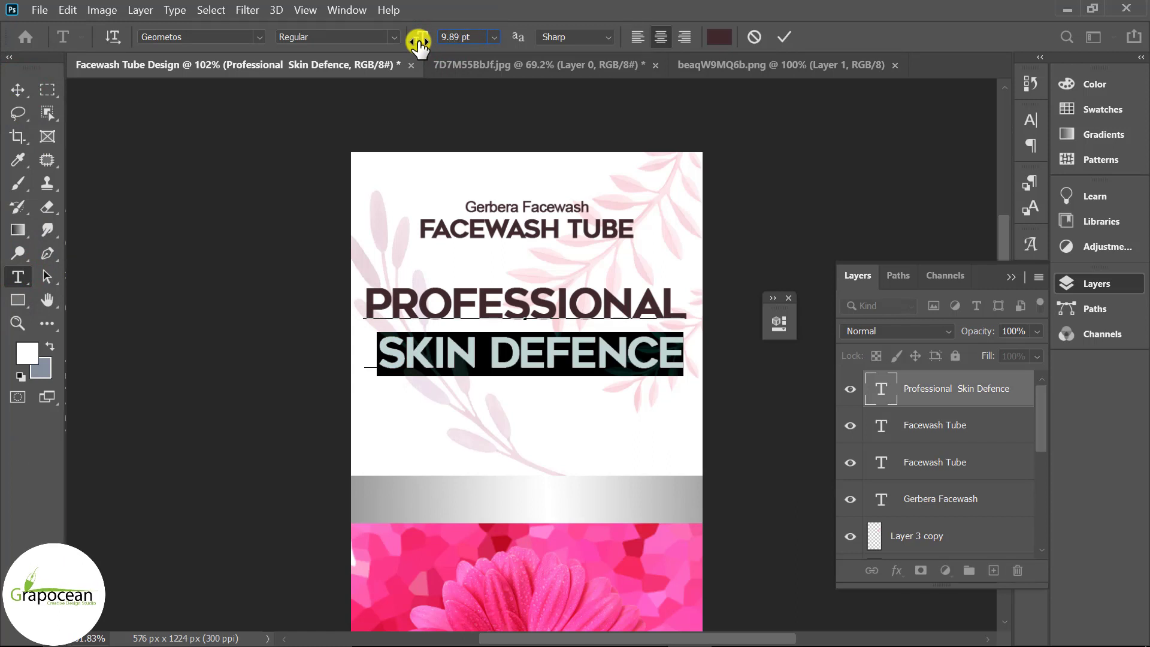
click(632, 363)
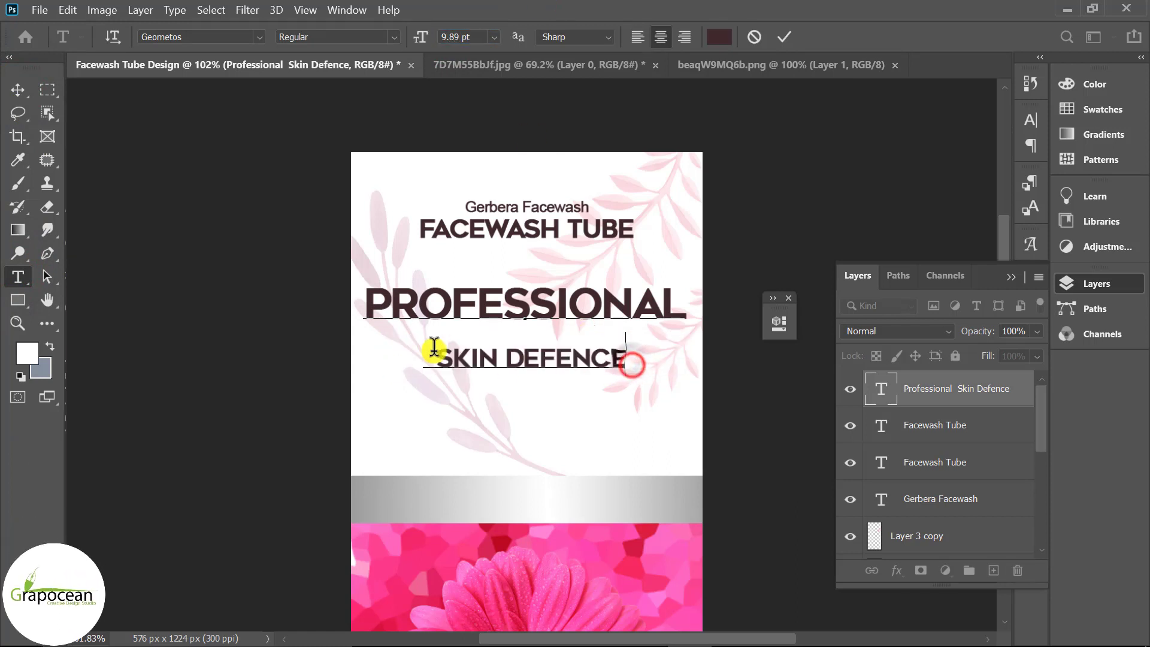
key(shift+Left)
key(alt+Up)
key(alt+Up)
key(alt+Up)
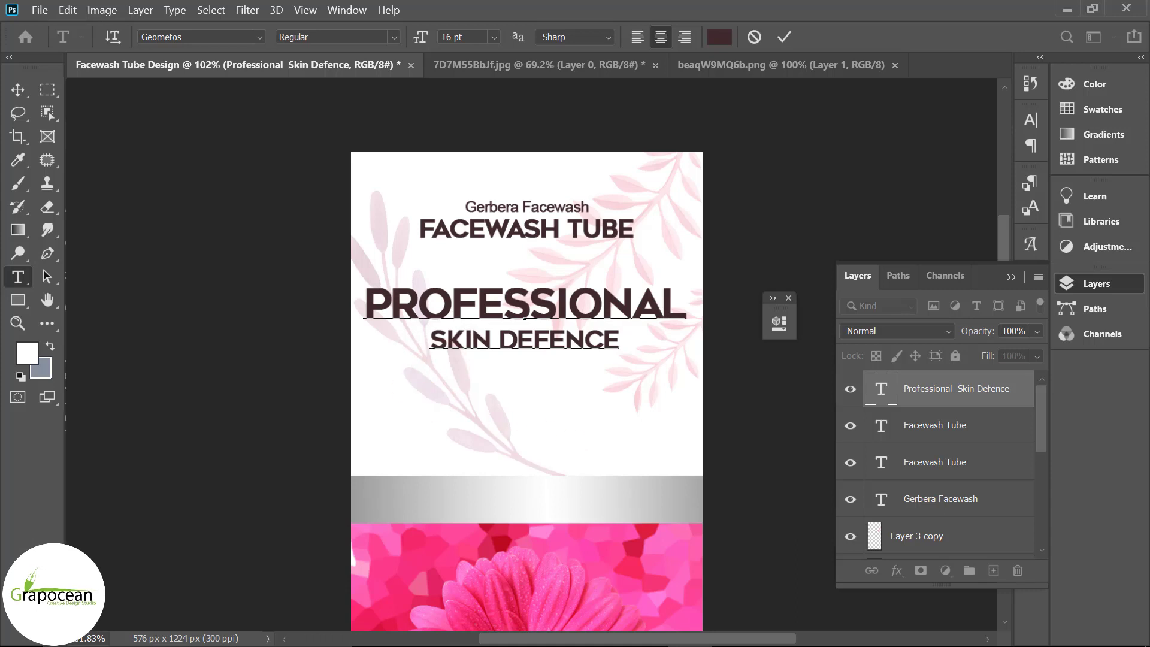
click(18, 92)
scroll(758, 411, down, 3)
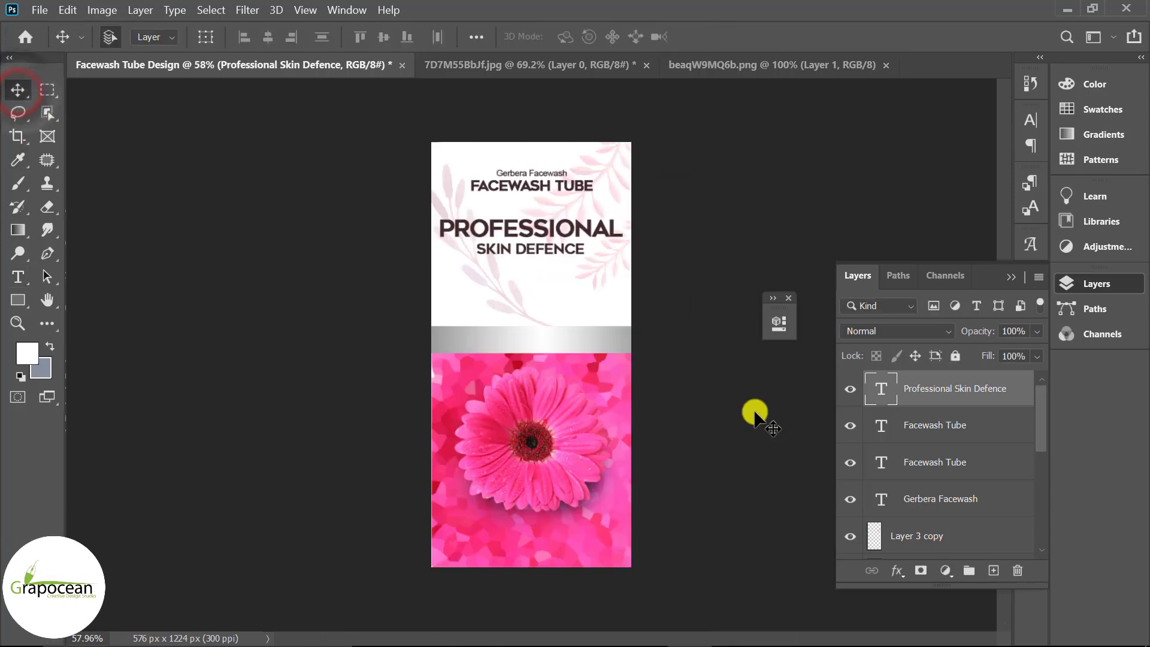
scroll(737, 419, up, 2)
Step: Recolour PROFESSIONAL bright pink (ff4697) sampled from the gerbera flower
click(18, 276)
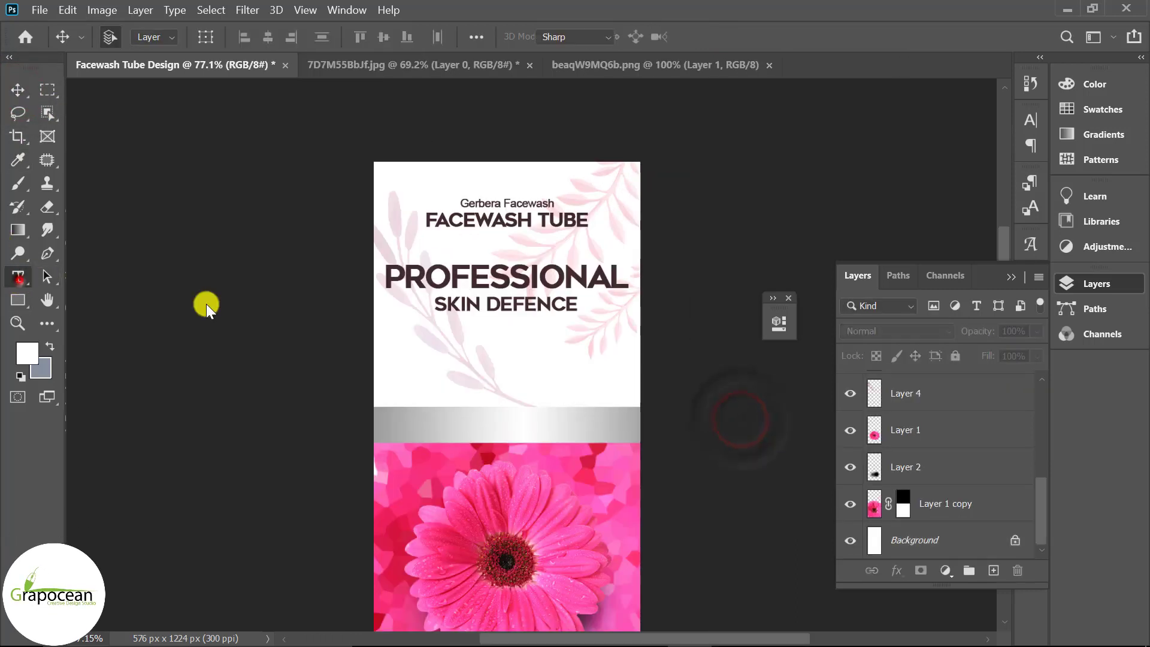
drag(390, 279, 480, 279)
key(ctrl+a)
click(566, 280)
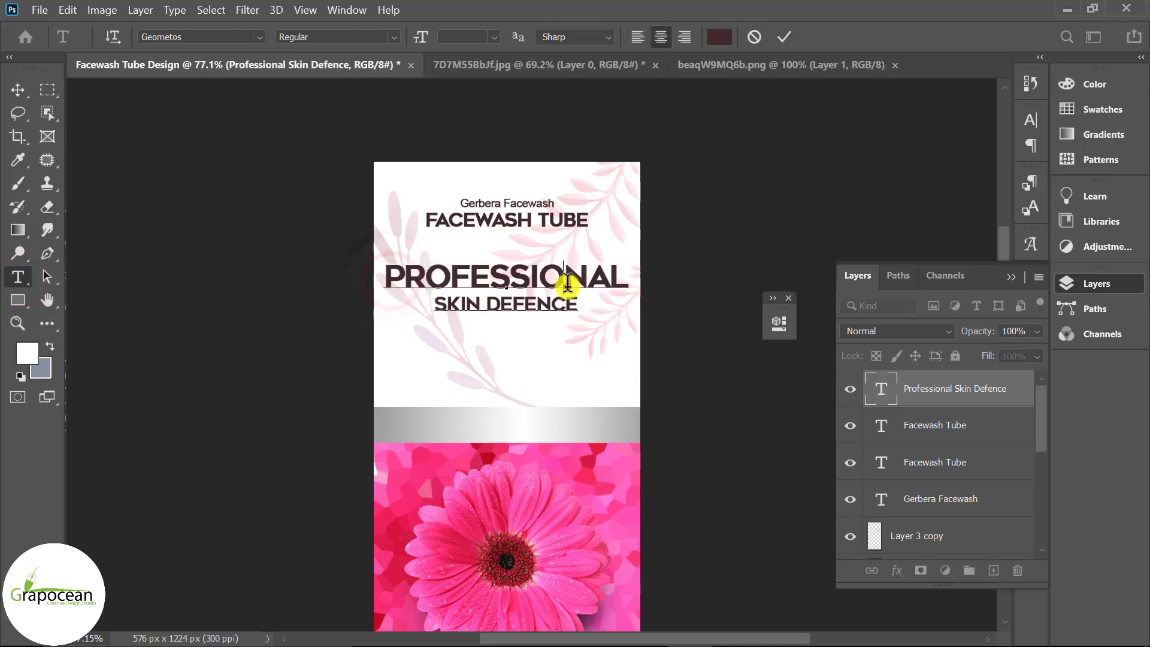
drag(400, 270, 635, 275)
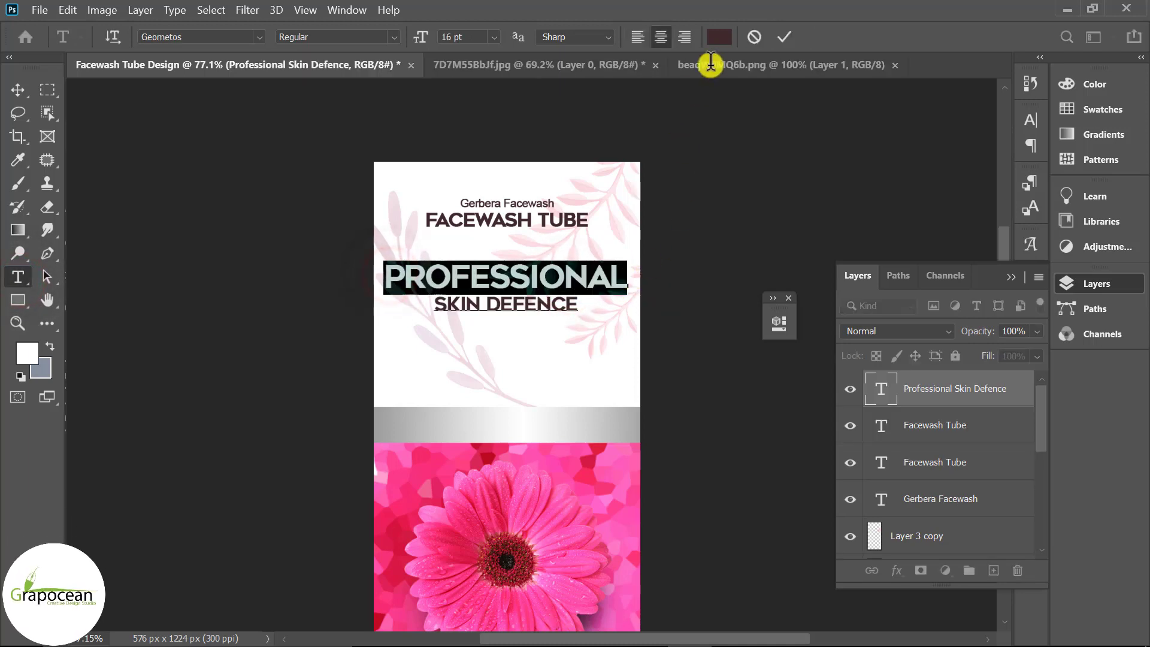
click(718, 37)
click(533, 495)
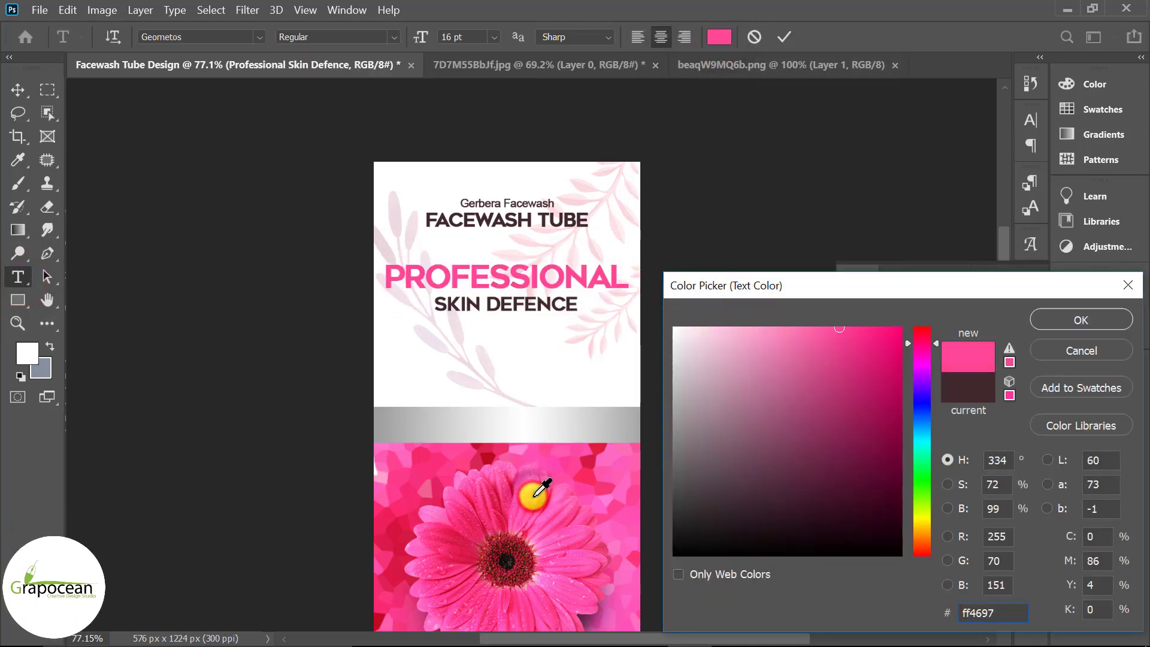
click(1054, 324)
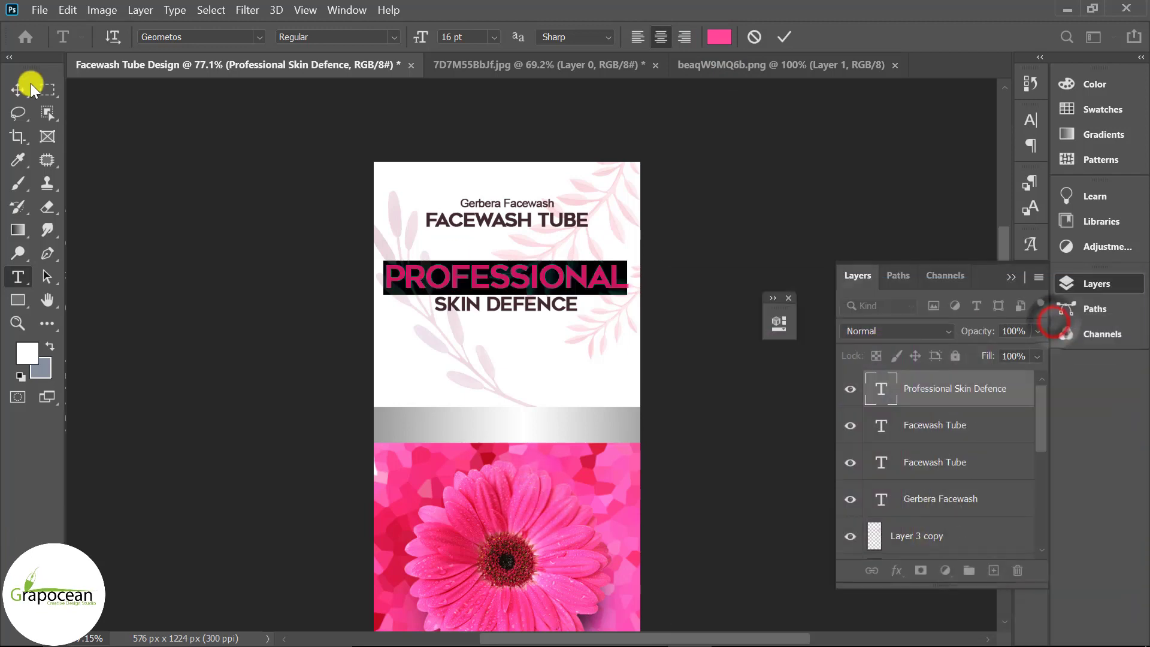
click(17, 90)
scroll(556, 151, up, 2)
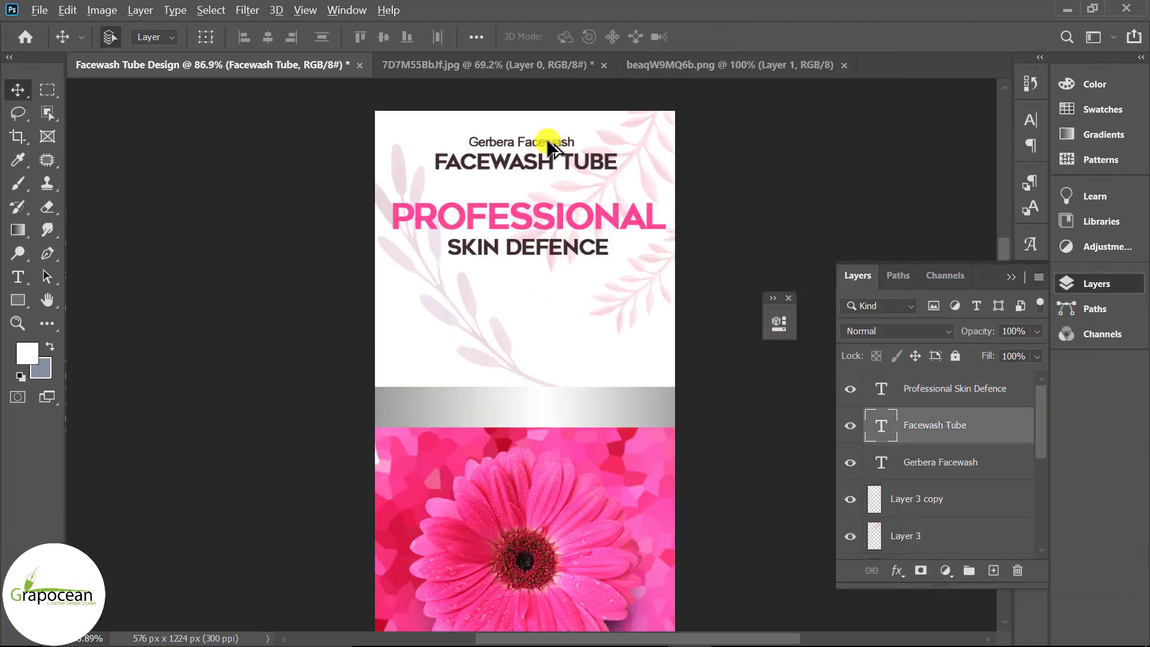
Step: Copy Gerbera Facewash below SKIN DEFENCE, retype it as All Skin Types, and duplicate it beneath
drag(548, 144, 545, 297)
scroll(556, 319, up, 5)
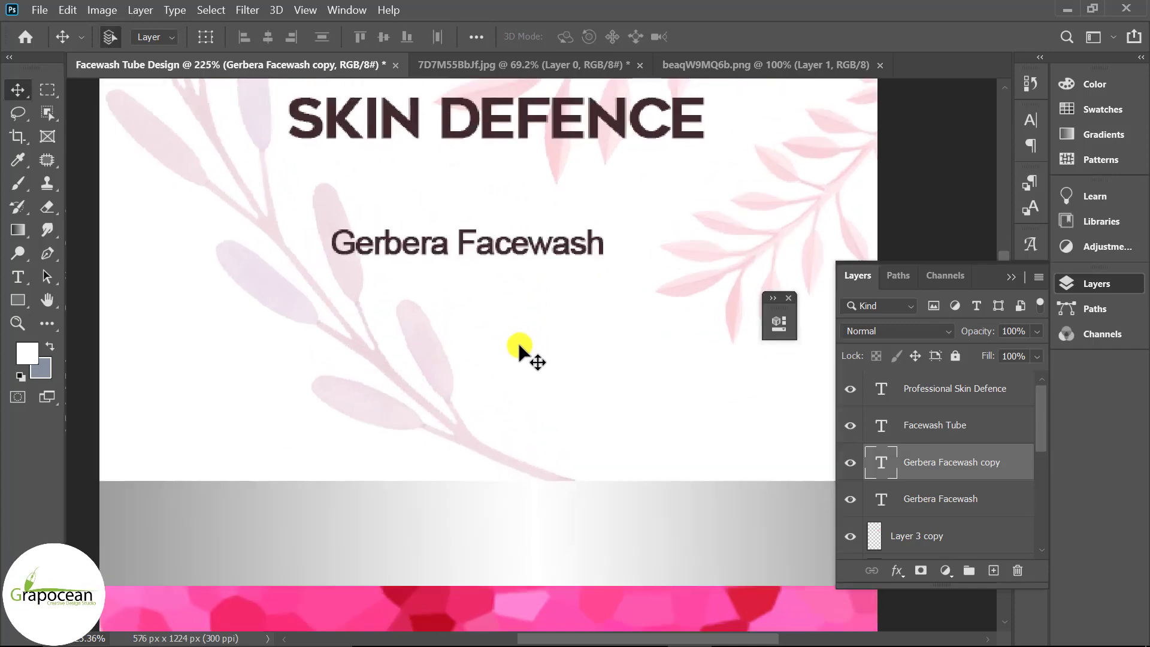
click(23, 270)
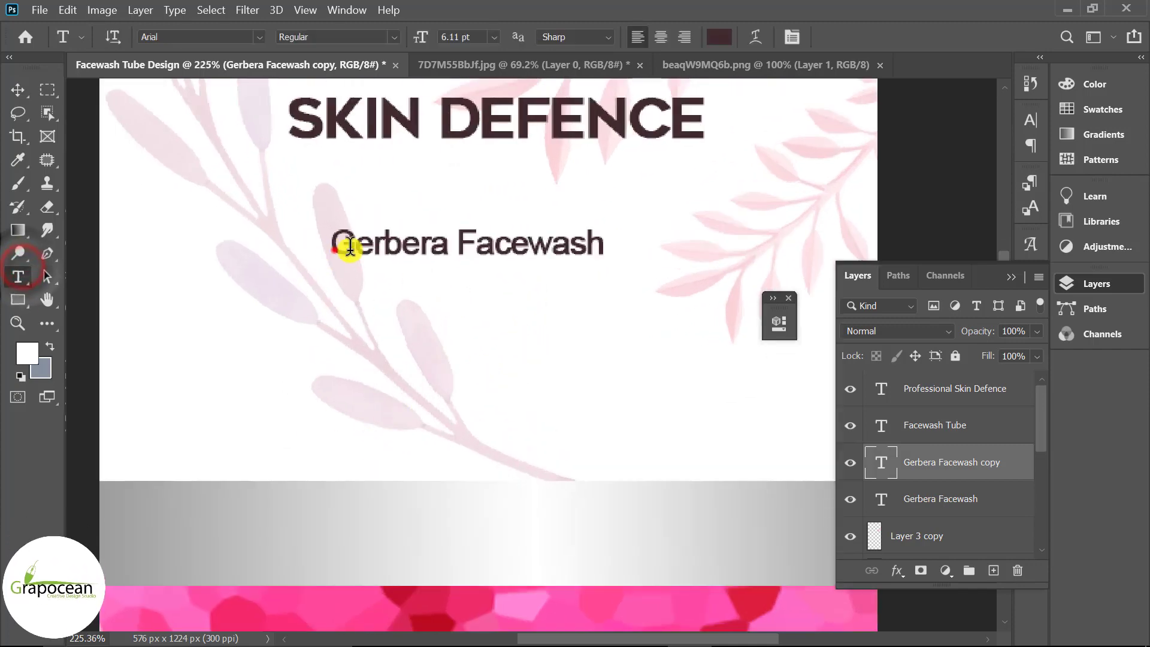
drag(330, 245, 638, 264)
key(ctrl+a)
text(A)
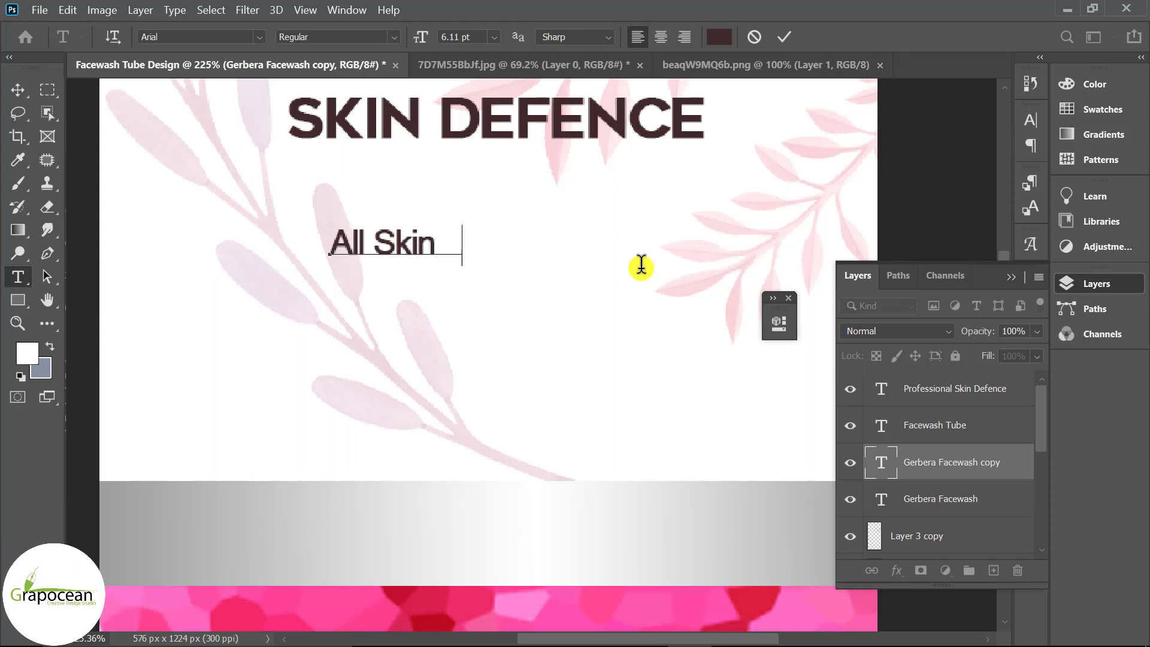
text( s)
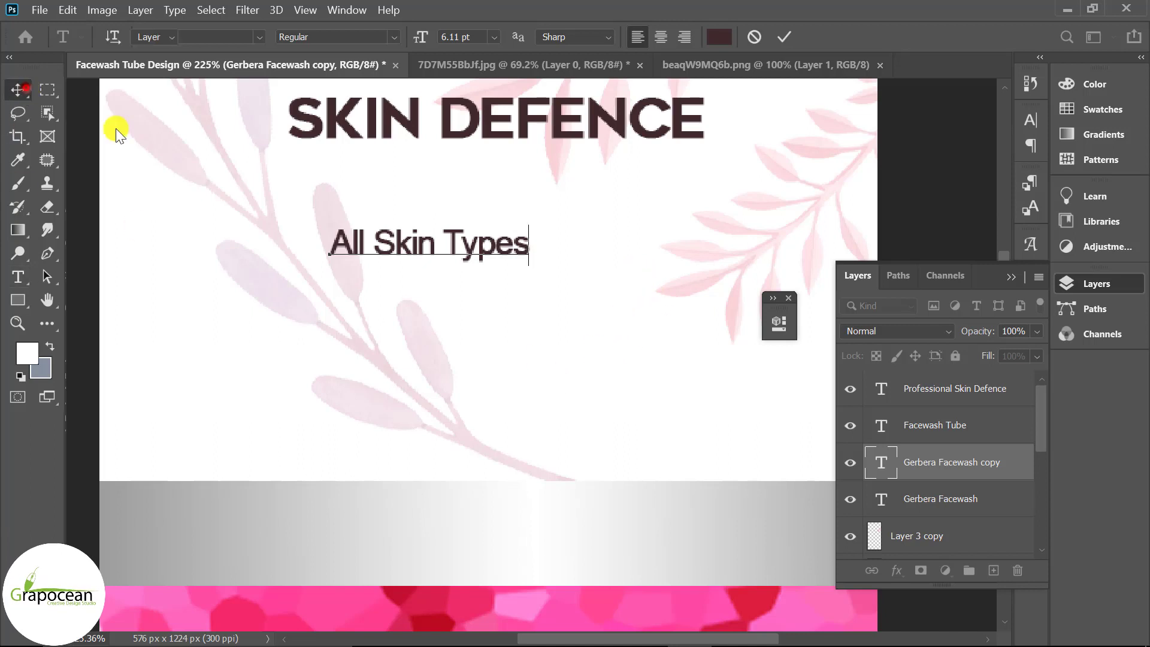
click(17, 90)
mouse_move(495, 251)
mouse_down()
mouse_move(545, 237)
mouse_move(531, 272)
mouse_up()
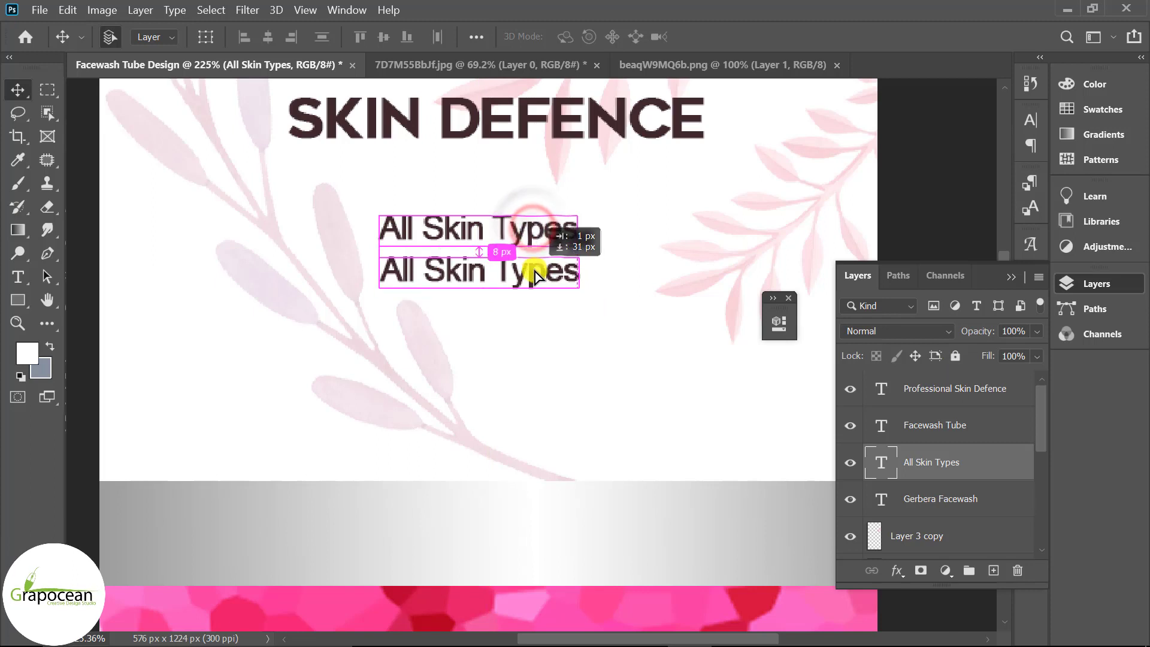
Step: Retype the lower tagline copy as 3 special Edision
click(18, 277)
drag(381, 269, 689, 274)
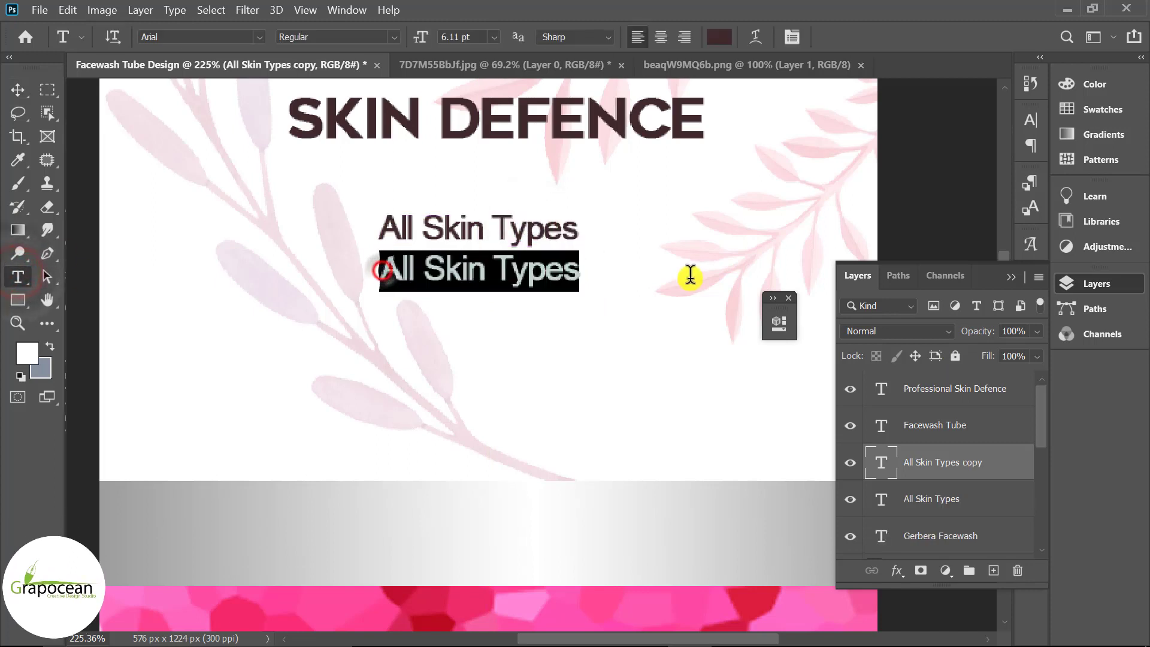
key(BackSpace)
text(3)
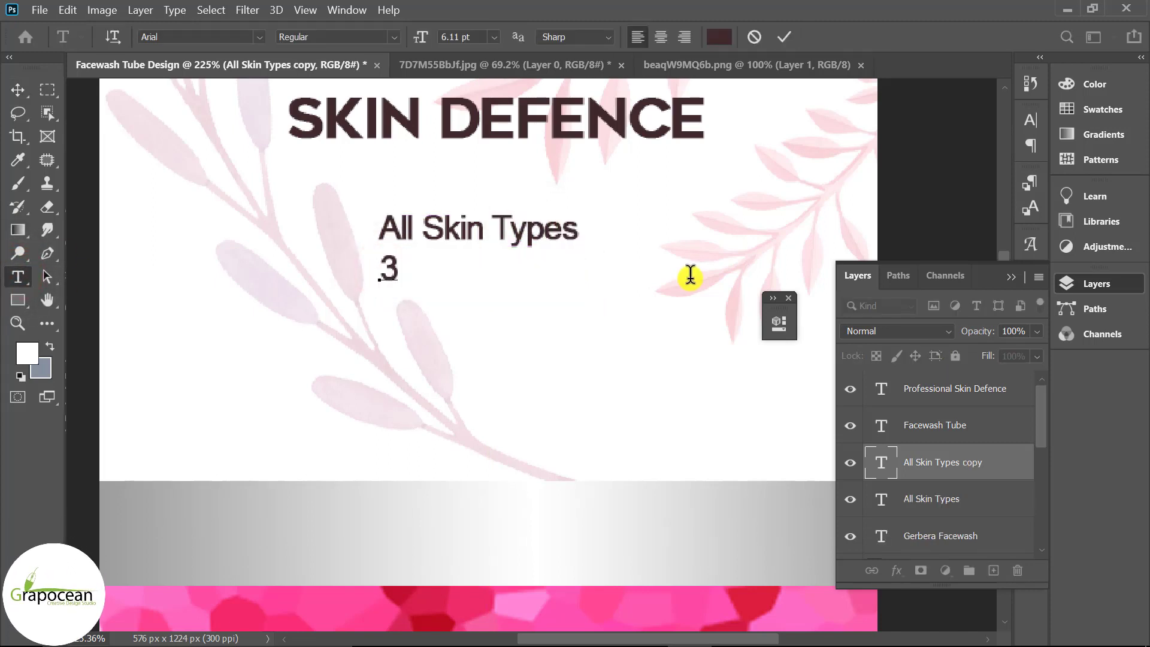
text( speci)
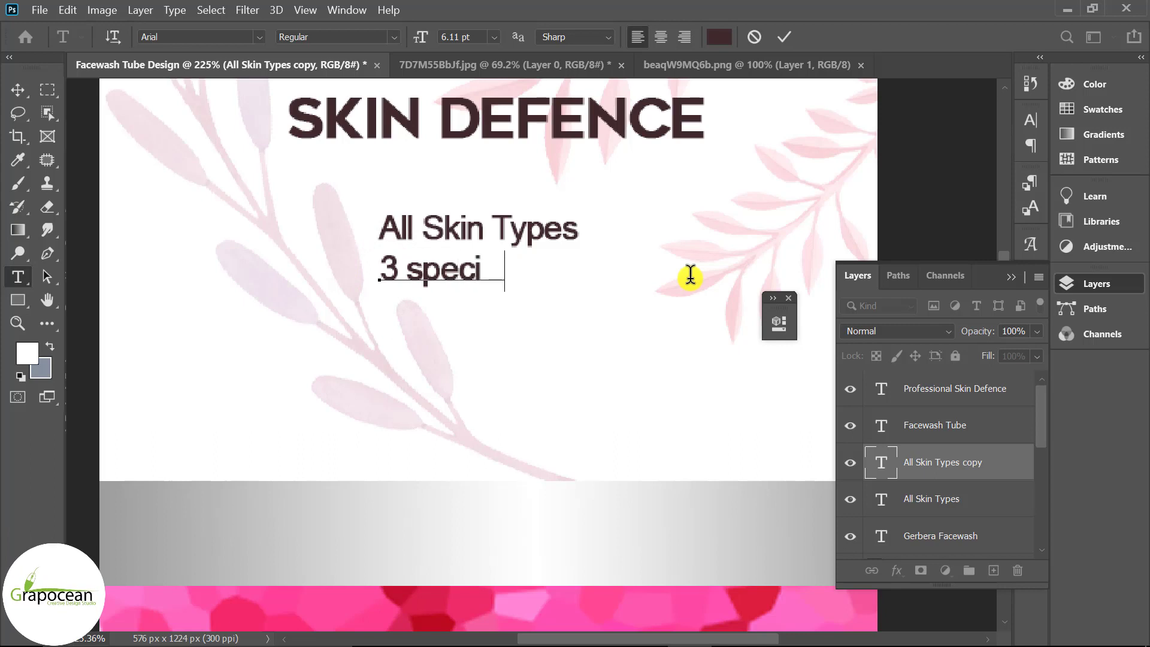
text(al Edi)
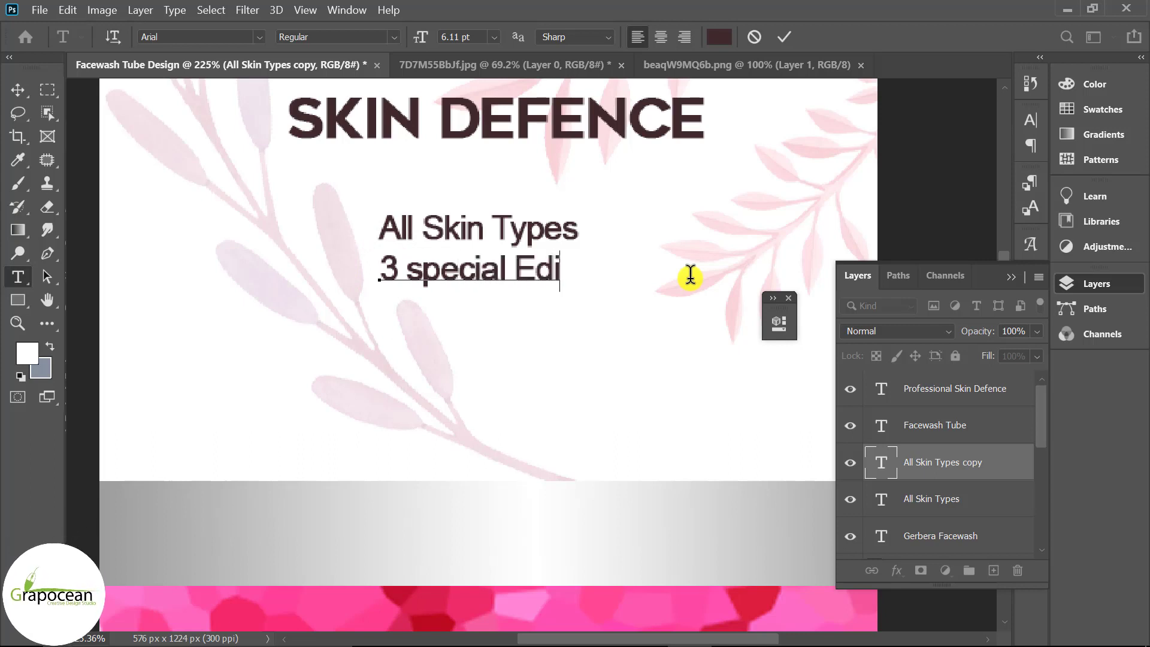
text(sion)
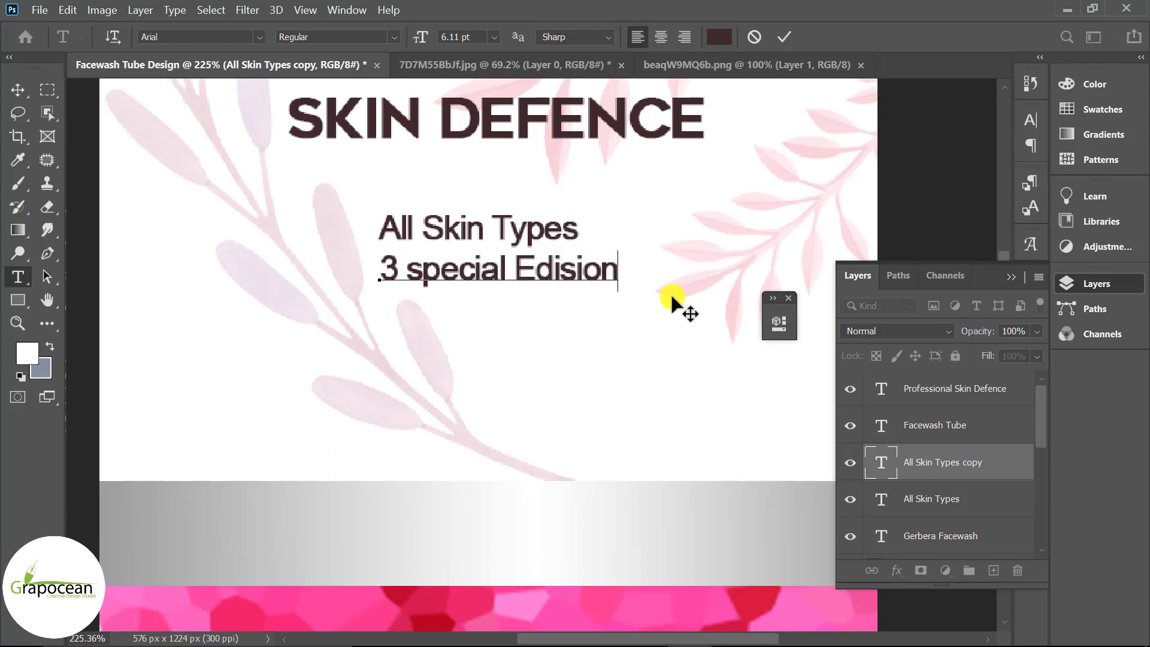
click(17, 89)
Step: Centre 3 special Edision and All Skin Types horizontally against the Background
drag(1043, 451, 1032, 554)
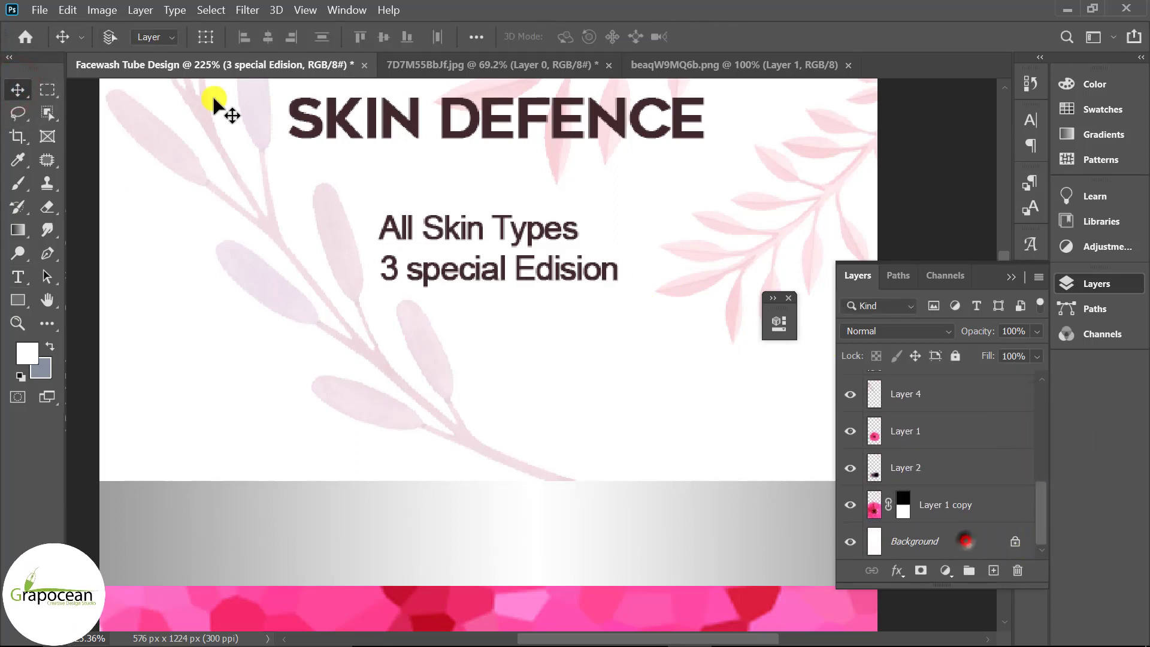
click(267, 36)
click(526, 228)
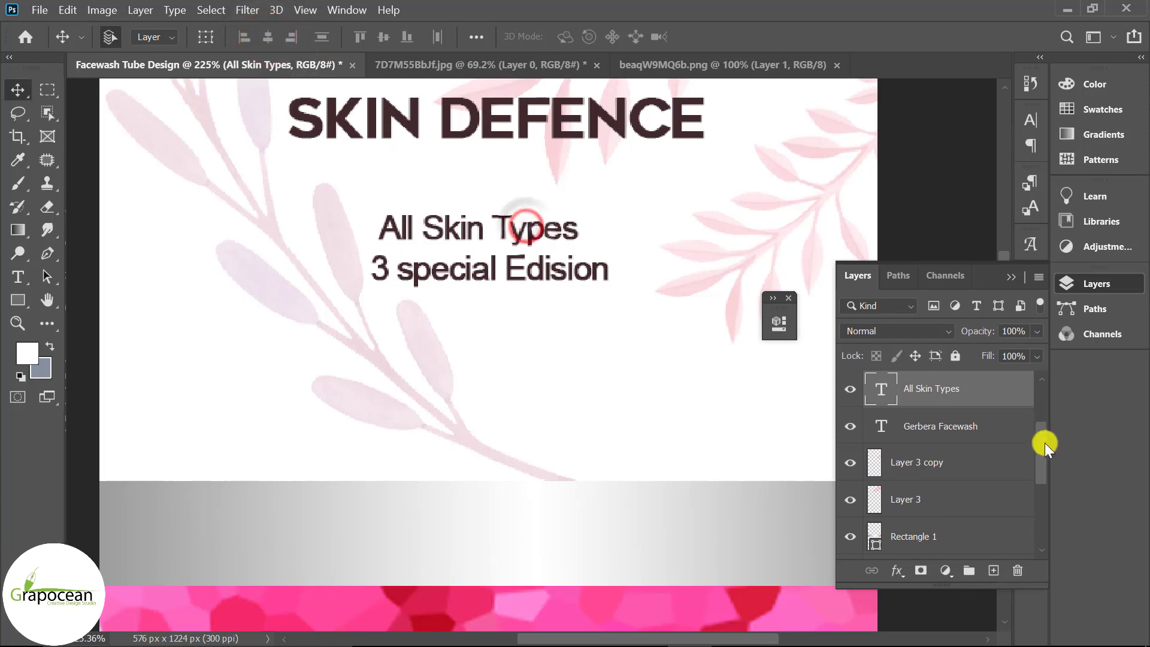
drag(1044, 443, 1040, 509)
ctrl+click(958, 541)
click(268, 36)
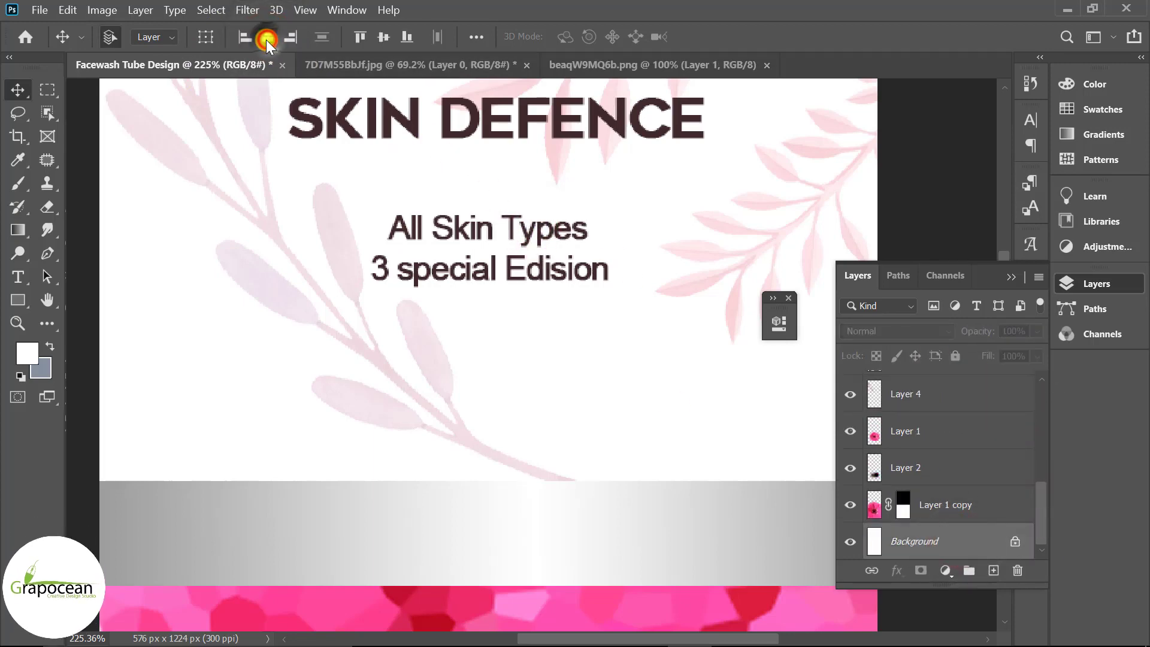
key(ctrl+0)
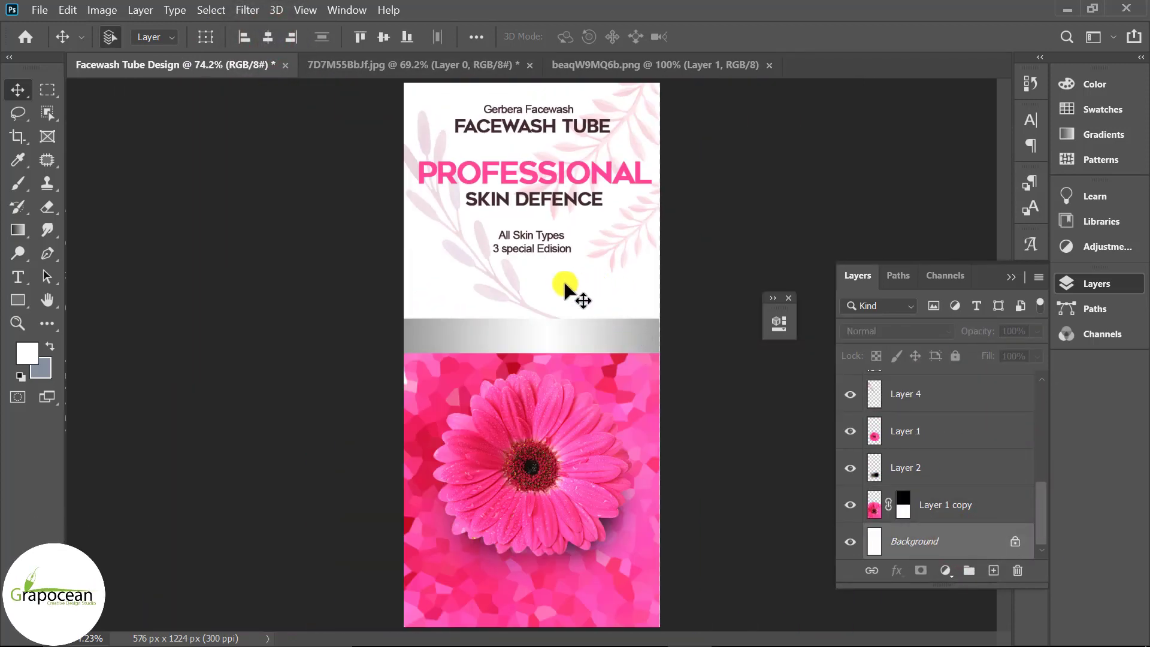
scroll(564, 288, up, 3)
scroll(560, 296, up, 3)
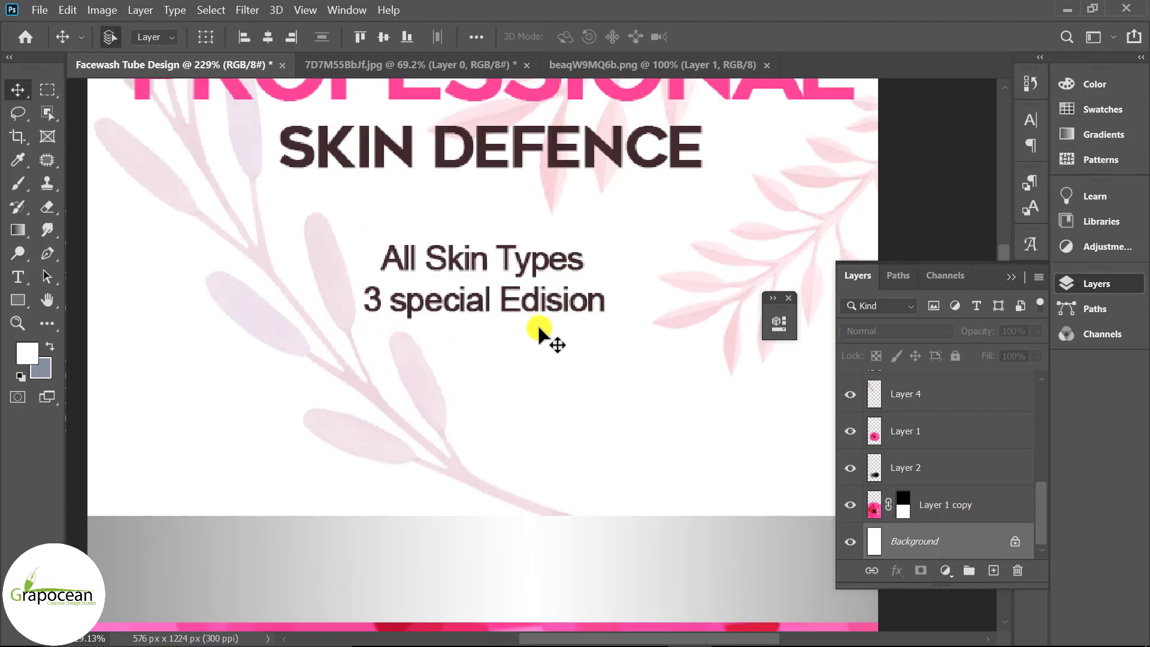
scroll(537, 322, up, 2)
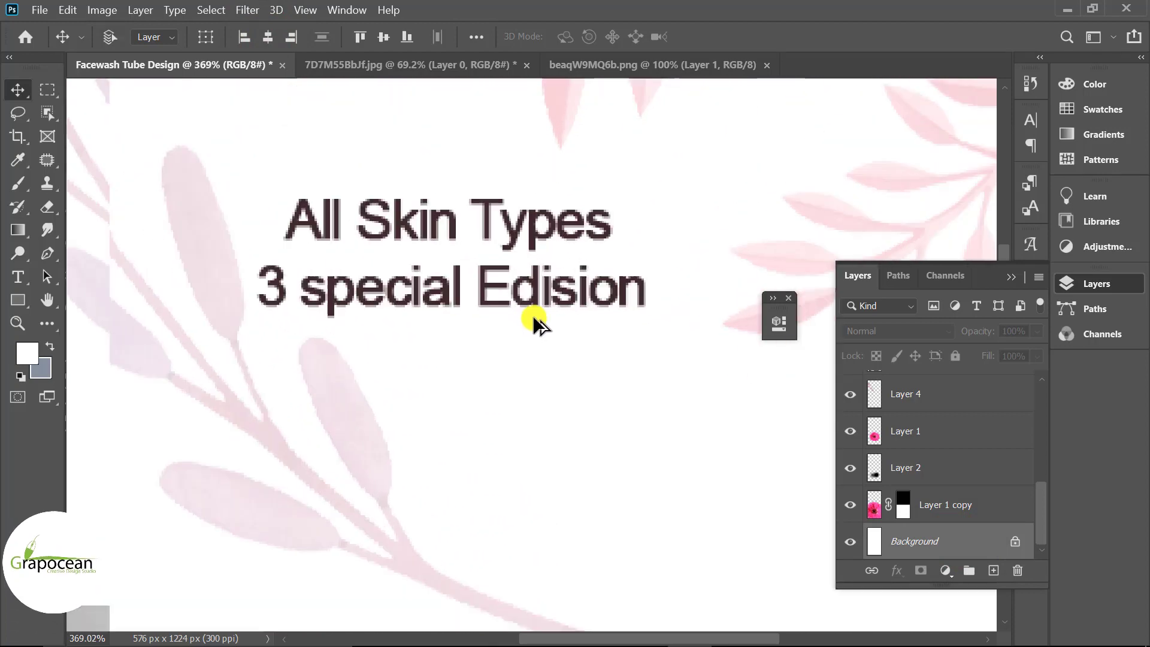
Step: Colour the All Skin Types line pink (ff7d91)
click(16, 276)
click(284, 219)
drag(663, 214, 286, 219)
click(716, 37)
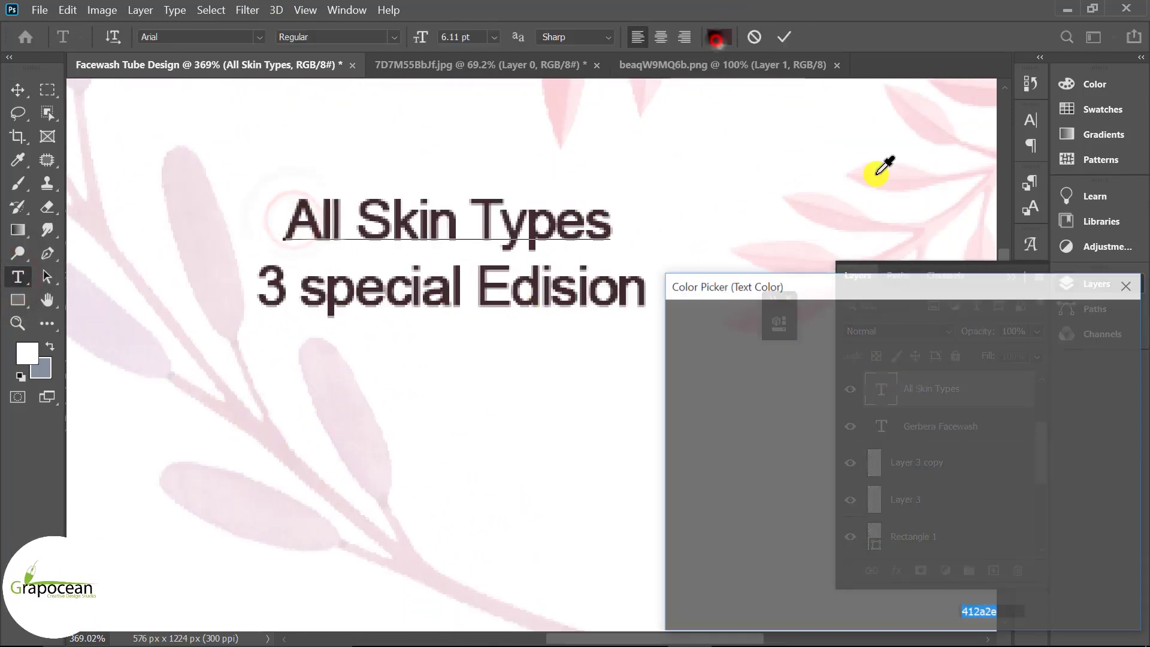
click(885, 174)
drag(751, 397, 794, 308)
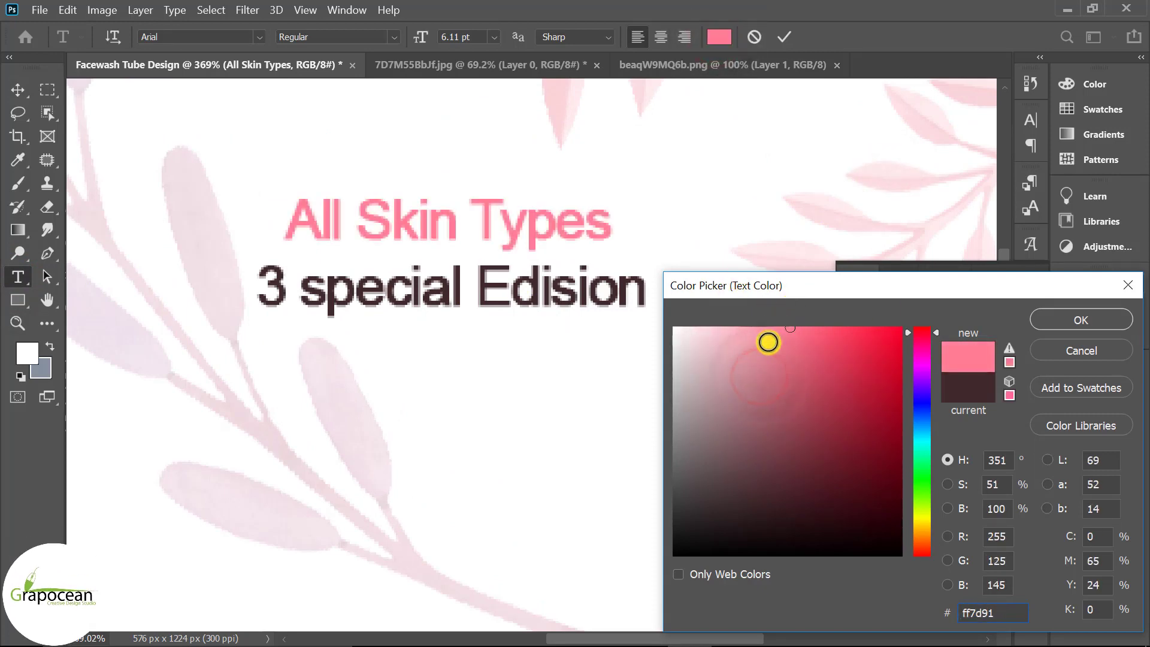
click(1059, 317)
click(18, 89)
Step: Duplicate PROFESSIONAL SKIN DEFENCE and place the copy on the silver band
scroll(590, 329, down, 5)
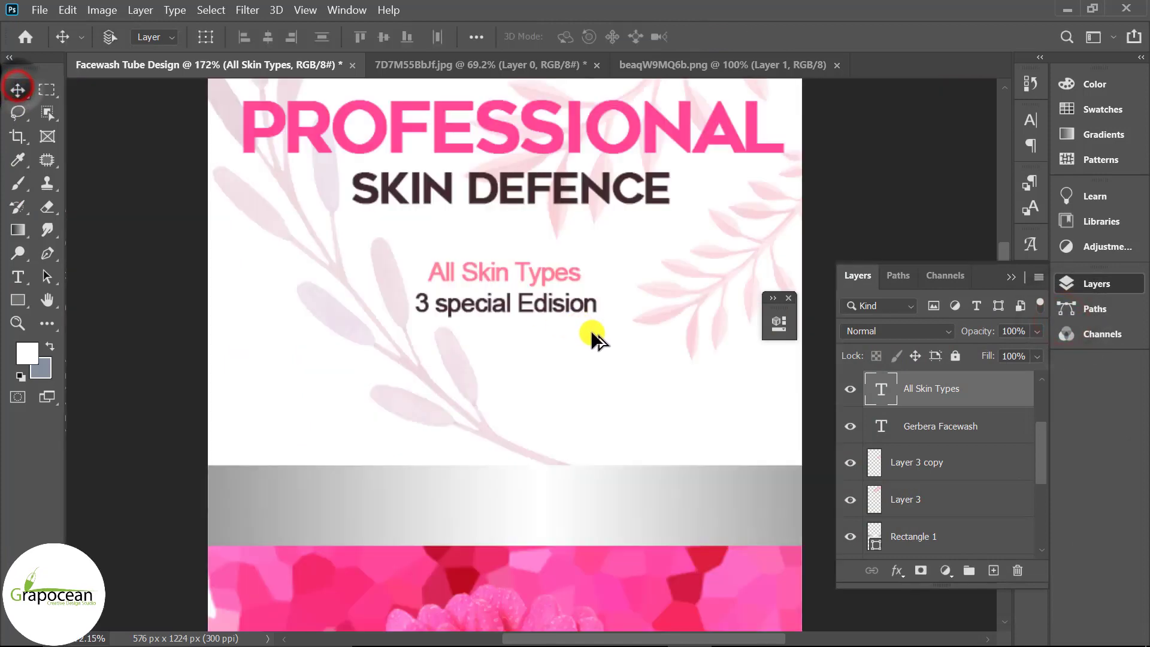
scroll(693, 425, down, 2)
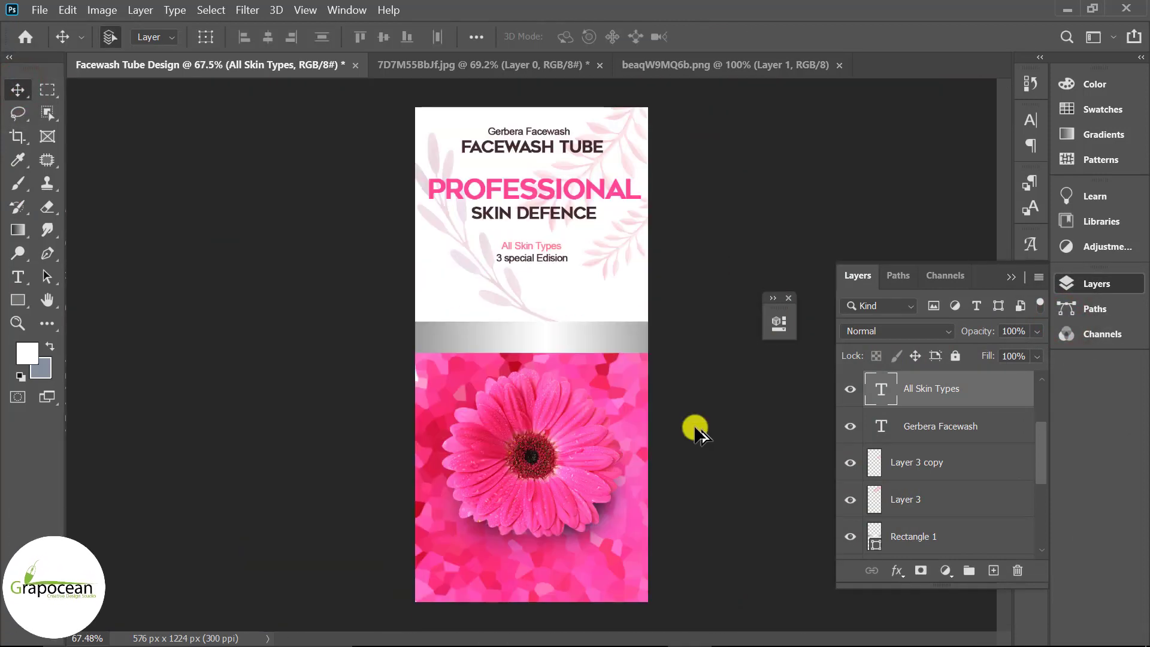
scroll(968, 440, up, 2)
scroll(968, 455, down, 1)
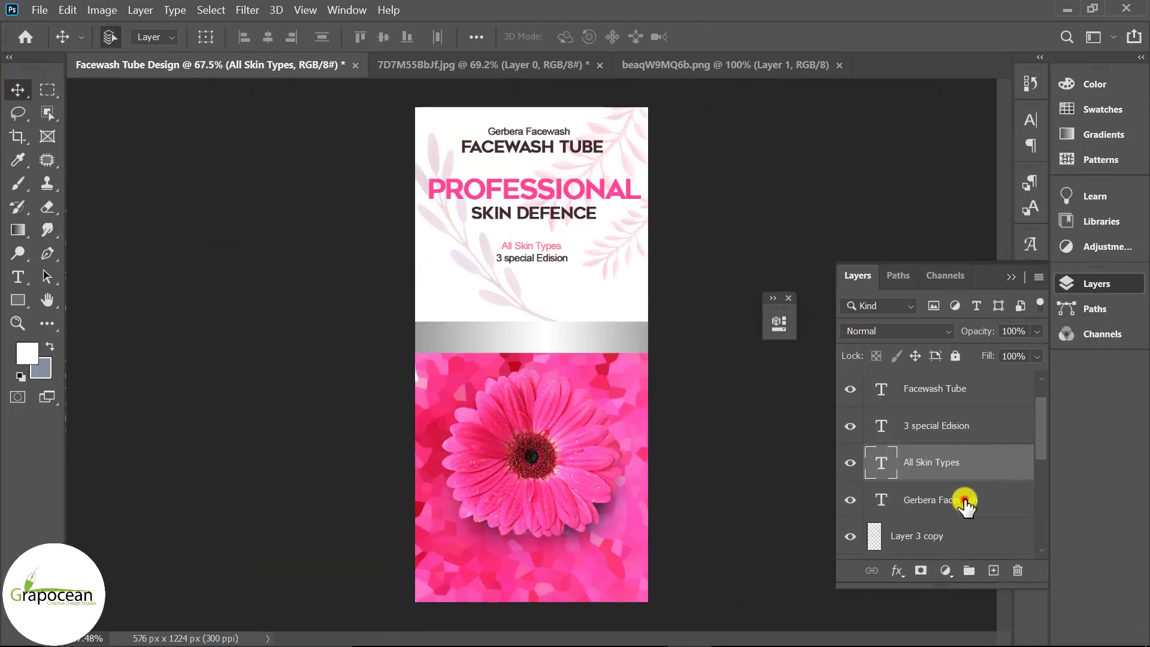
click(960, 495)
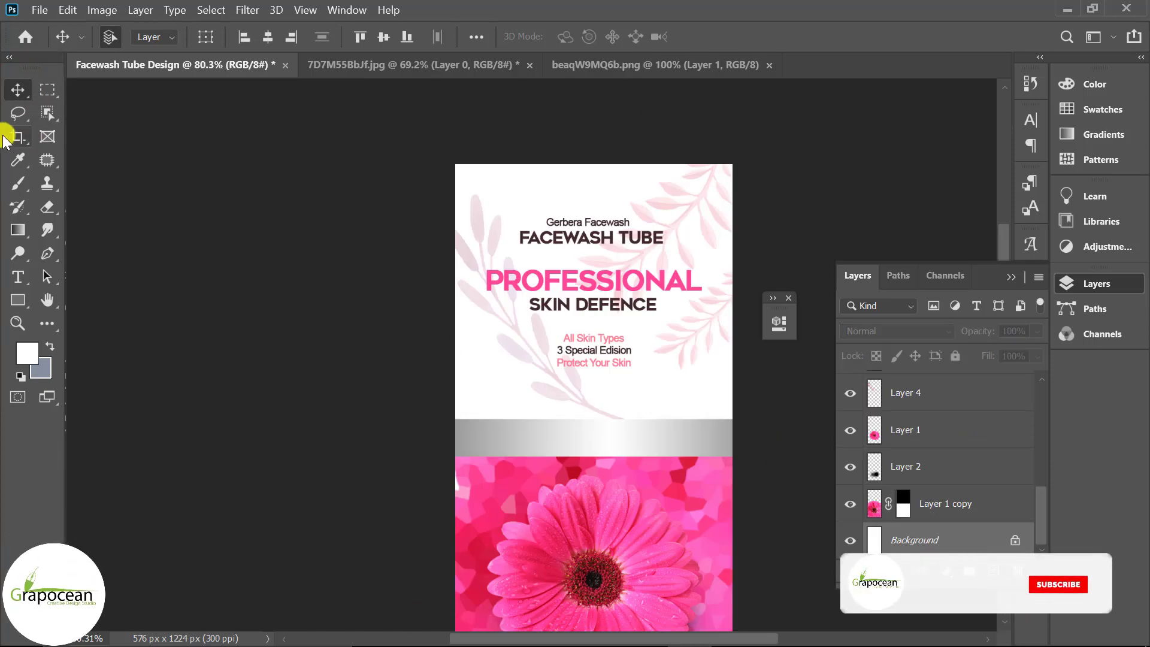
scroll(608, 337, up, 1)
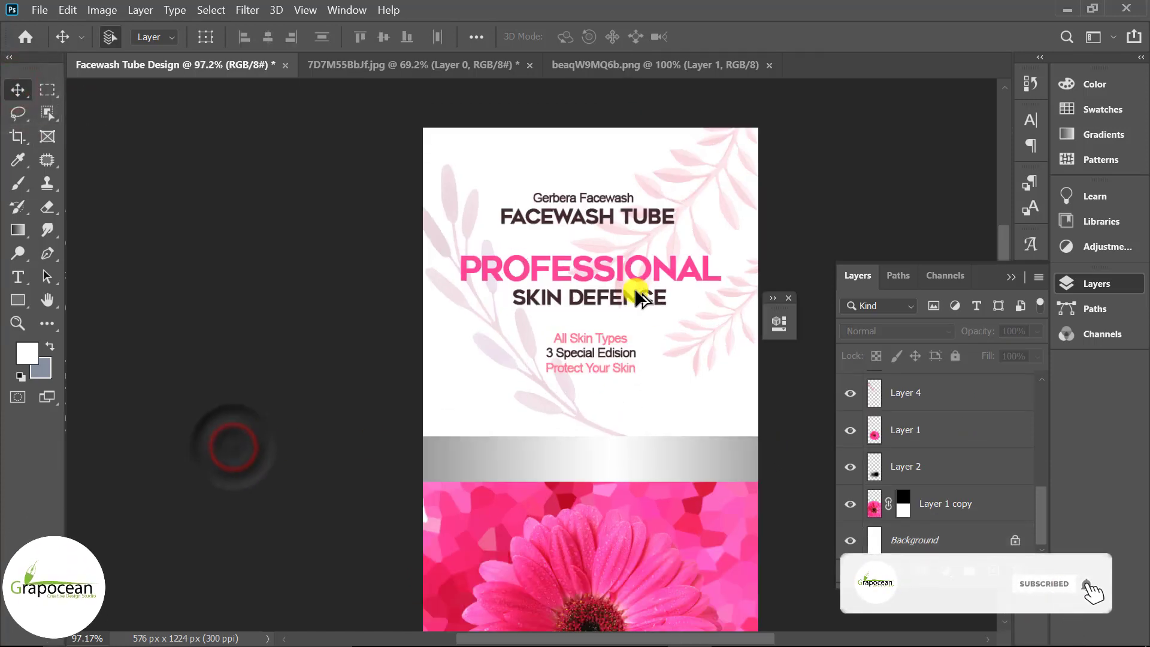
drag(640, 296, 651, 428)
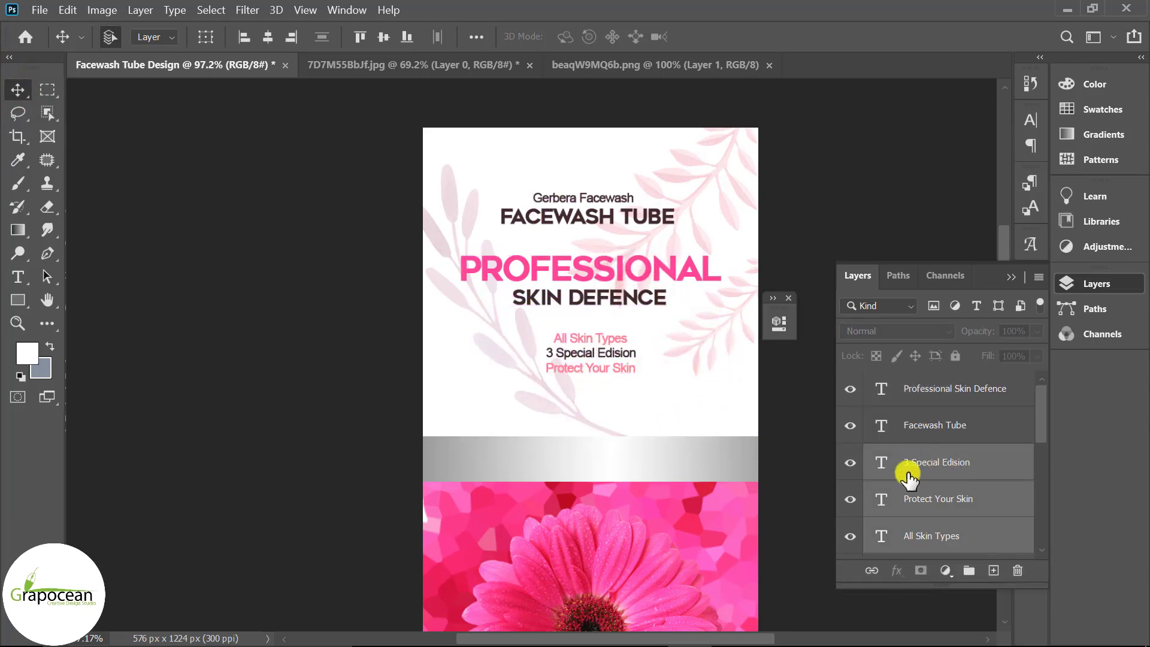
drag(625, 270, 604, 443)
Step: Delete PROFESSIONAL from the band copy and move SKIN DEFENCE onto the silver band
click(21, 277)
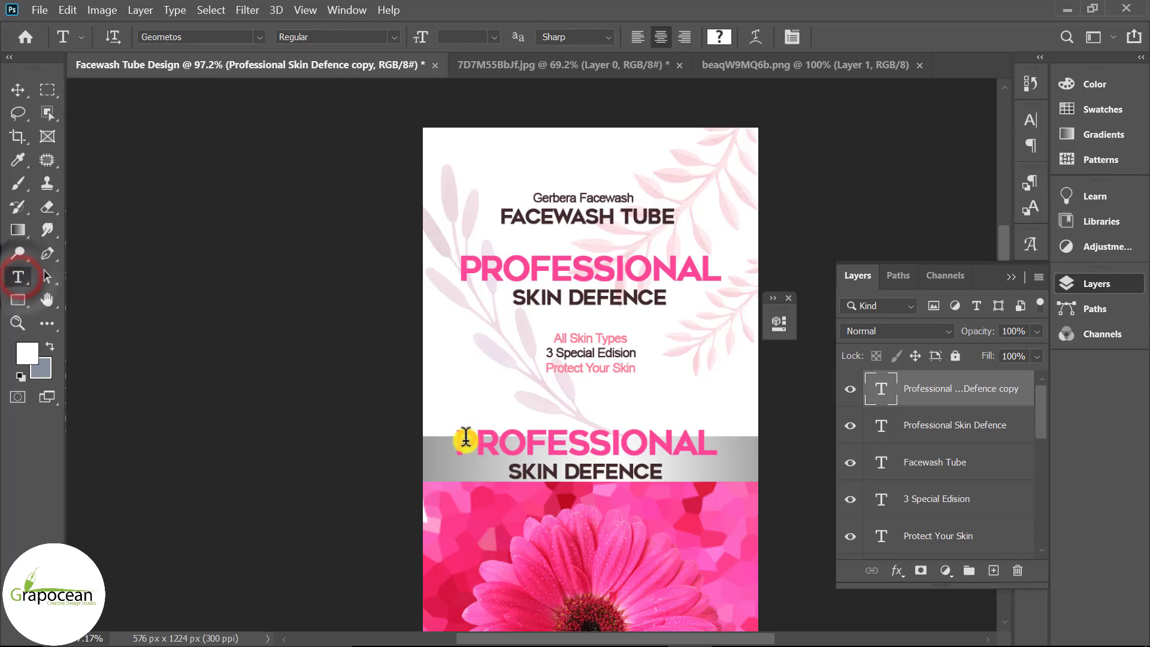
mouse_move(462, 440)
mouse_down()
mouse_move(751, 436)
mouse_move(446, 449)
mouse_up()
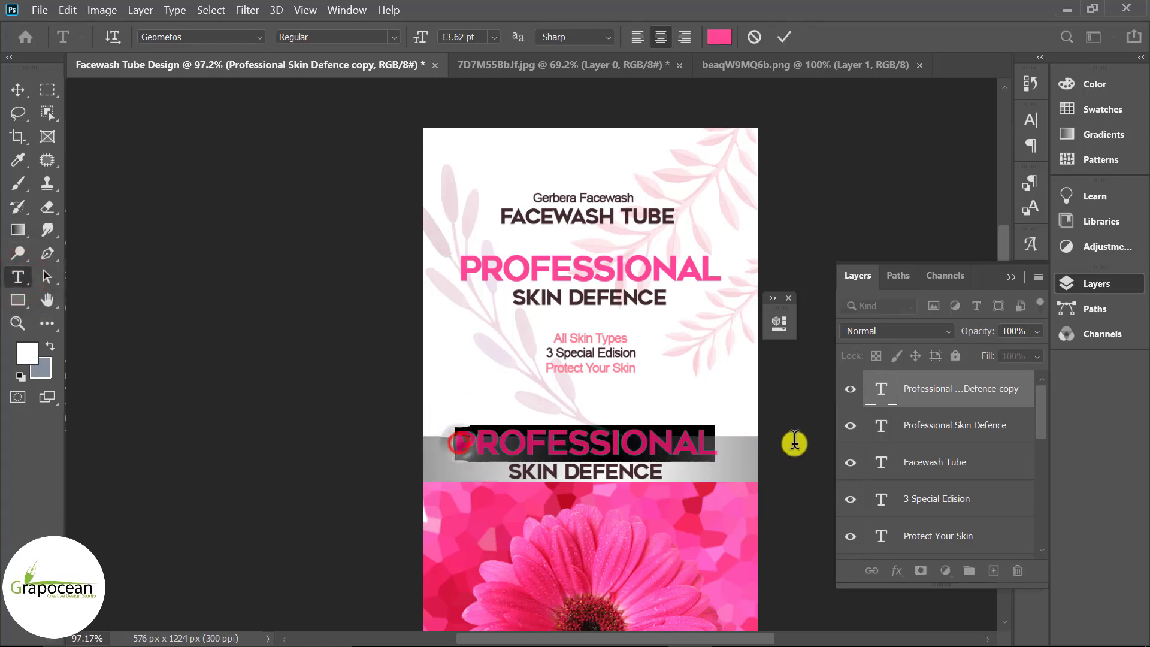
key(Delete)
click(15, 89)
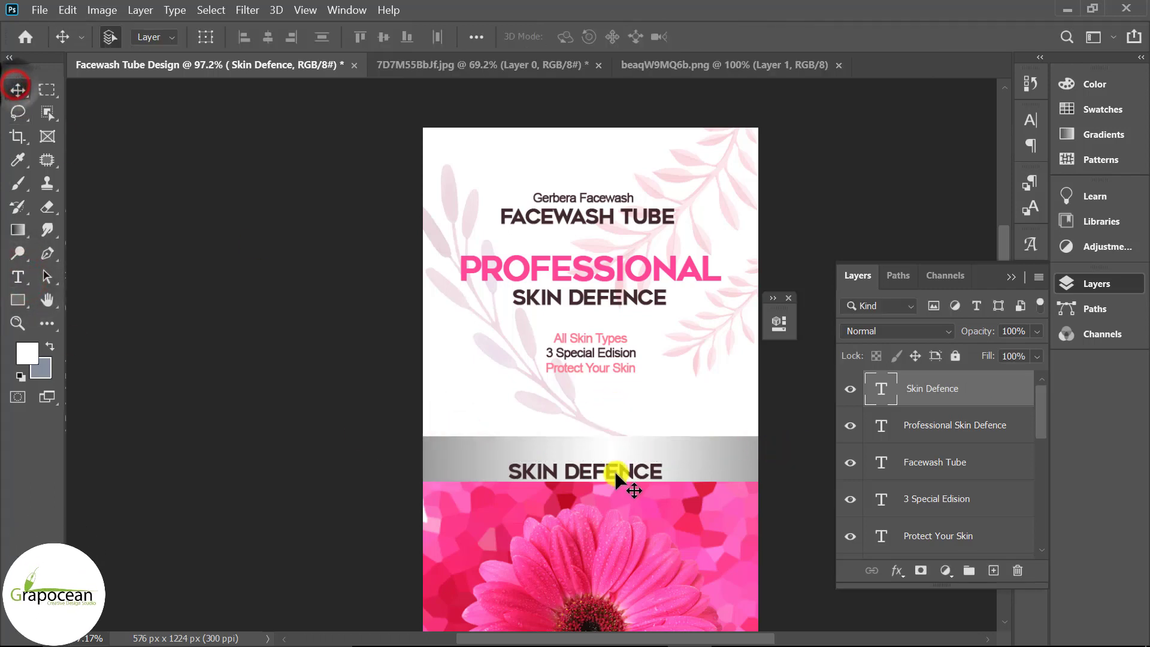
drag(614, 470, 613, 461)
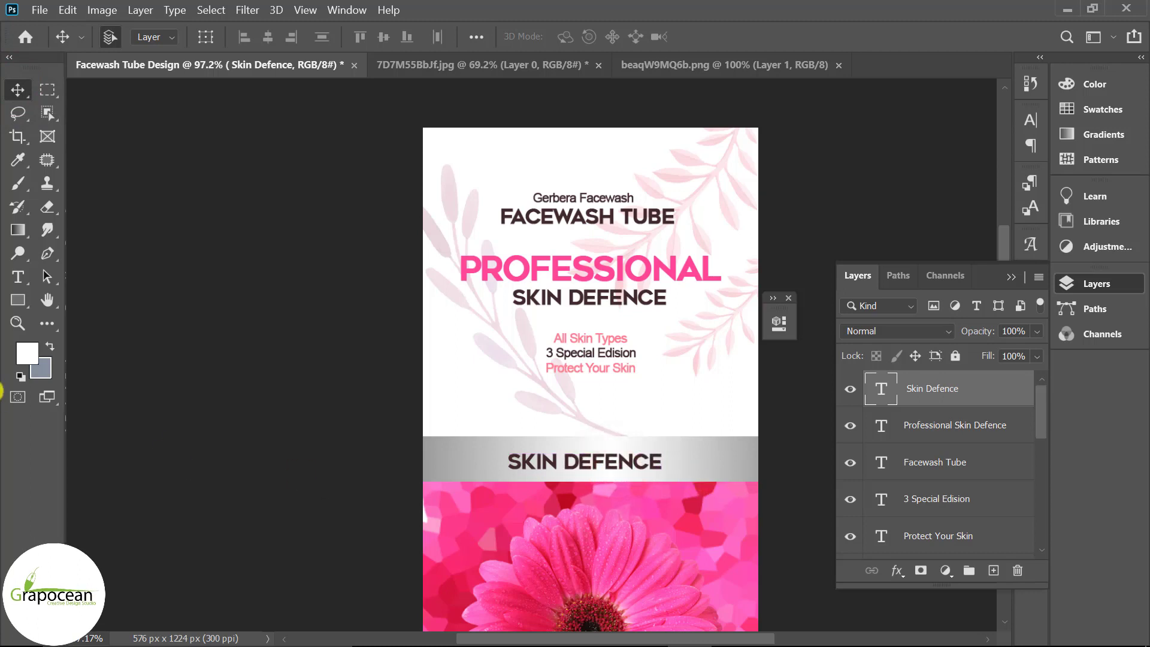
Step: Replace DEFENCE with ULTIMATE POWER so the band reads SKIN ULTIMATE POWER
click(21, 277)
drag(562, 461, 740, 458)
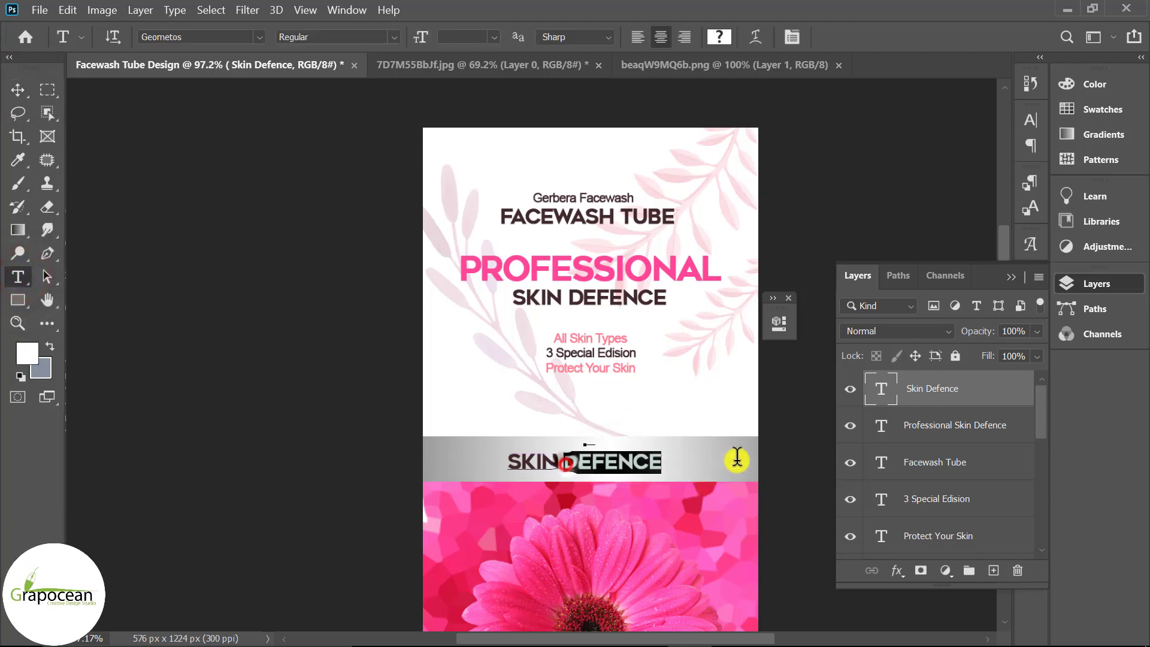
key(BackSpace)
text(ULT)
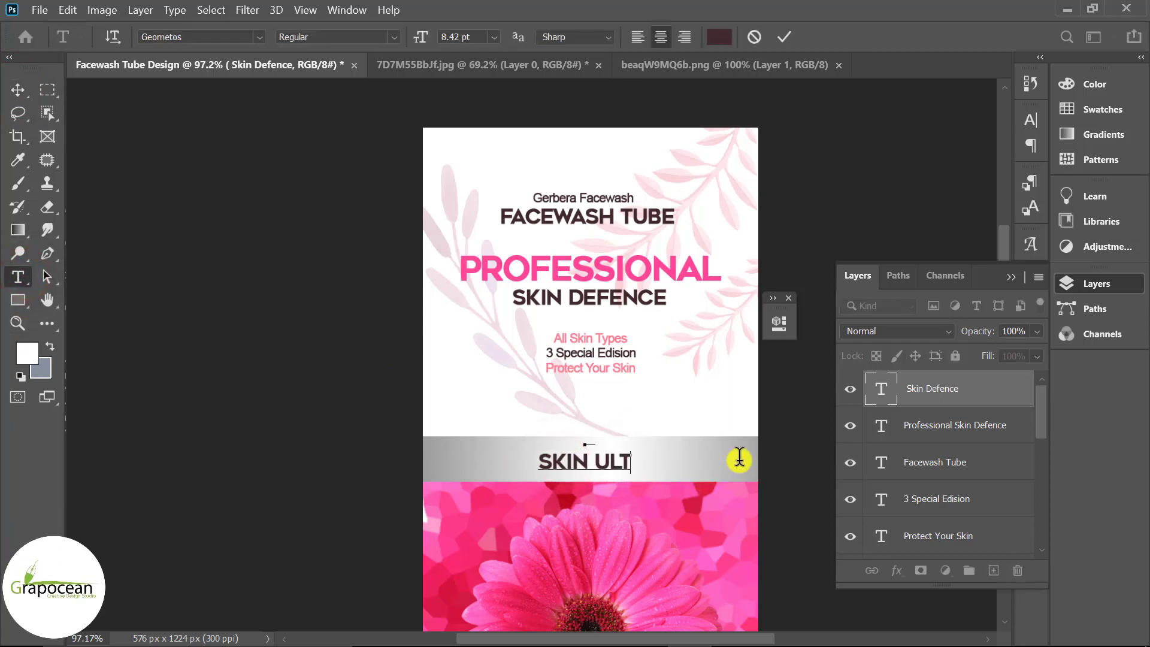
text(IMATE)
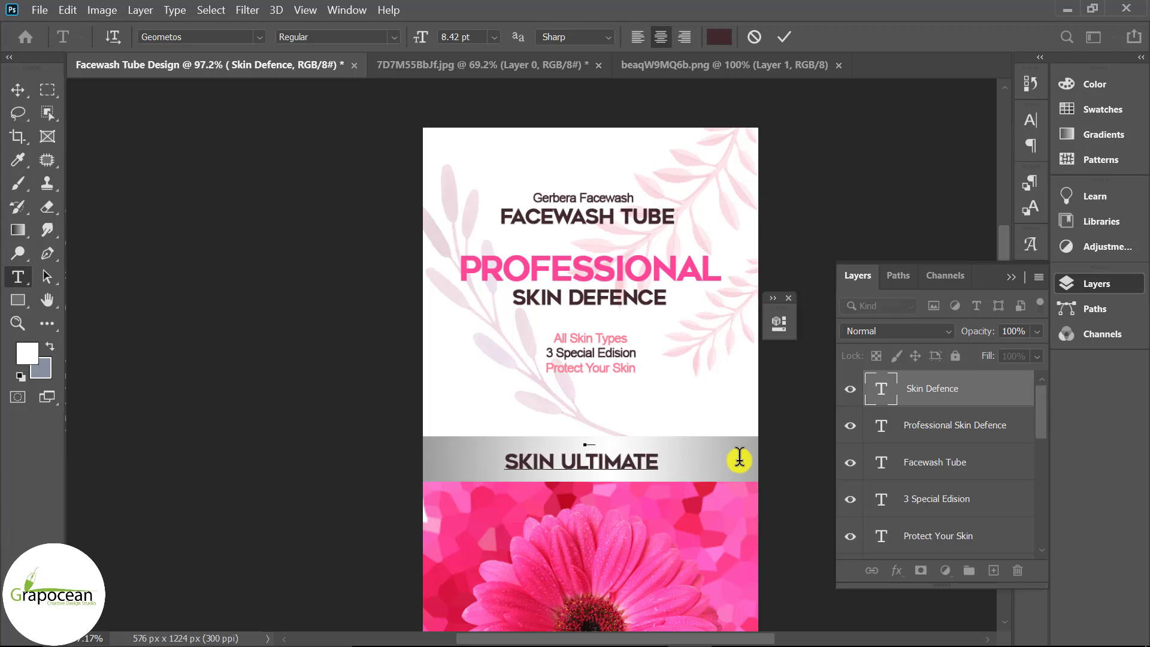
text( PO)
text(WER)
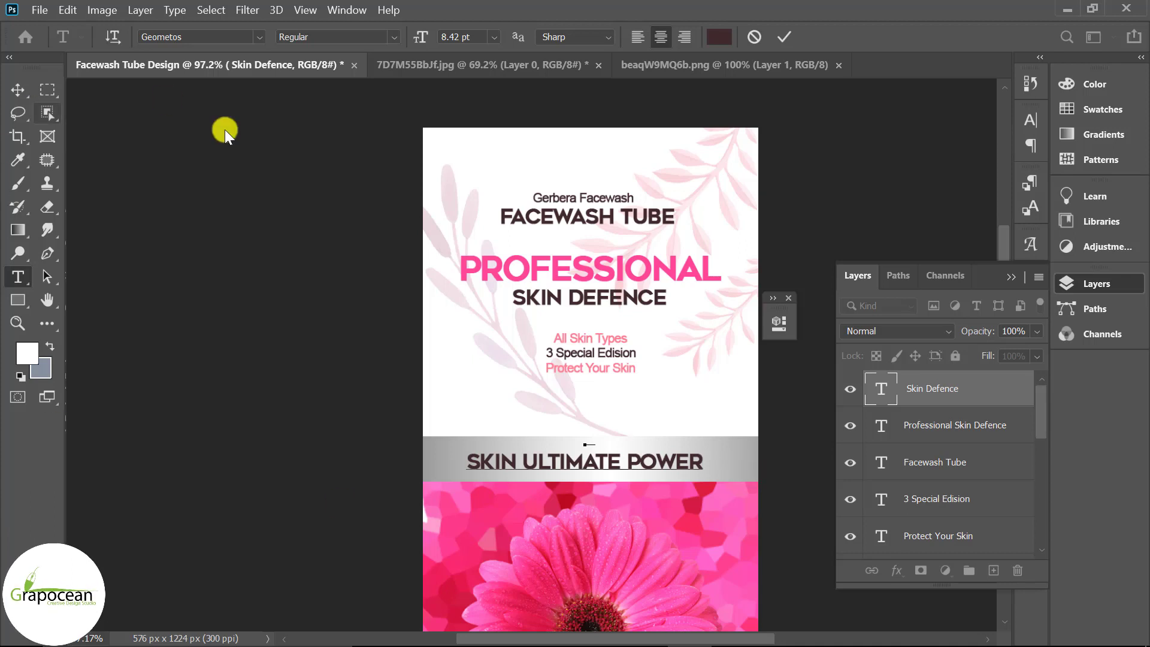
click(18, 90)
Step: Reposition SKIN ULTIMATE POWER and centre it on the silver band
click(18, 277)
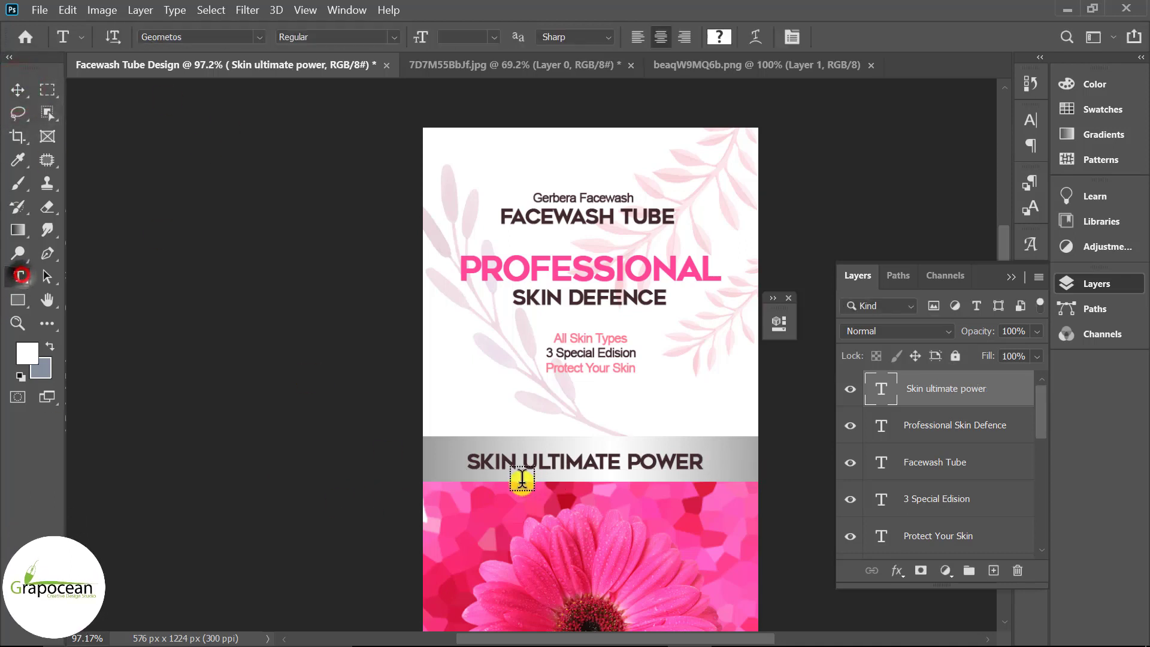
drag(564, 423, 565, 400)
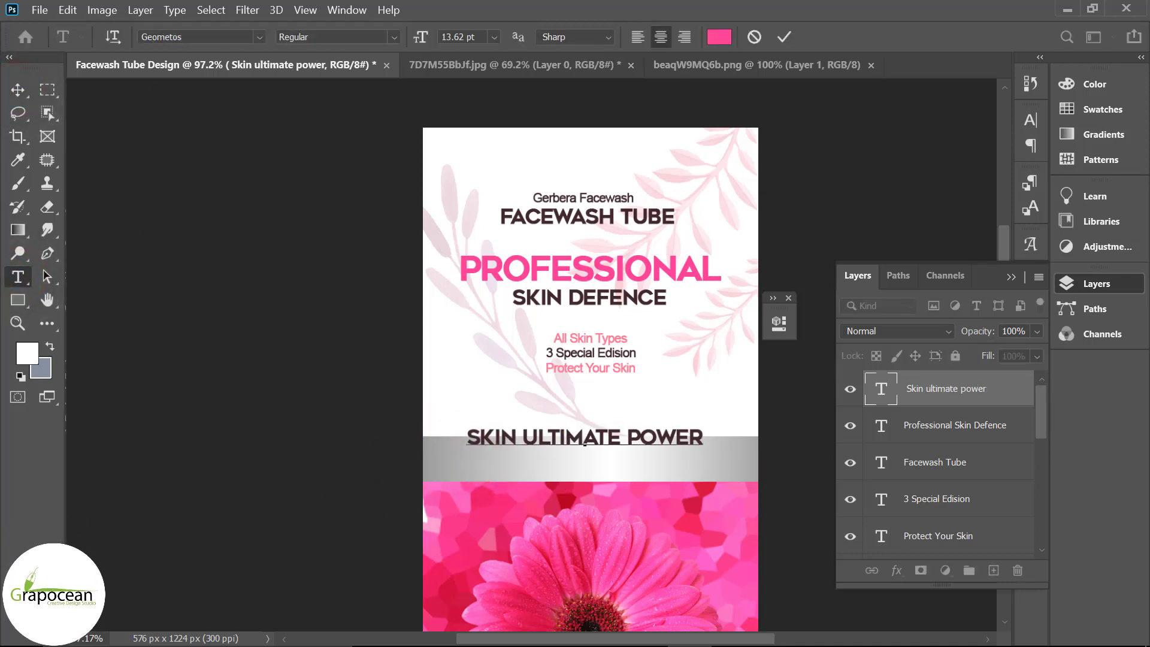
click(14, 88)
drag(709, 470, 709, 491)
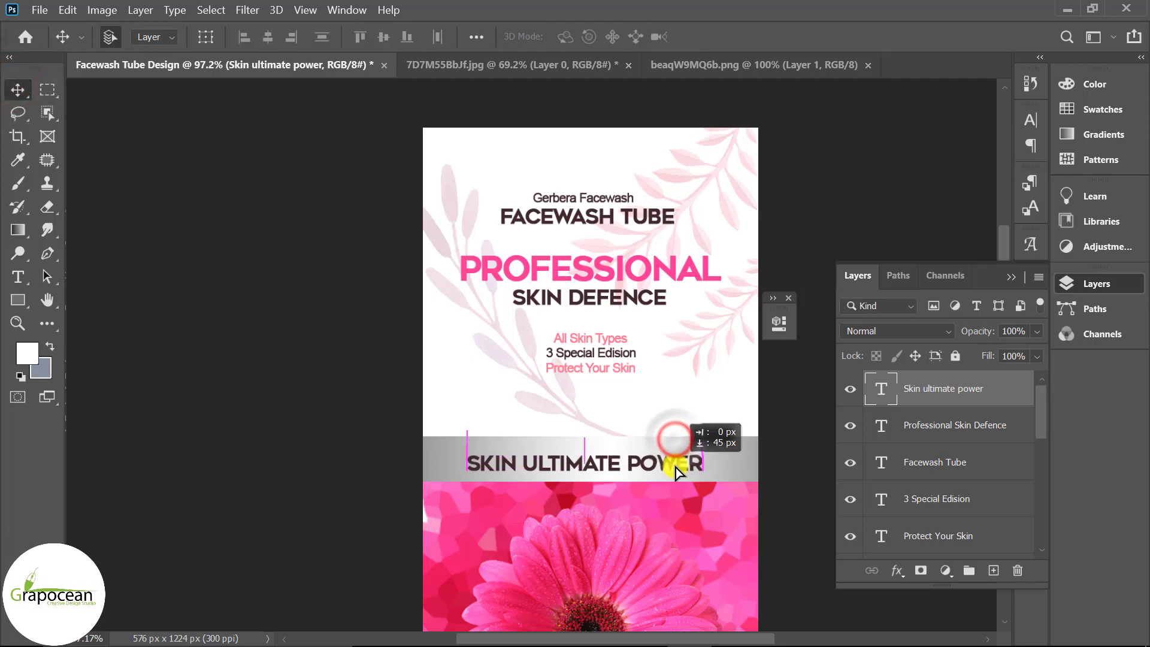
drag(1040, 417, 1040, 521)
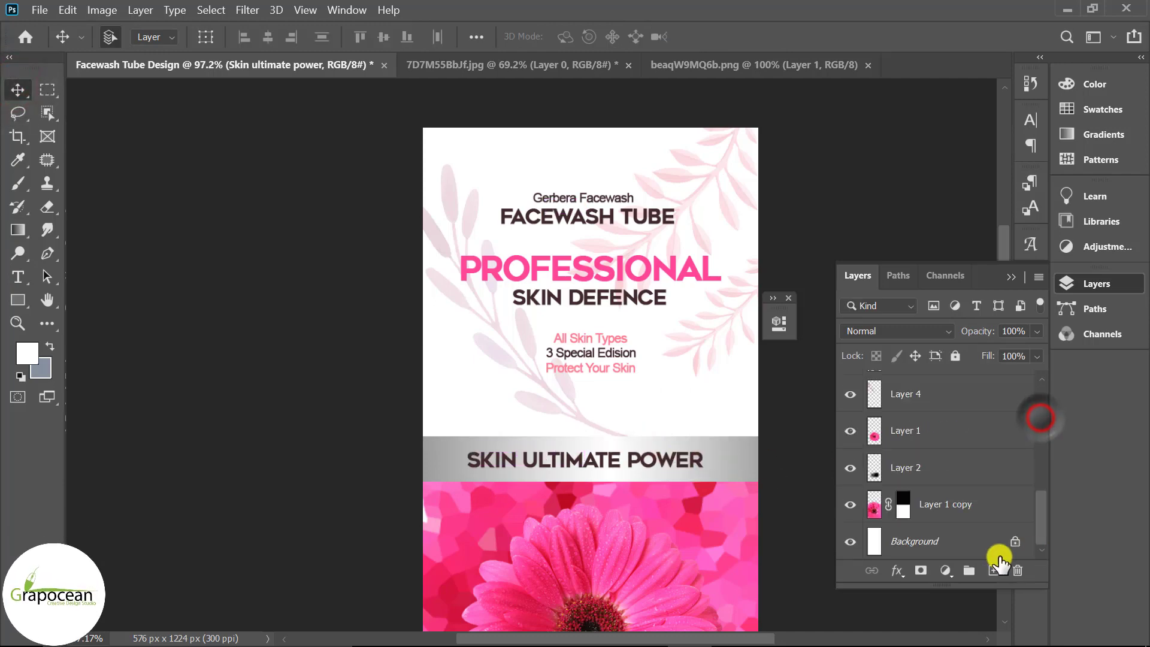
click(979, 541)
click(265, 38)
scroll(778, 521, down, 2)
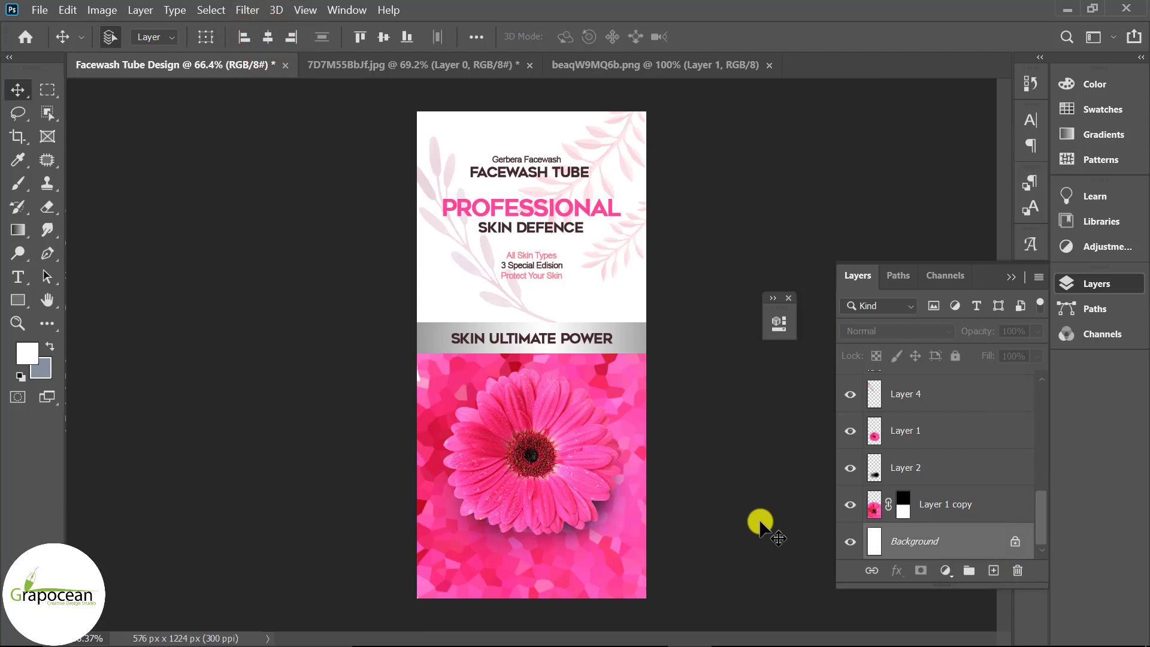
Step: Draw a white rectangle over the tagline area and move Rectangle 2 below the text layers
right_click(20, 293)
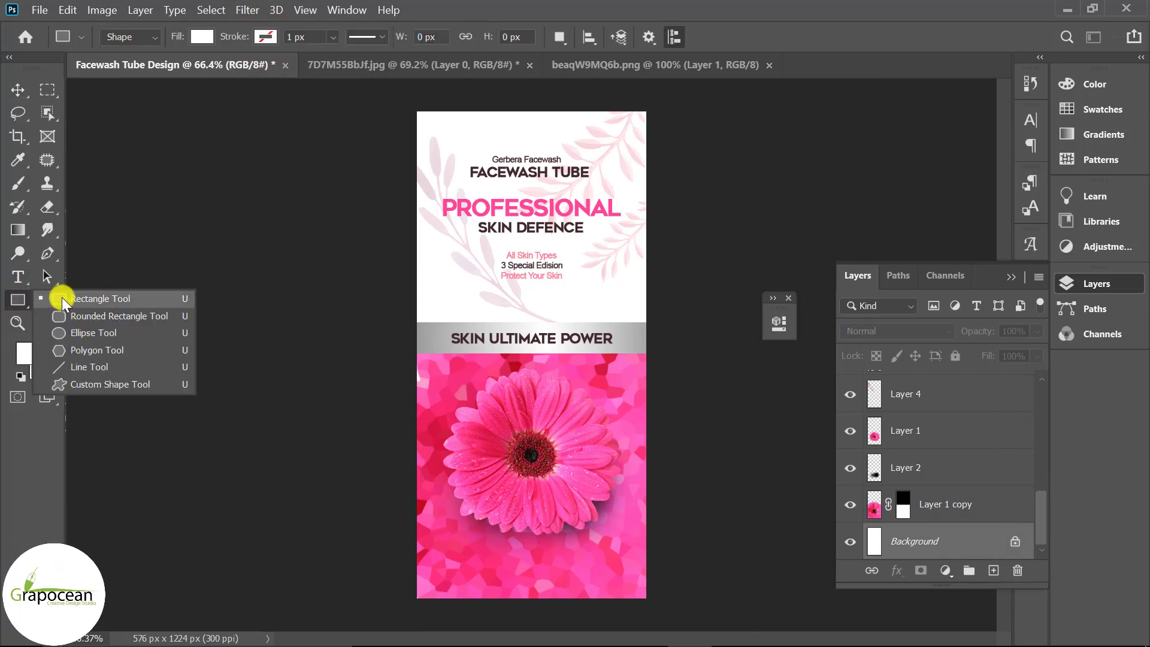
click(70, 297)
mouse_move(408, 245)
mouse_down()
mouse_move(600, 290)
mouse_move(669, 286)
mouse_up()
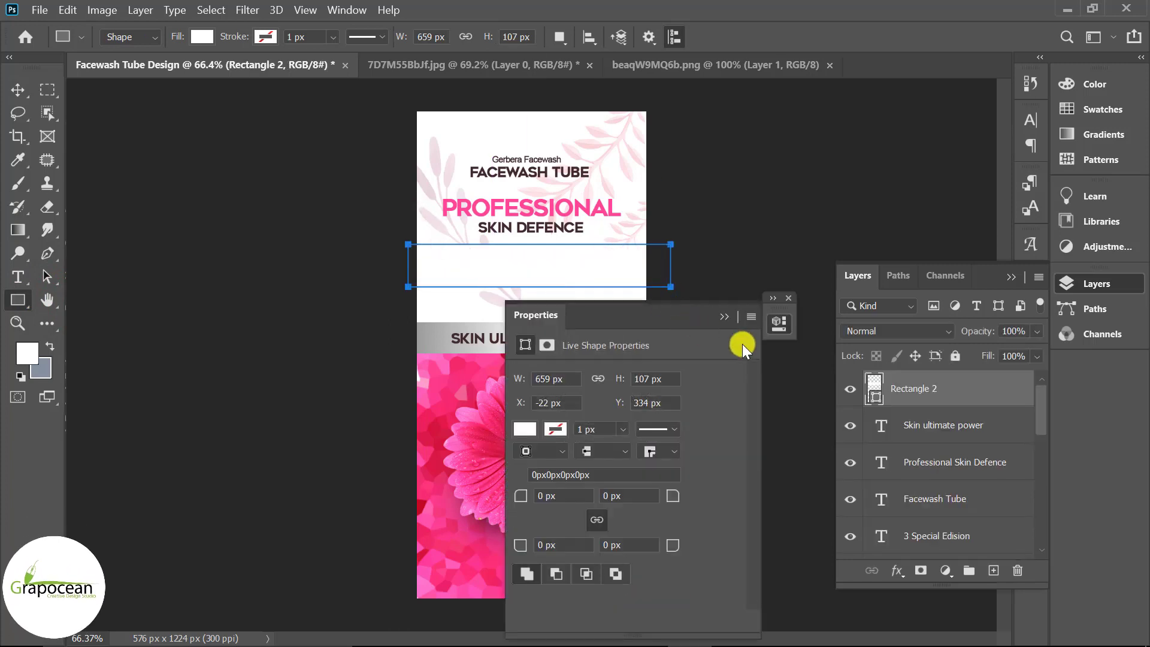
click(728, 316)
mouse_move(1001, 388)
mouse_down()
mouse_move(987, 611)
mouse_move(971, 413)
mouse_up()
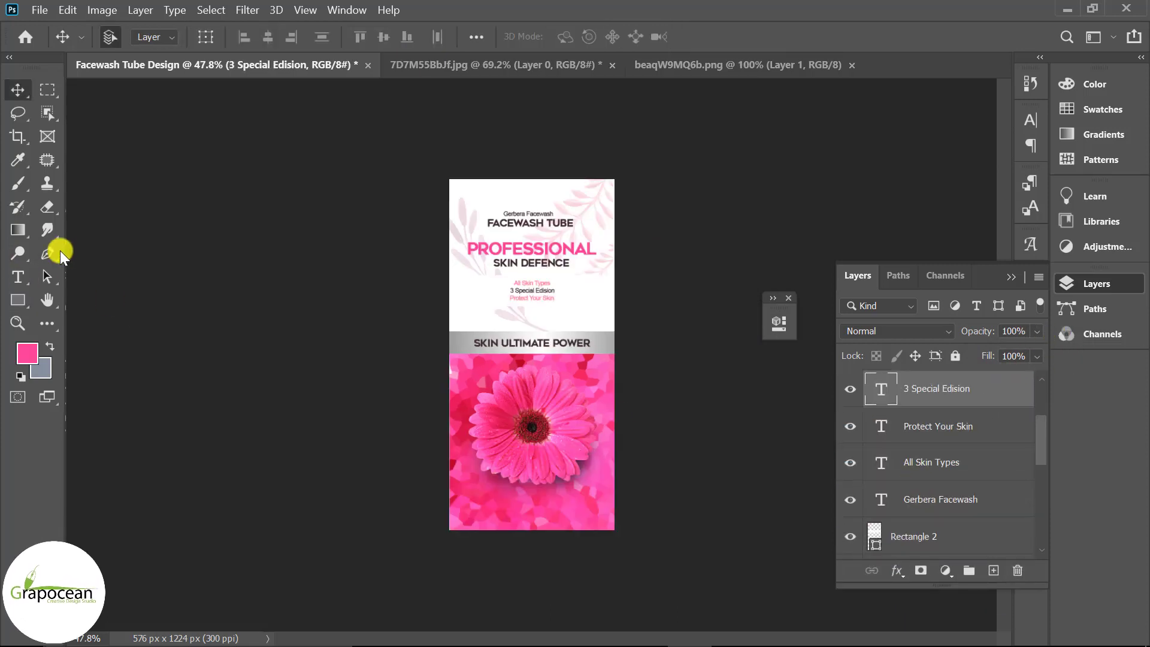
Step: Draw a closed pen path dipping to the silver band and rising above the label
click(57, 253)
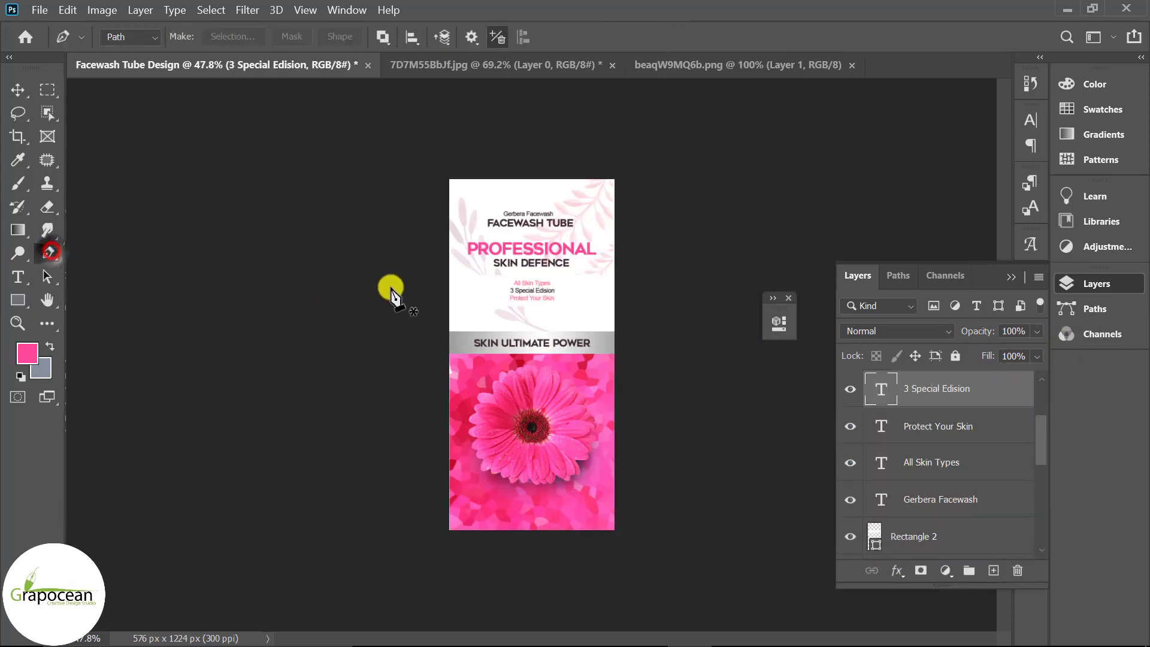
drag(519, 324, 509, 391)
click(510, 339)
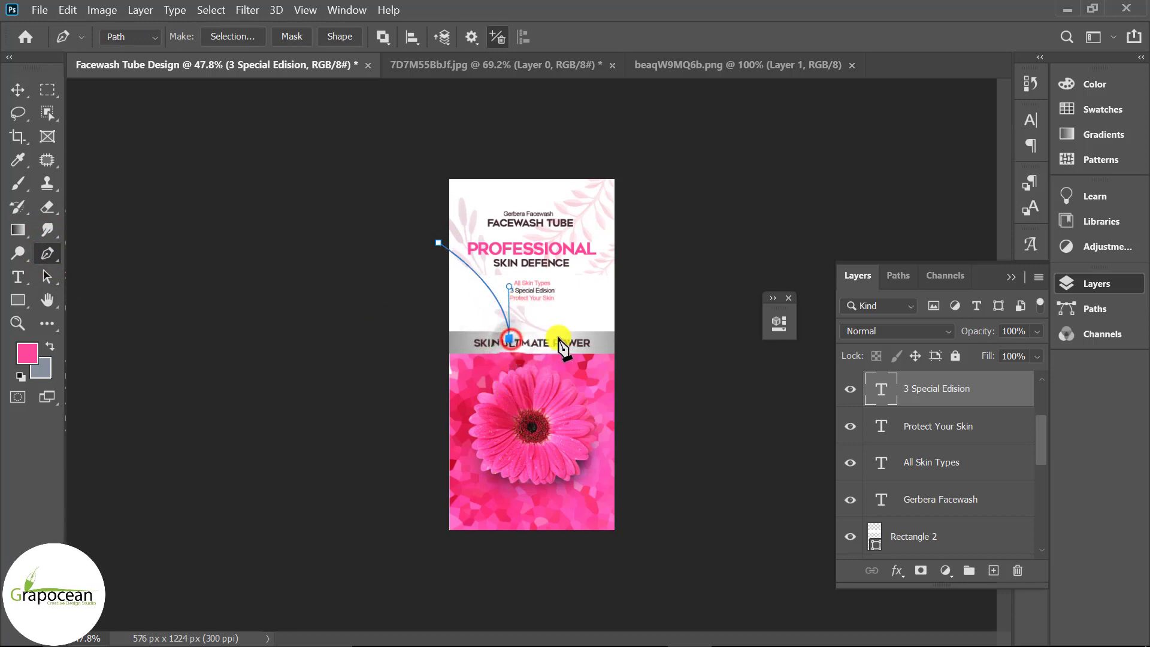
click(556, 339)
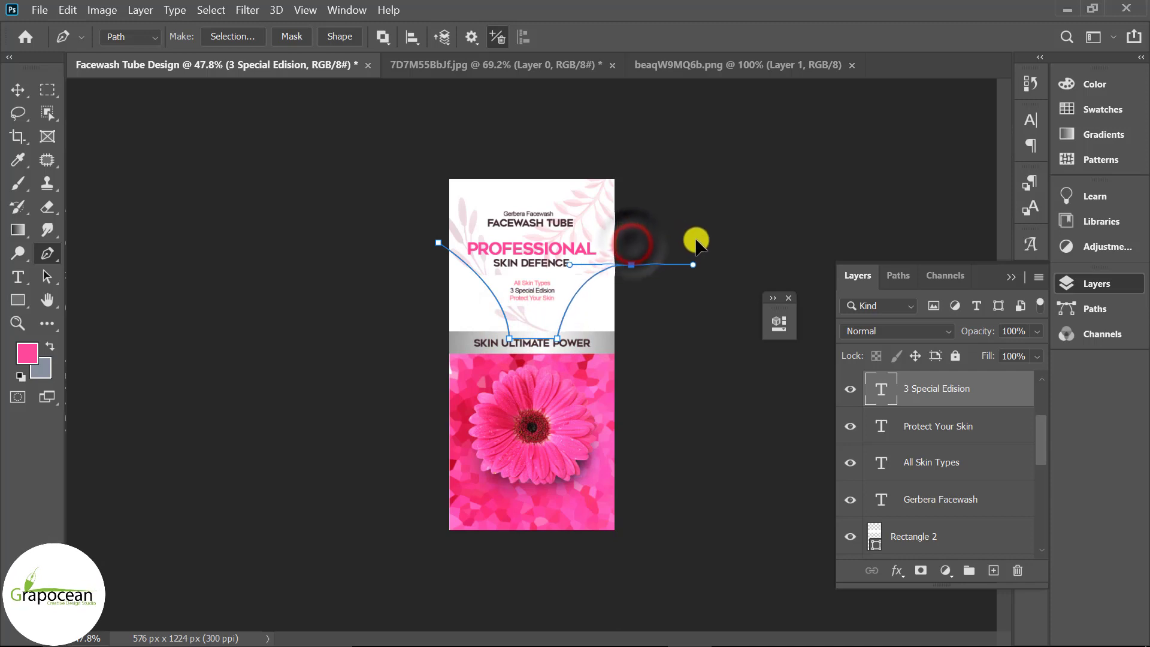
drag(675, 224, 715, 219)
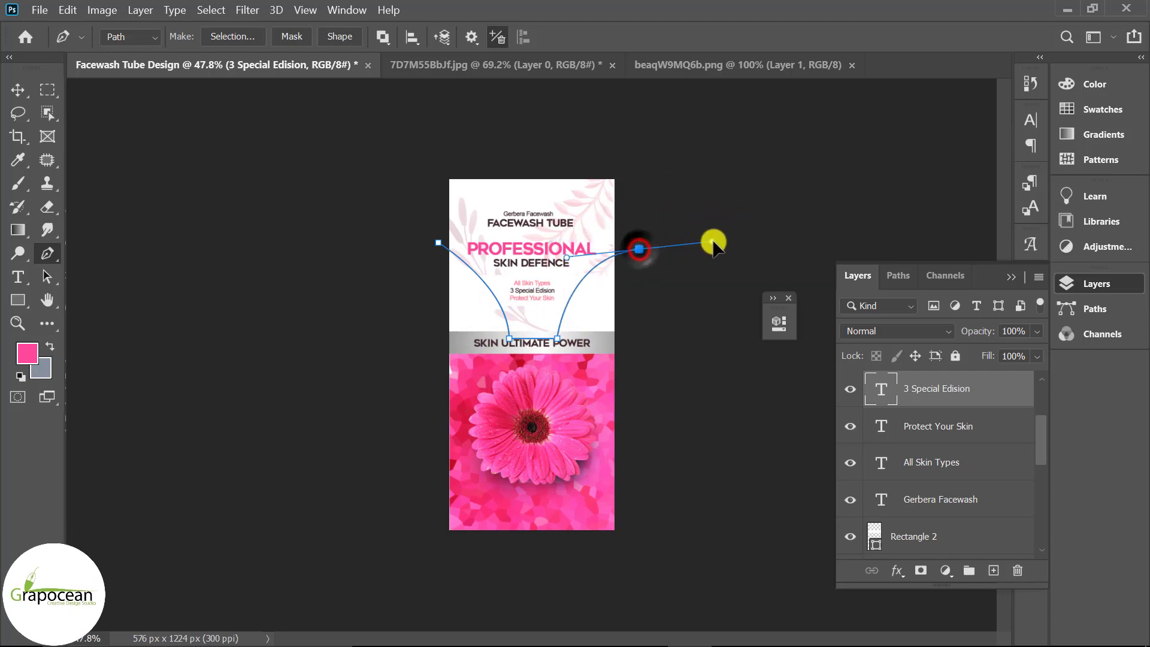
drag(713, 242, 728, 244)
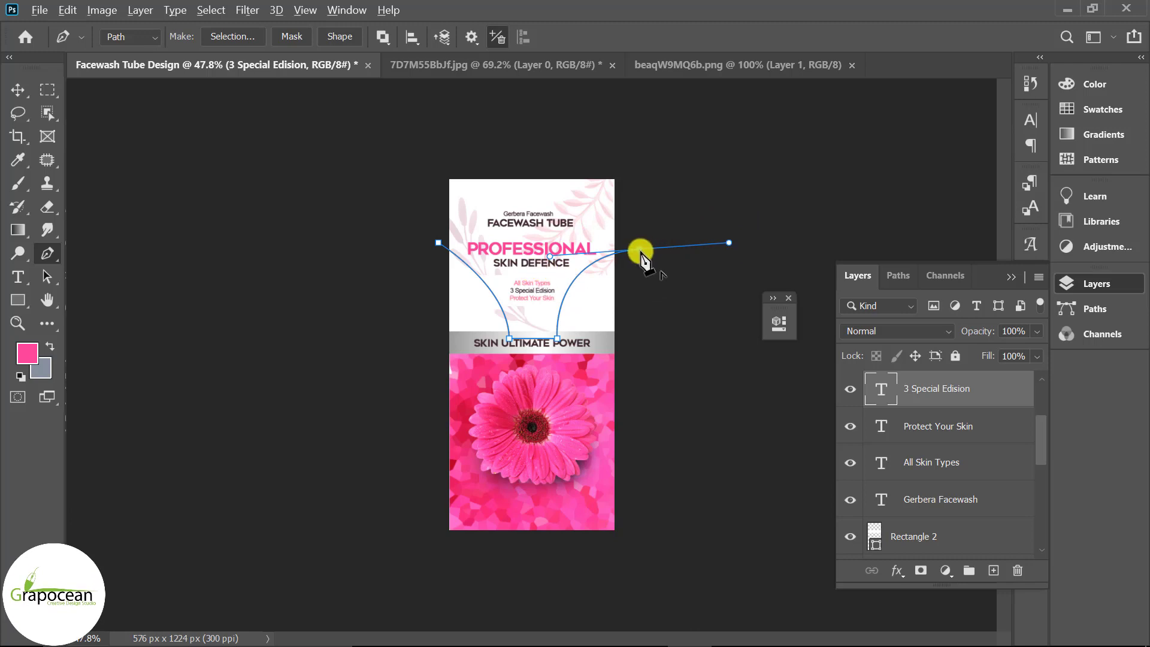
click(629, 154)
click(425, 158)
click(438, 242)
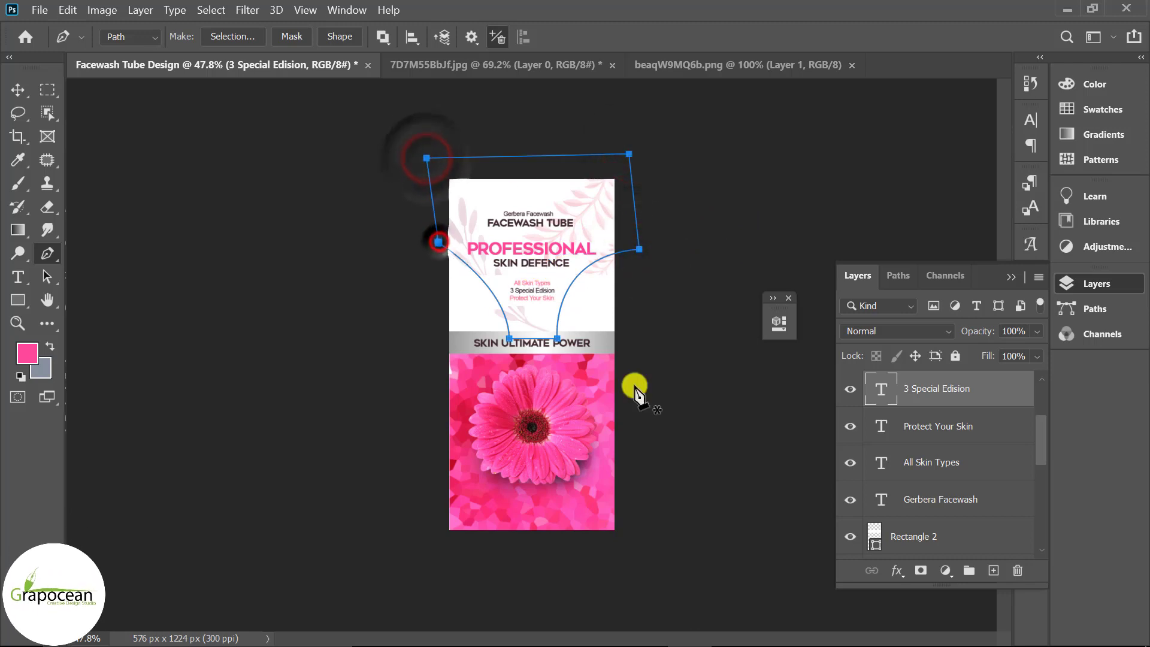
Step: Refine the path's left curve handle and shift the bottom anchors slightly right
scroll(507, 358, up, 3)
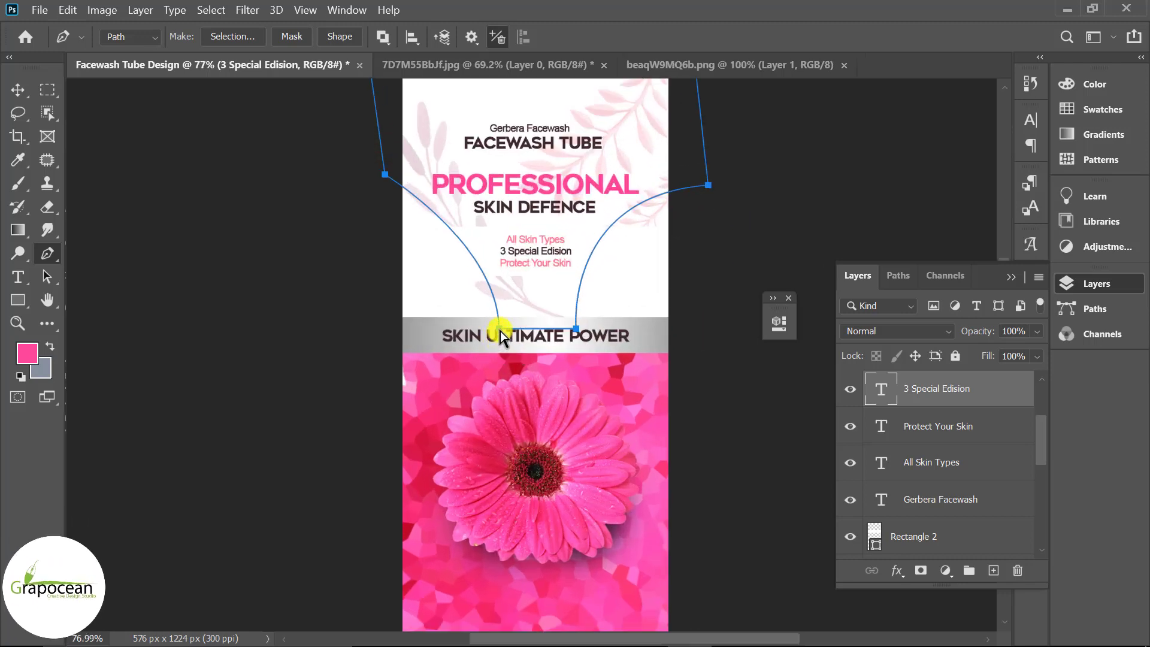
click(500, 329)
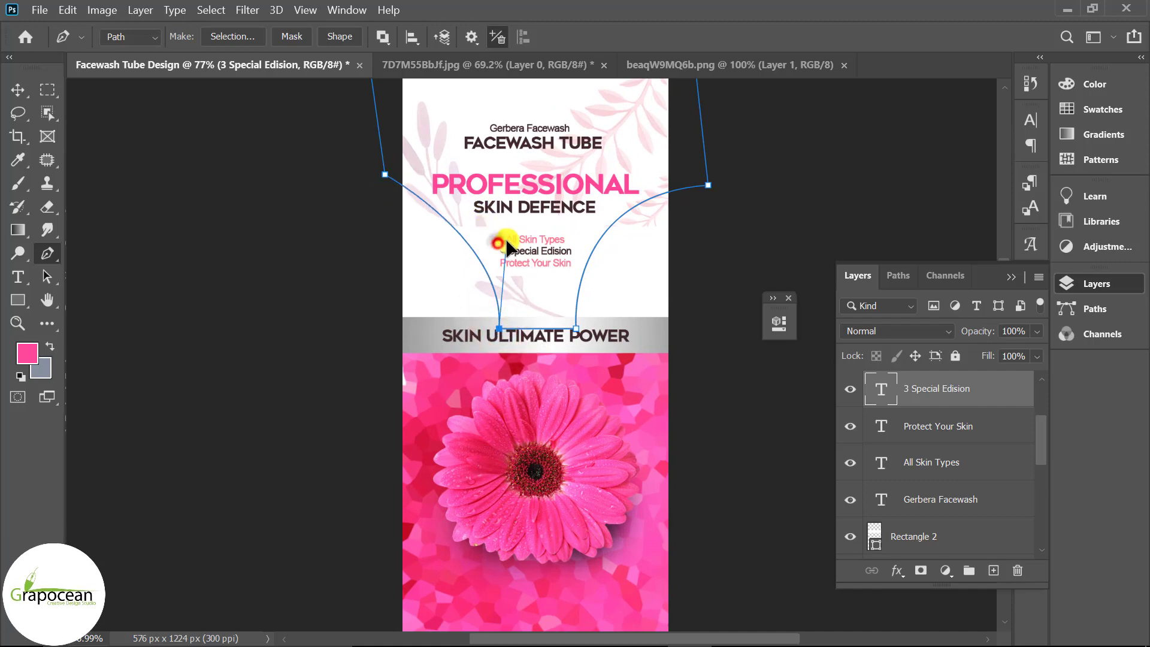
drag(501, 243, 516, 247)
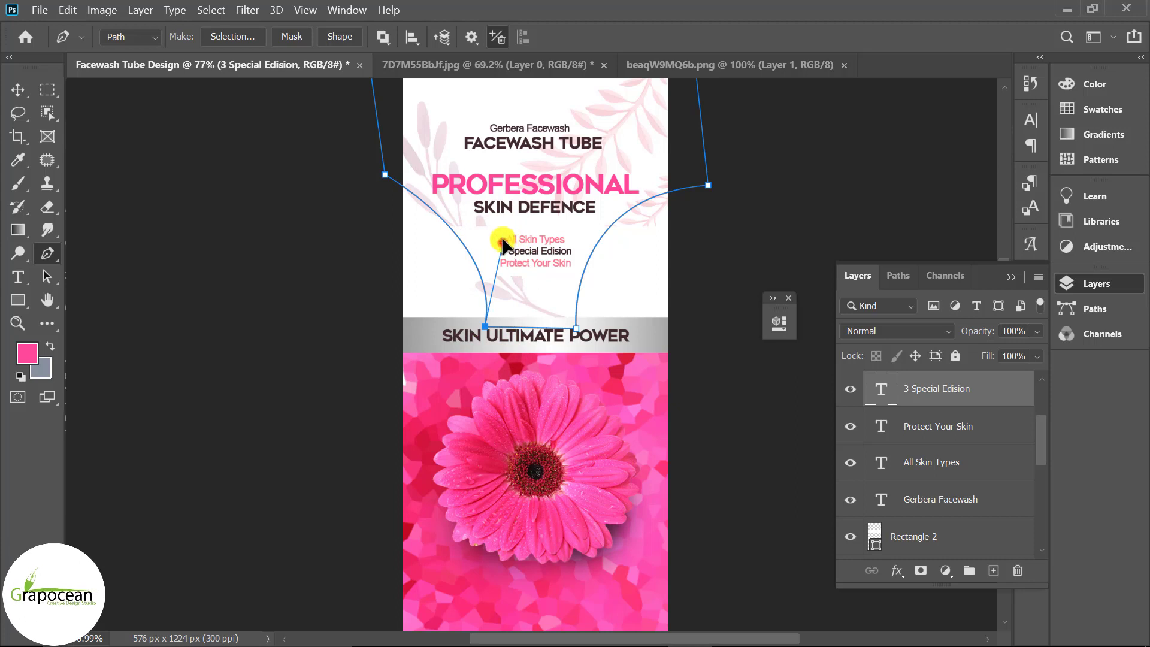
mouse_move(507, 243)
mouse_down()
mouse_move(484, 220)
mouse_move(486, 205)
mouse_up()
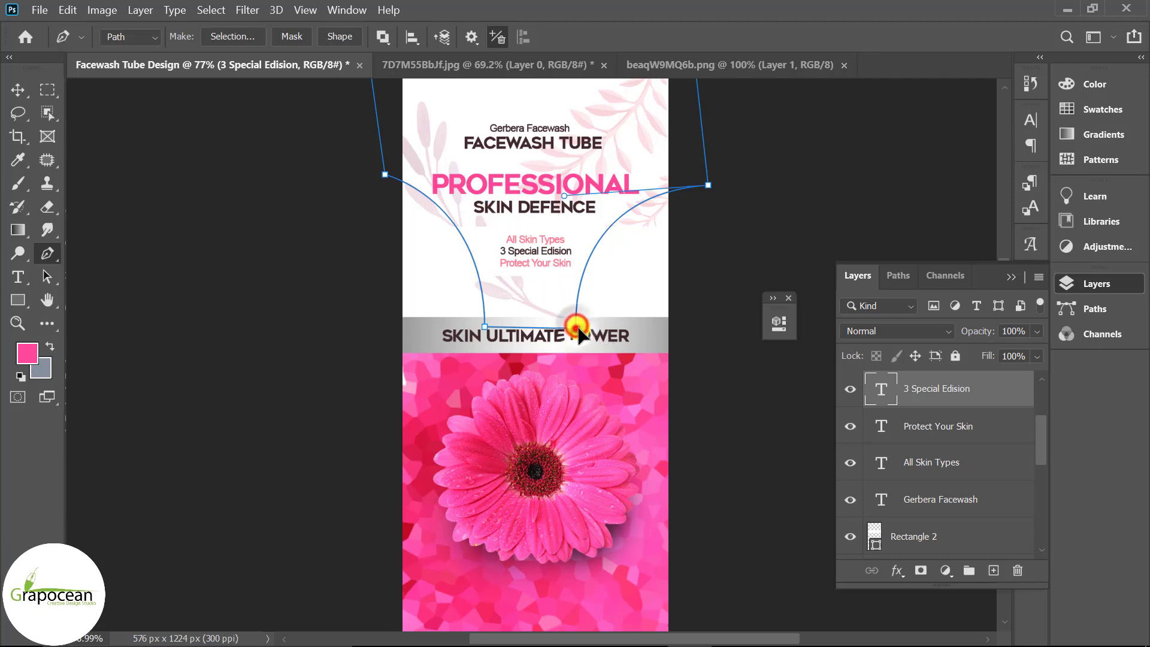
drag(584, 329, 592, 328)
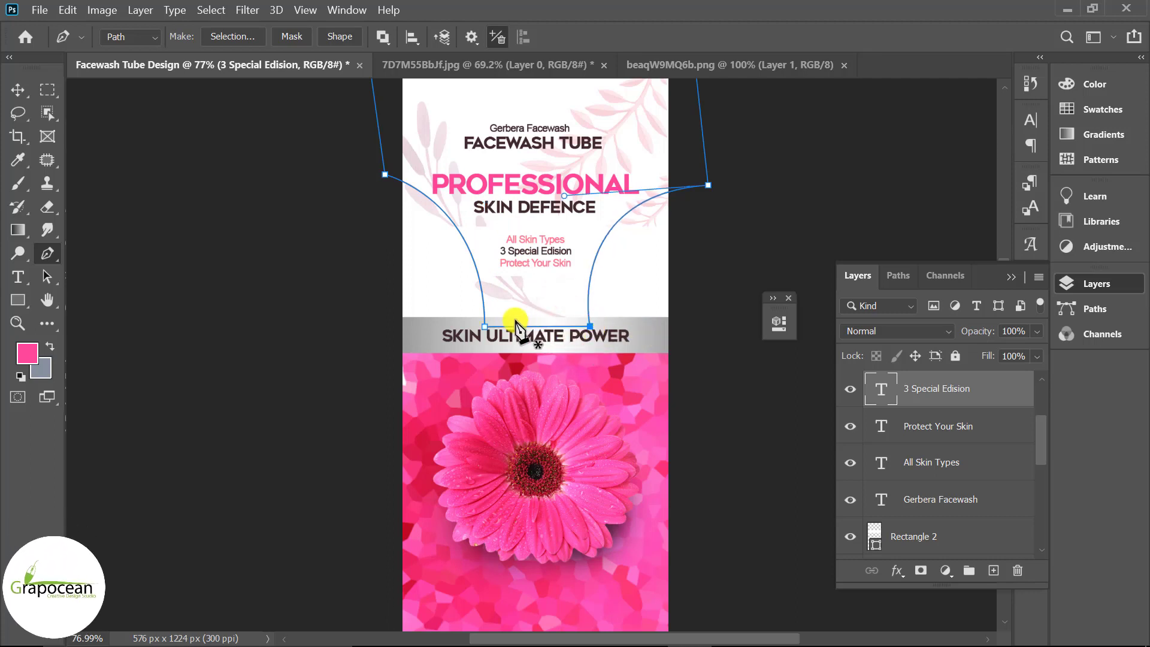
drag(474, 323, 479, 322)
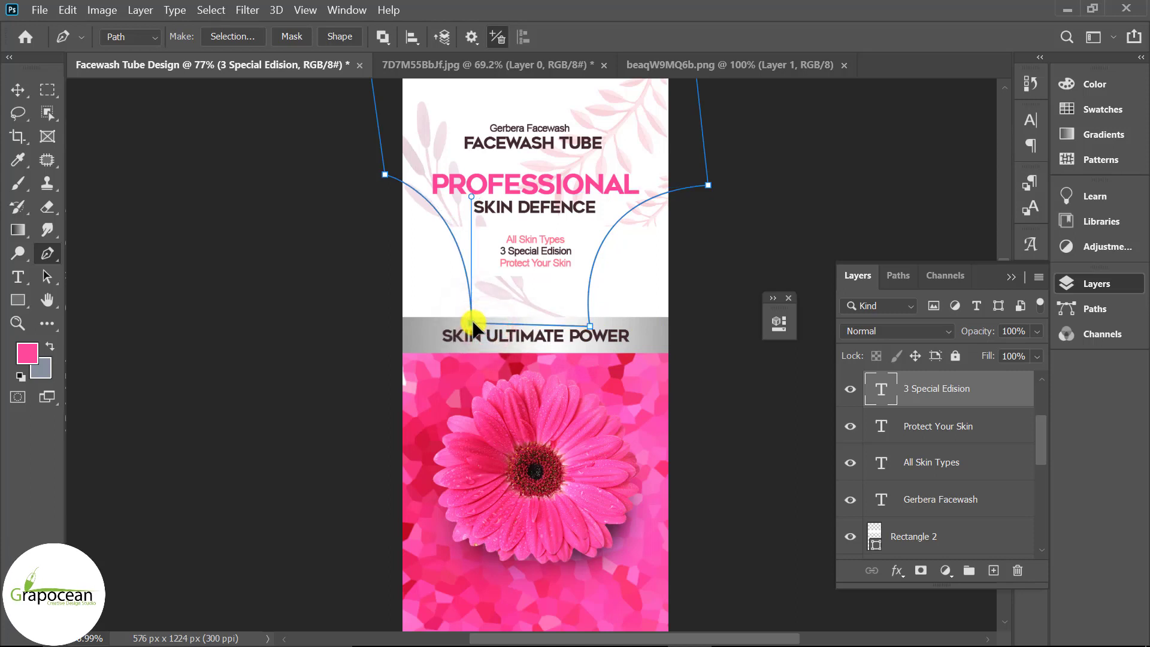
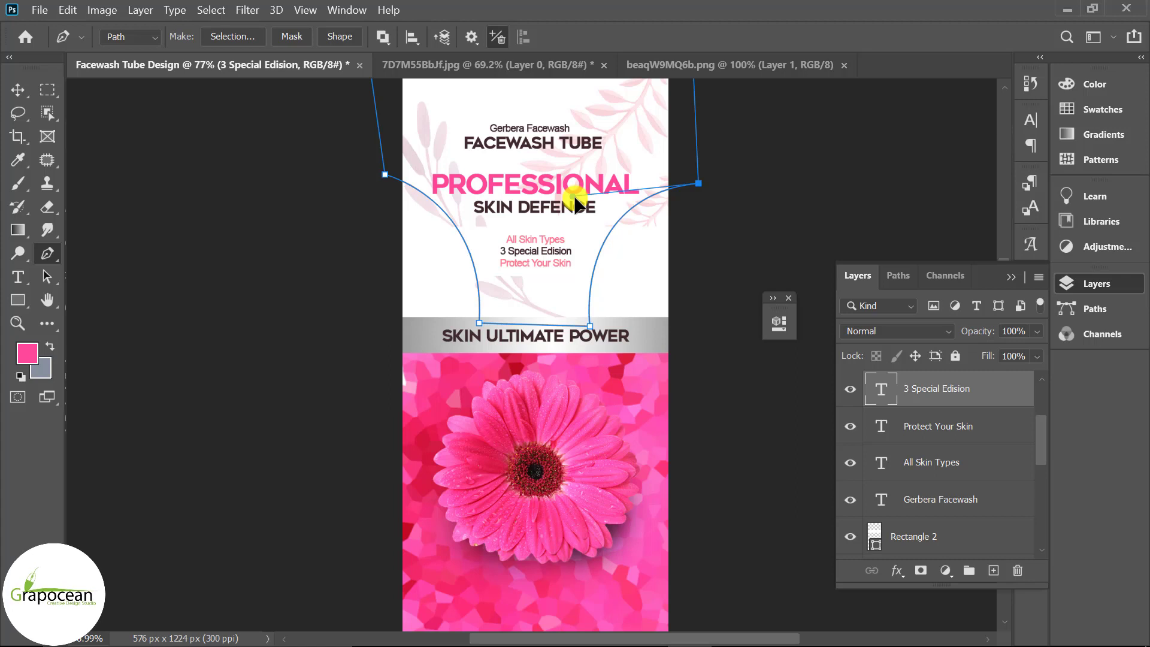
Step: Load the tube outline as a selection and add a new layer for soft-brush painting
key(ctrl+Return)
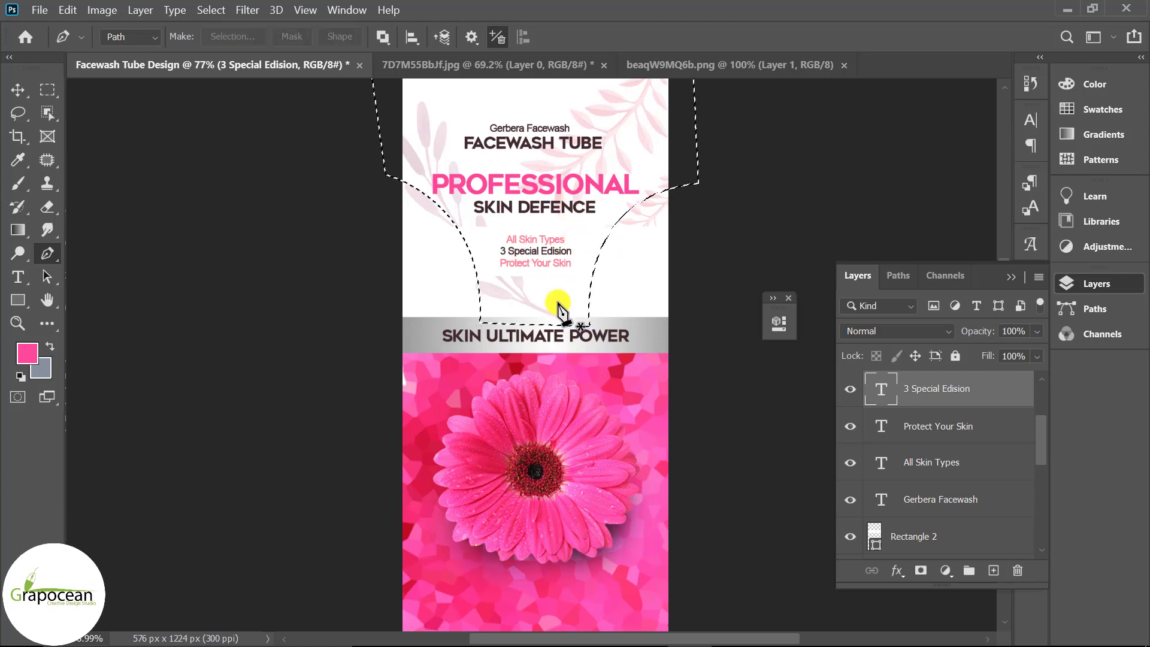
scroll(647, 329, down, 3)
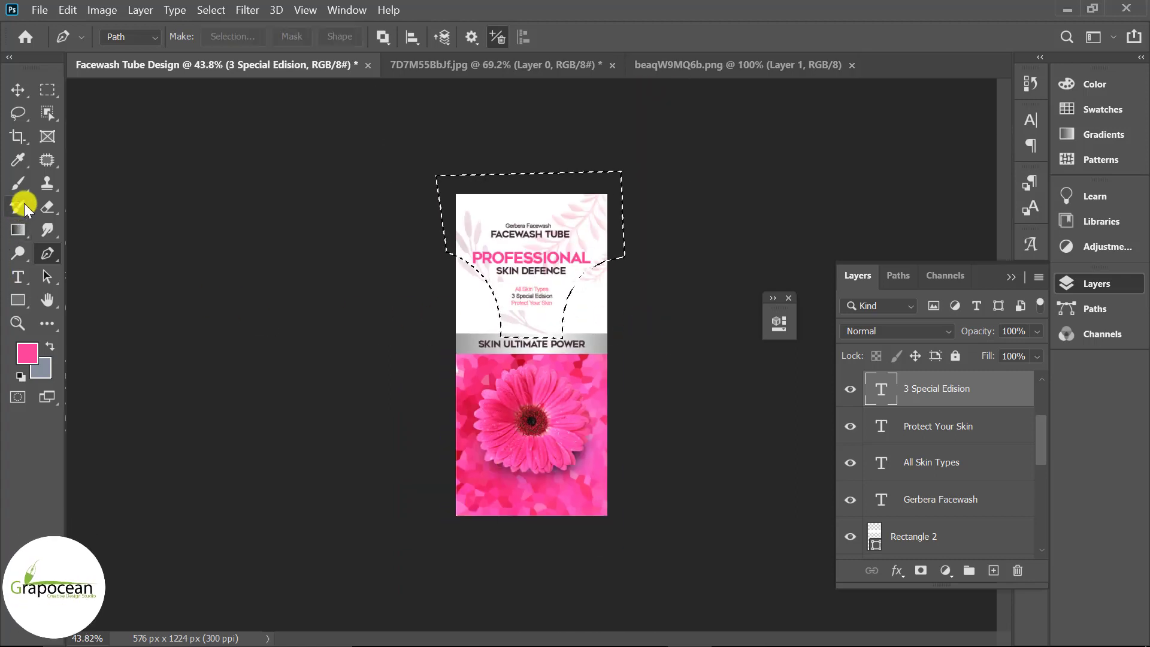
right_click(18, 183)
click(66, 179)
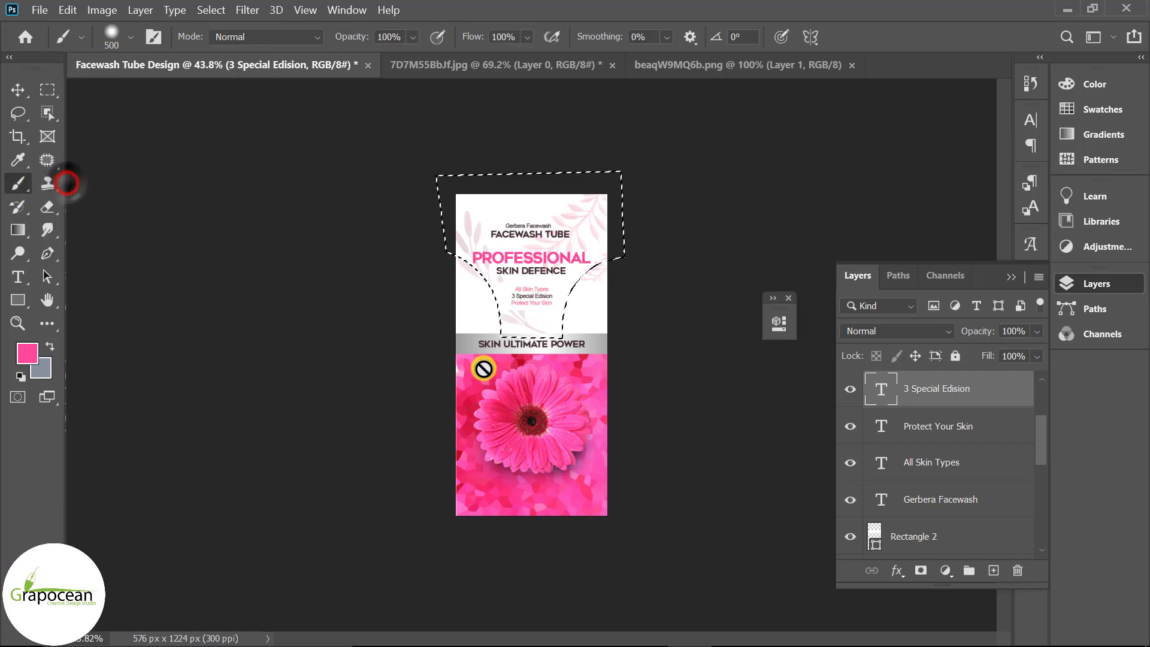
click(992, 570)
scroll(623, 318, up, 2)
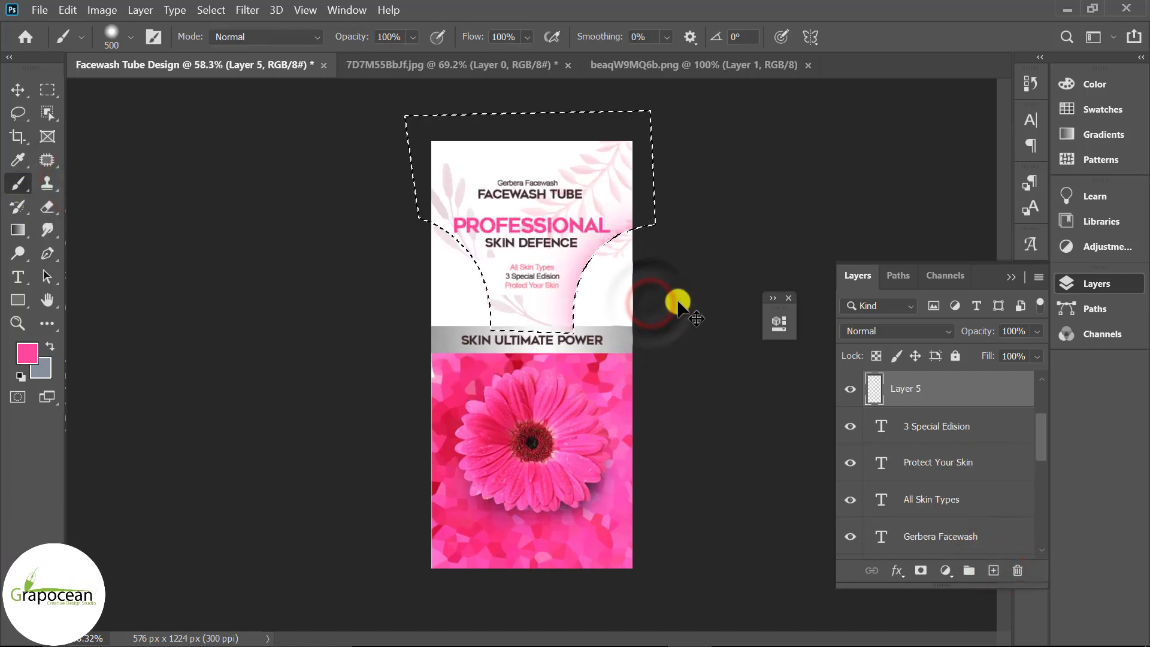
Step: Paint sampled light pink inside the tube selection, including behind the text, then deselect
alt+click(615, 183)
drag(641, 303, 636, 295)
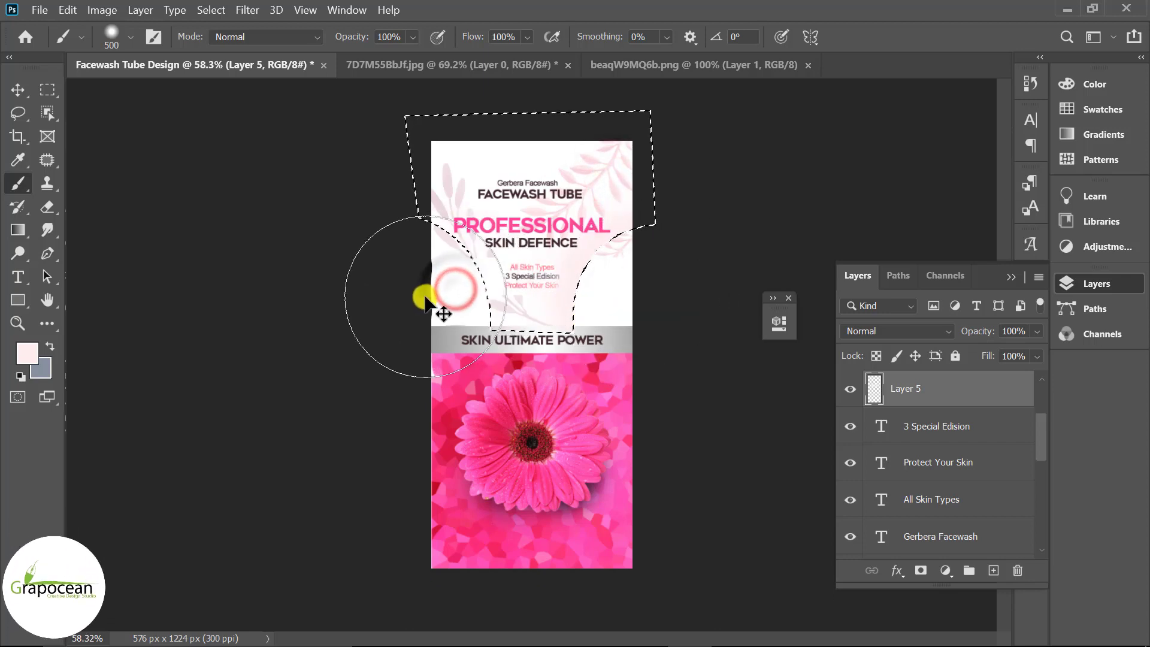
drag(441, 289, 427, 297)
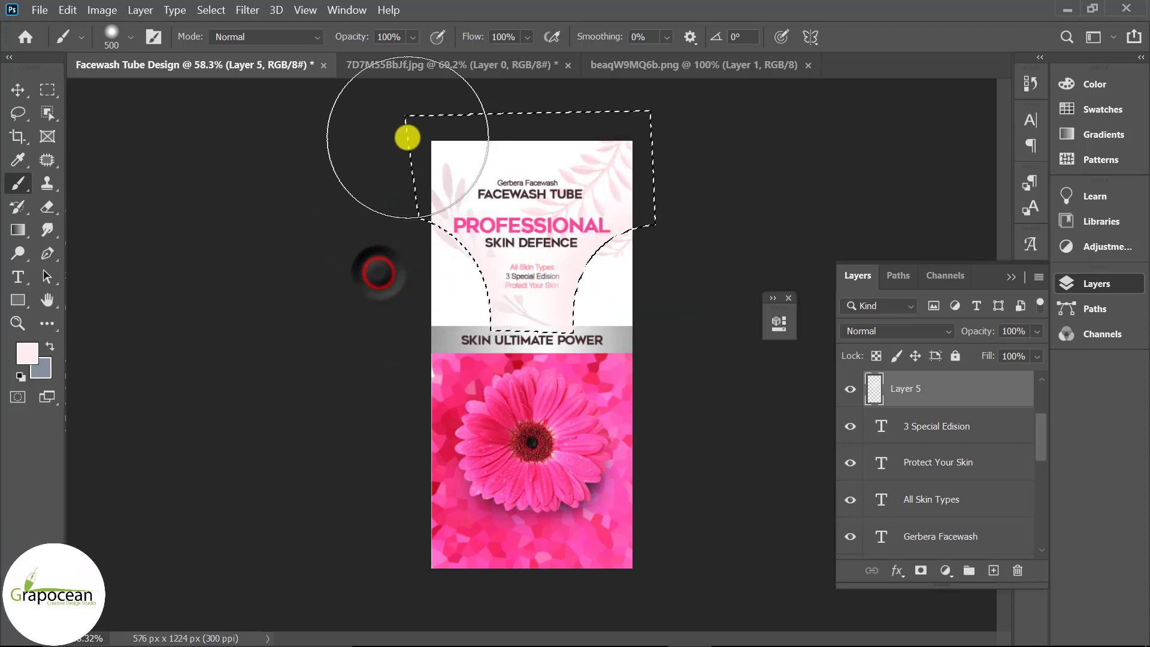
drag(372, 121, 470, 97)
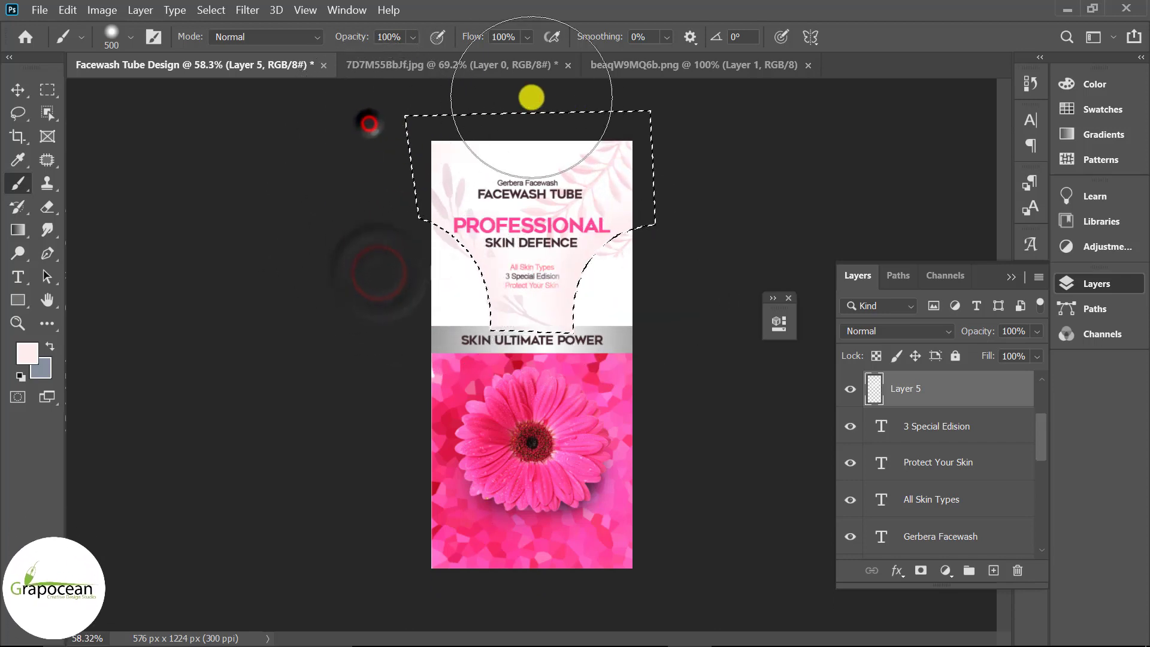
click(702, 169)
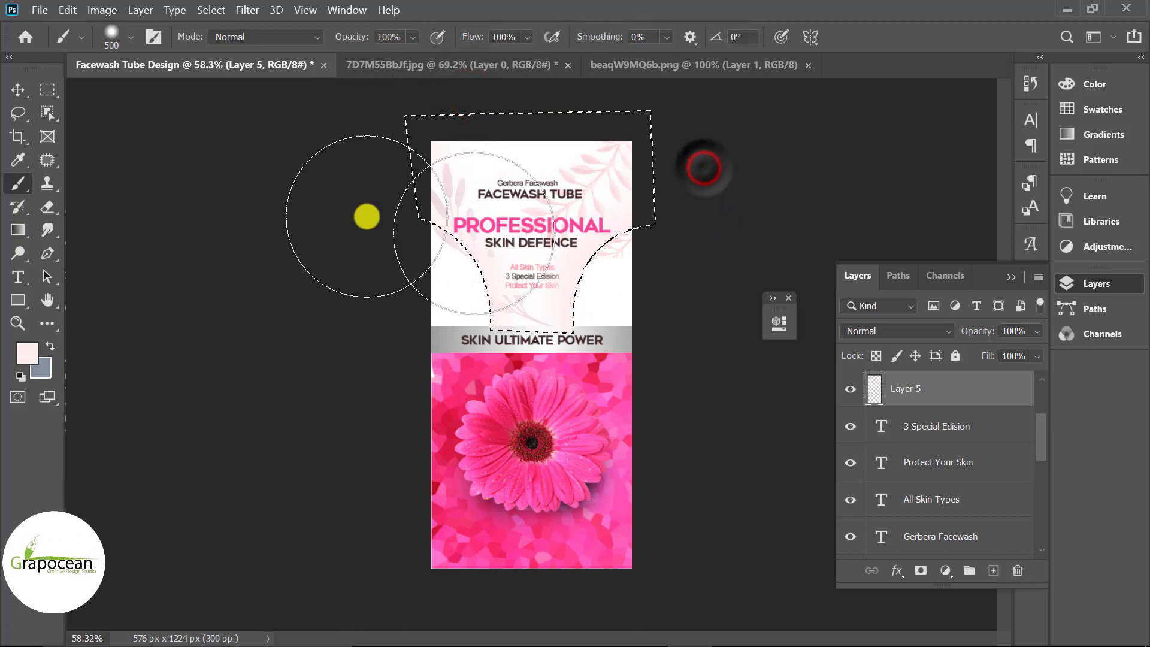
click(48, 89)
click(173, 254)
scroll(678, 566, down, 3)
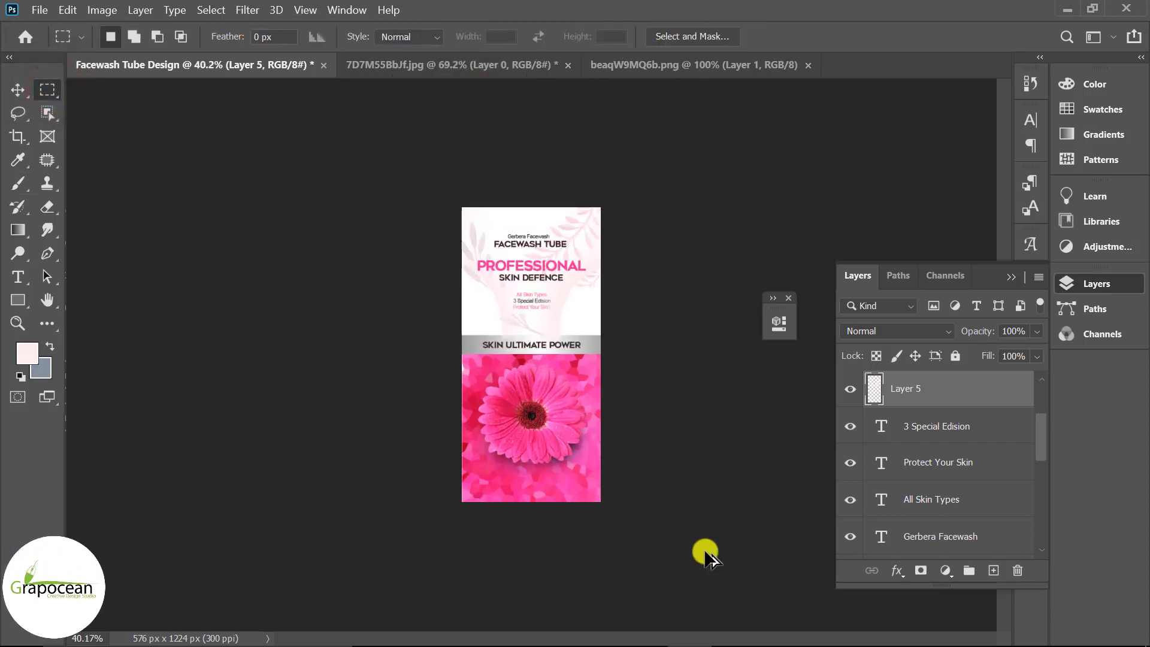
Step: Drag Layer 5 down the stack so it sits between Rectangle 1 and Layer 4
scroll(705, 550, up, 2)
mouse_move(977, 395)
mouse_down()
mouse_move(961, 469)
mouse_move(930, 414)
mouse_up()
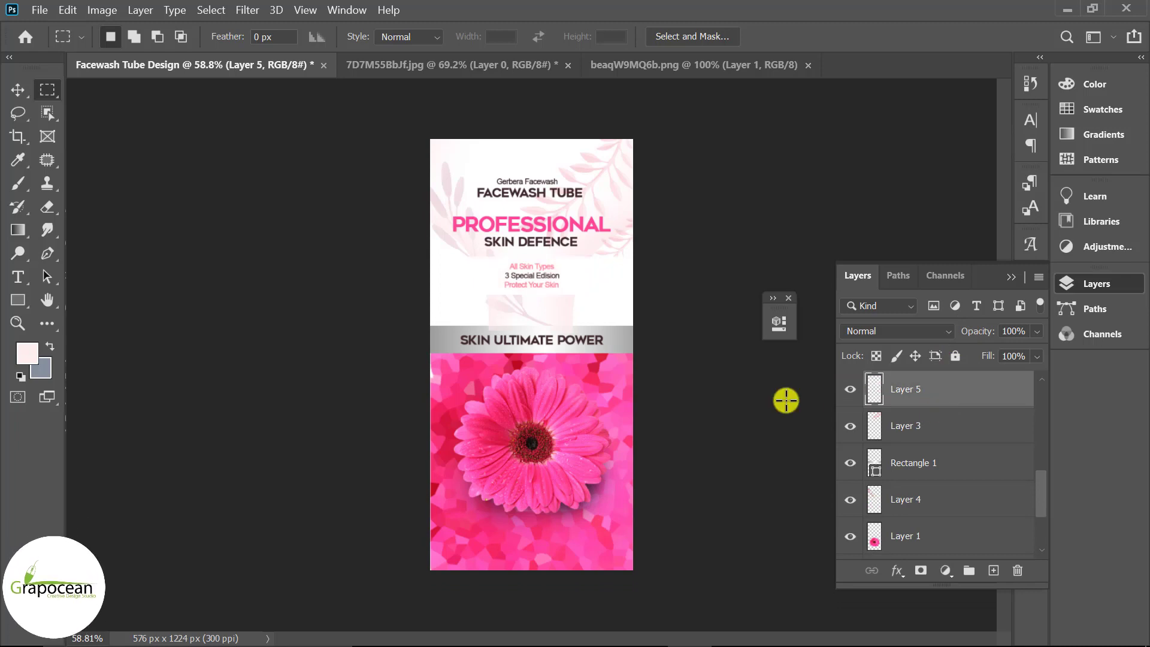
scroll(595, 359, up, 1)
scroll(550, 330, up, 2)
drag(959, 401, 935, 384)
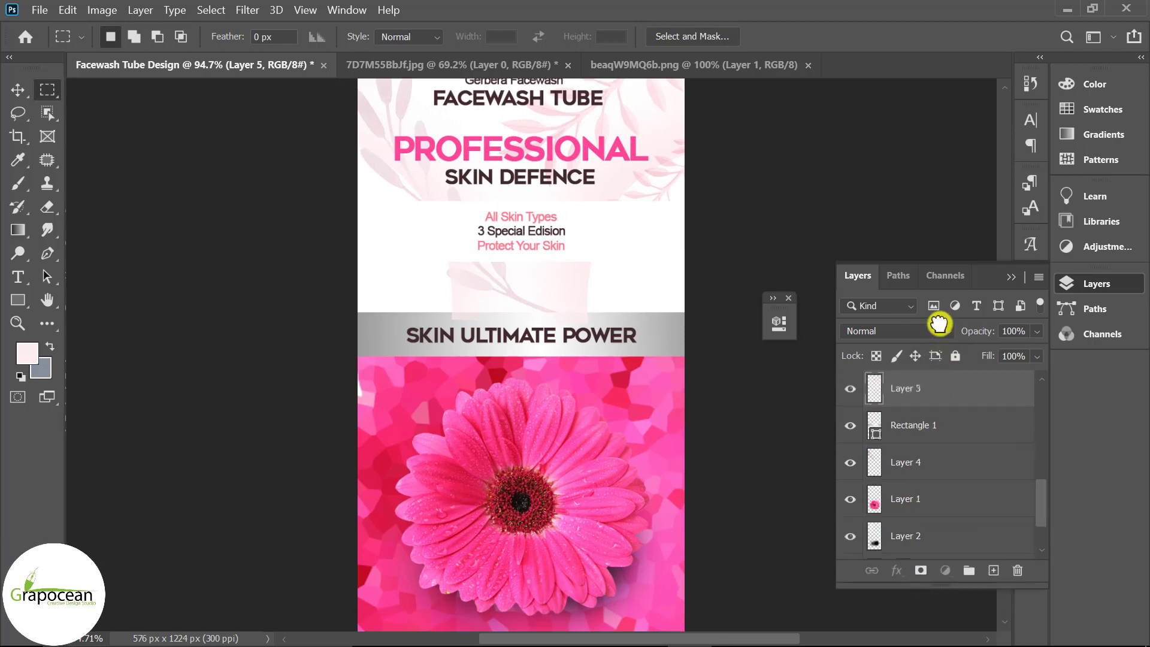
drag(936, 383, 920, 492)
scroll(732, 473, down, 2)
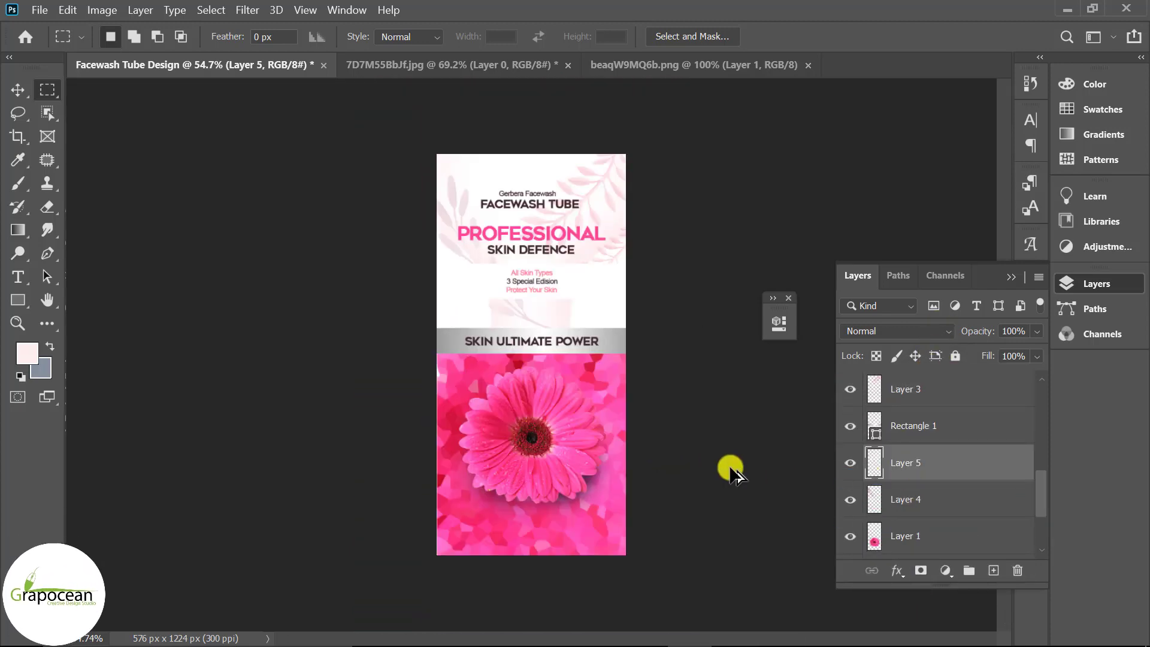
scroll(527, 395, up, 2)
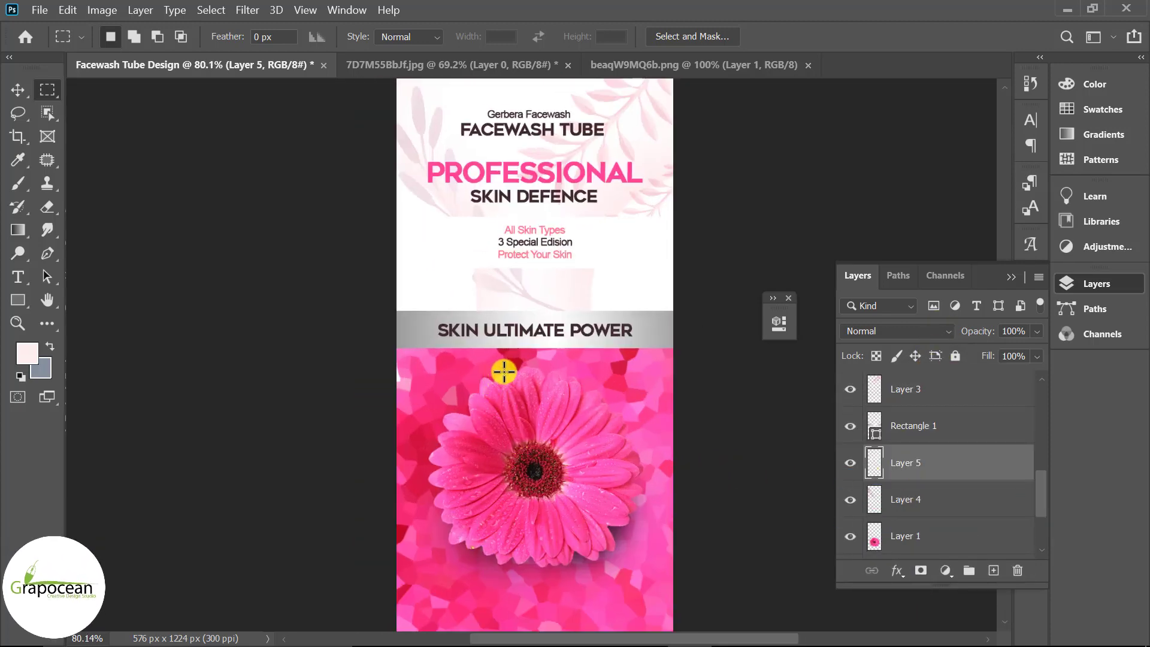
scroll(505, 371, down, 2)
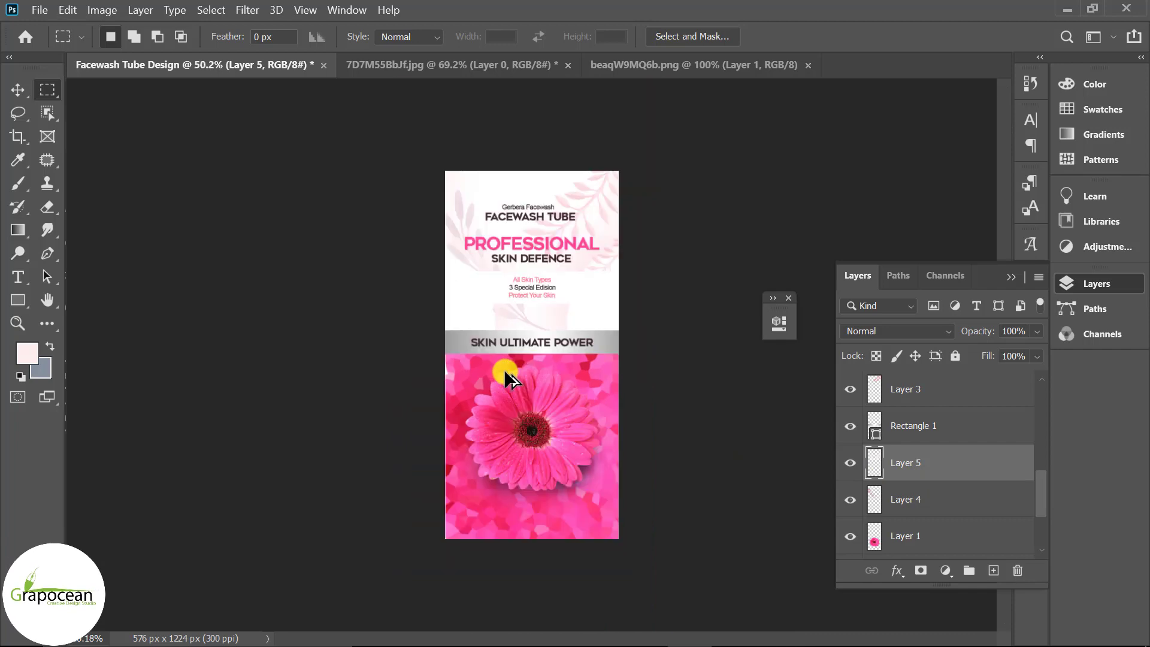
click(17, 90)
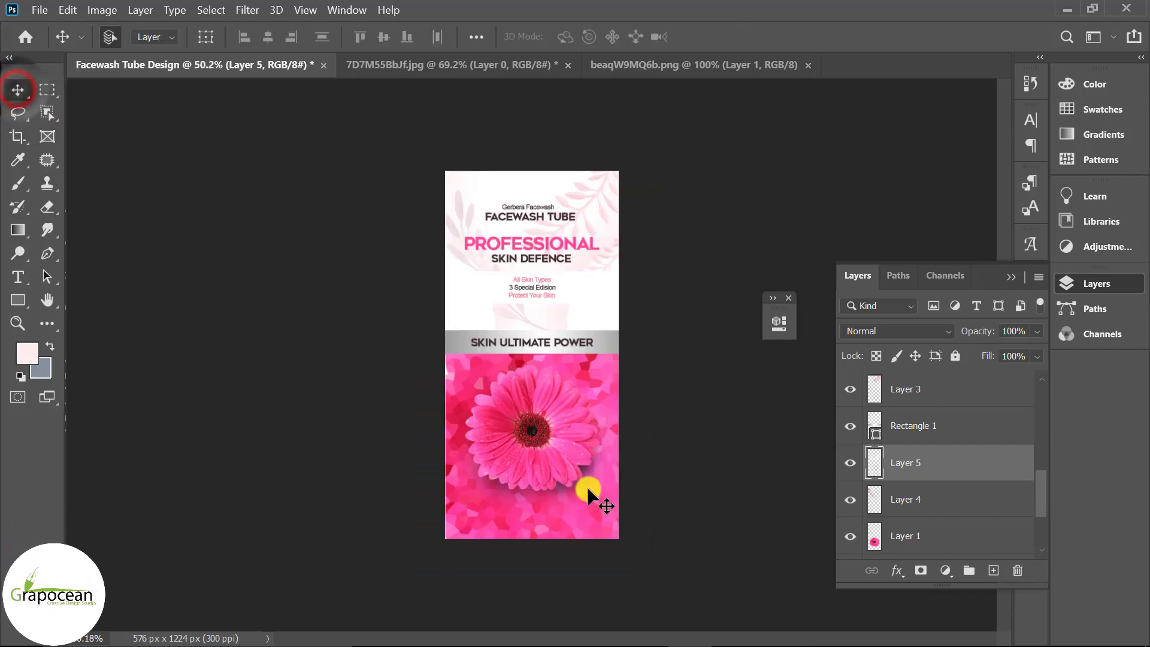
scroll(575, 481, up, 2)
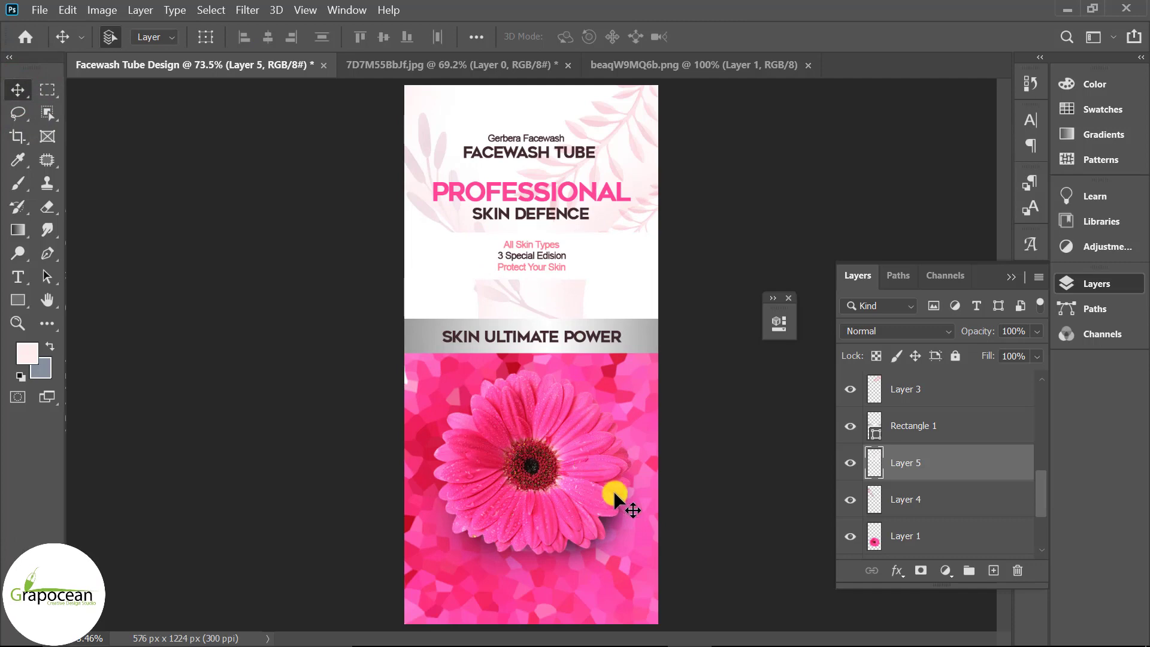
scroll(531, 569, up, 2)
scroll(540, 505, down, 2)
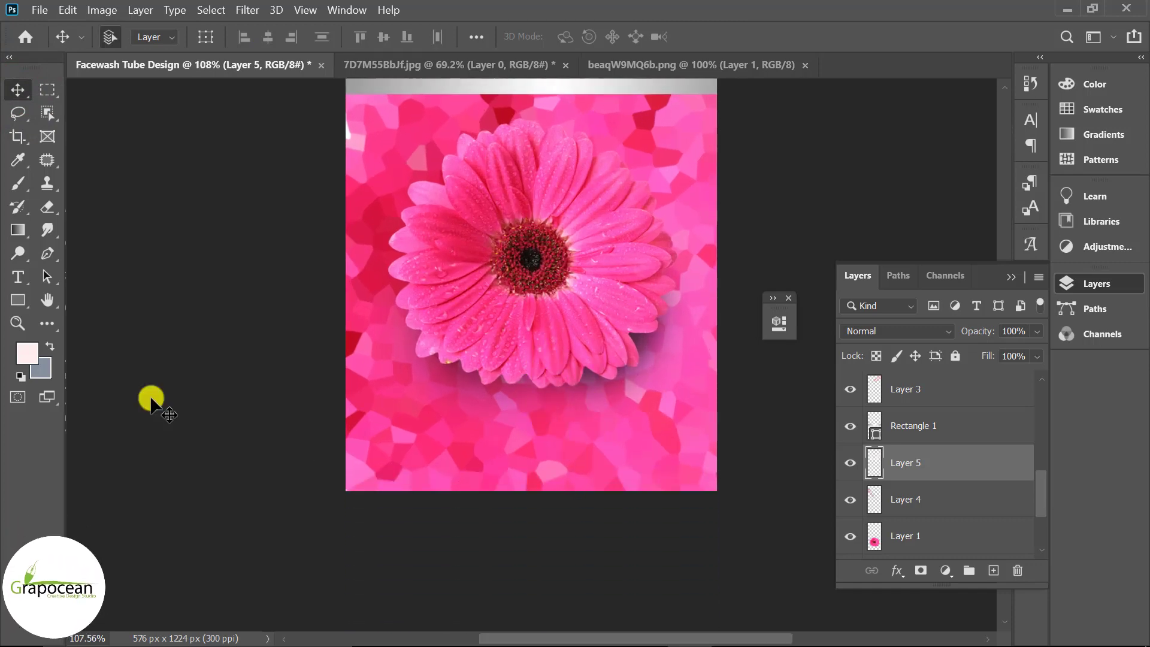
Step: Add the 250 ML size text on a new text layer below the flower
click(20, 277)
scroll(951, 473, up, 3)
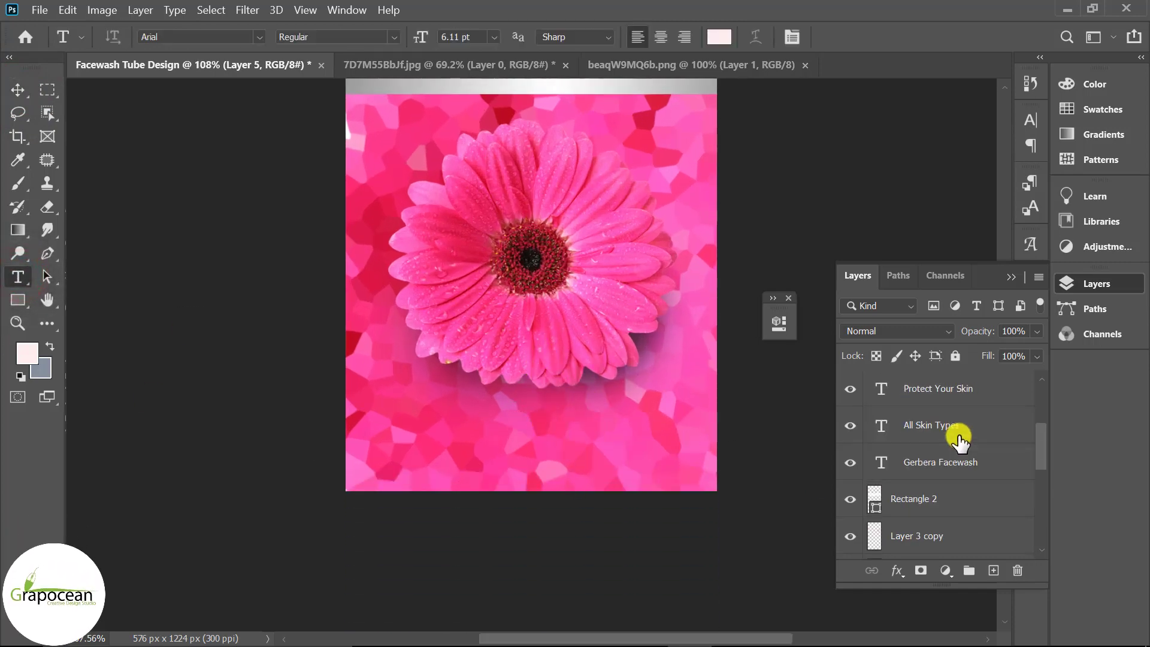
scroll(956, 440, down, 1)
scroll(961, 446, up, 3)
click(982, 386)
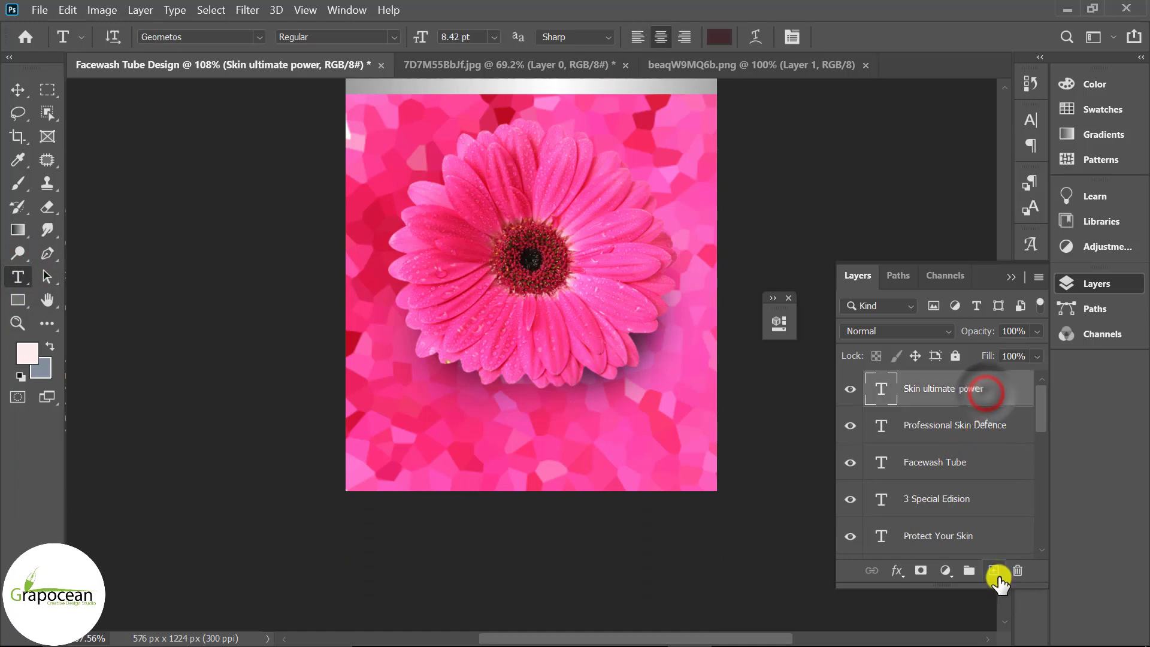
click(992, 570)
click(538, 440)
text(25)
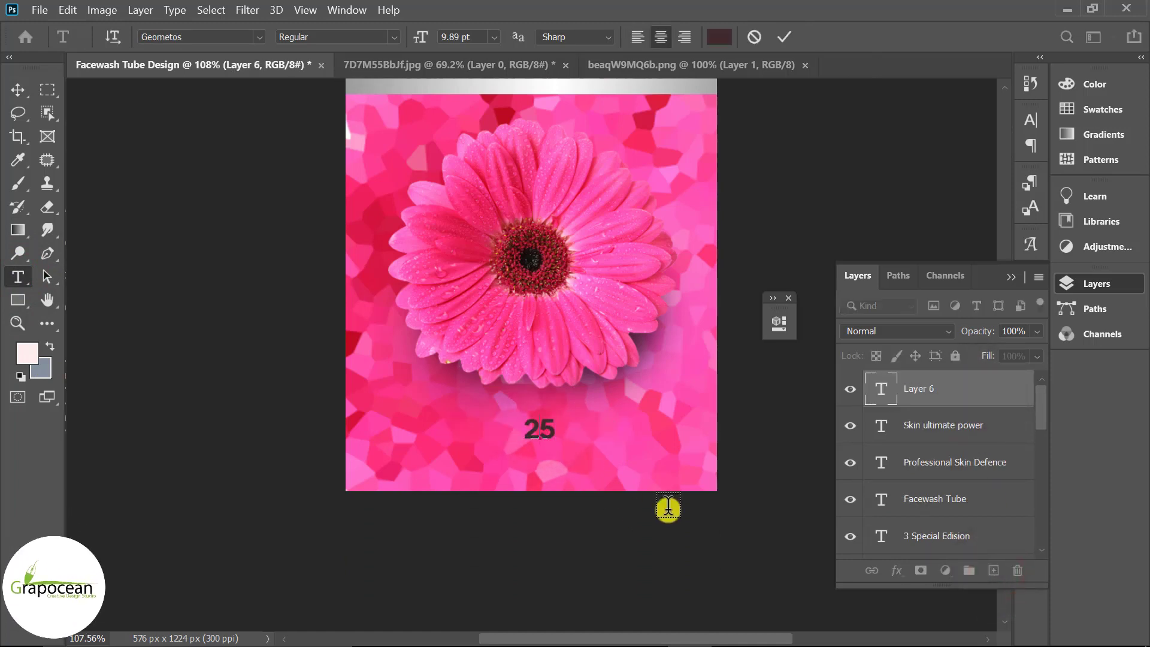
key(BackSpace)
key(BackSpace)
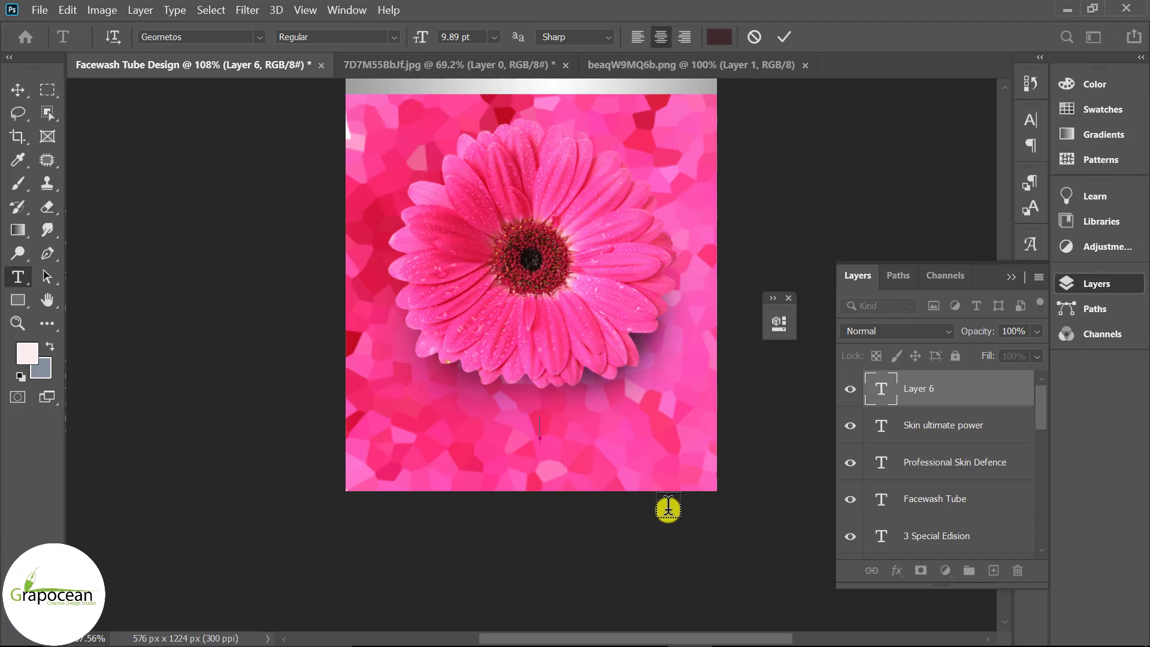
text(250 M)
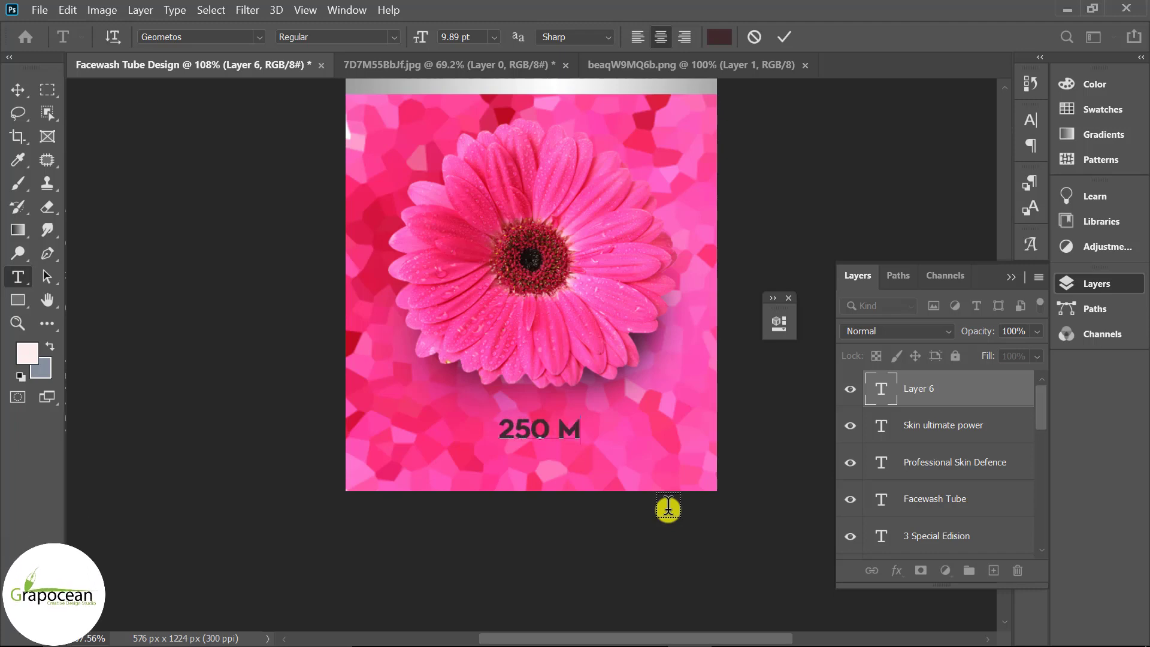
text(L)
scroll(569, 488, down, 3)
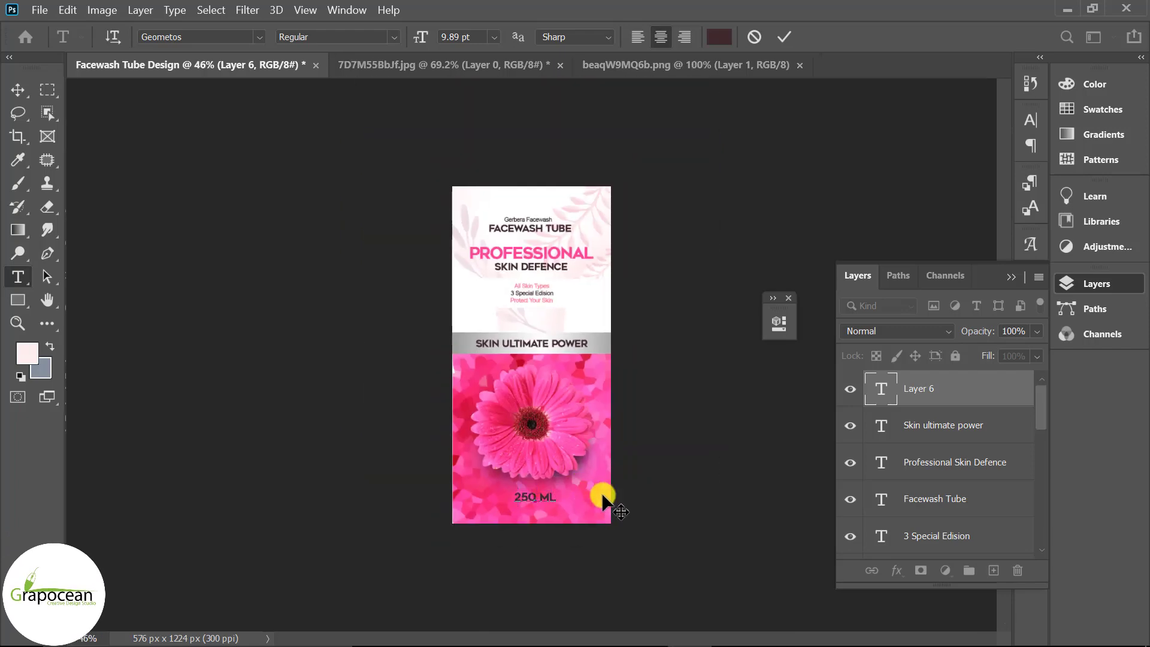
scroll(566, 522, up, 1)
scroll(599, 541, up, 1)
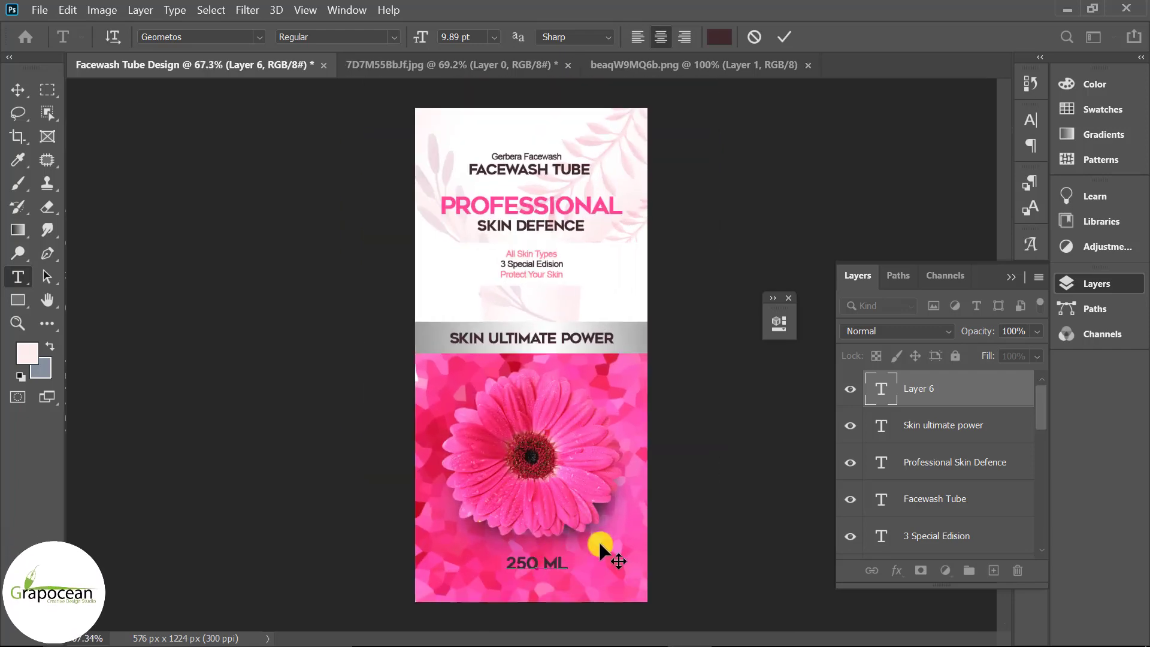
Step: Change the 250 ML text colour to white (ffffff)
click(563, 563)
click(718, 36)
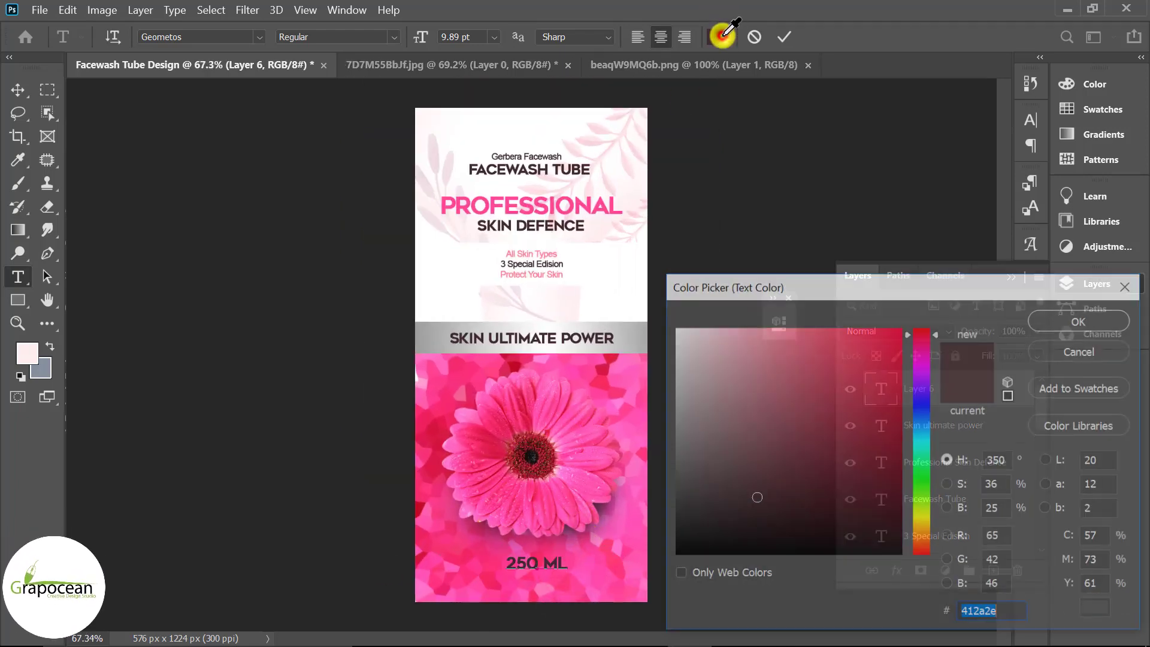
click(593, 275)
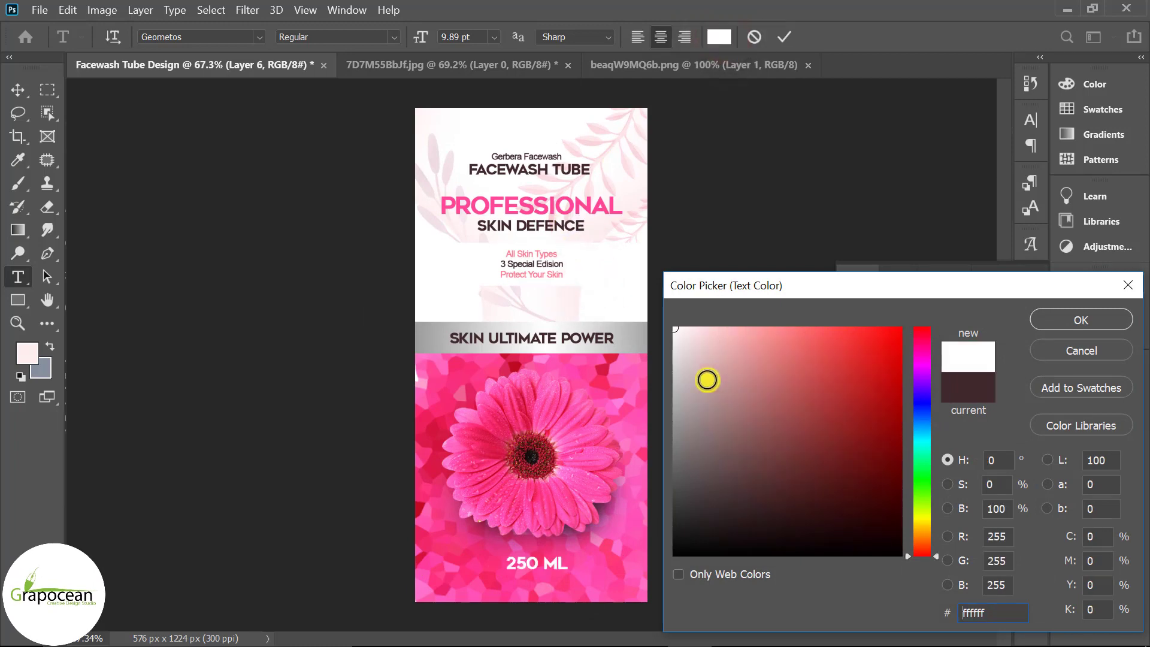
click(1068, 321)
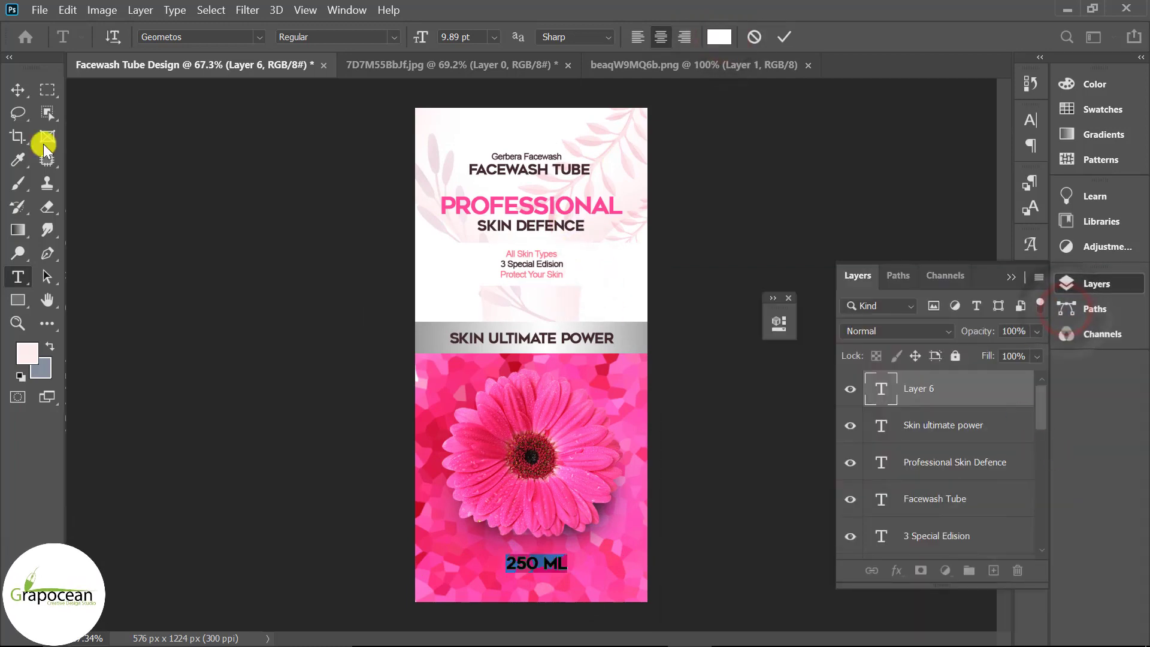
click(21, 90)
Step: Draw a 208 × 66 px light-pink rectangle (Rectangle 3) over the 250 ML label
drag(1038, 413, 1038, 558)
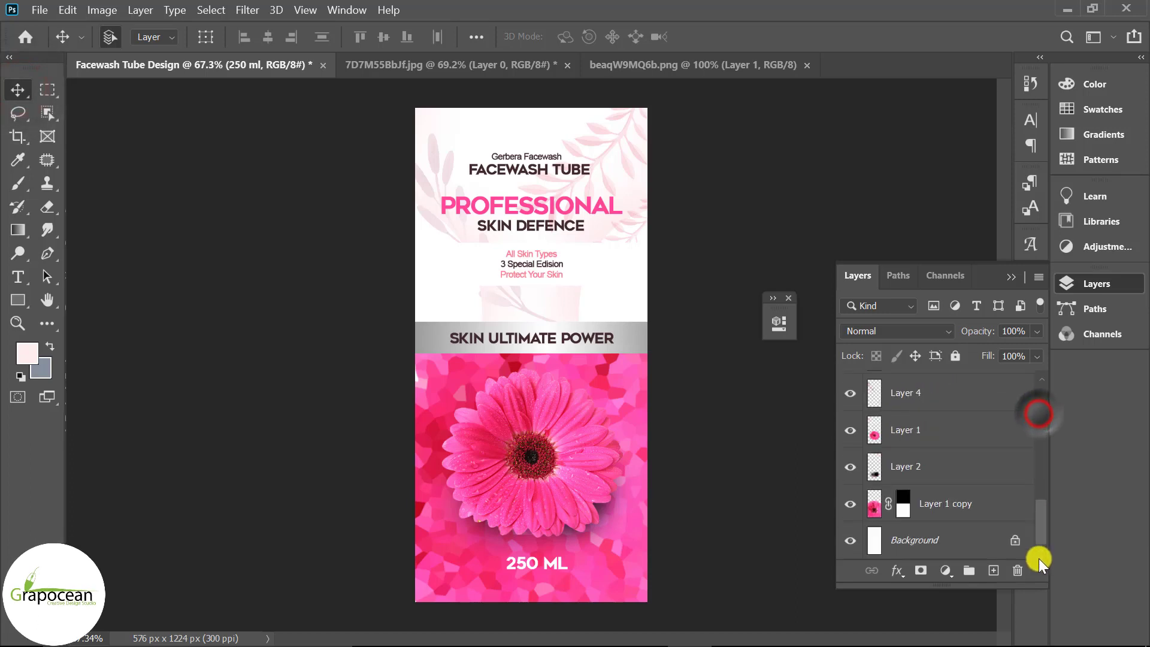
click(952, 540)
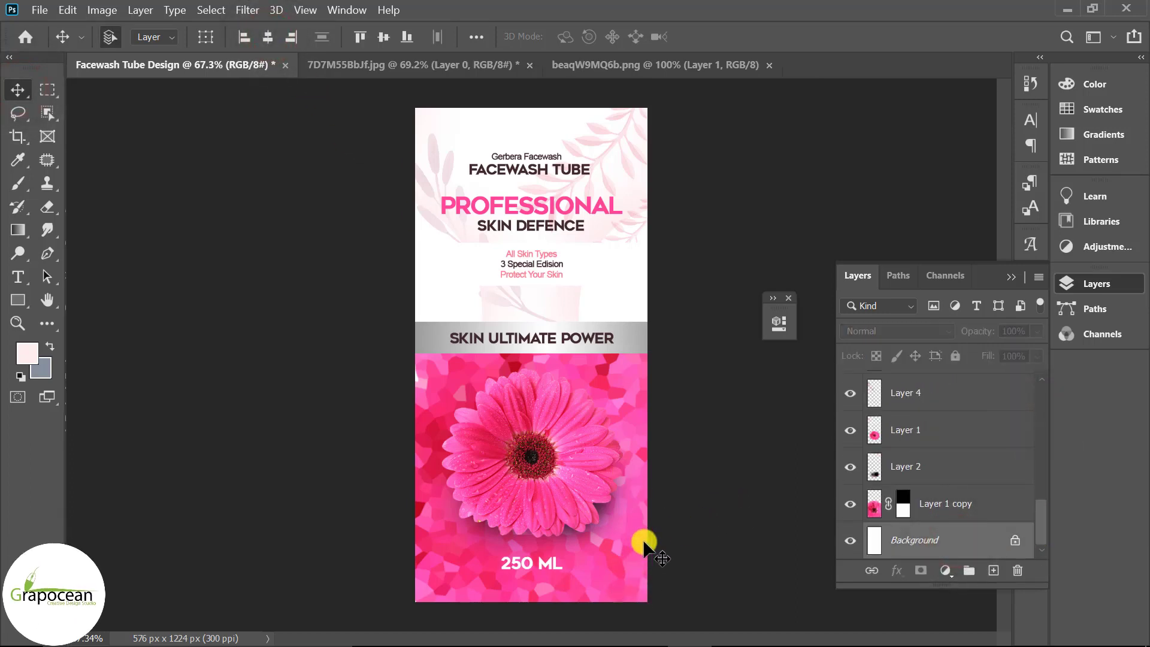
scroll(659, 323, down, 3)
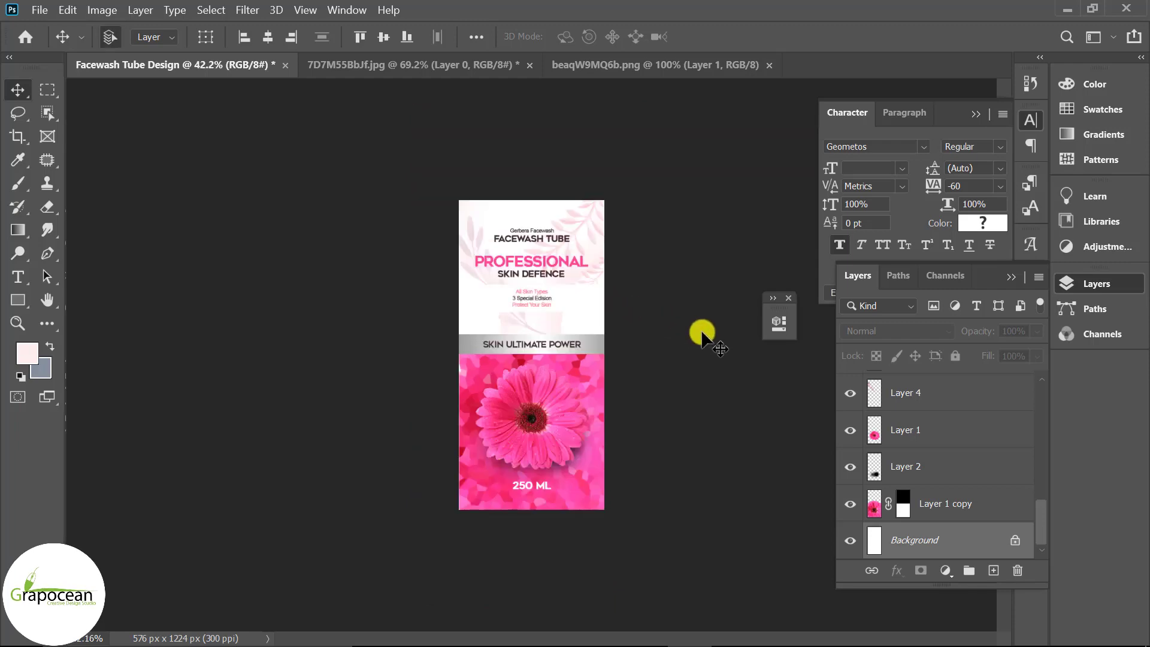
scroll(593, 473, up, 2)
scroll(563, 503, up, 1)
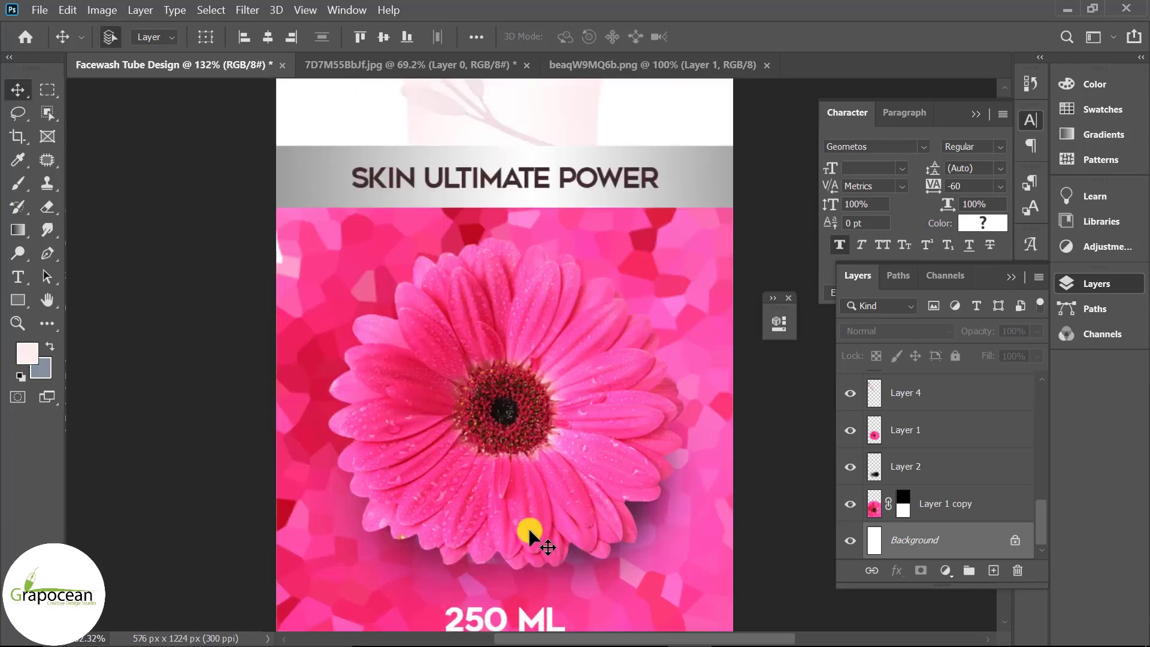
scroll(536, 521, up, 1)
right_click(18, 300)
click(81, 303)
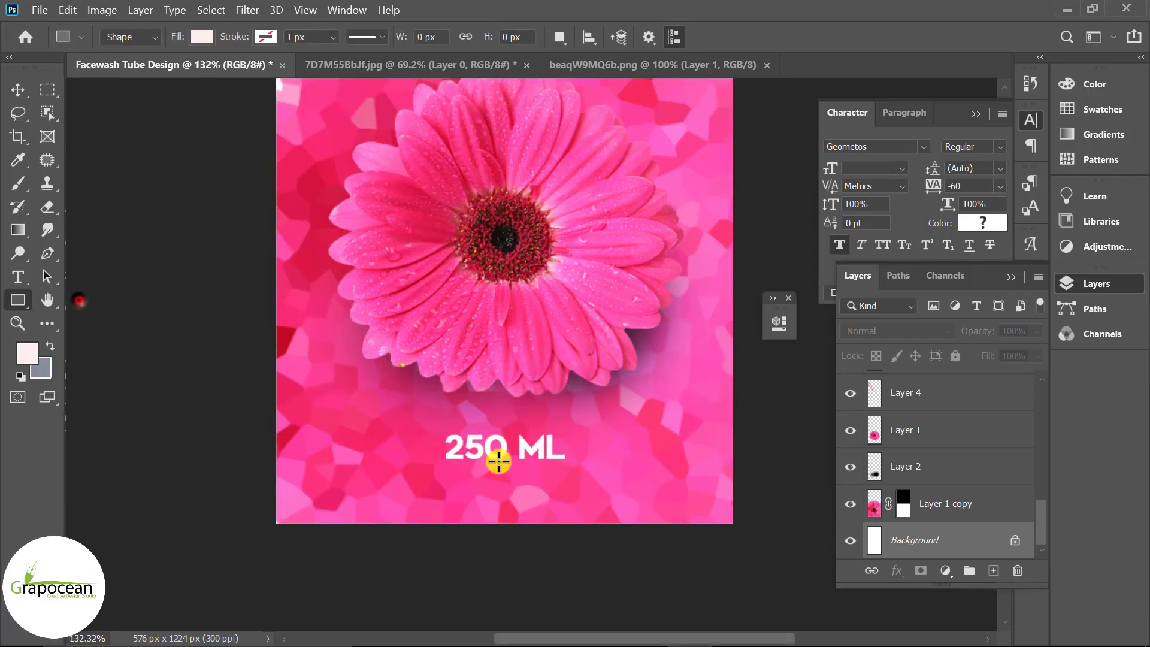
drag(420, 422, 585, 473)
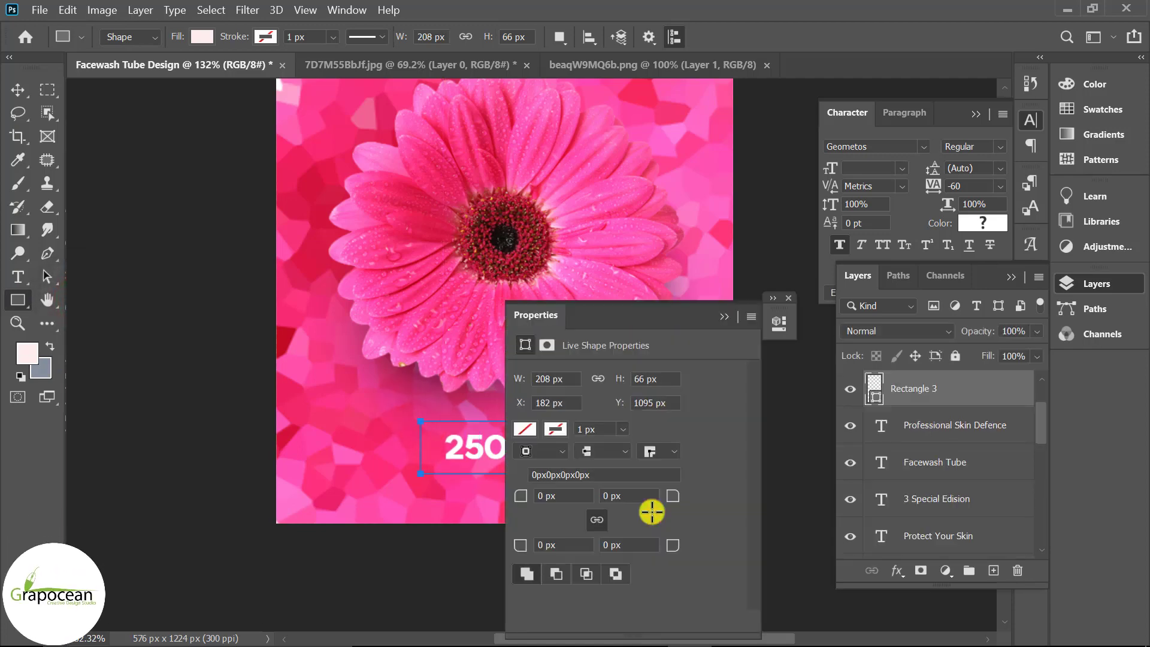
click(730, 317)
click(18, 90)
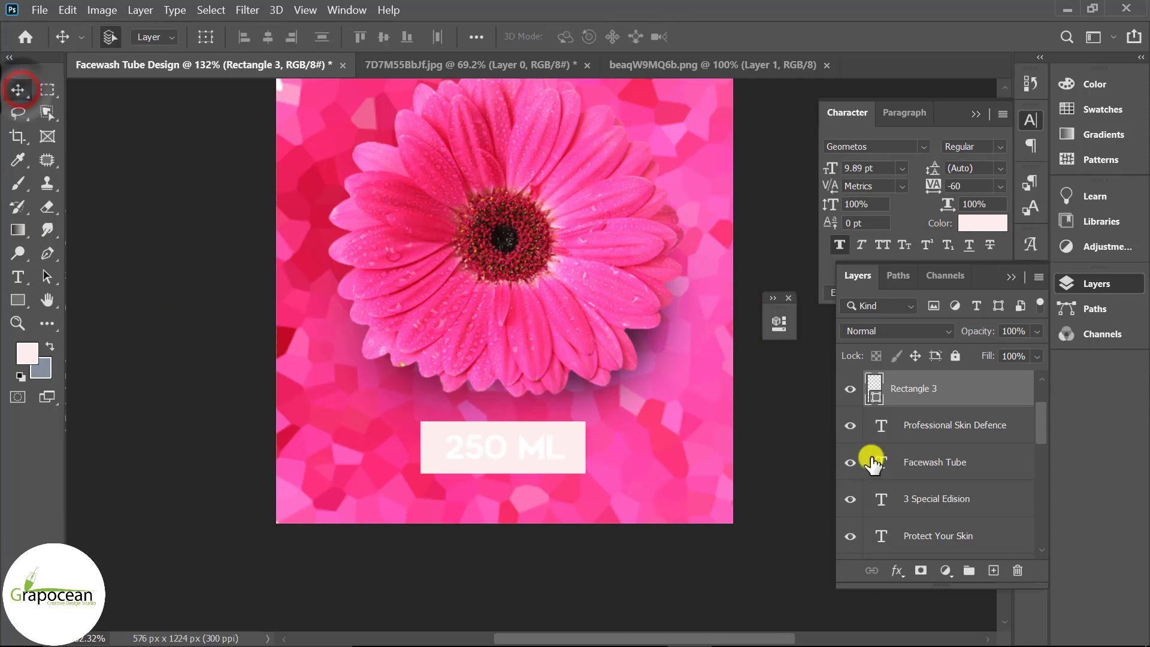
Step: Recolour all of the 250 ML text to pink fc3c79 sampled from the flower
click(18, 276)
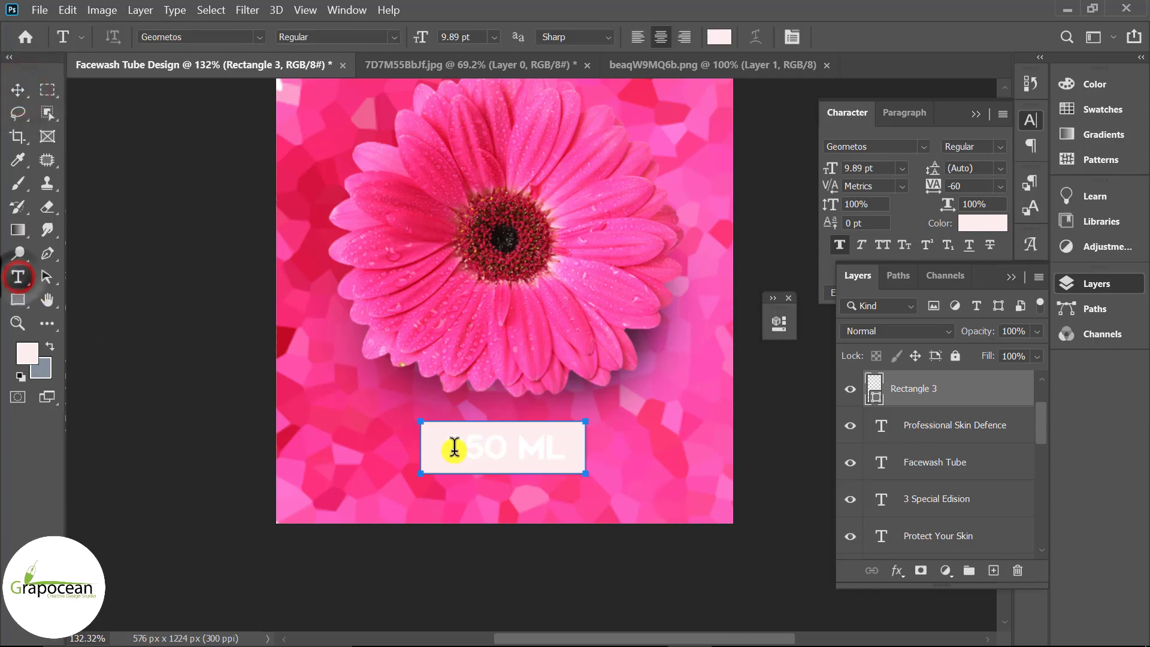
click(453, 449)
key(ctrl+a)
click(718, 37)
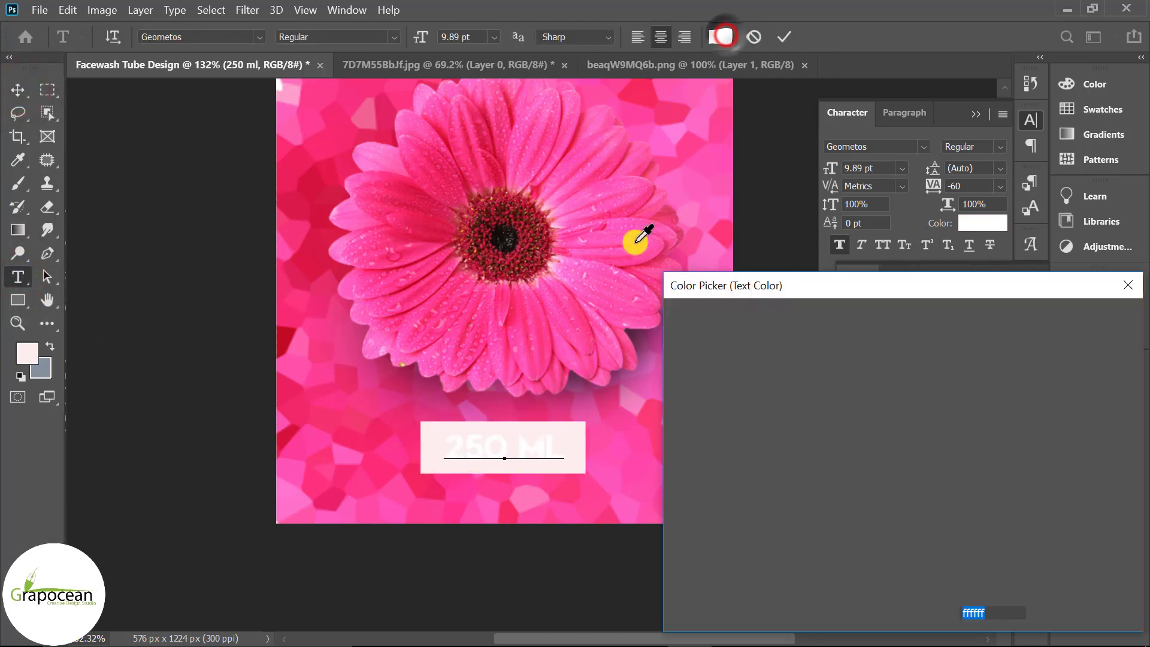
click(632, 239)
click(654, 413)
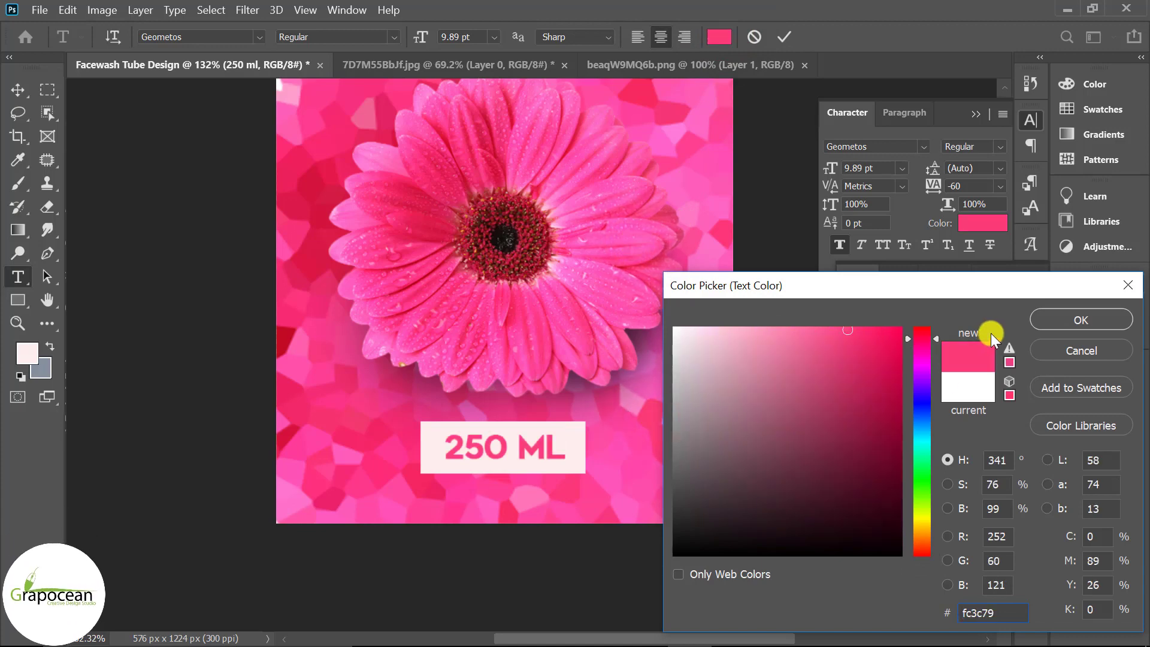
click(1074, 322)
click(18, 89)
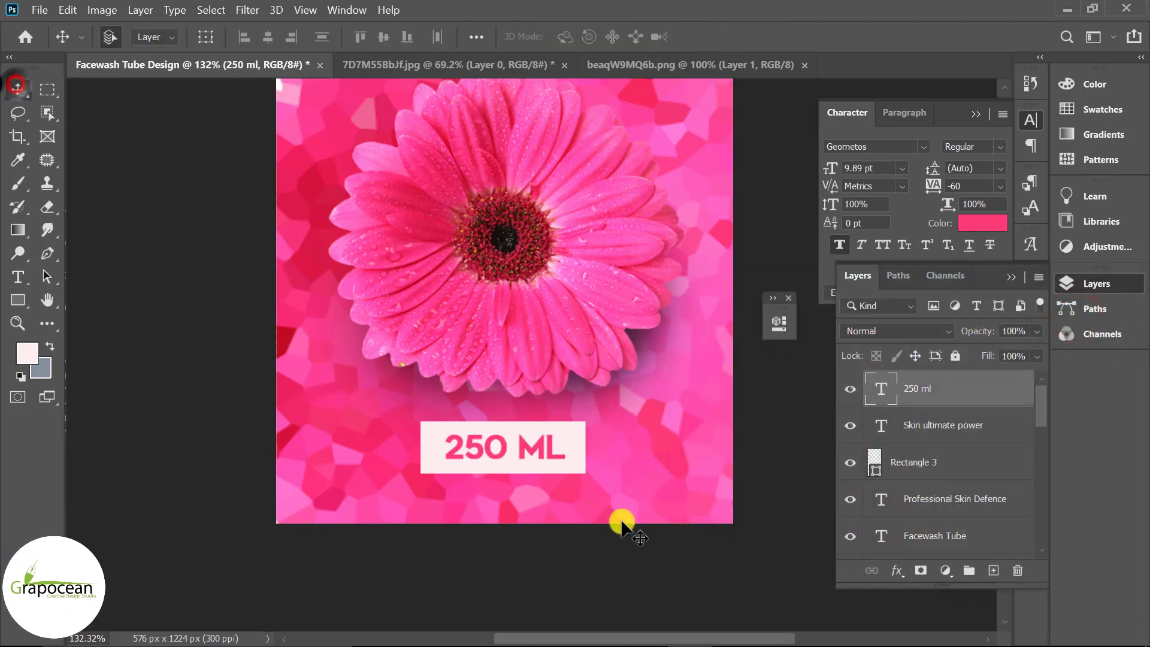
key(ctrl+0)
scroll(644, 530, up, 3)
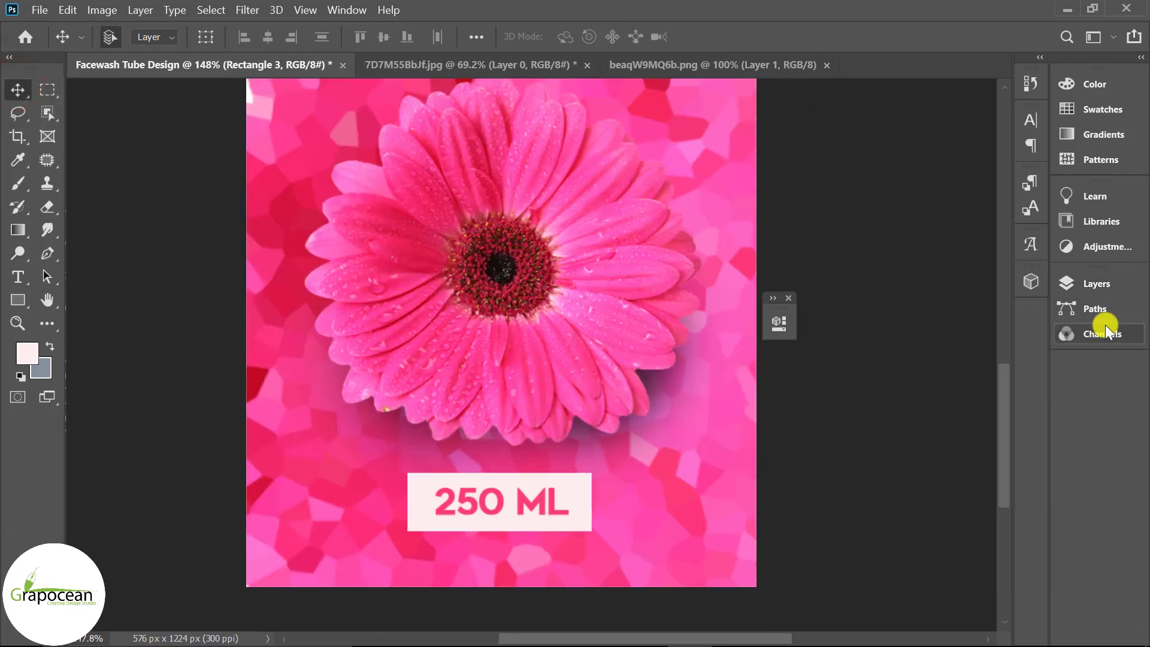
Step: Set Rectangle 3's Live Shape corner radius to 33 px on all corners
click(338, 12)
click(460, 569)
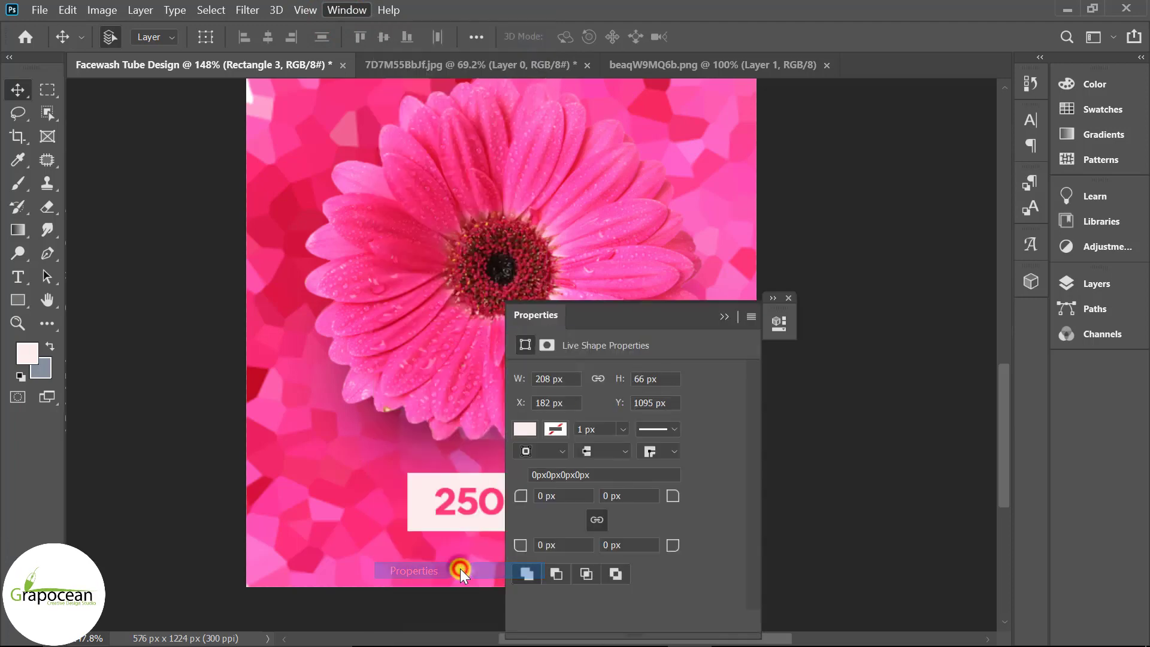
drag(521, 548, 551, 546)
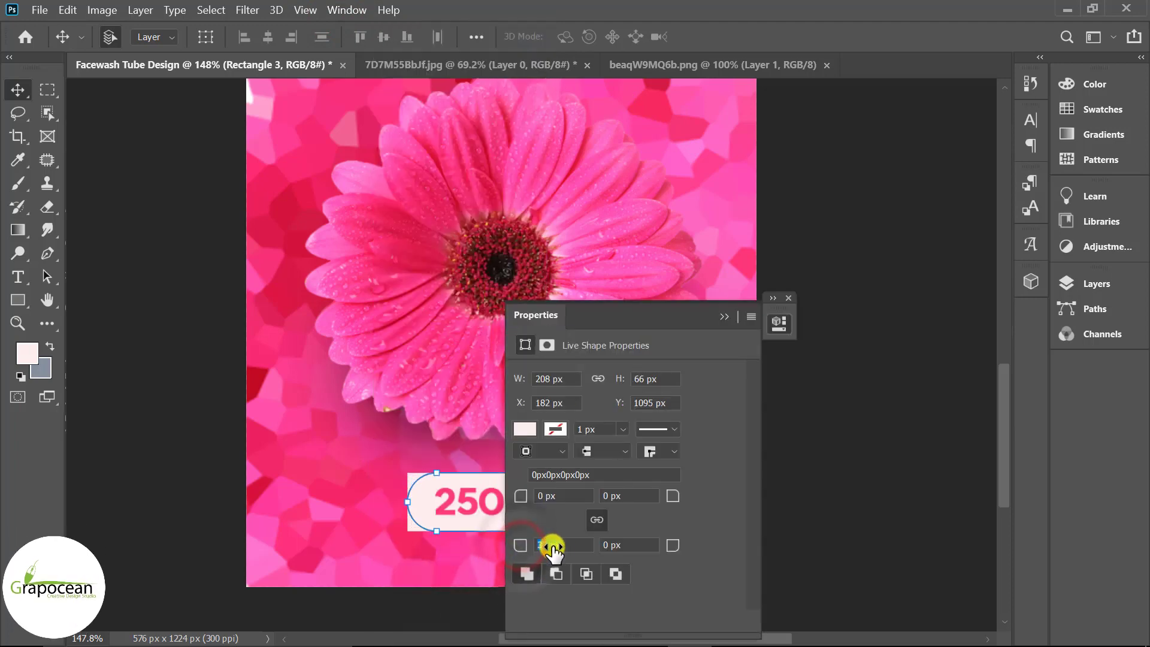
click(727, 315)
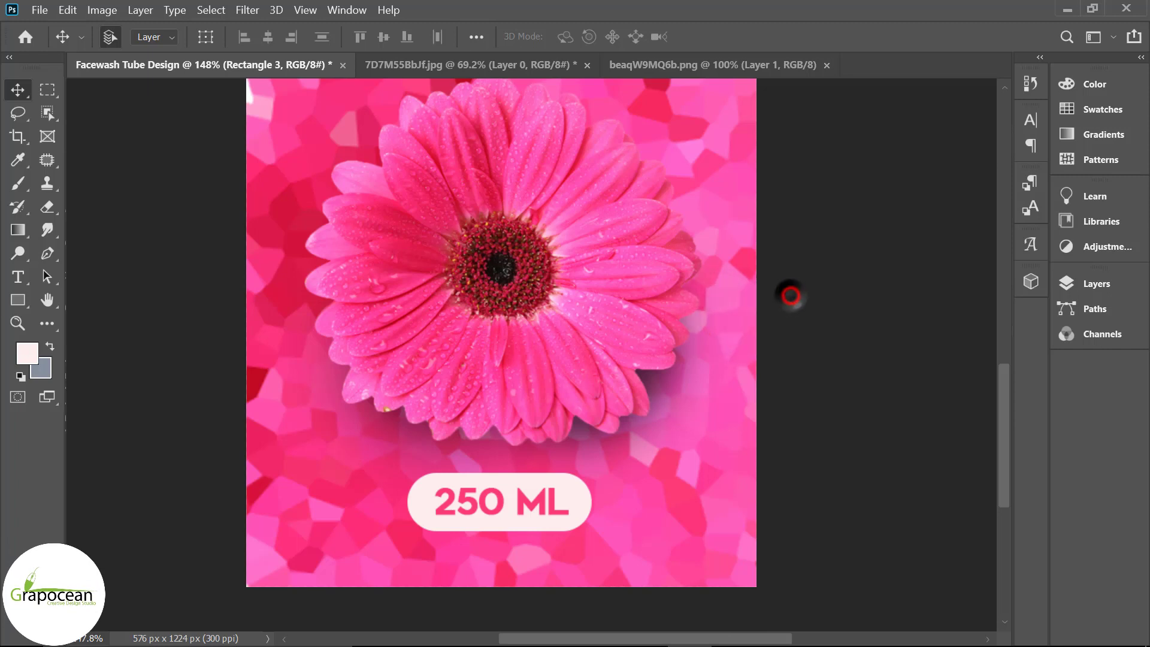
click(47, 253)
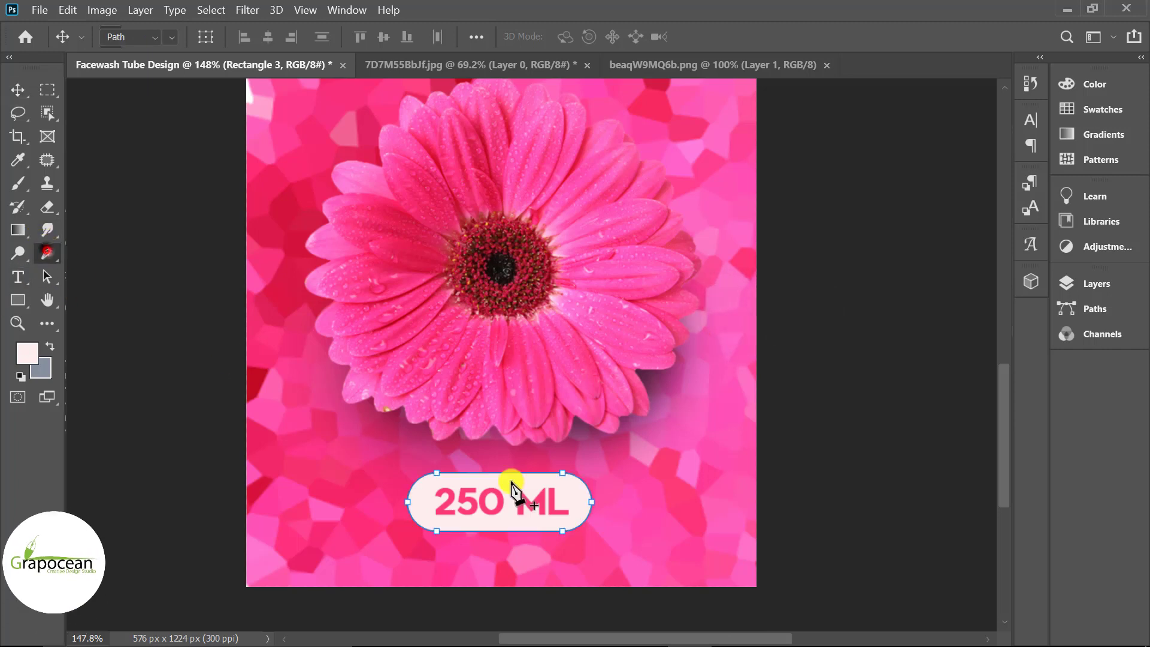
Step: On a new layer, draw a closed curved path along the pill's lower edge and load it as a selection
click(1099, 289)
click(993, 570)
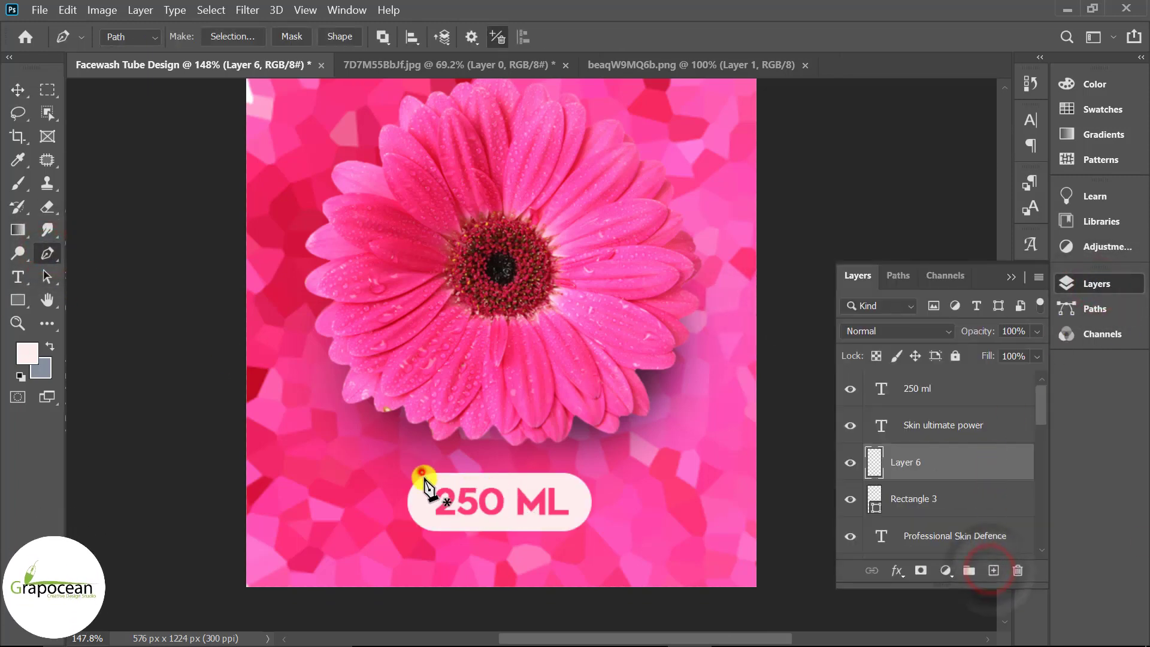
click(422, 473)
drag(533, 506, 598, 534)
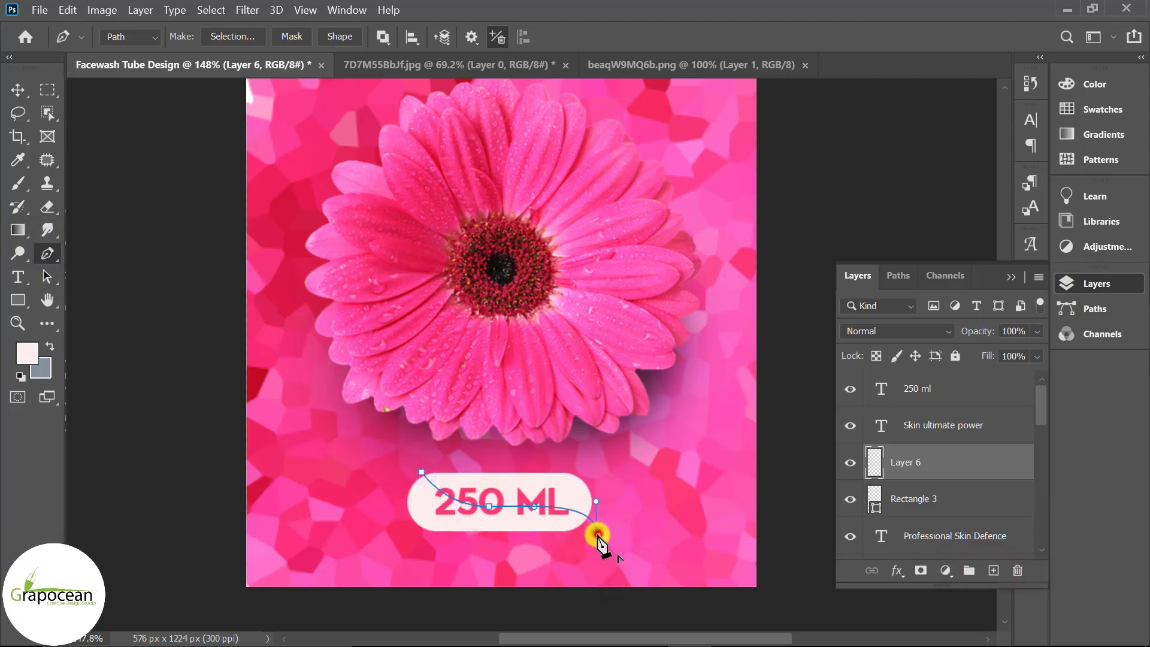
drag(425, 540, 372, 507)
click(422, 473)
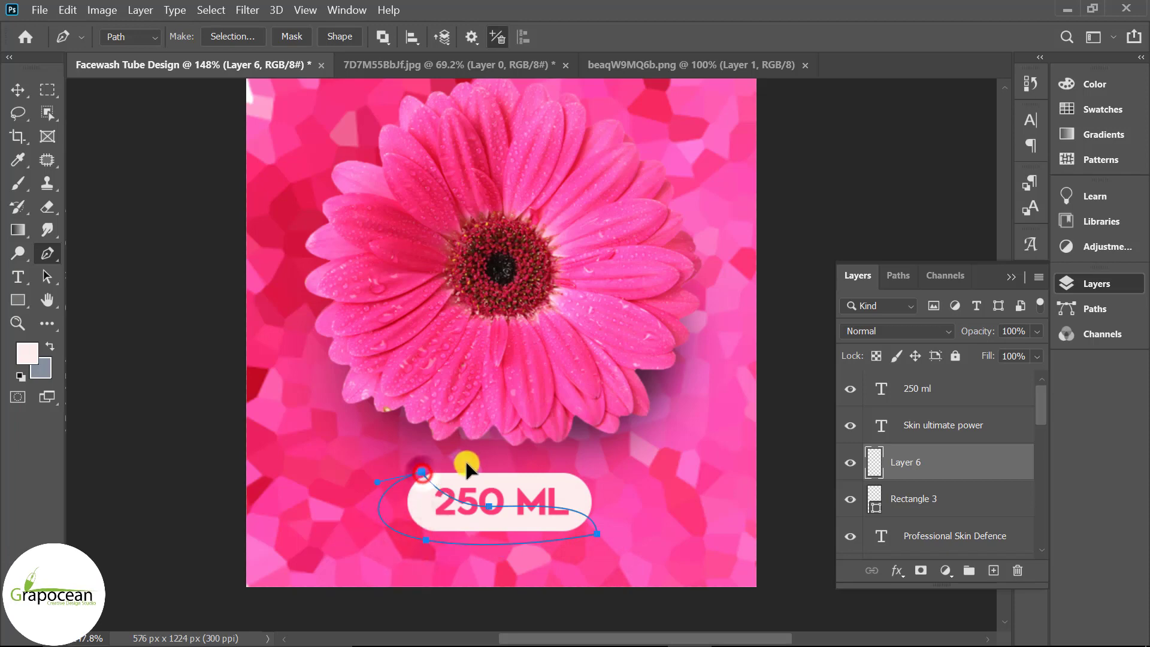
key(ctrl+Return)
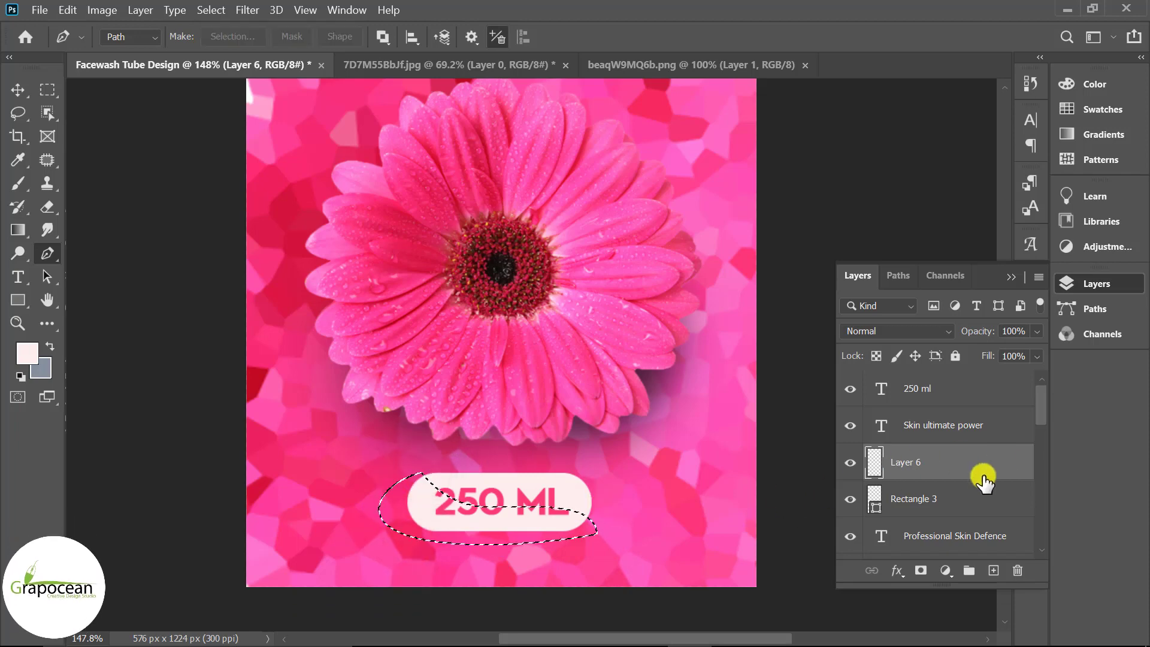
Step: Brush-paint the selection with red sampled from the flower
right_click(20, 191)
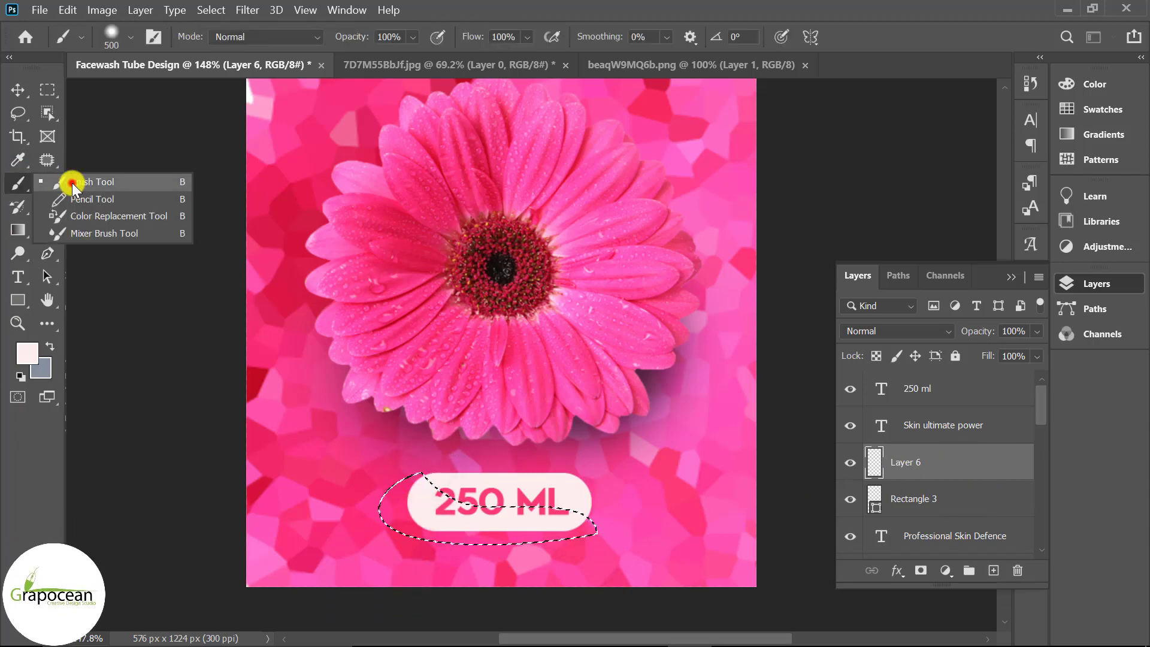
click(78, 180)
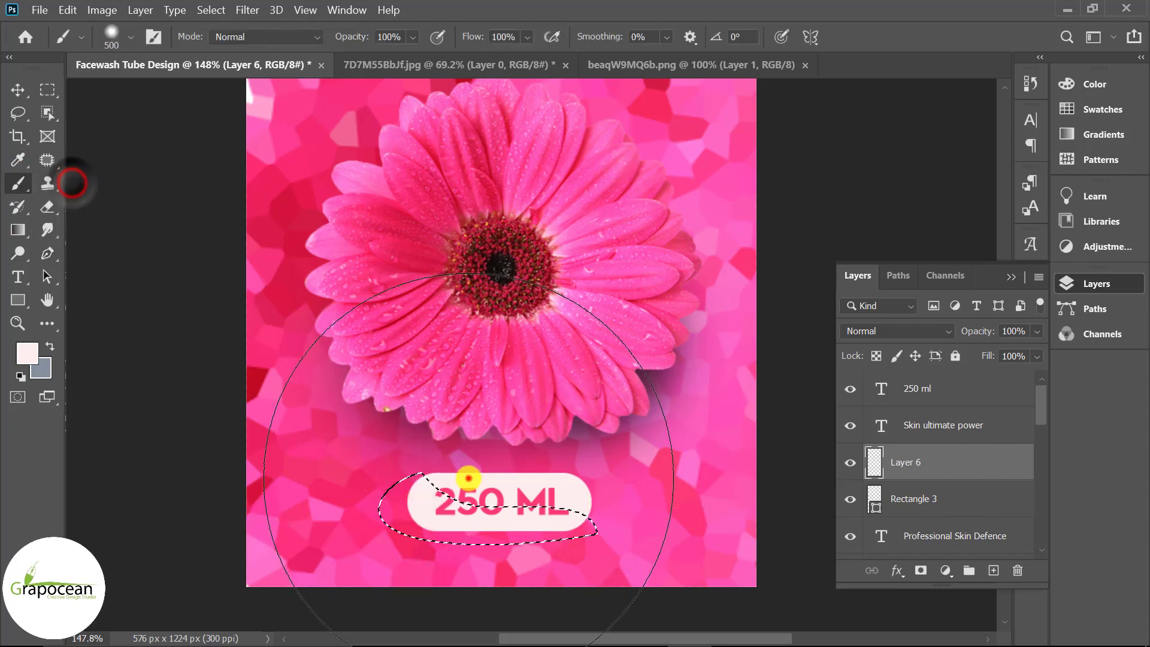
click(35, 354)
click(408, 244)
click(1098, 319)
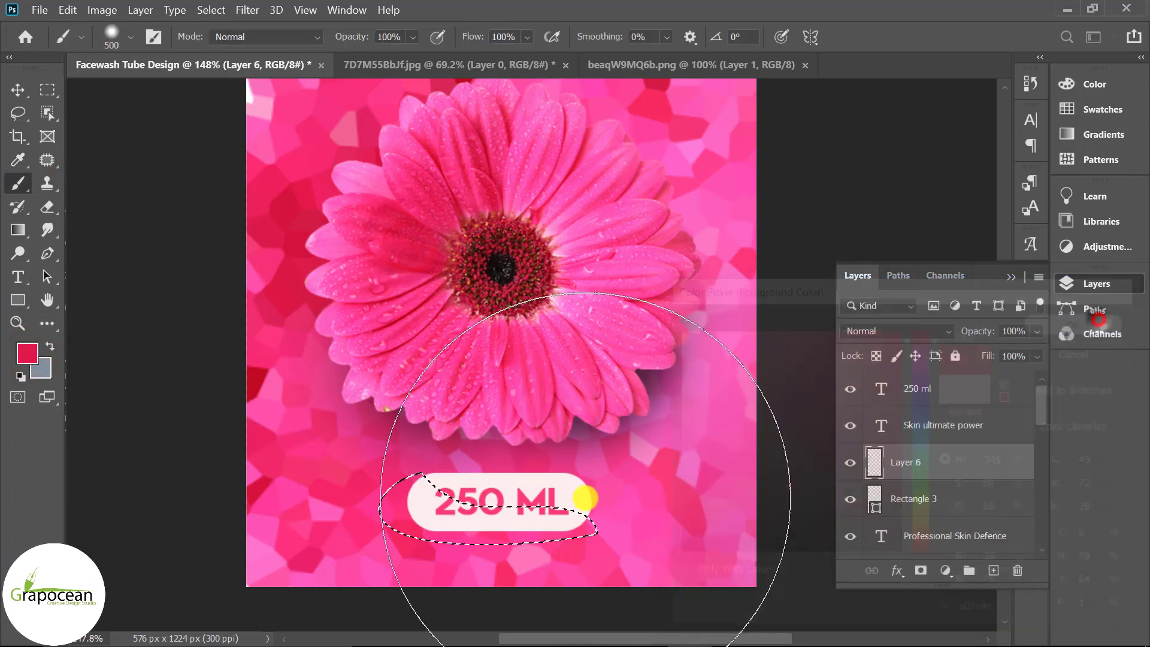
drag(585, 498, 584, 500)
click(47, 92)
Step: Deselect, clip Layer 6 to the pill shape, and lower its opacity to 21%
click(135, 331)
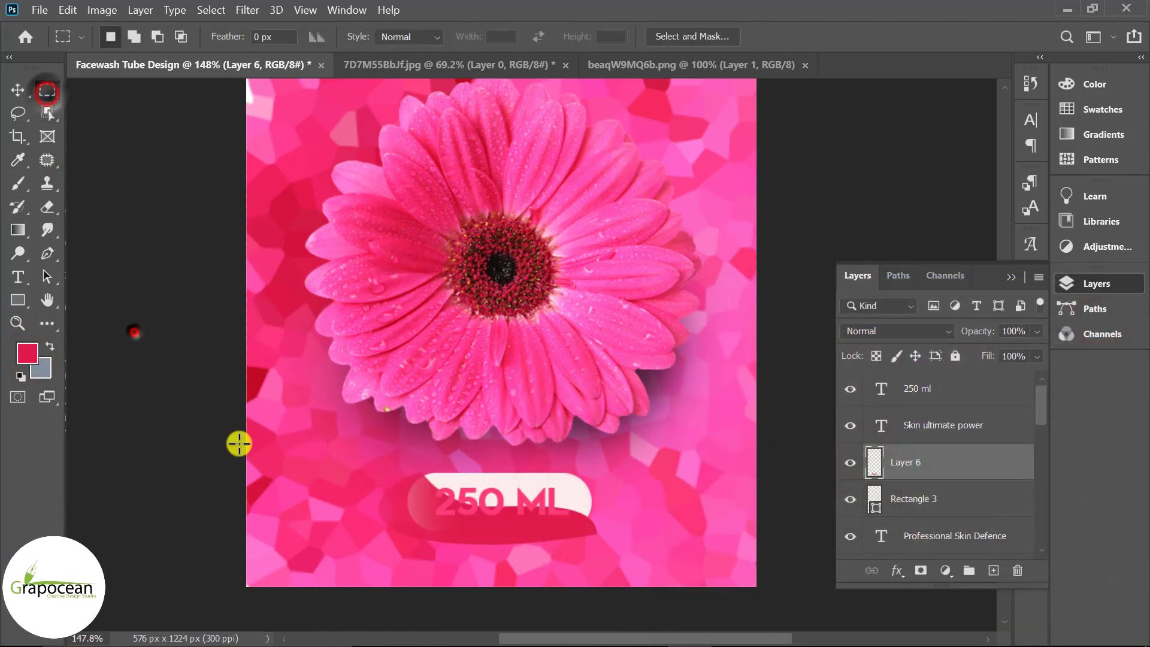
right_click(939, 462)
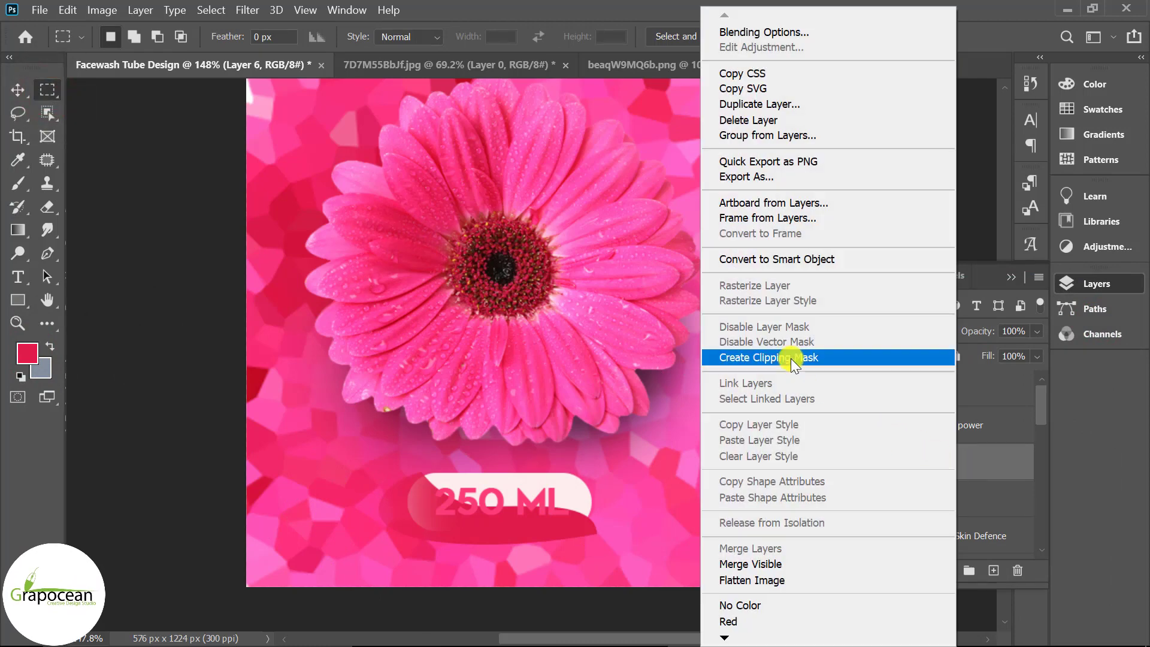
click(790, 358)
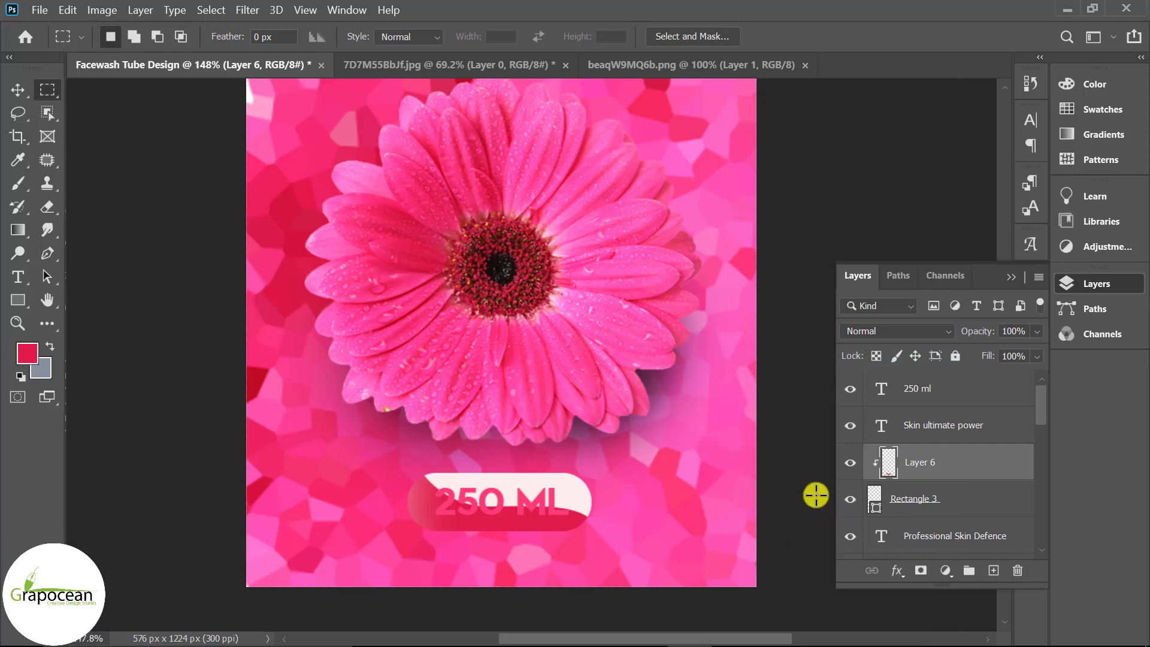
click(1036, 331)
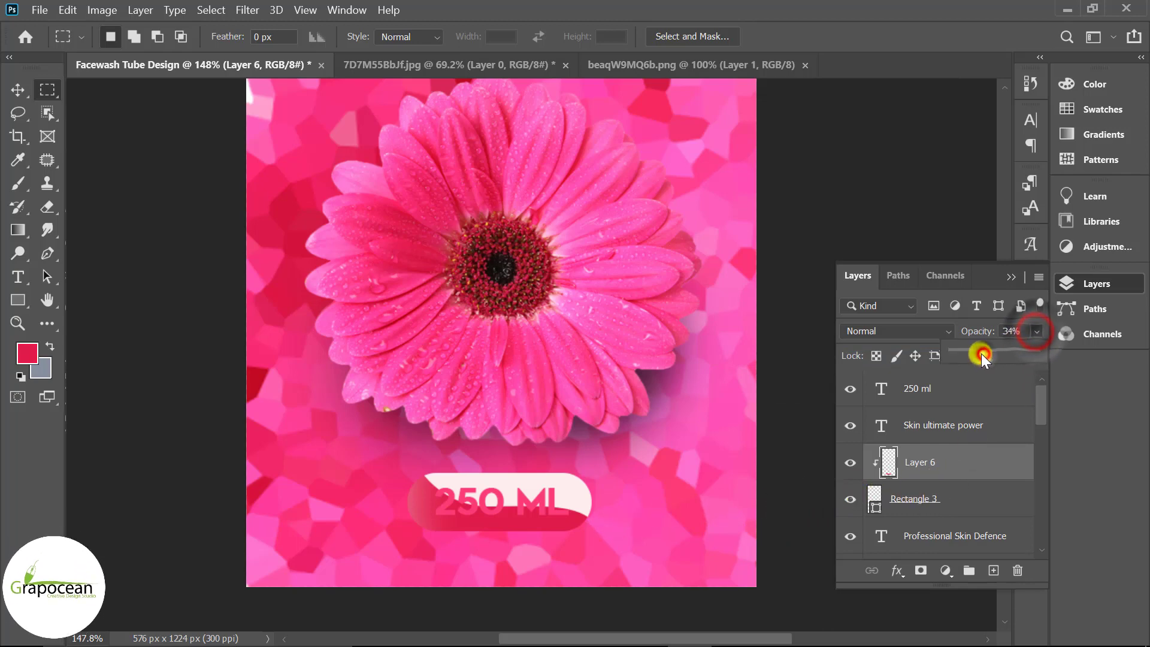
drag(981, 354, 969, 350)
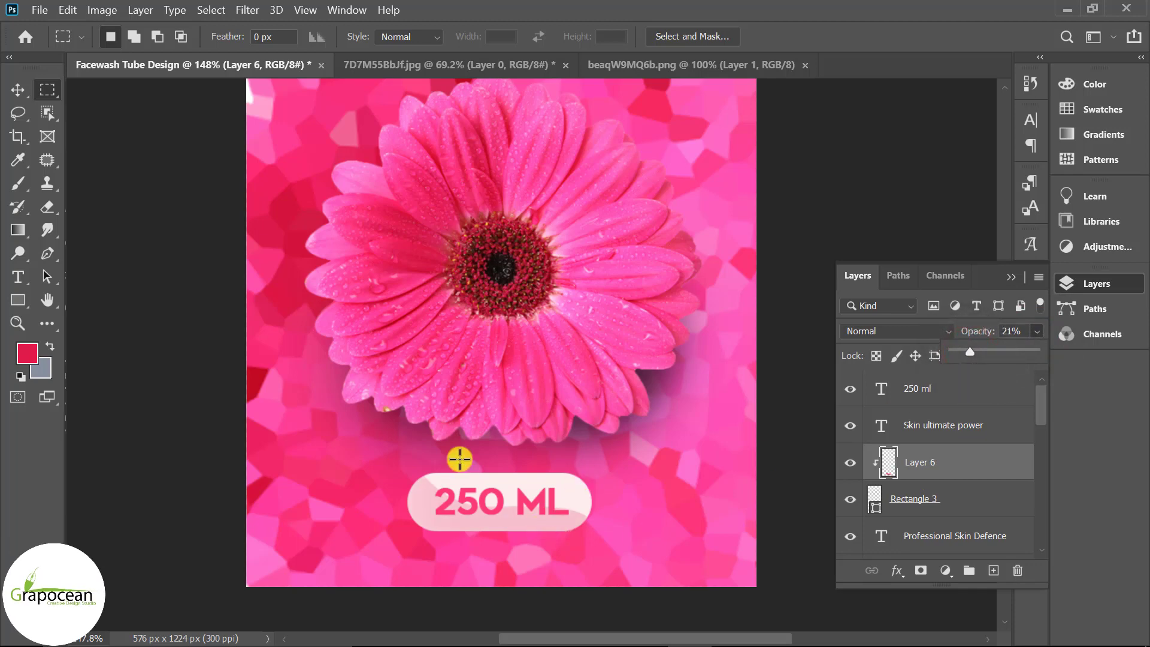
click(20, 73)
click(588, 506)
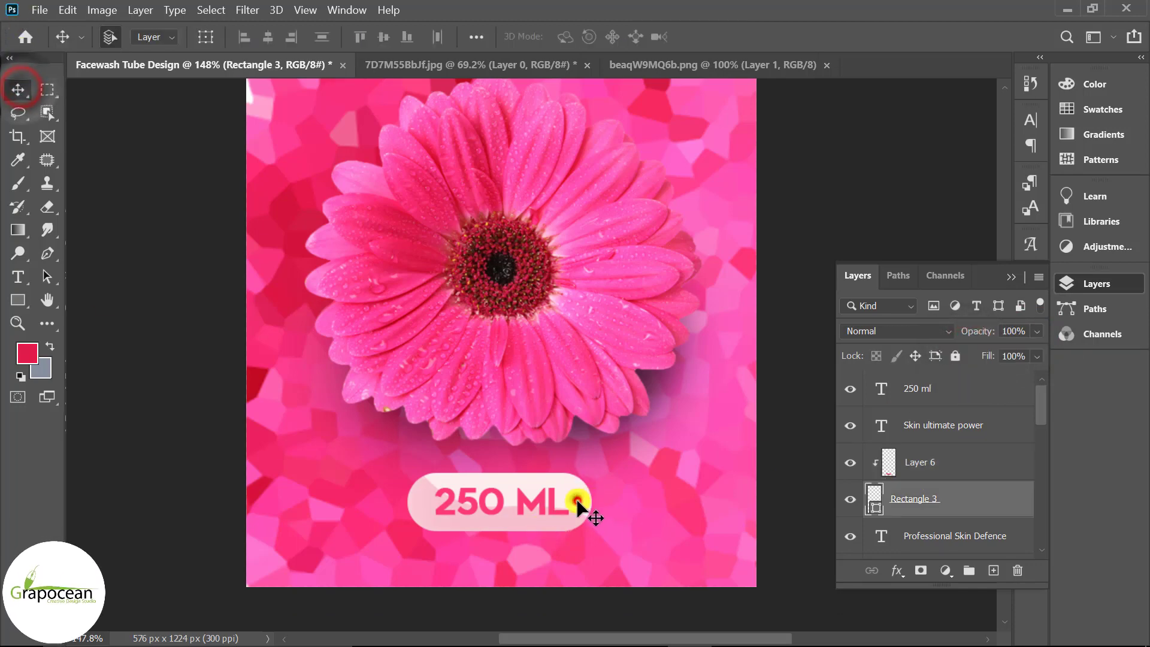
Step: Change the Rectangle 3 pill fill to black (000000)
click(876, 492)
mouse_move(826, 493)
mouse_down()
mouse_move(902, 448)
mouse_move(918, 474)
mouse_move(559, 587)
mouse_up()
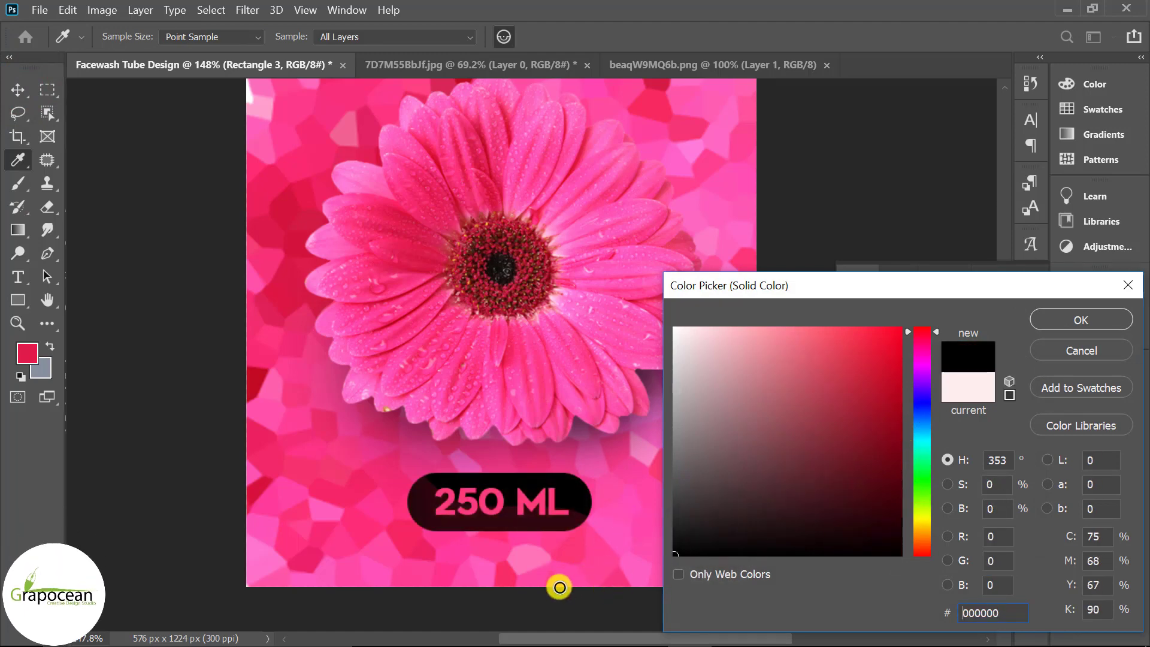
click(1088, 349)
Step: Raise Layer 6 opacity to 26%
click(940, 460)
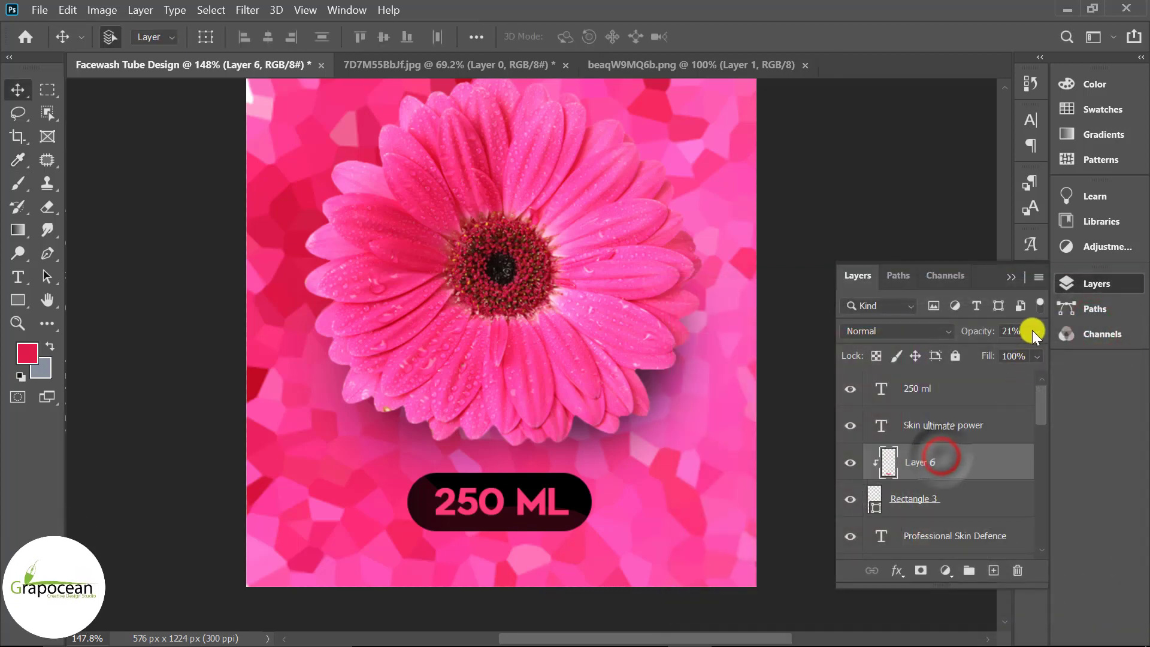
click(1036, 331)
drag(994, 350, 970, 356)
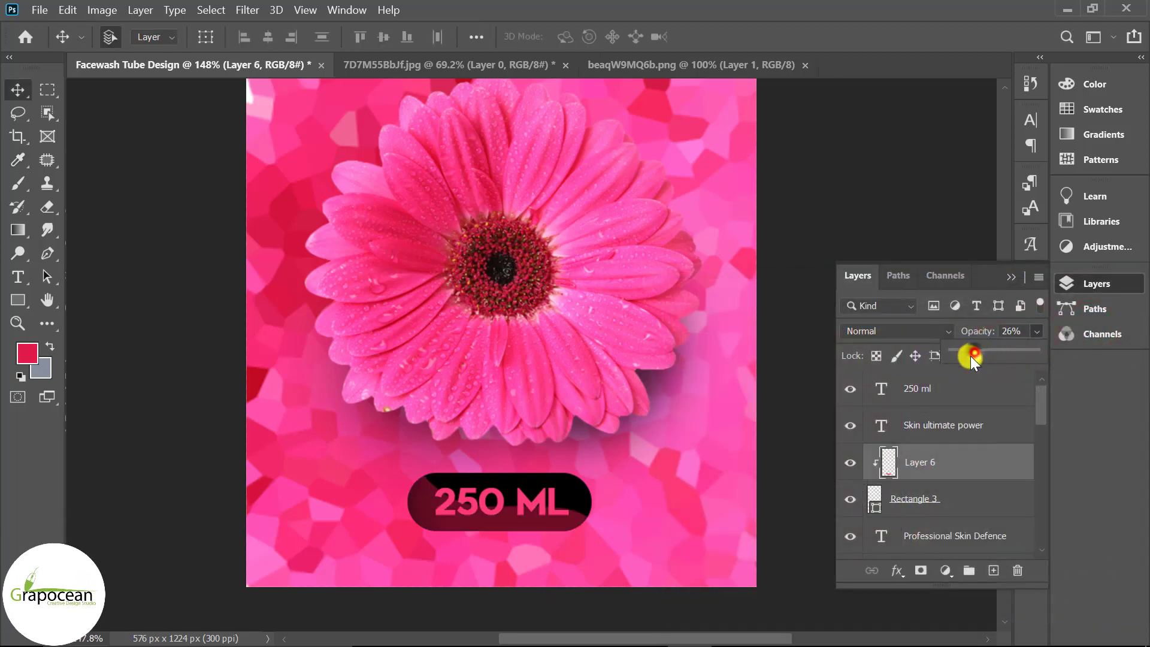
right_click(937, 470)
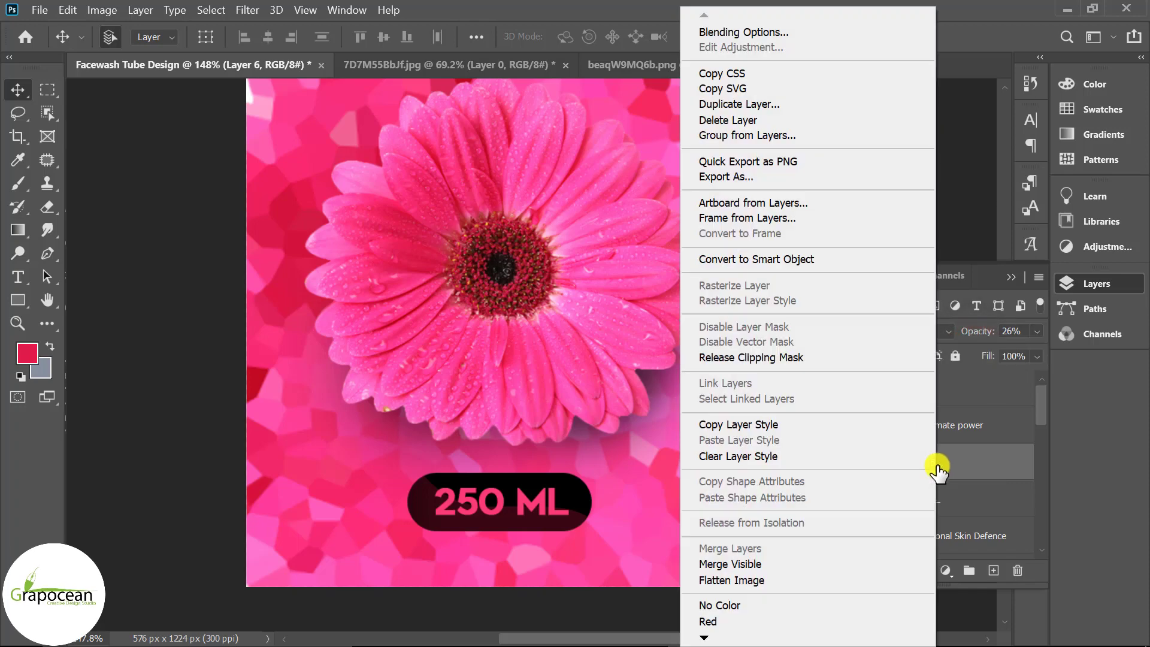
Step: Add a white Color Overlay layer style to Layer 6
click(742, 33)
click(332, 455)
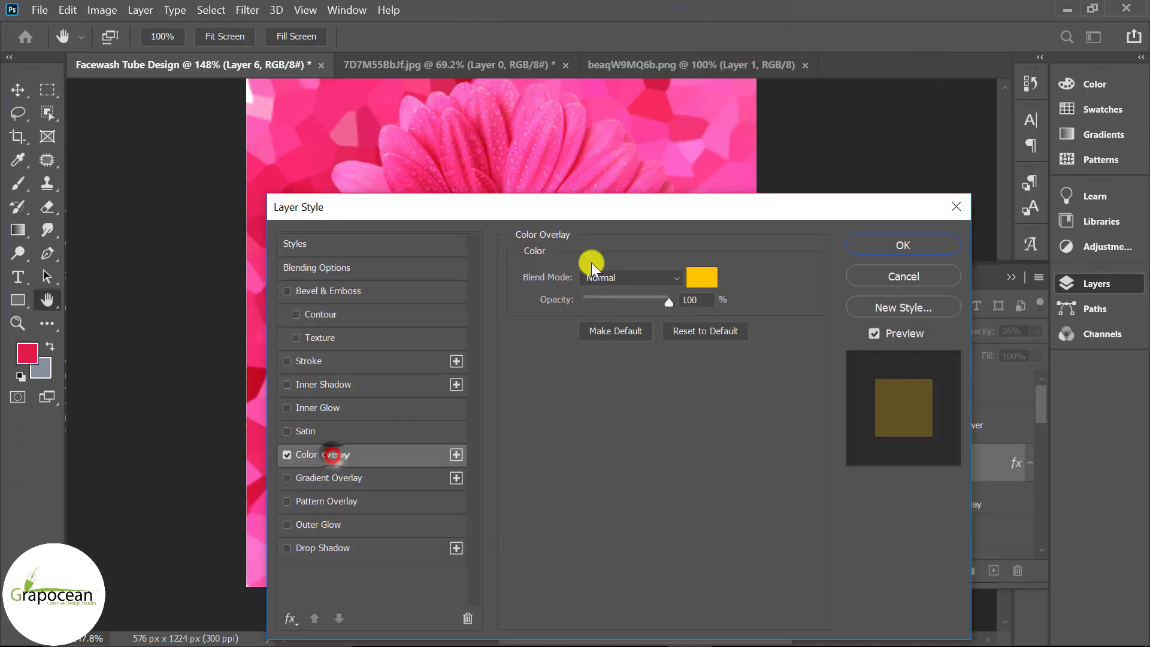
drag(591, 206, 977, 290)
click(1083, 360)
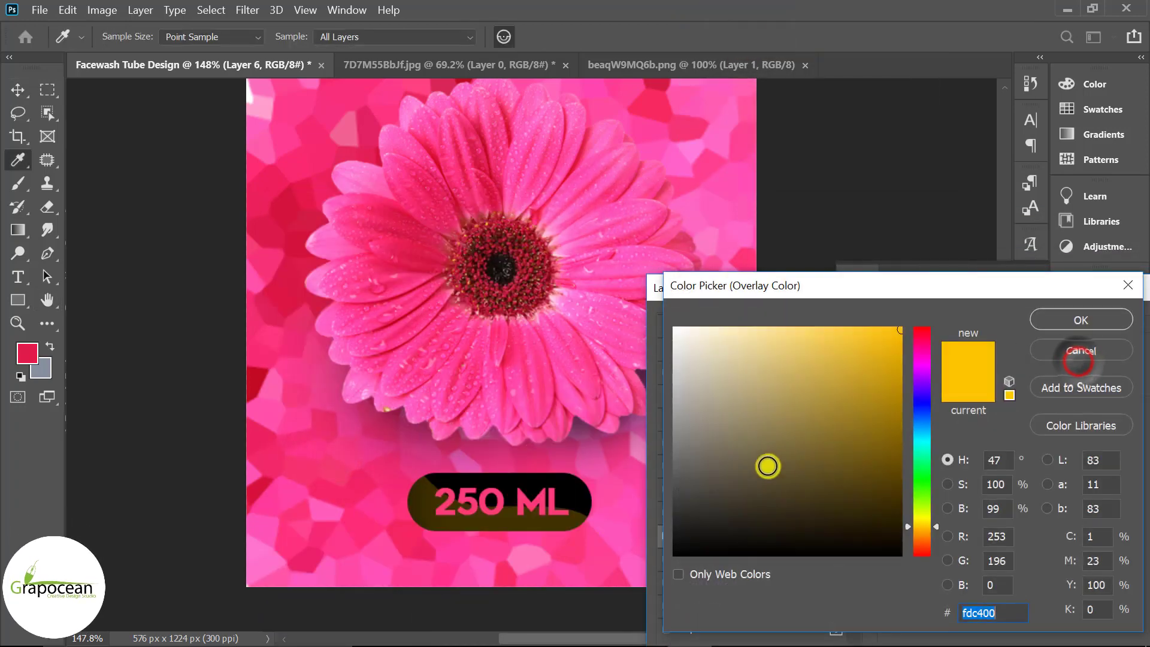
drag(736, 440, 606, 284)
click(1097, 320)
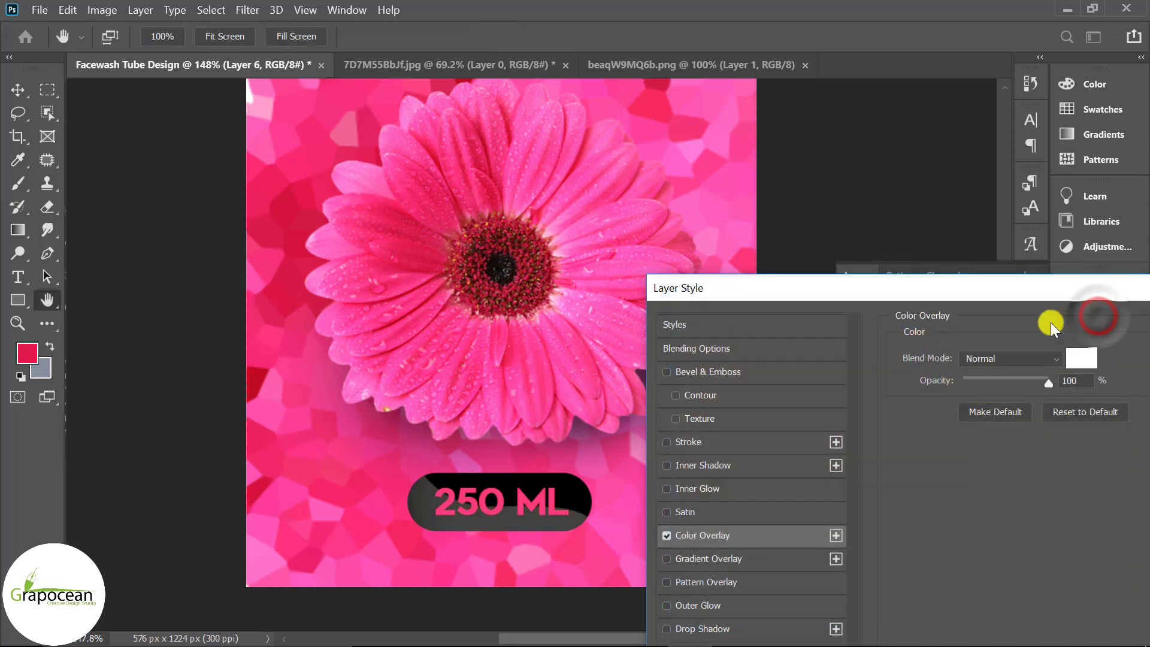
drag(1068, 293, 624, 479)
click(829, 535)
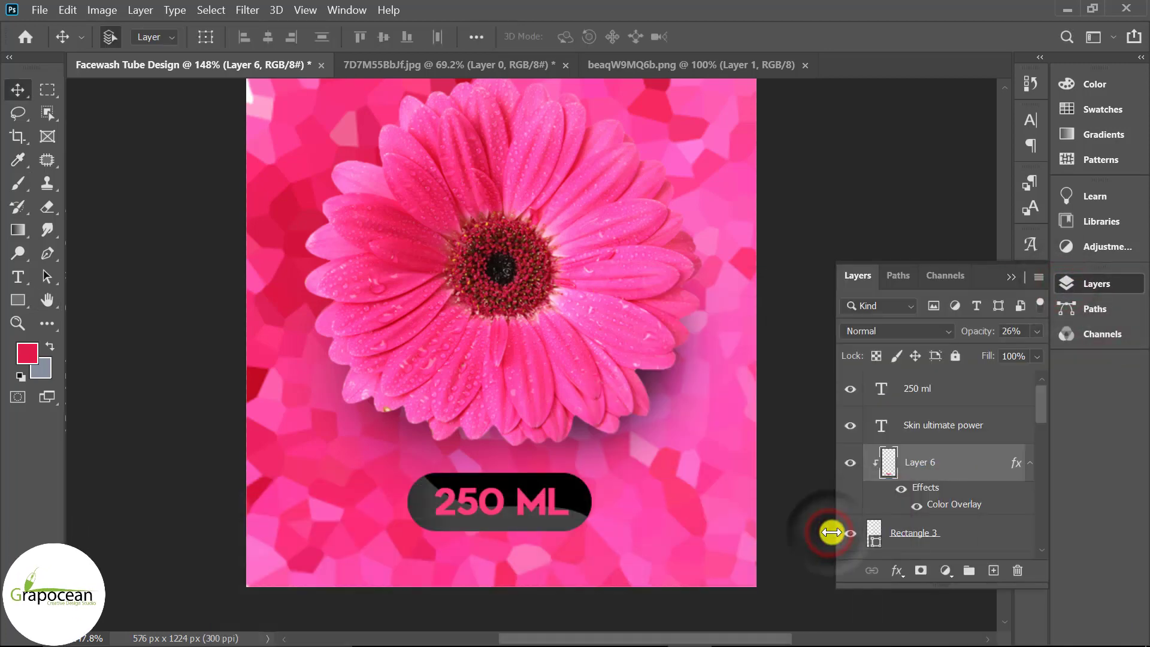
Step: Select the 250 ML text and set its colour to white (ffffff)
click(18, 277)
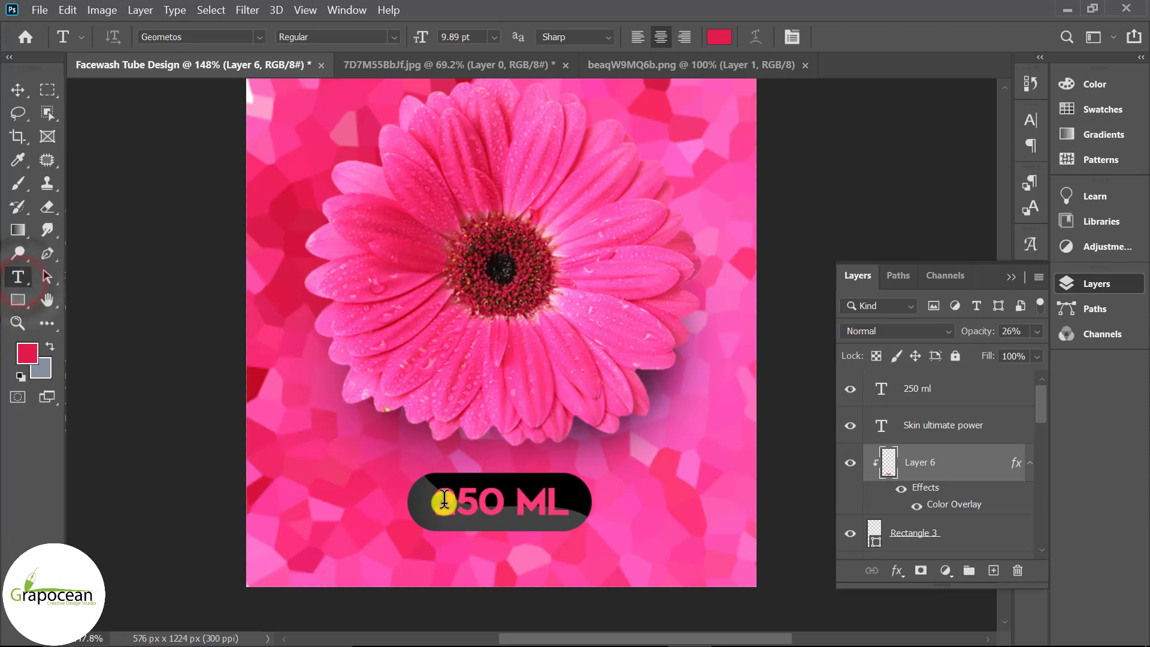
drag(444, 499, 569, 500)
click(718, 37)
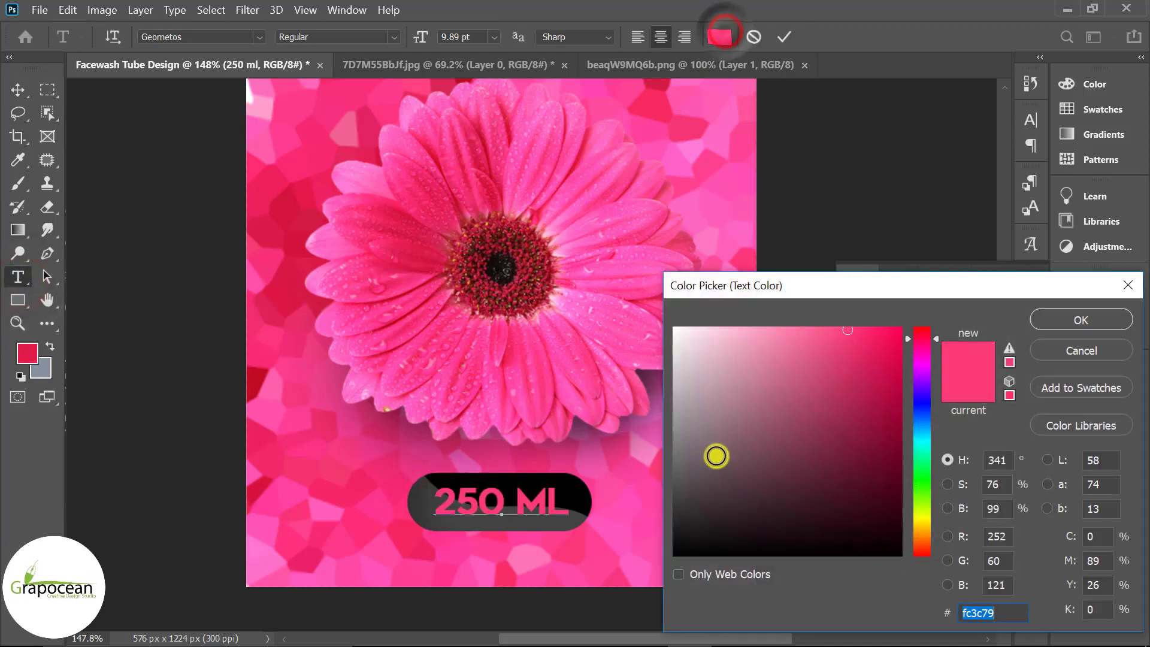
drag(701, 409, 562, 212)
click(1080, 319)
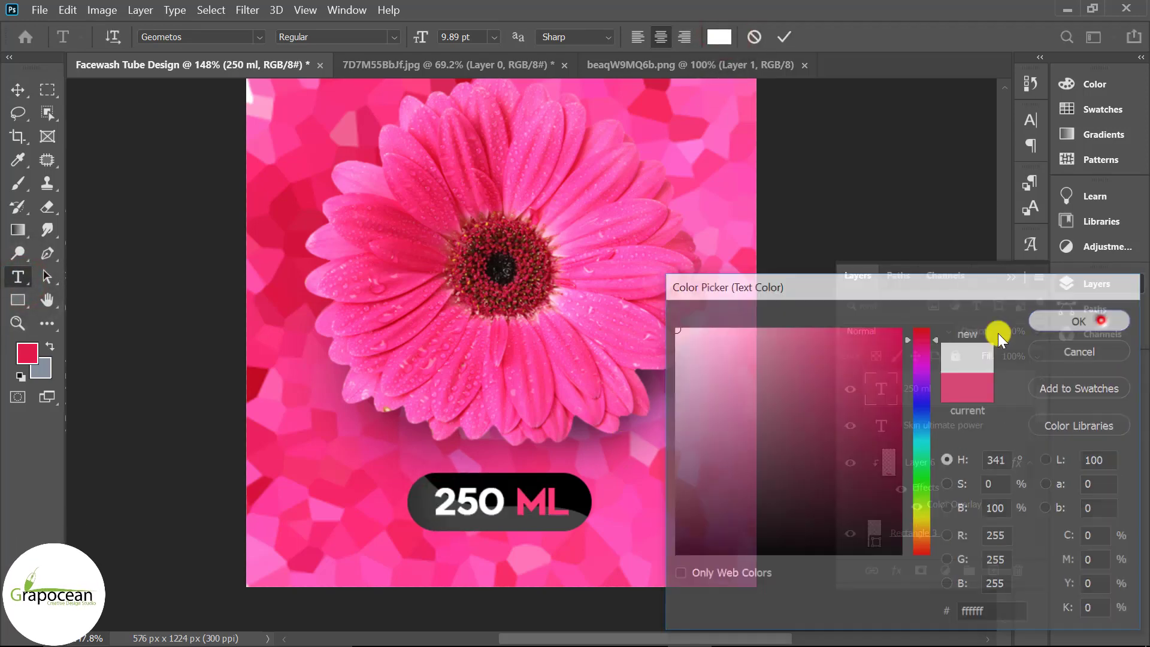
click(1090, 283)
click(17, 90)
scroll(629, 513, down, 5)
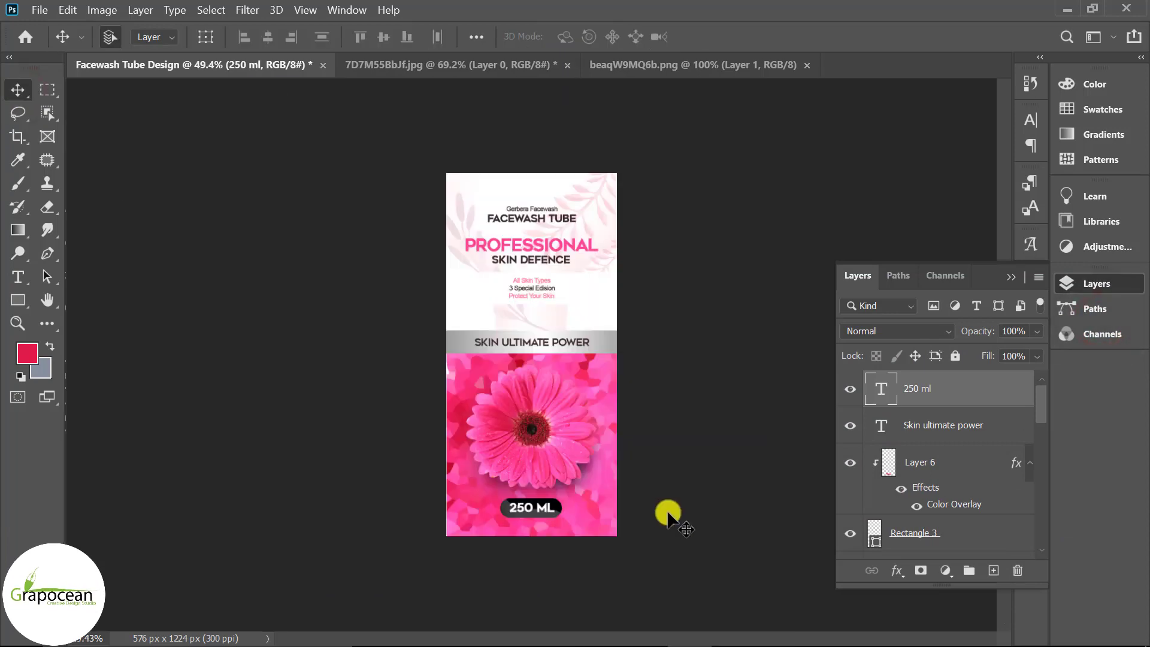
scroll(667, 515, up, 3)
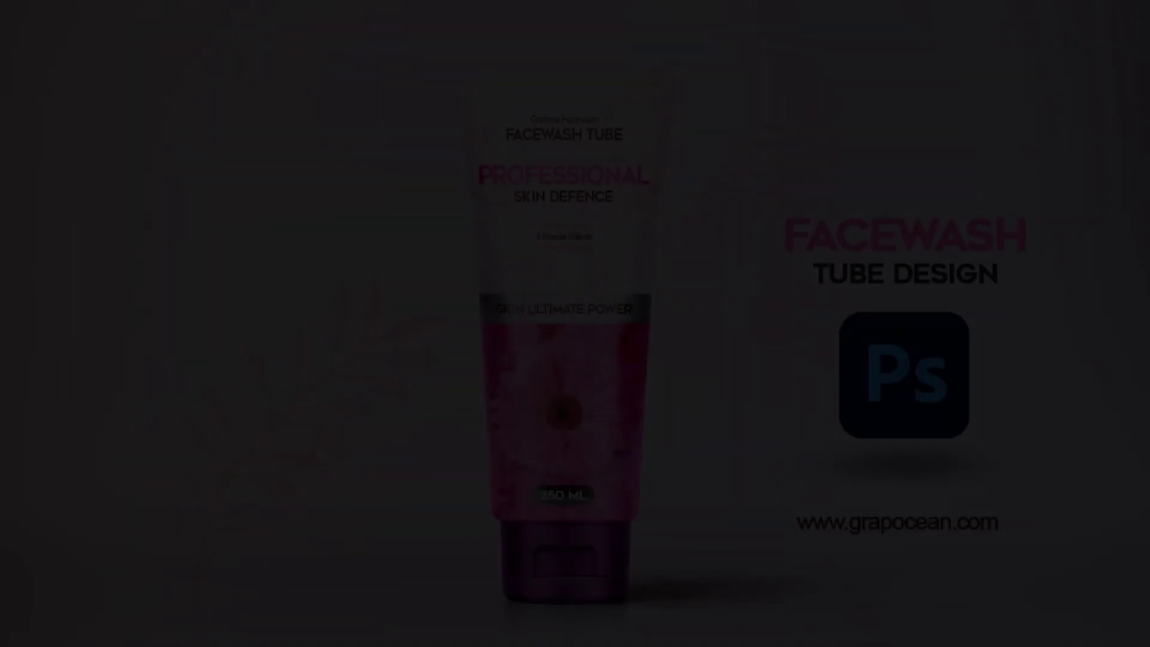